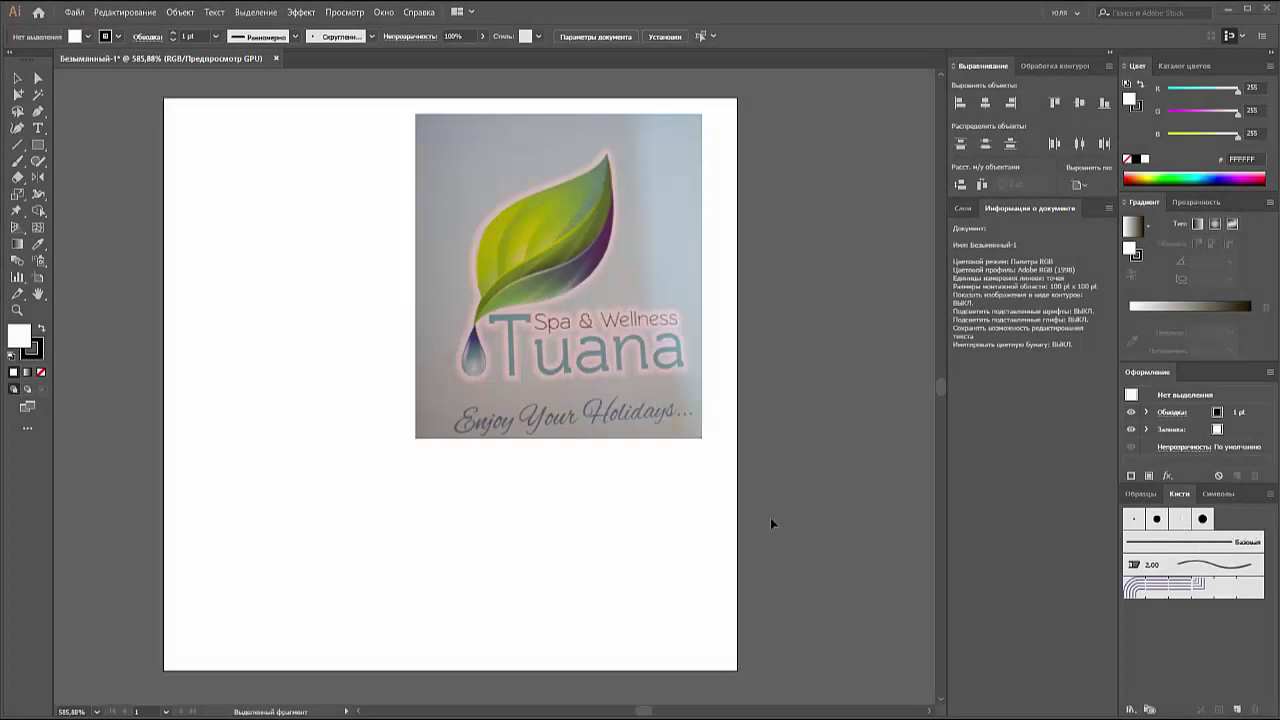
# Step: Zoom in to about 800% and pan to frame the Tuana logo photo
pyautogui.hscroll(-1, 782, 458)
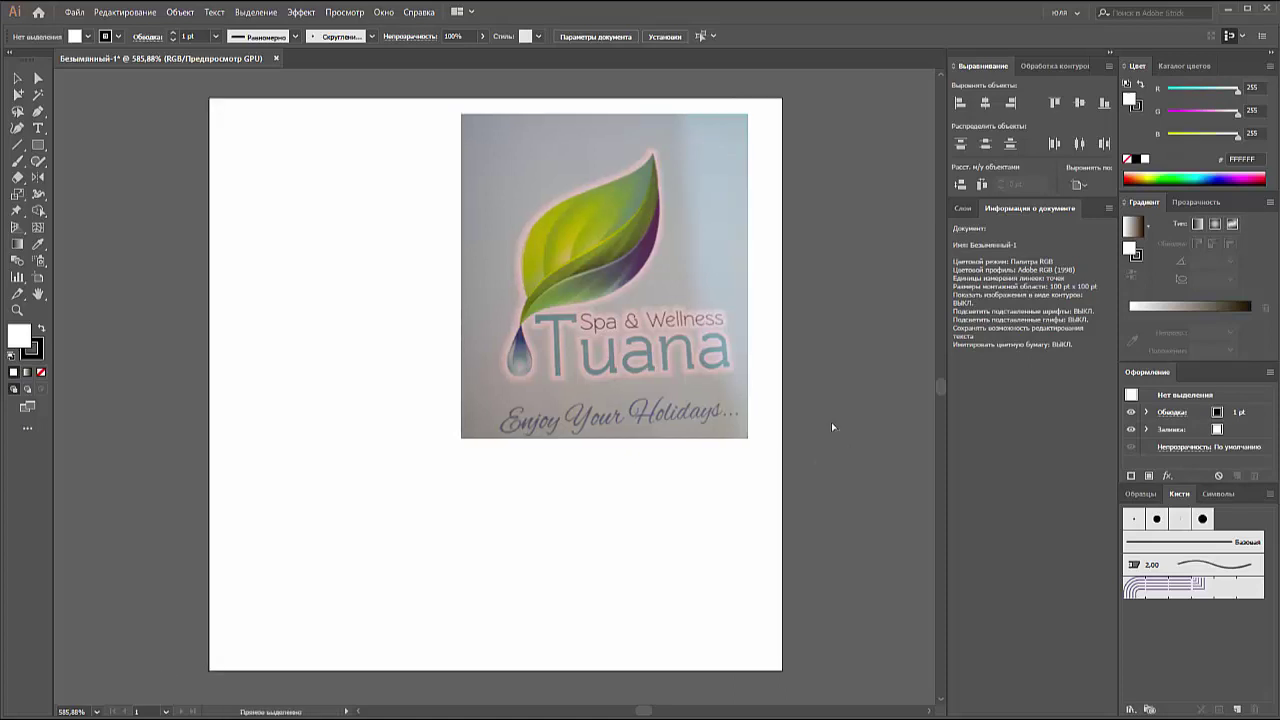
pyautogui.hotkey('ctrl', '+')
pyautogui.hotkey('ctrl', '+')
pyautogui.moveTo(829, 320)
pyautogui.mouseDown()
pyautogui.moveTo(741, 371)
pyautogui.moveTo(766, 391)
pyautogui.mouseUp()
# Step: Move the logo photo to the artboard's right side, leaving drawing space
pyautogui.press('v')
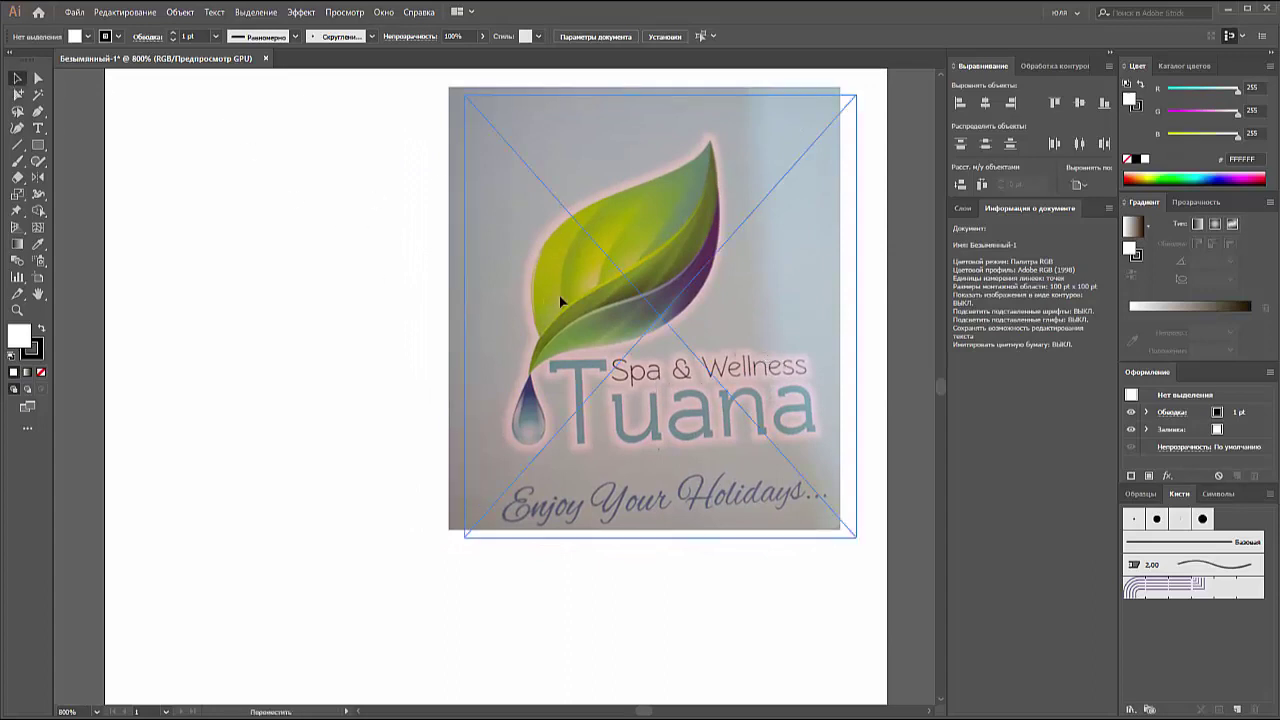
pyautogui.moveTo(580, 289); pyautogui.dragTo(627, 280)
pyautogui.click(355, 297)
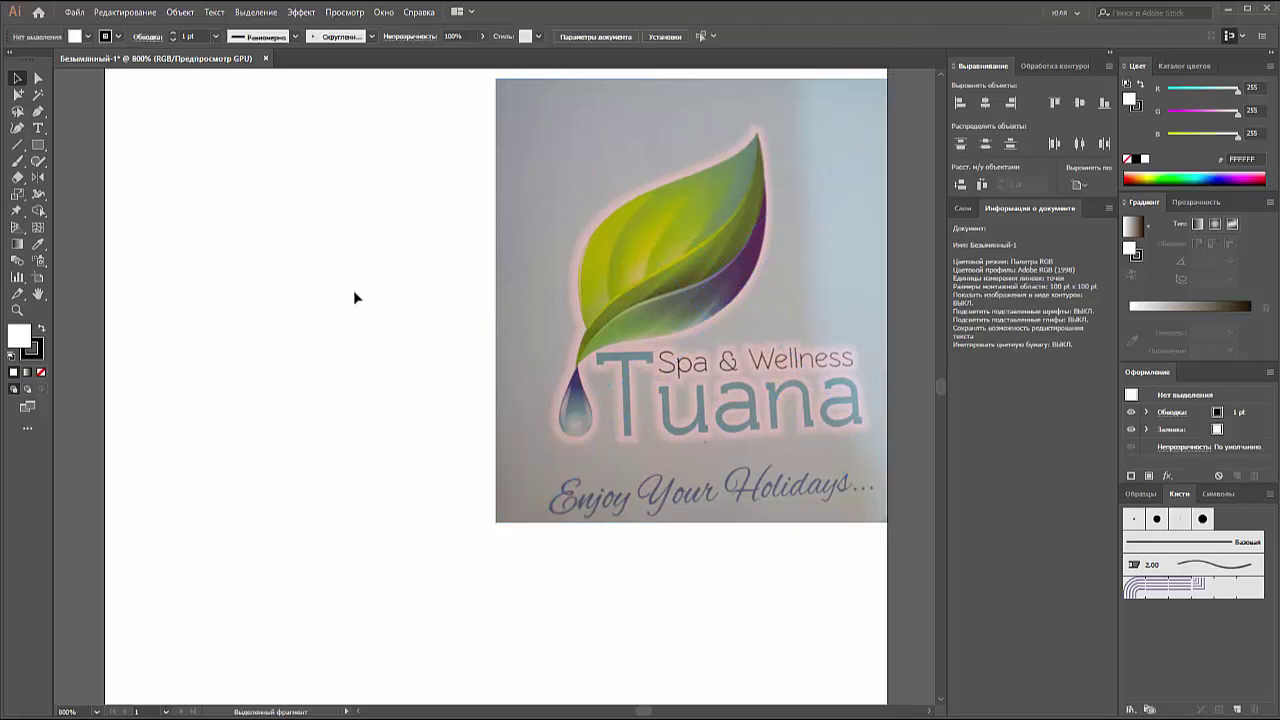
pyautogui.click(617, 334)
pyautogui.keyDown('shift'); pyautogui.click(593, 323); pyautogui.keyUp('shift')
# Step: Draw a tall ellipse left of the logo with no stroke and 17FF3D green fill
pyautogui.click(38, 145)
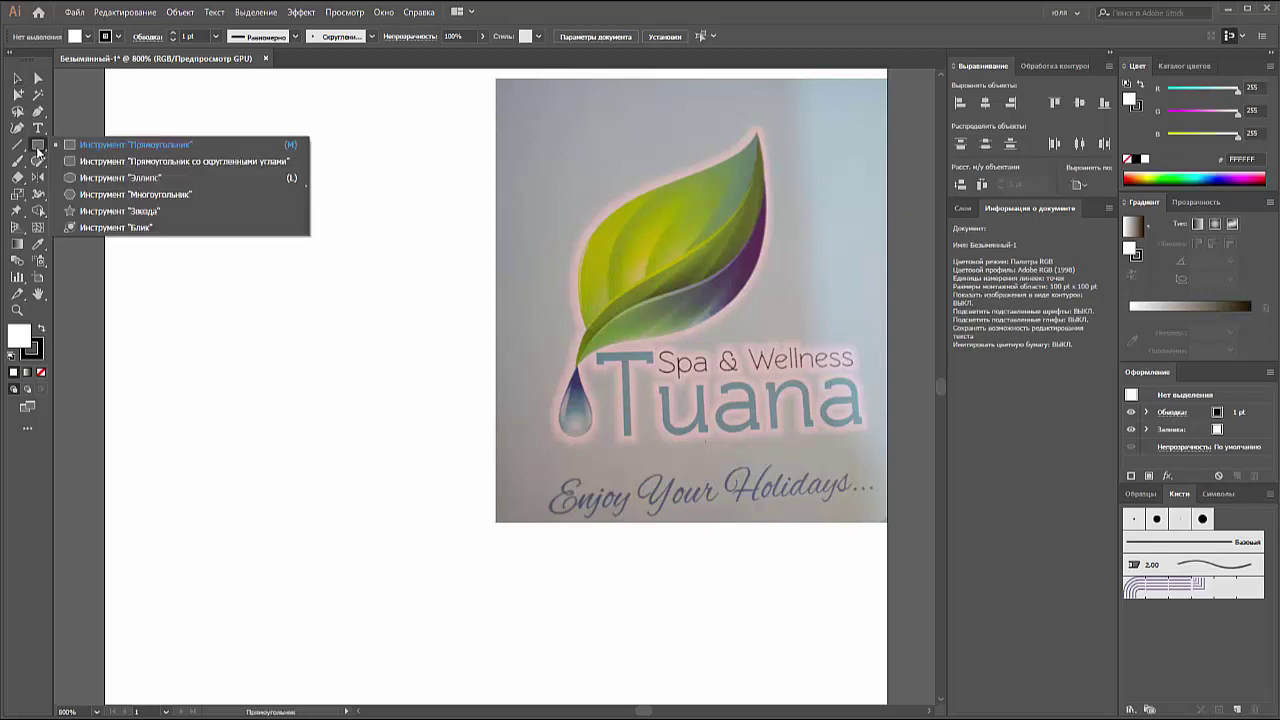
pyautogui.click(92, 177)
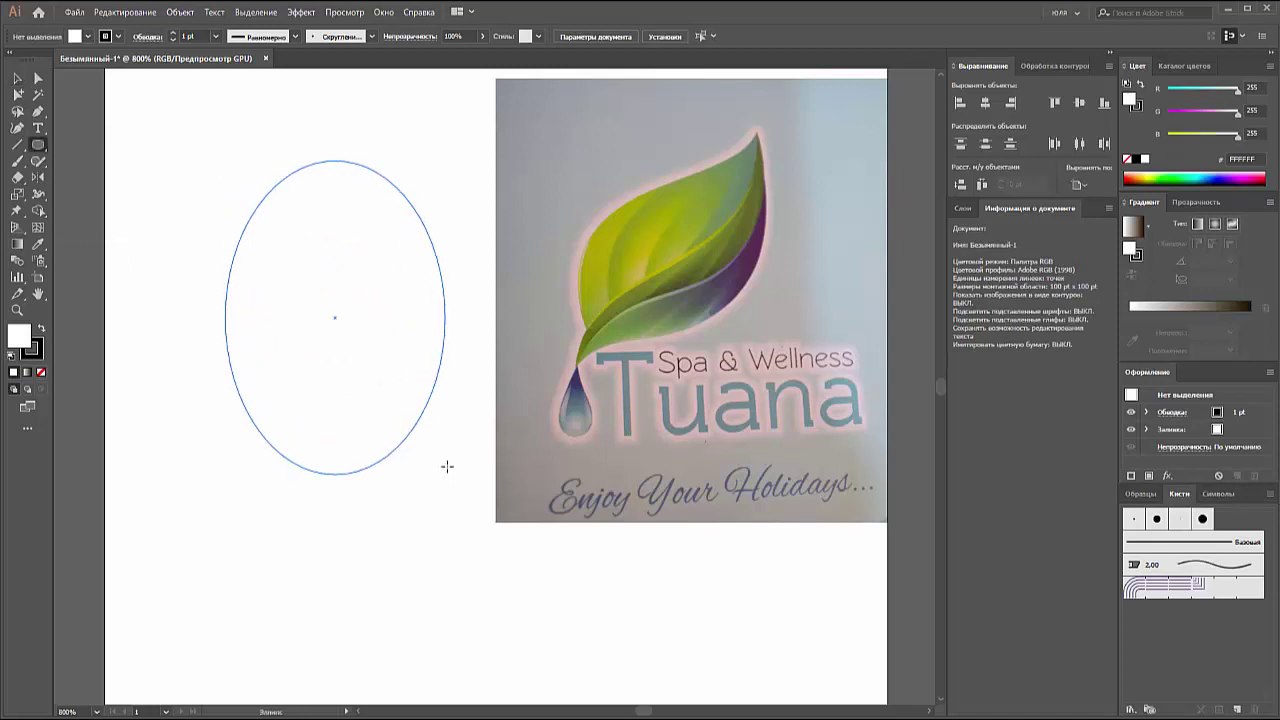
pyautogui.moveTo(225, 160); pyautogui.dragTo(445, 450)
pyautogui.press('v')
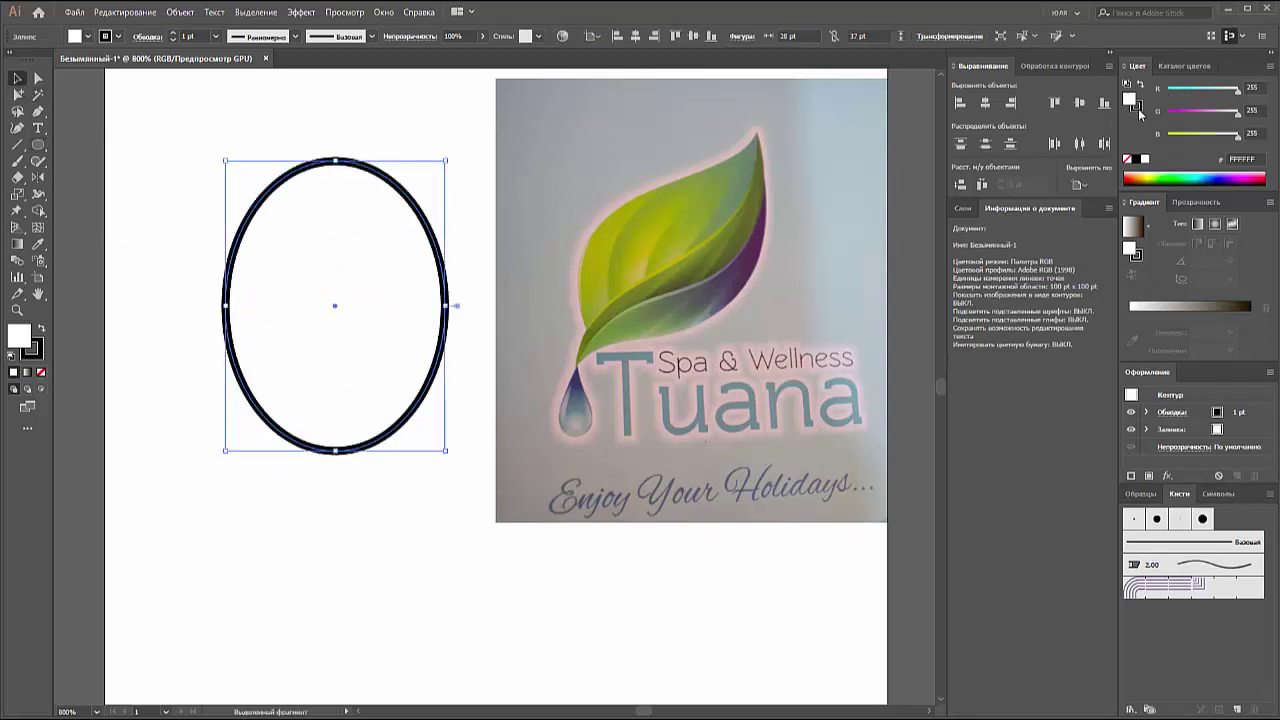
pyautogui.click(1139, 111)
pyautogui.click(1127, 157)
pyautogui.click(1130, 99)
pyautogui.click(1172, 178)
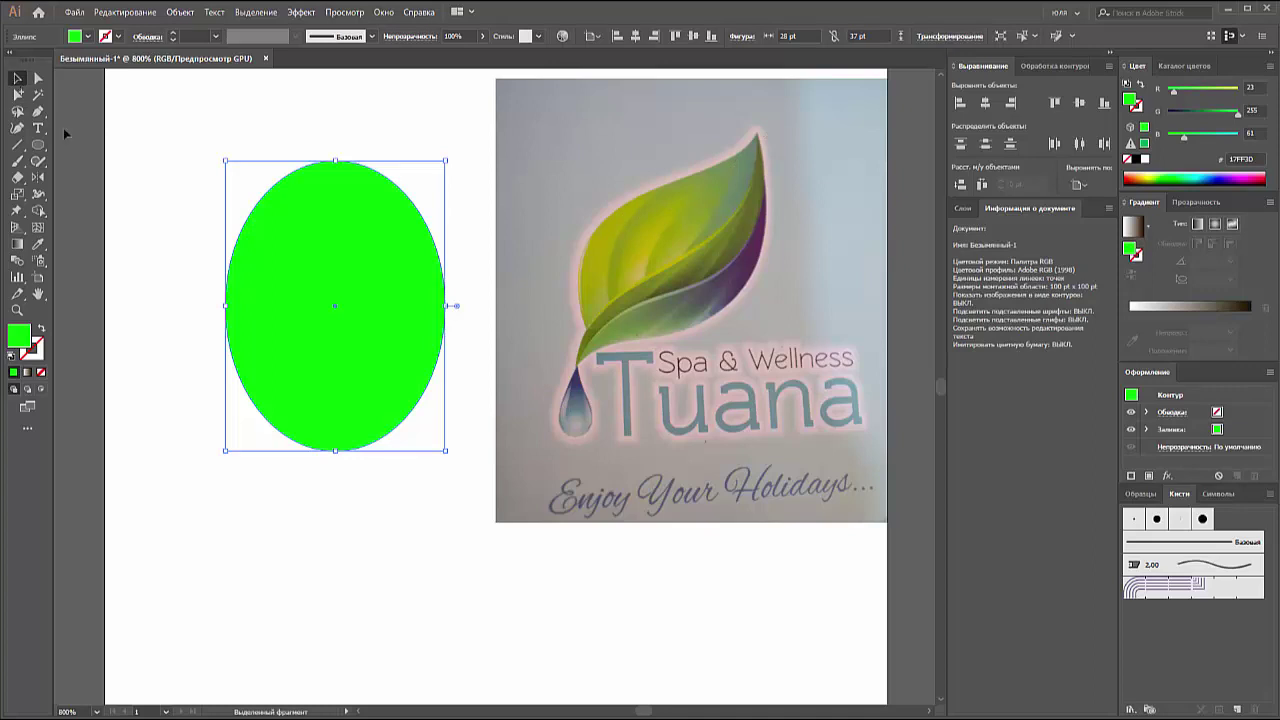
# Step: Rotate the green ellipse about 20° and pull its anchors into a pointed leaf
pyautogui.moveTo(283, 255); pyautogui.dragTo(264, 222)
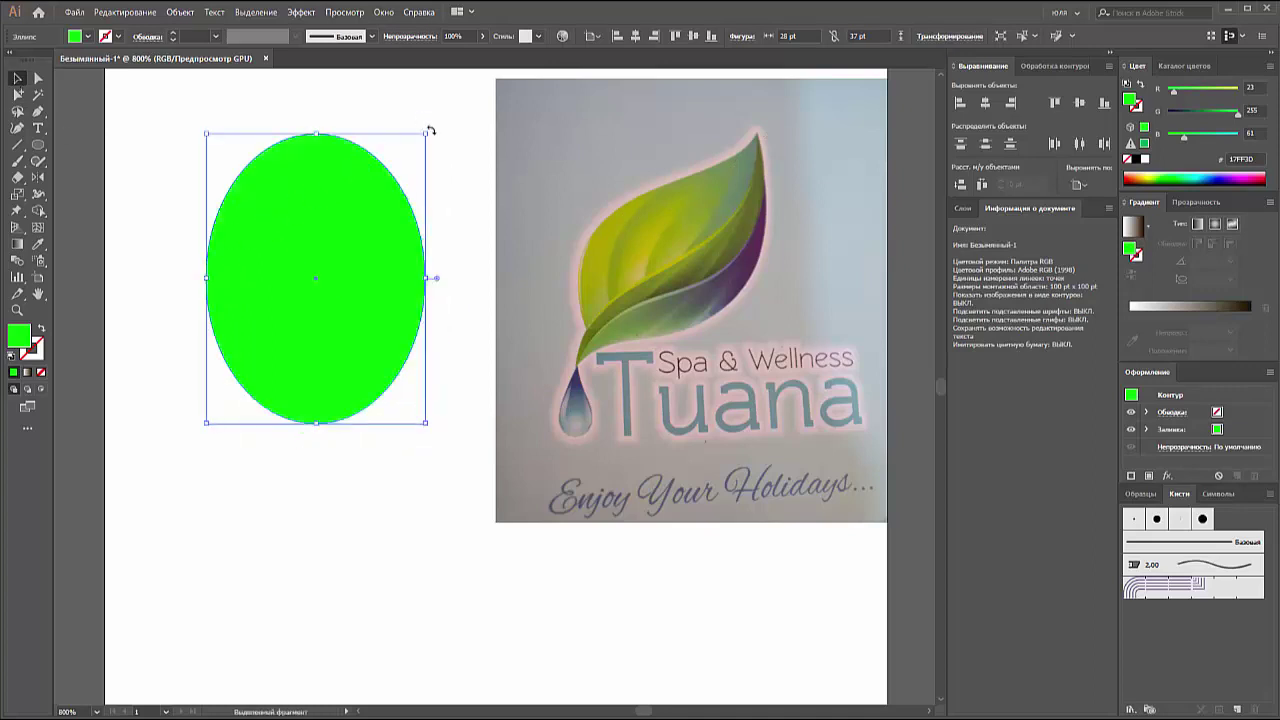
pyautogui.moveTo(430, 131); pyautogui.dragTo(486, 199)
pyautogui.press('a')
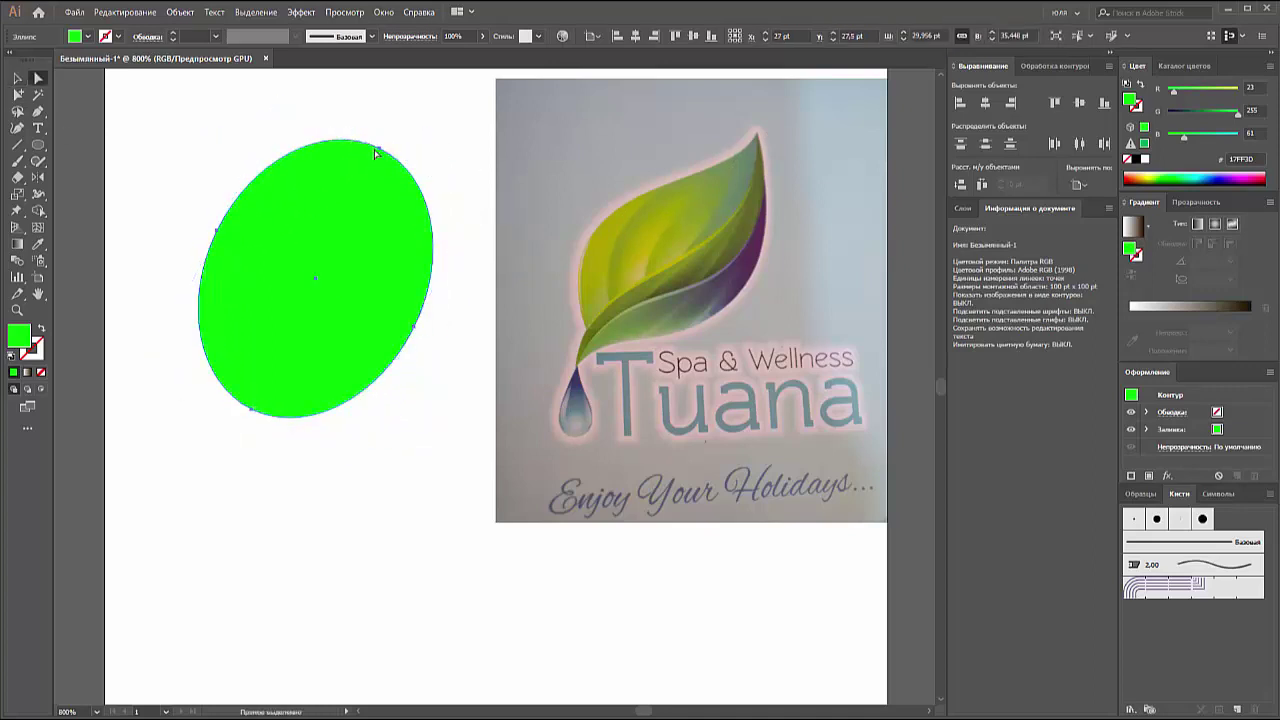
pyautogui.moveTo(379, 148)
pyautogui.mouseDown()
pyautogui.moveTo(368, 120)
pyautogui.moveTo(327, 160)
pyautogui.mouseUp()
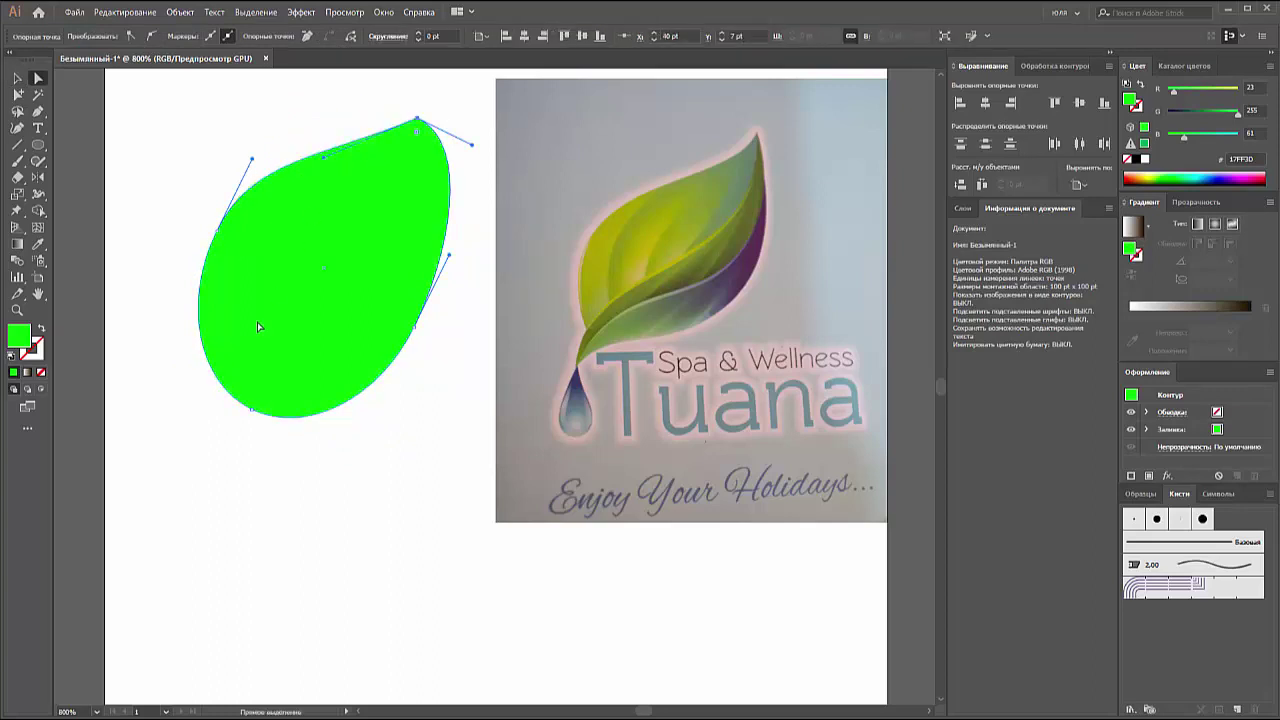
pyautogui.moveTo(251, 416)
pyautogui.mouseDown()
pyautogui.moveTo(223, 429)
pyautogui.moveTo(246, 409)
pyautogui.mouseUp()
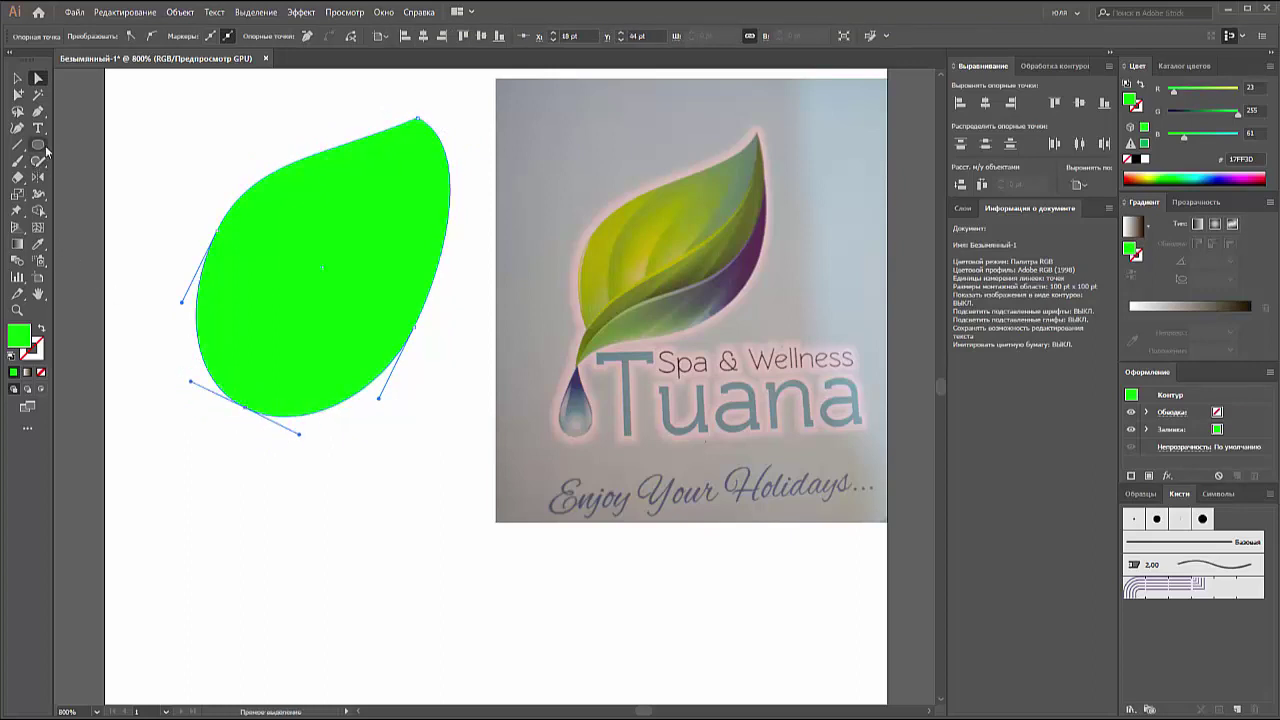
pyautogui.click(40, 146)
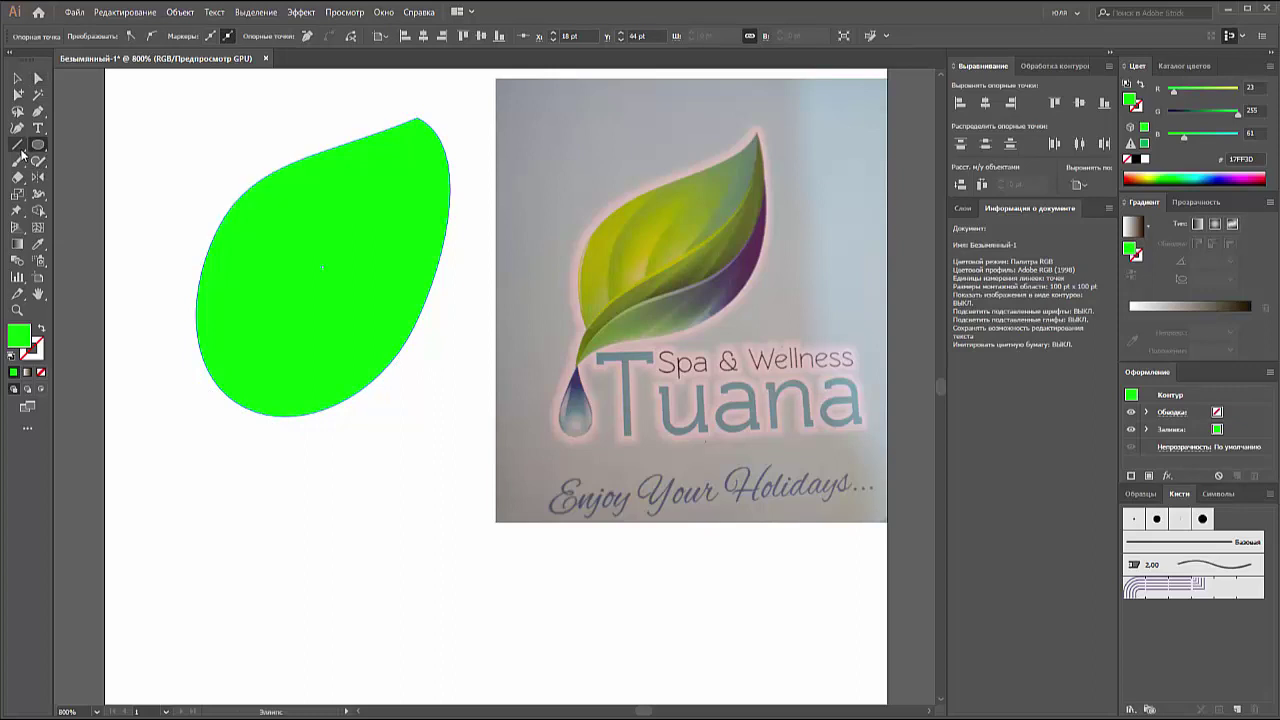
# Step: Draw a curved Pen path from the leaf tip to below its base
pyautogui.doubleClick(18, 145)
pyautogui.click(729, 406)
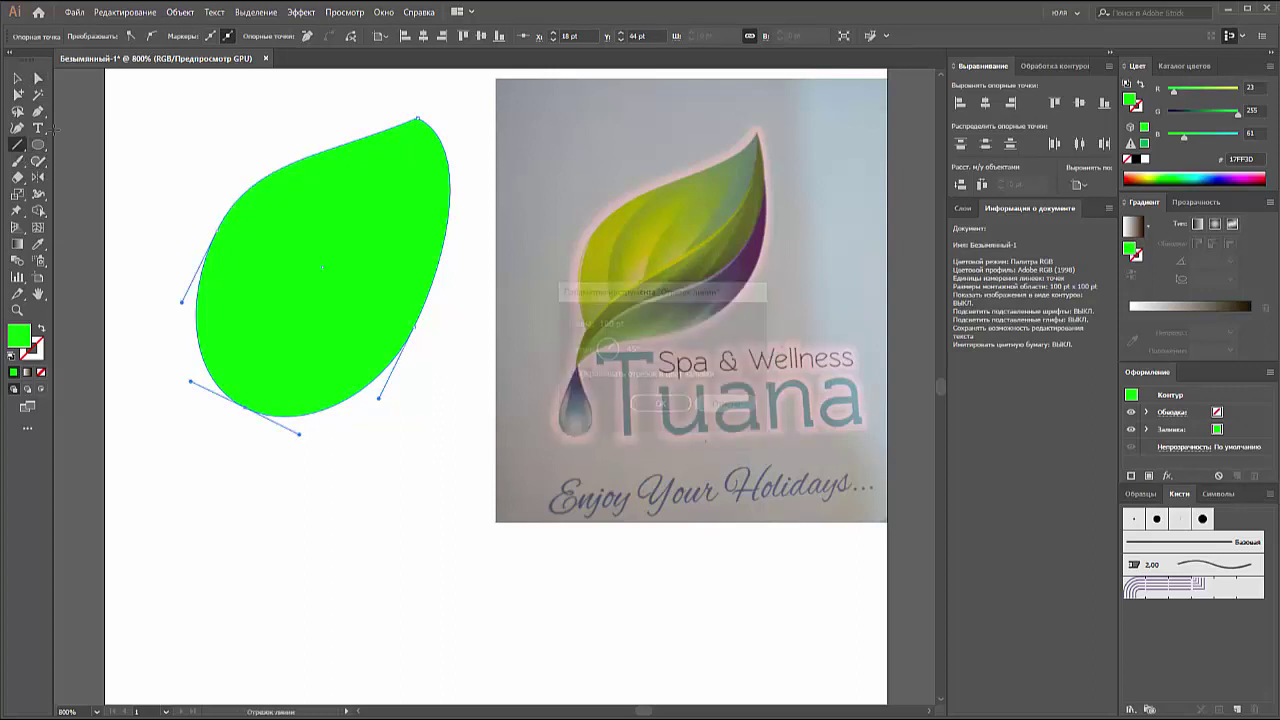
pyautogui.click(17, 78)
pyautogui.click(118, 147)
pyautogui.click(15, 147)
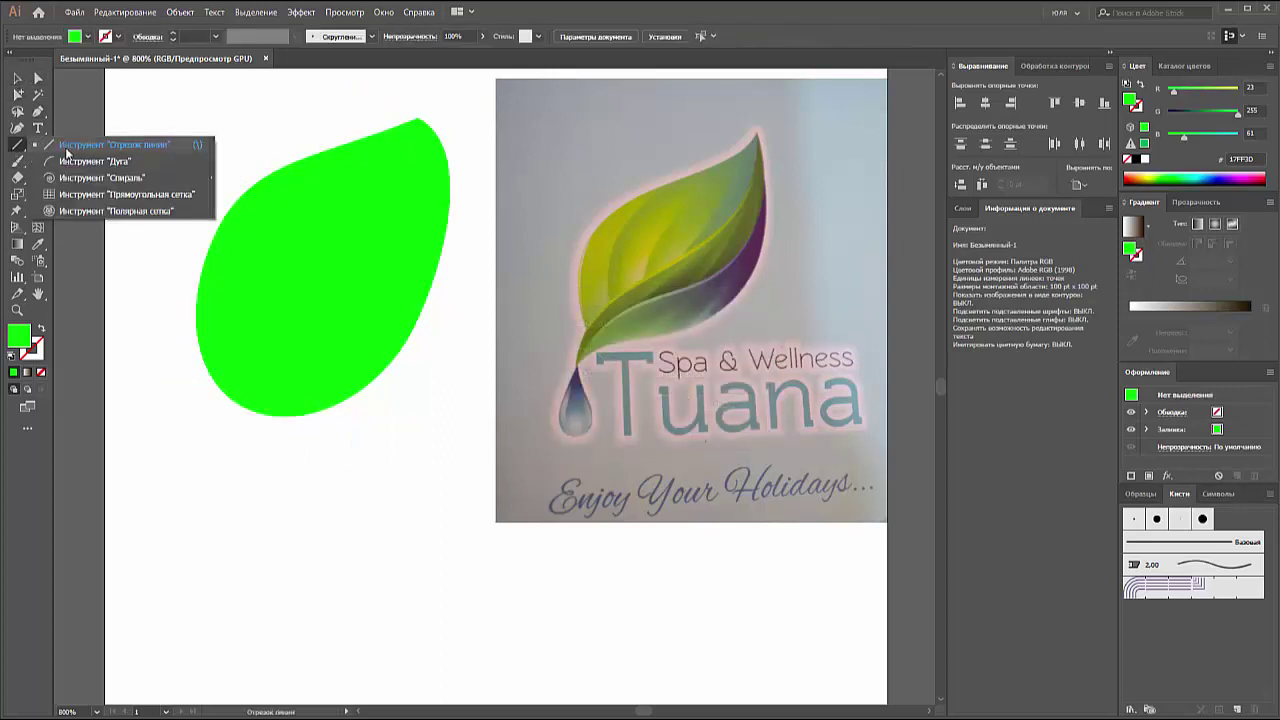
pyautogui.click(19, 131)
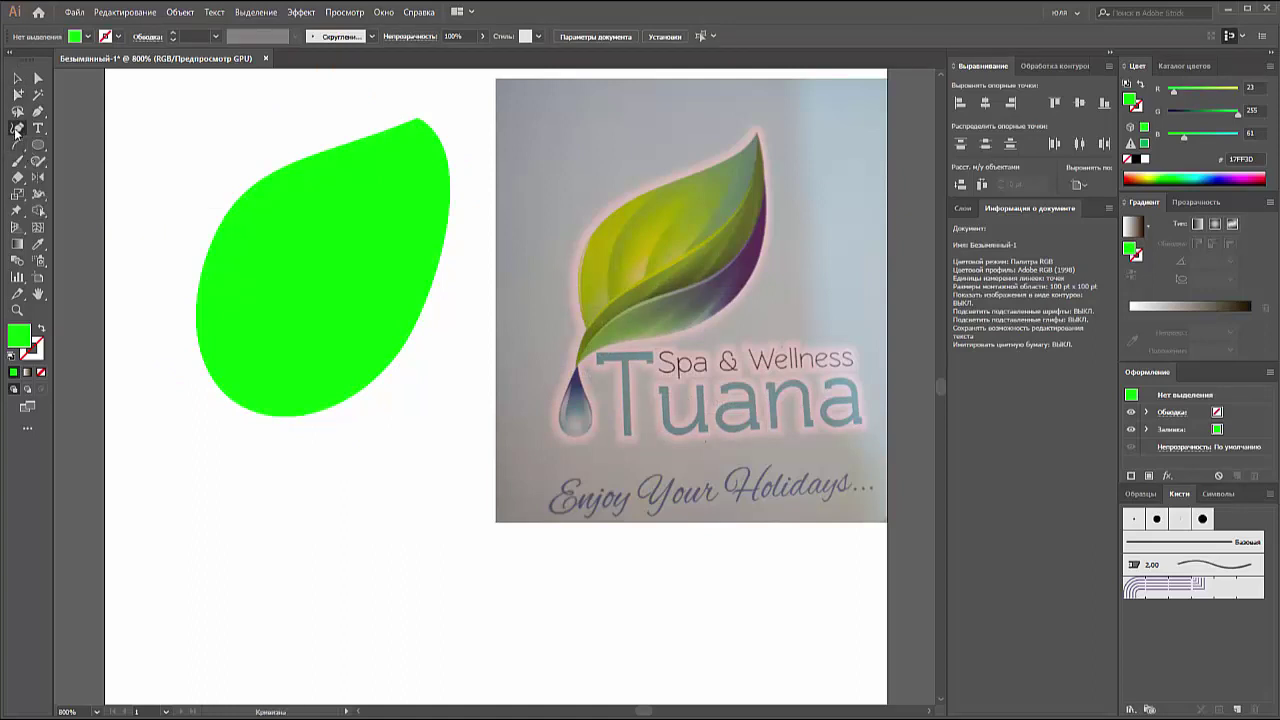
pyautogui.click(38, 112)
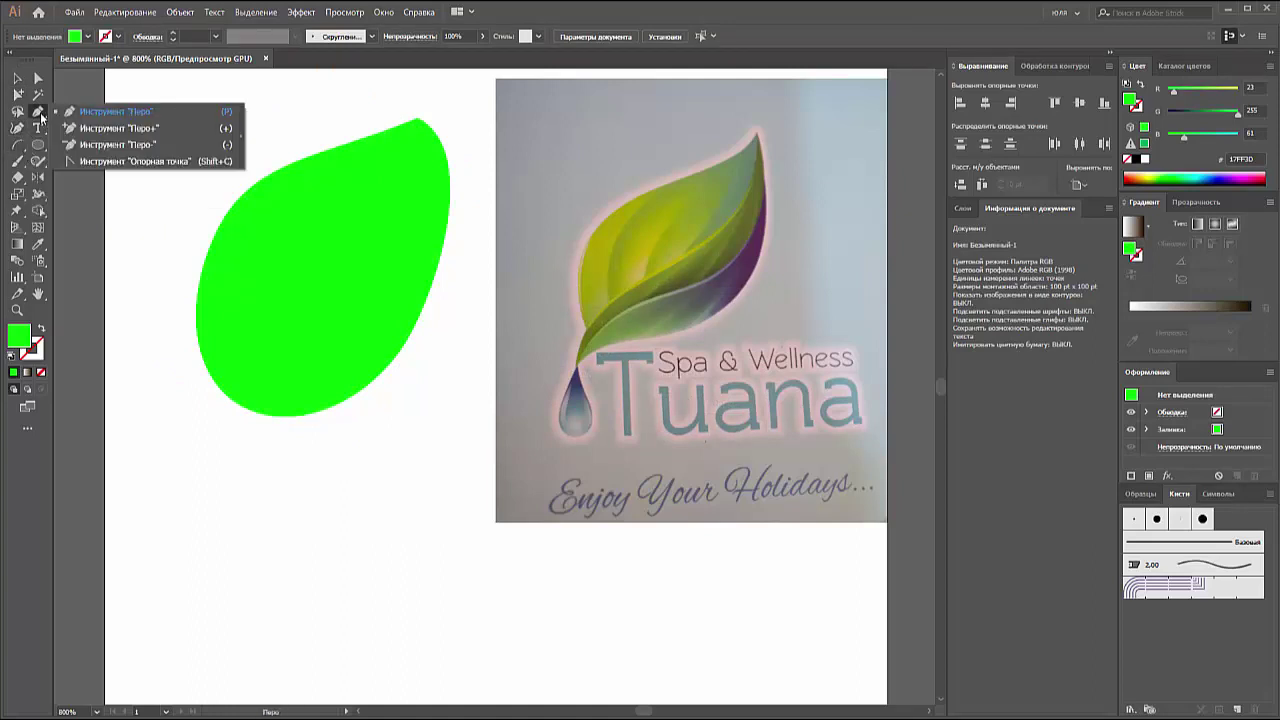
pyautogui.click(114, 114)
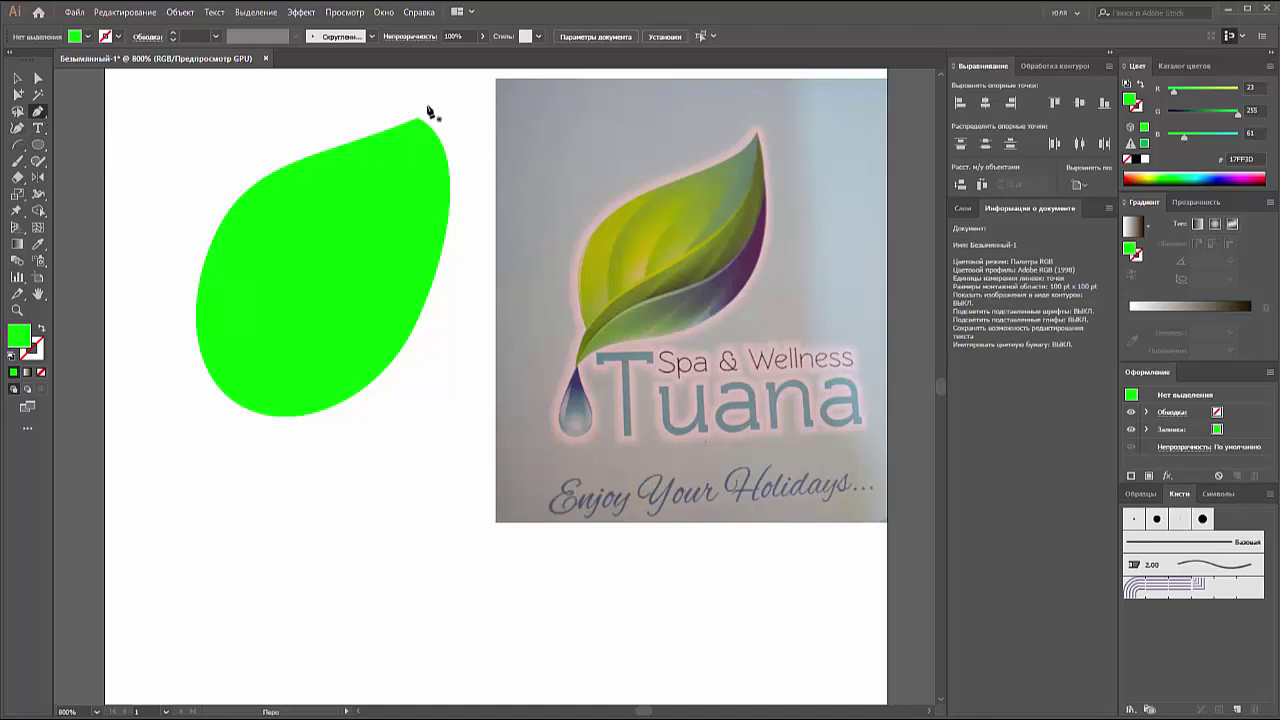
pyautogui.moveTo(417, 119); pyautogui.dragTo(417, 88)
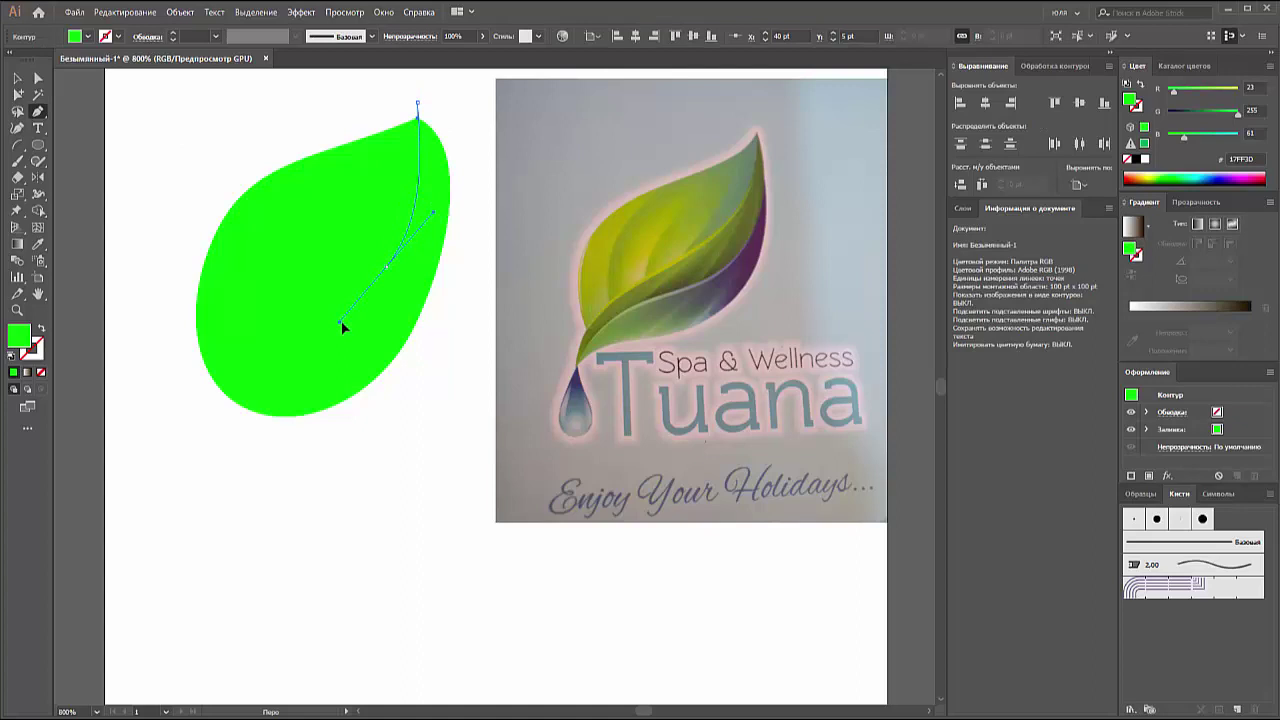
pyautogui.moveTo(198, 437); pyautogui.dragTo(174, 491)
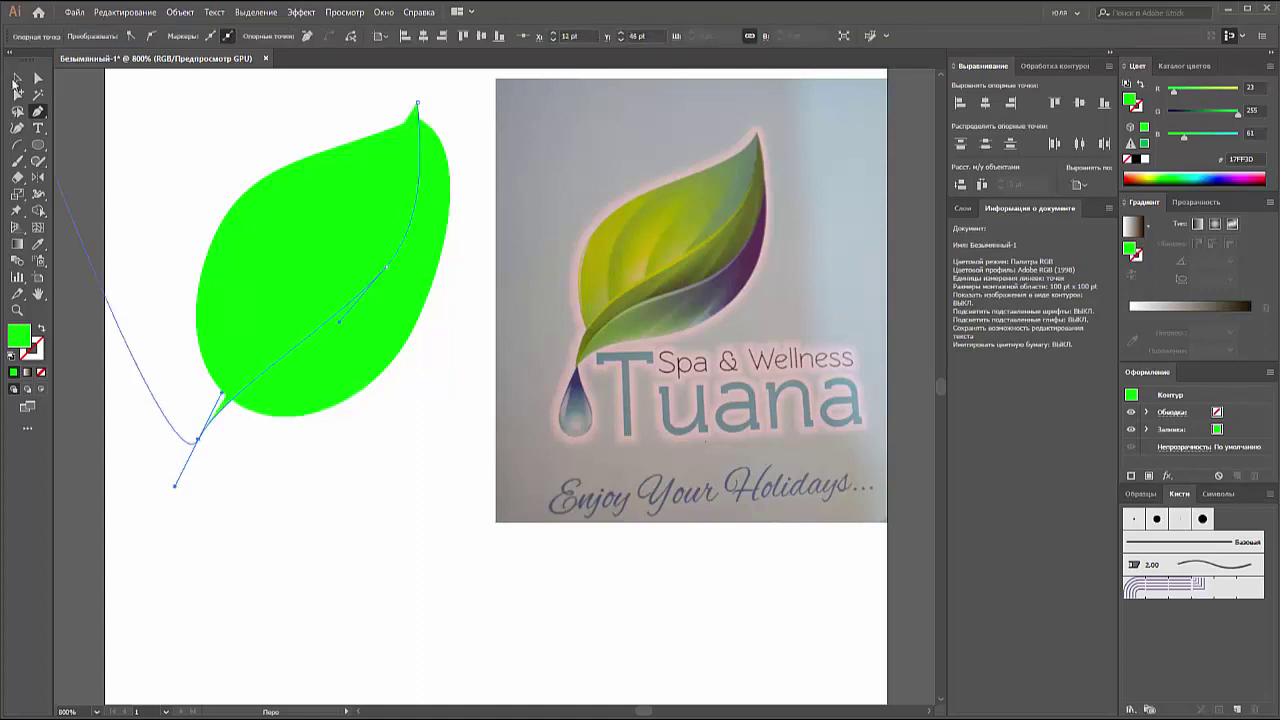
# Step: Give the centre vein path a black stroke and no fill
pyautogui.click(17, 78)
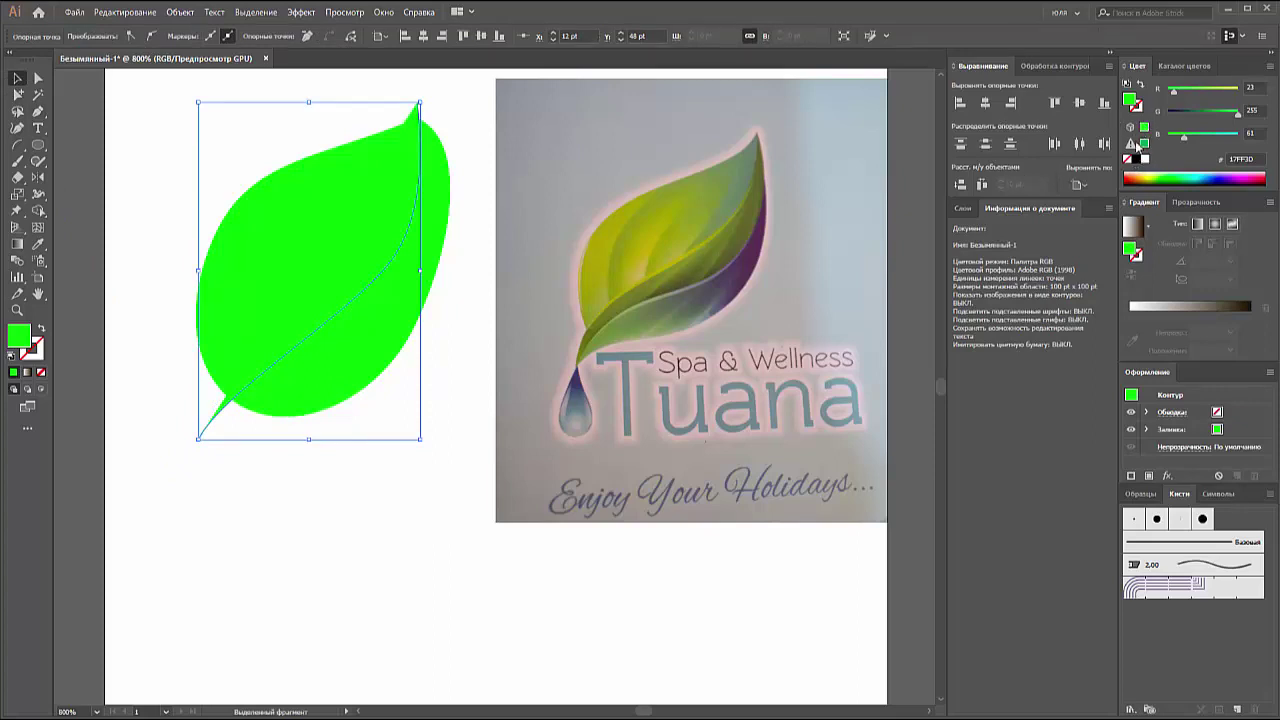
pyautogui.click(1137, 159)
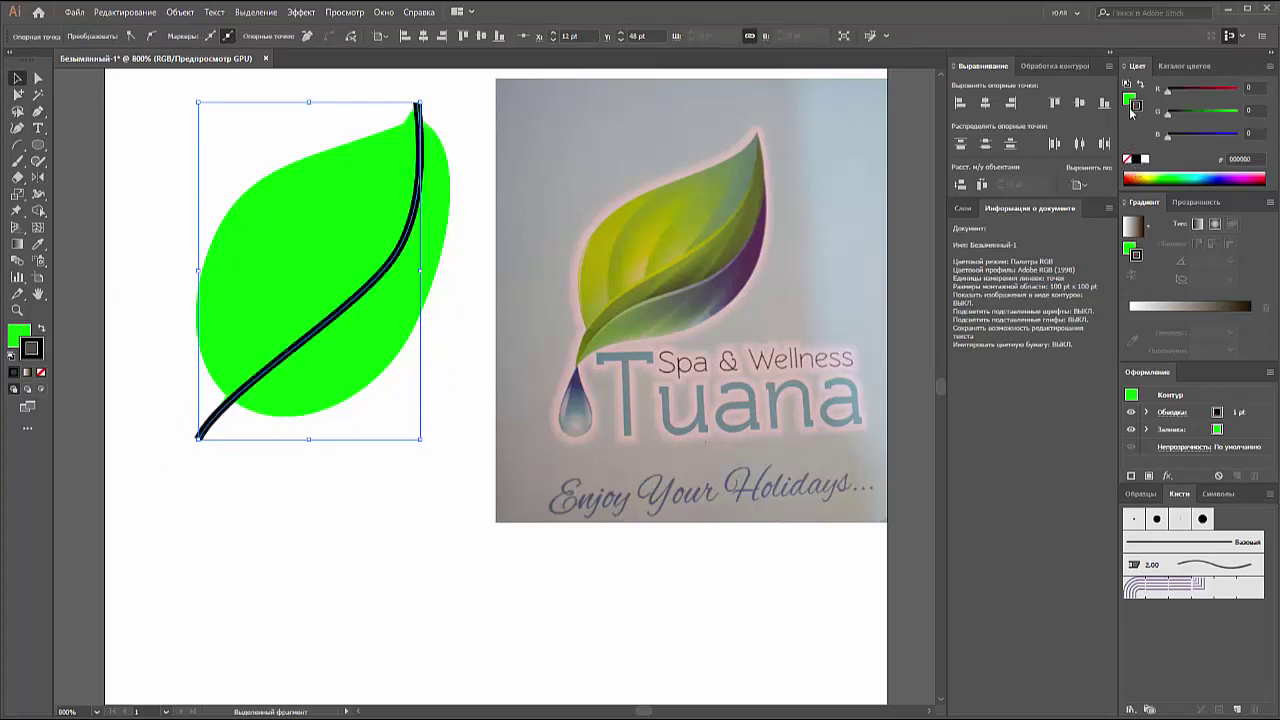
pyautogui.click(1127, 160)
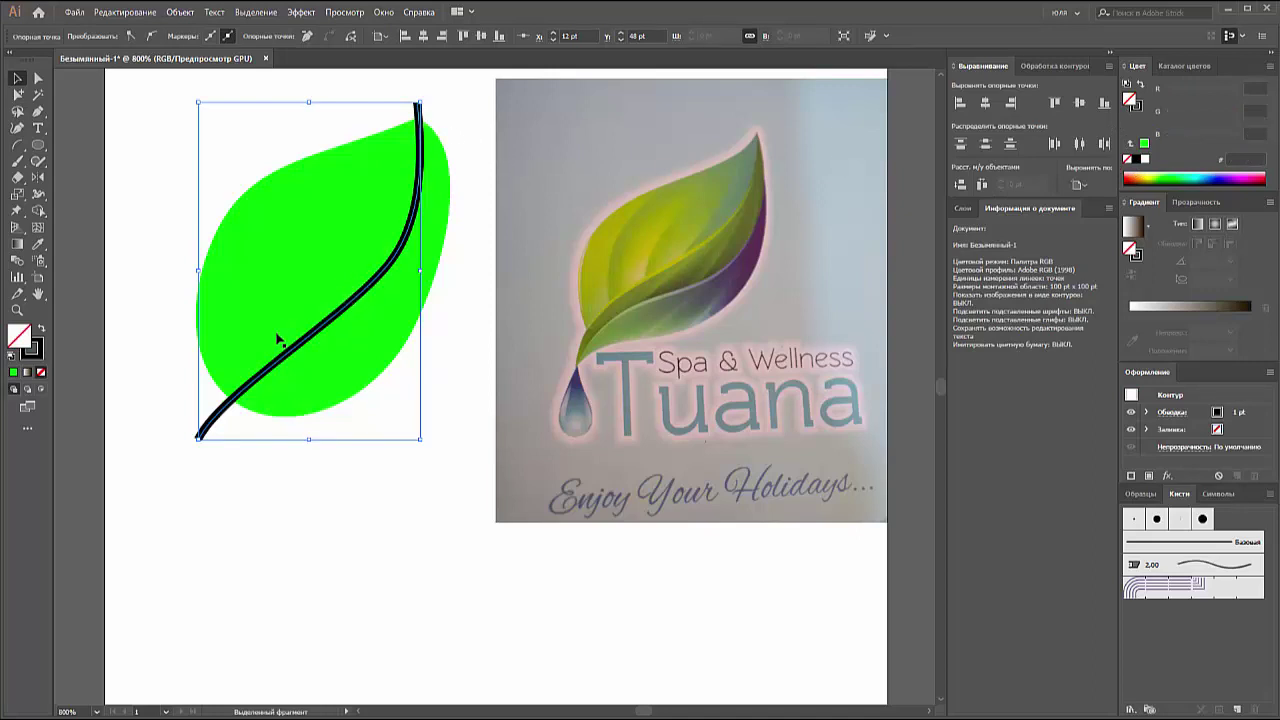
pyautogui.click(261, 296)
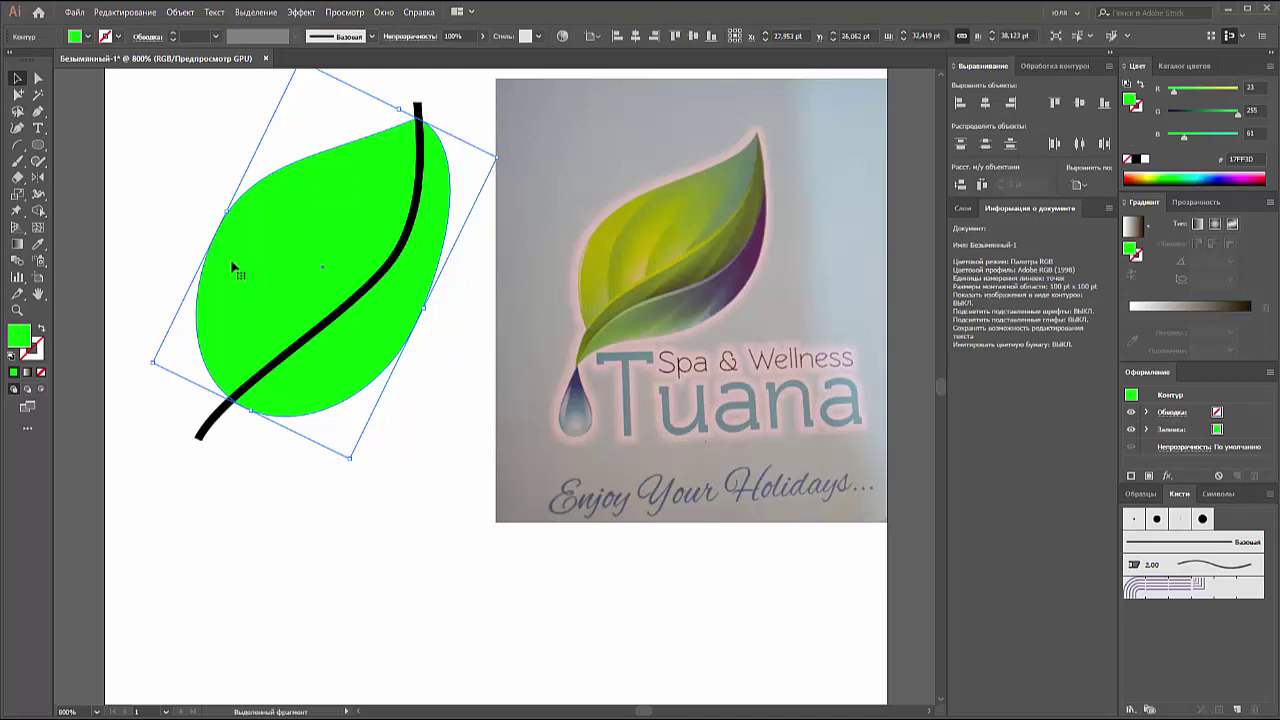
# Step: Reshape the leaf's left edge, top and bottom to widen it
pyautogui.press('a')
pyautogui.moveTo(216, 230); pyautogui.dragTo(208, 261)
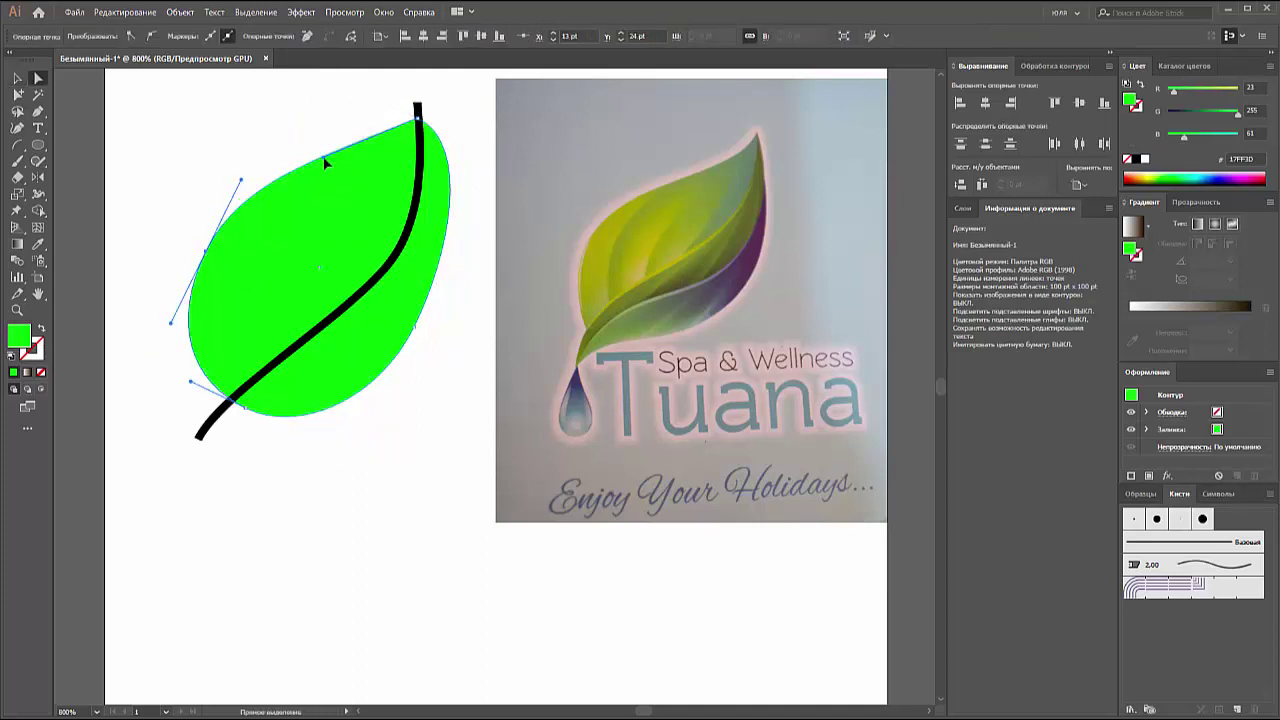
pyautogui.moveTo(325, 163); pyautogui.dragTo(350, 178)
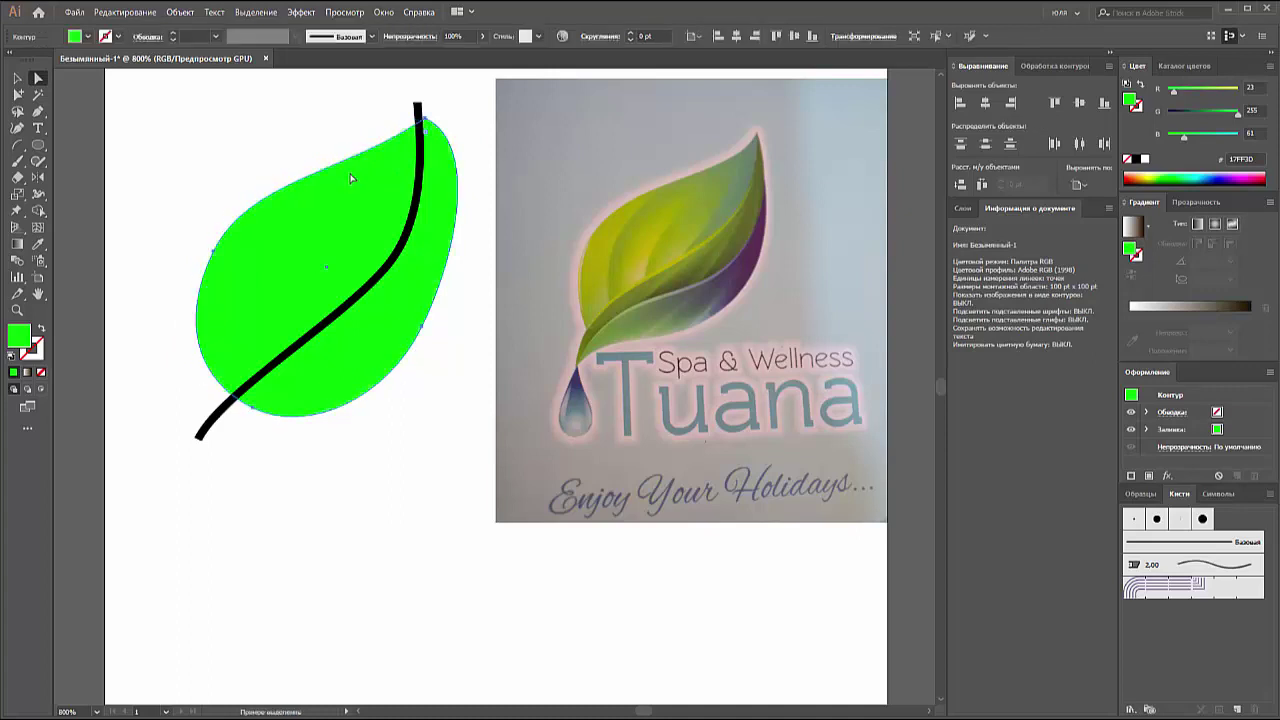
pyautogui.press('Left')
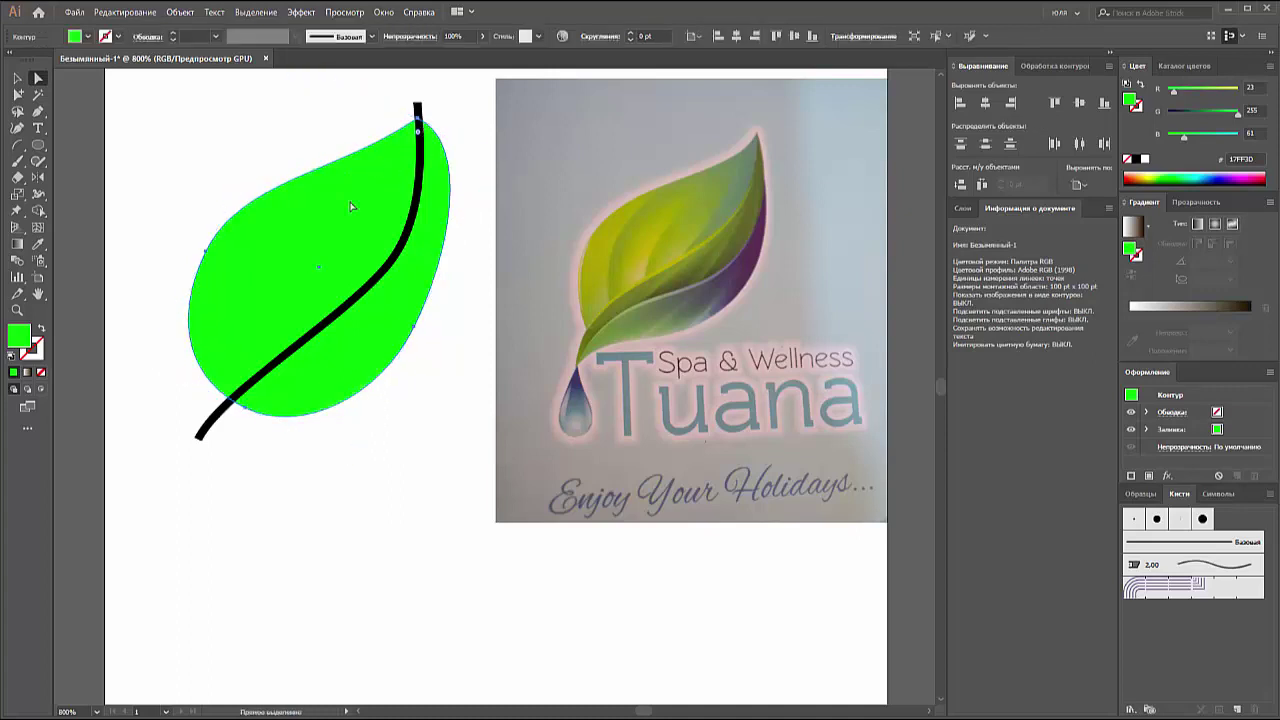
pyautogui.moveTo(247, 414); pyautogui.dragTo(237, 428)
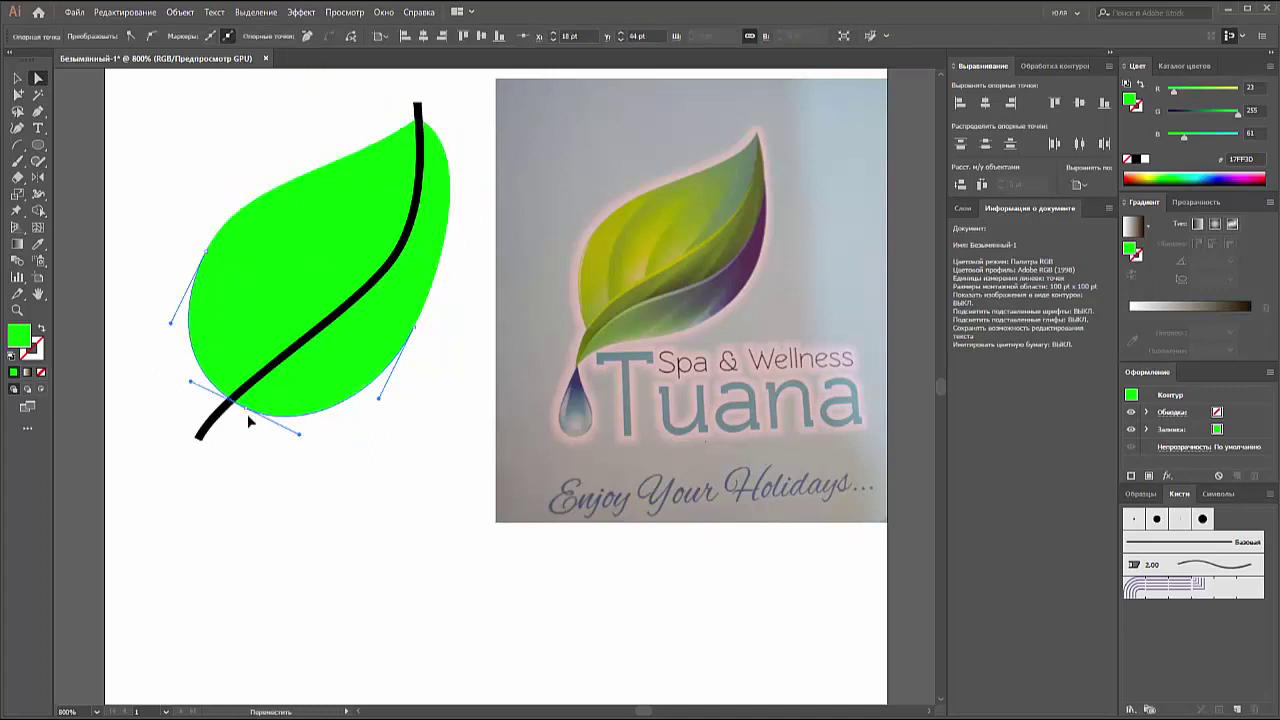
# Step: Round out the leaf's upper-left curve, then select the leaf and stem together
pyautogui.click(137, 220)
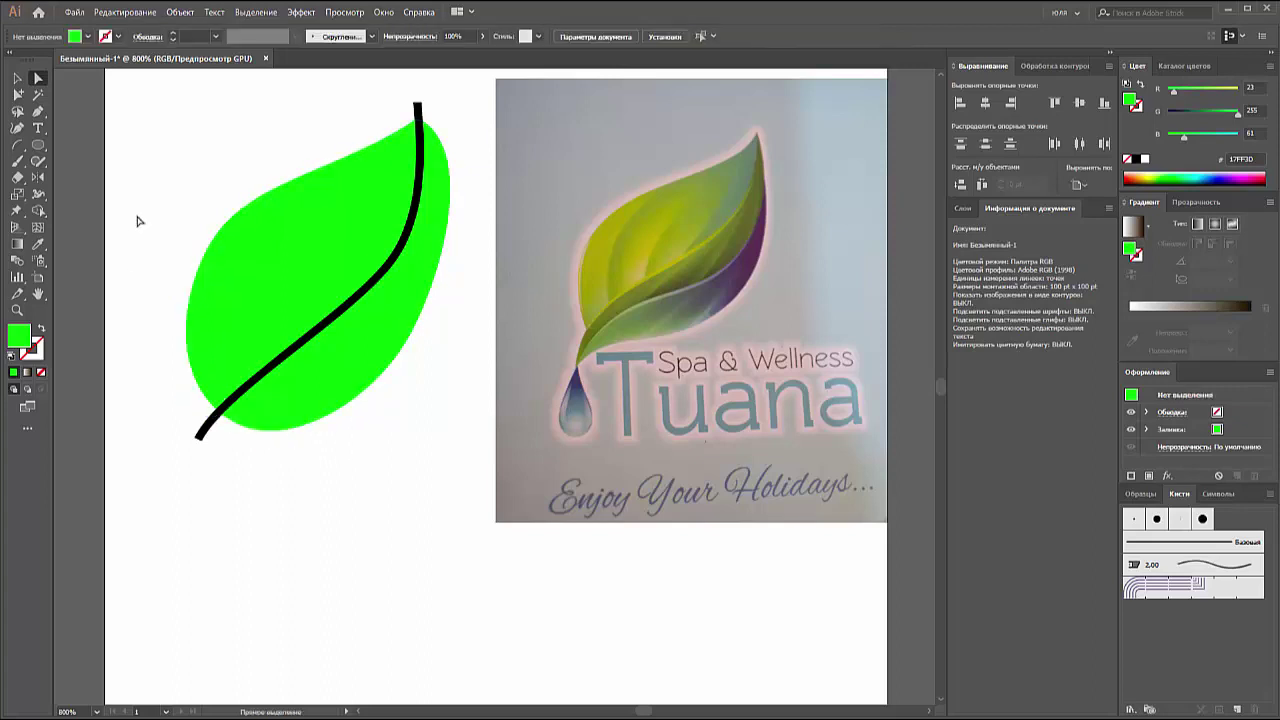
pyautogui.click(209, 252)
pyautogui.moveTo(209, 252); pyautogui.dragTo(164, 300)
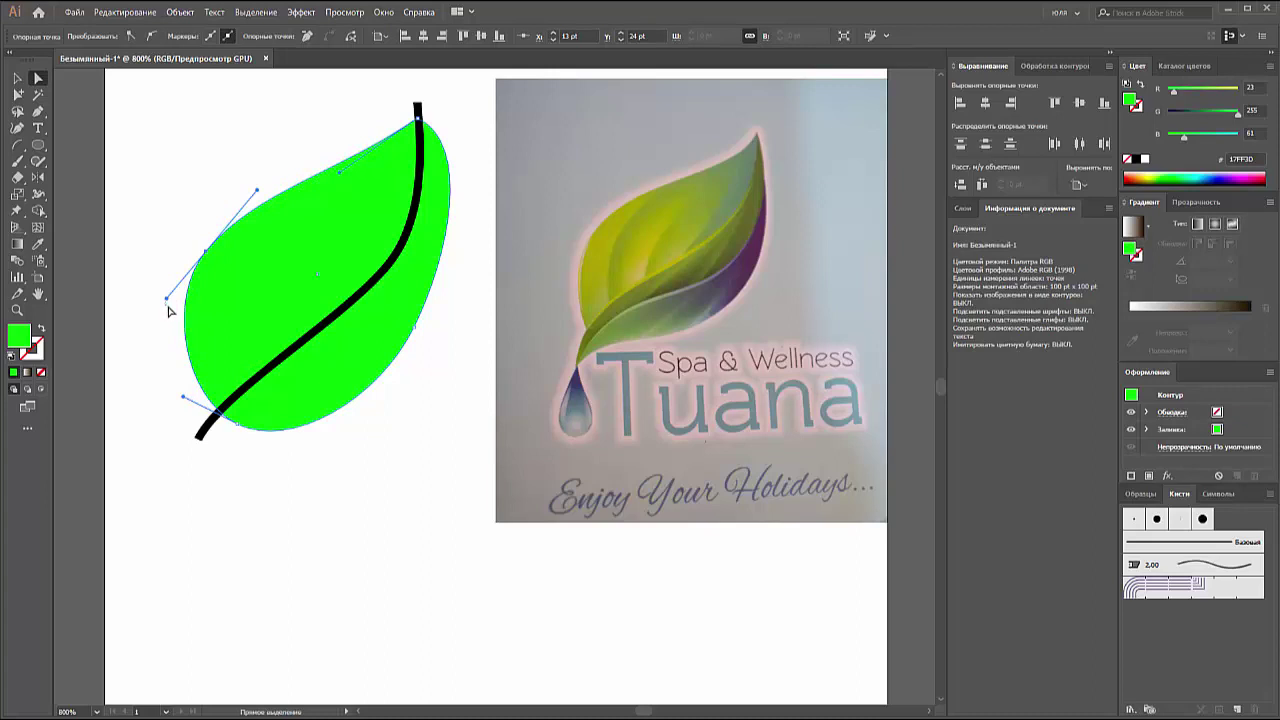
pyautogui.click(166, 306)
pyautogui.click(212, 255)
pyautogui.click(204, 251)
pyautogui.moveTo(257, 192); pyautogui.dragTo(252, 188)
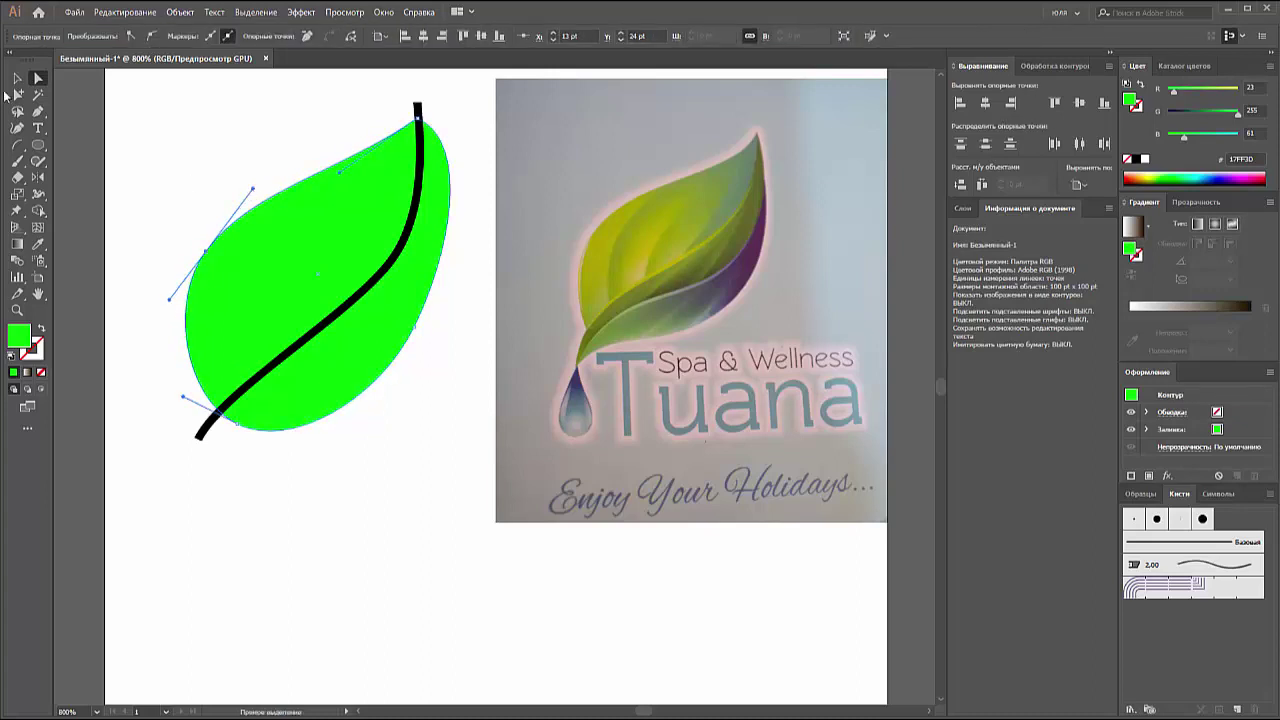
pyautogui.click(16, 80)
pyautogui.moveTo(170, 182); pyautogui.dragTo(394, 363)
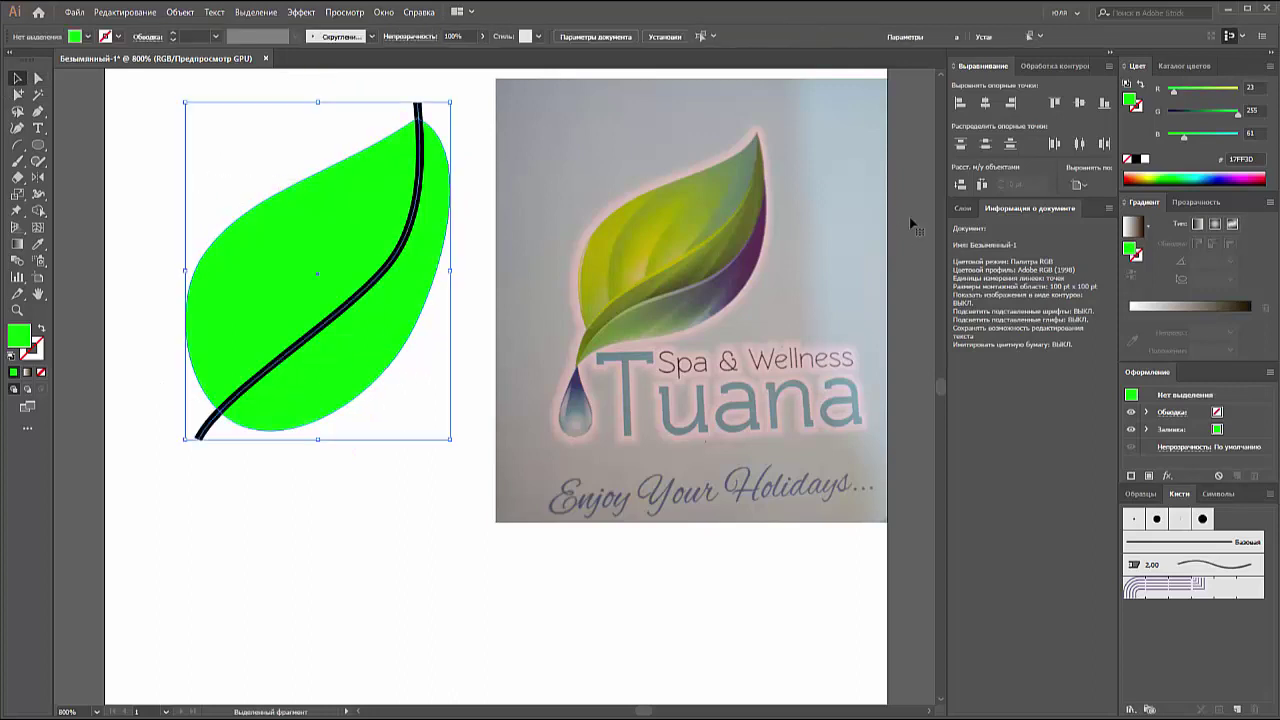
# Step: Divide the leaf along the stem with Pathfinder, ungroup, and delete the right half
pyautogui.click(1050, 65)
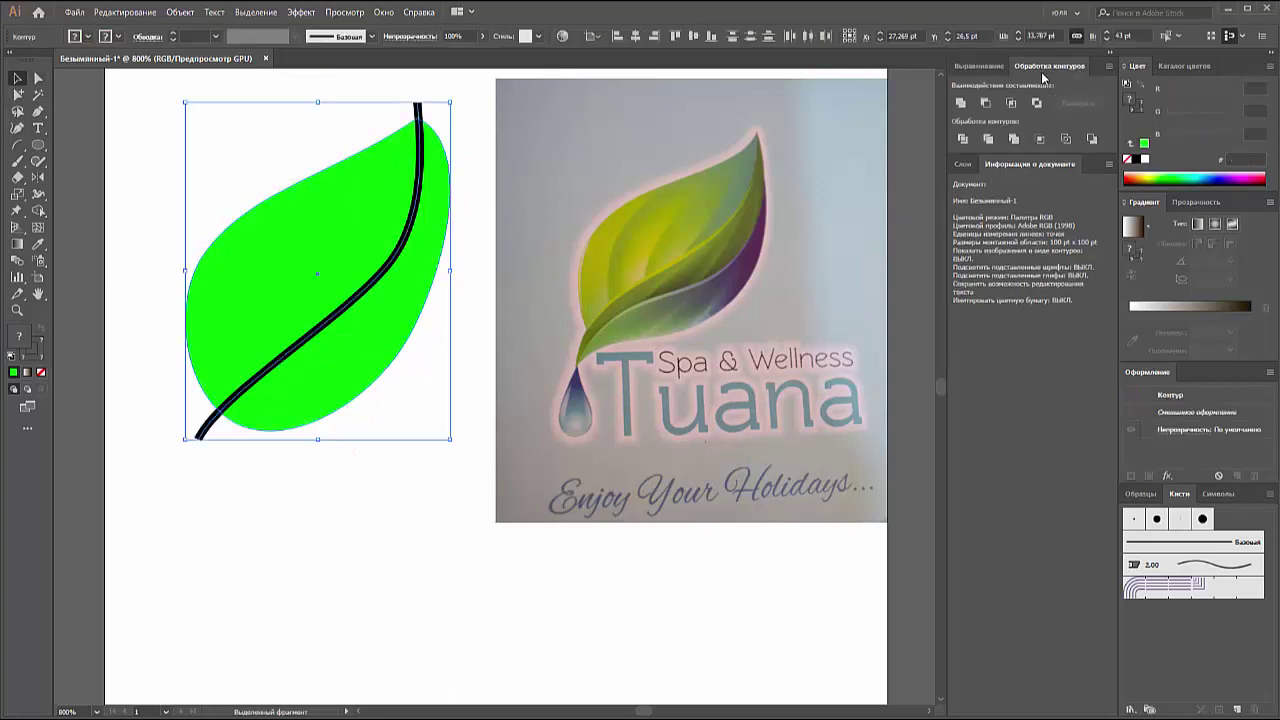
pyautogui.click(962, 139)
pyautogui.hotkey('shift', 'ctrl', 'g')
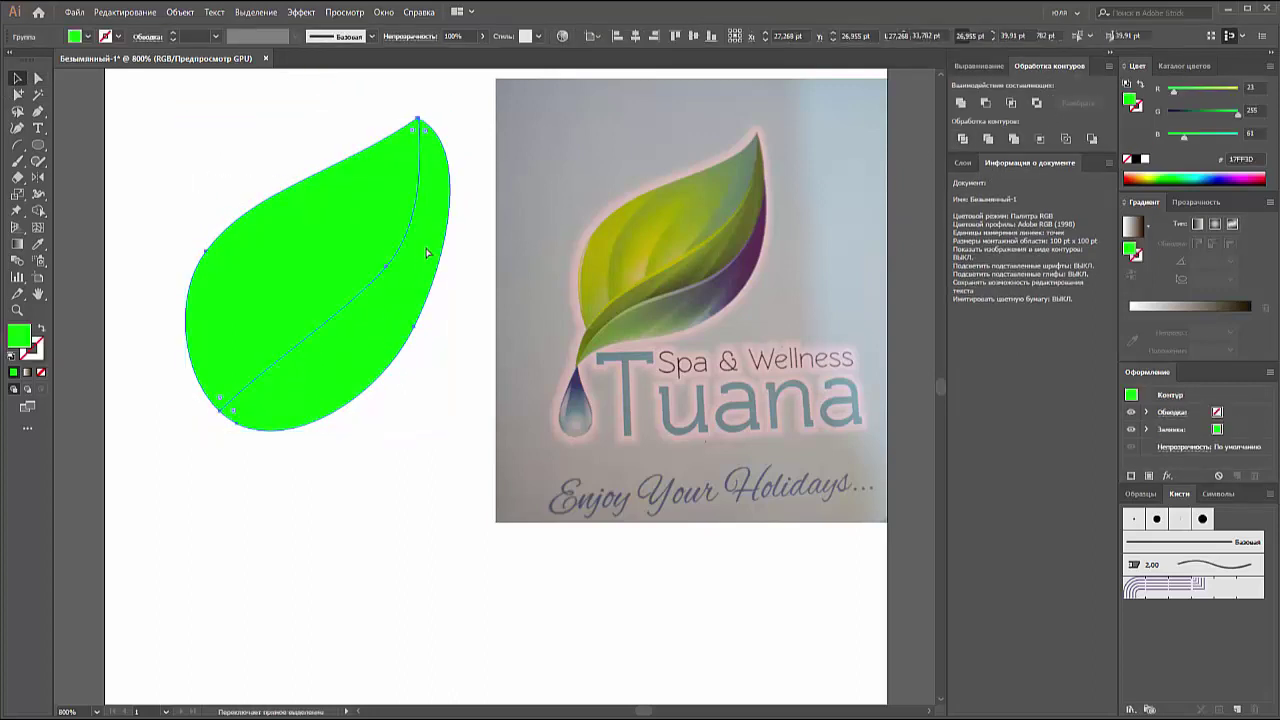
pyautogui.click(426, 249)
pyautogui.press('Delete')
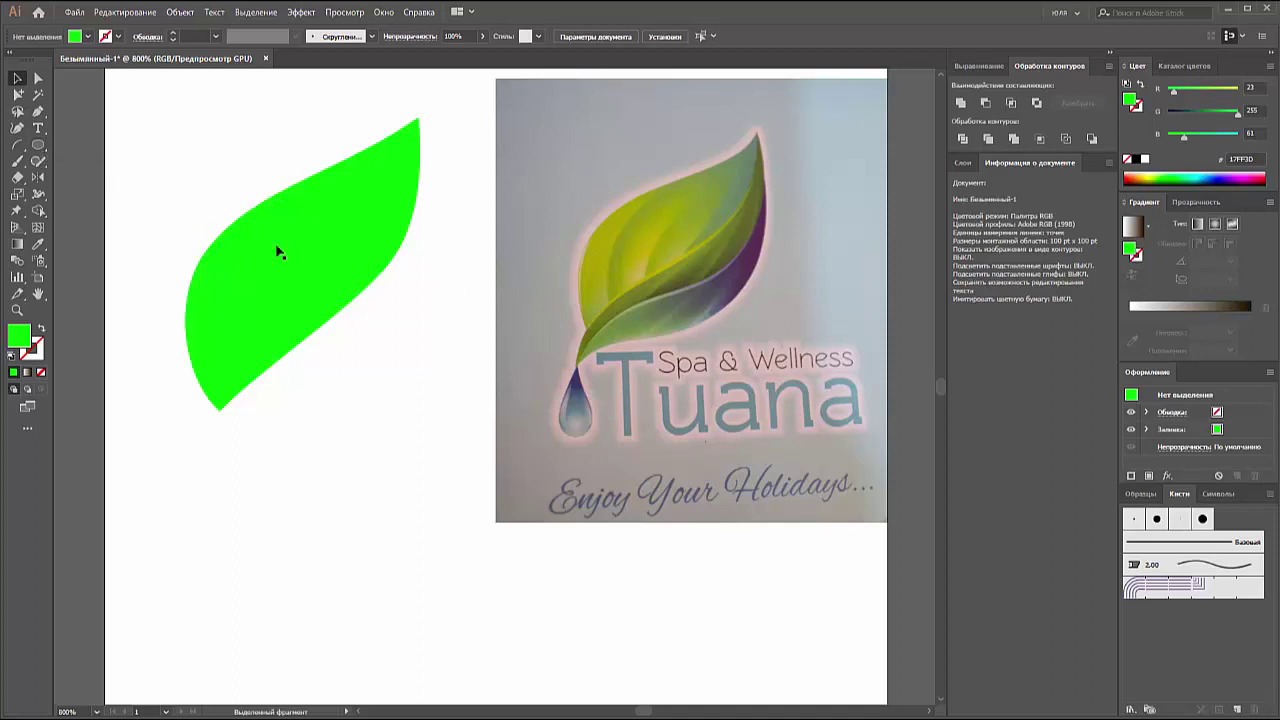
# Step: Move the remaining green half-leaf up-left and scale it down proportionally
pyautogui.moveTo(277, 251); pyautogui.dragTo(230, 211)
pyautogui.moveTo(372, 370); pyautogui.dragTo(320, 305)
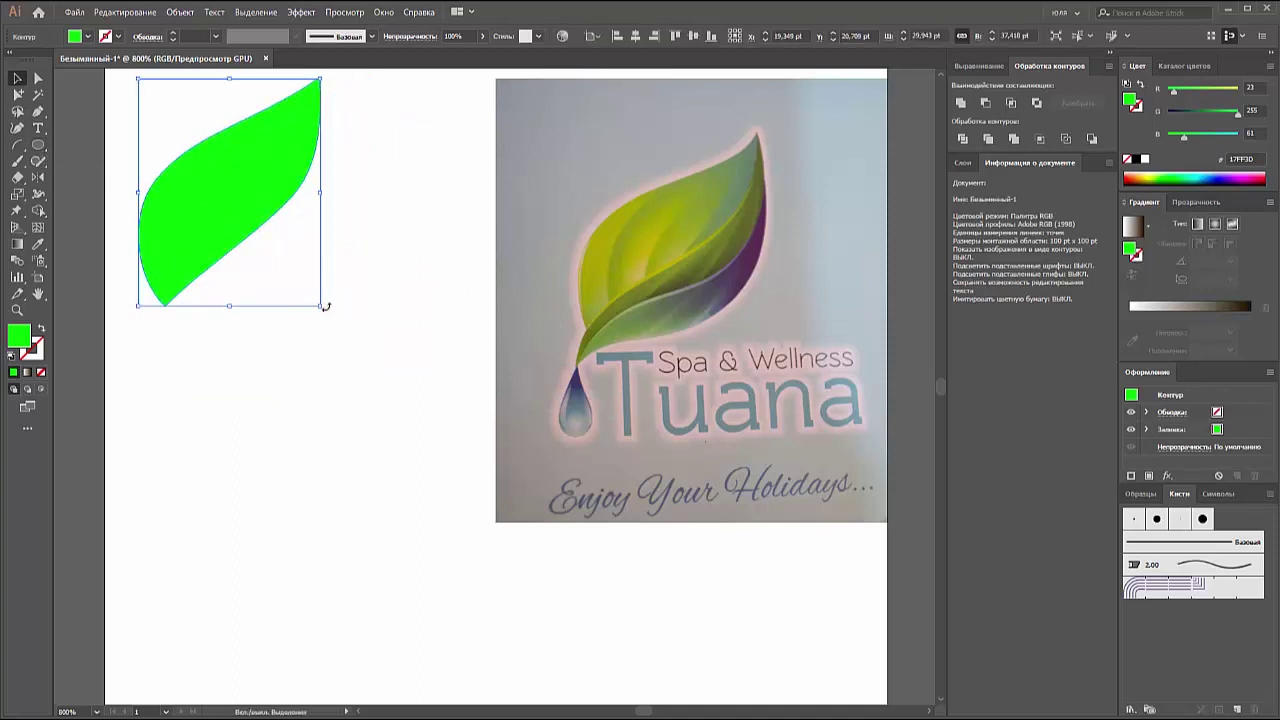
pyautogui.click(39, 147)
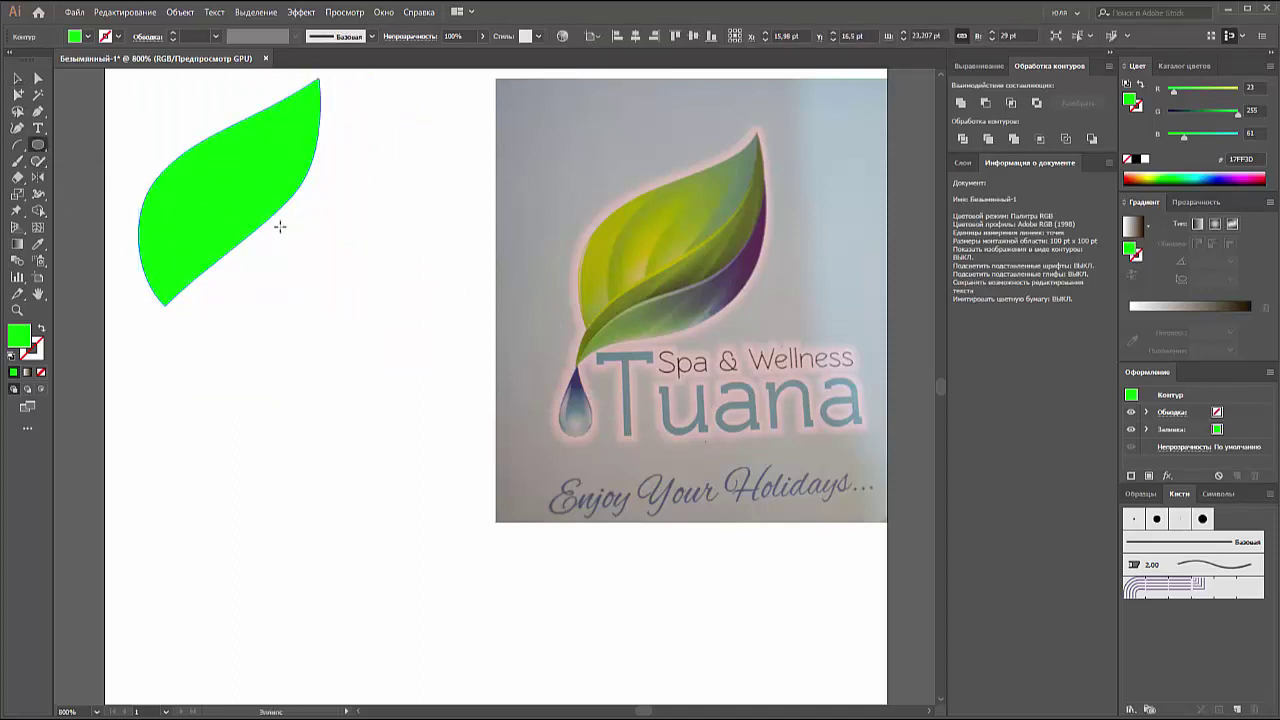
# Step: Draw a large circle filled 00BFFF, rotate it, and send it behind the green leaf
pyautogui.moveTo(246, 158); pyautogui.dragTo(480, 391)
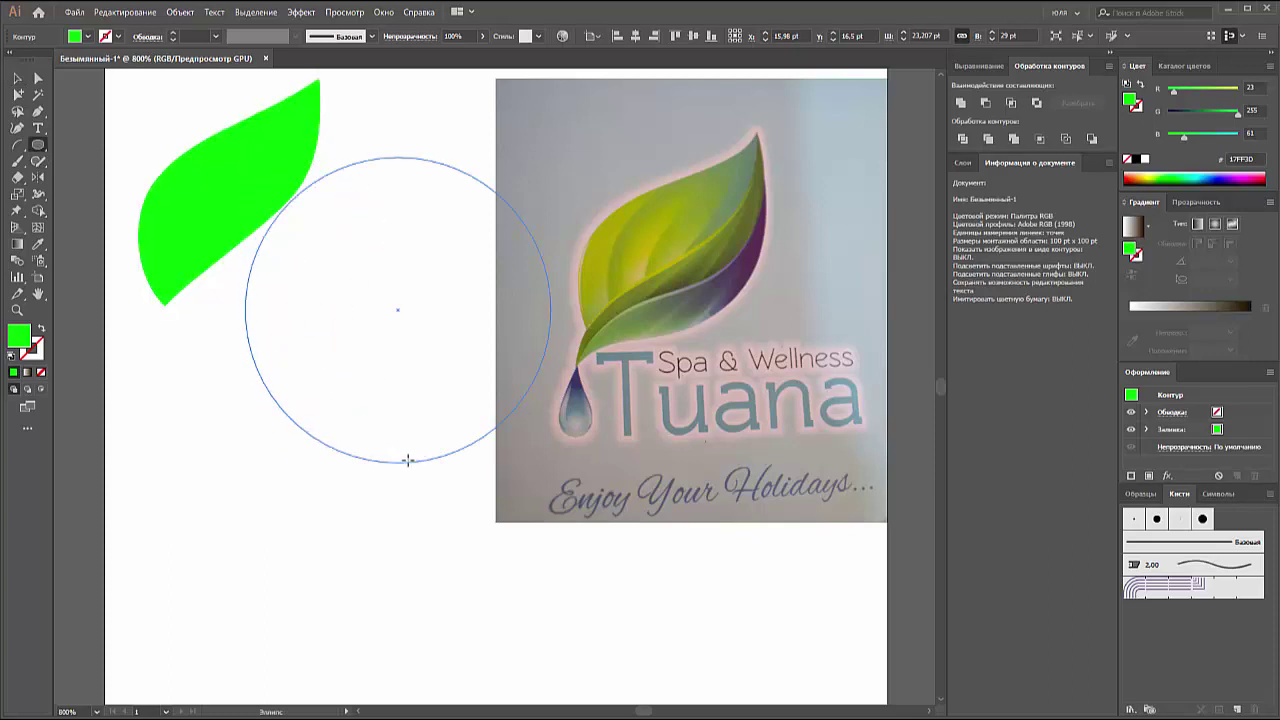
pyautogui.click(17, 78)
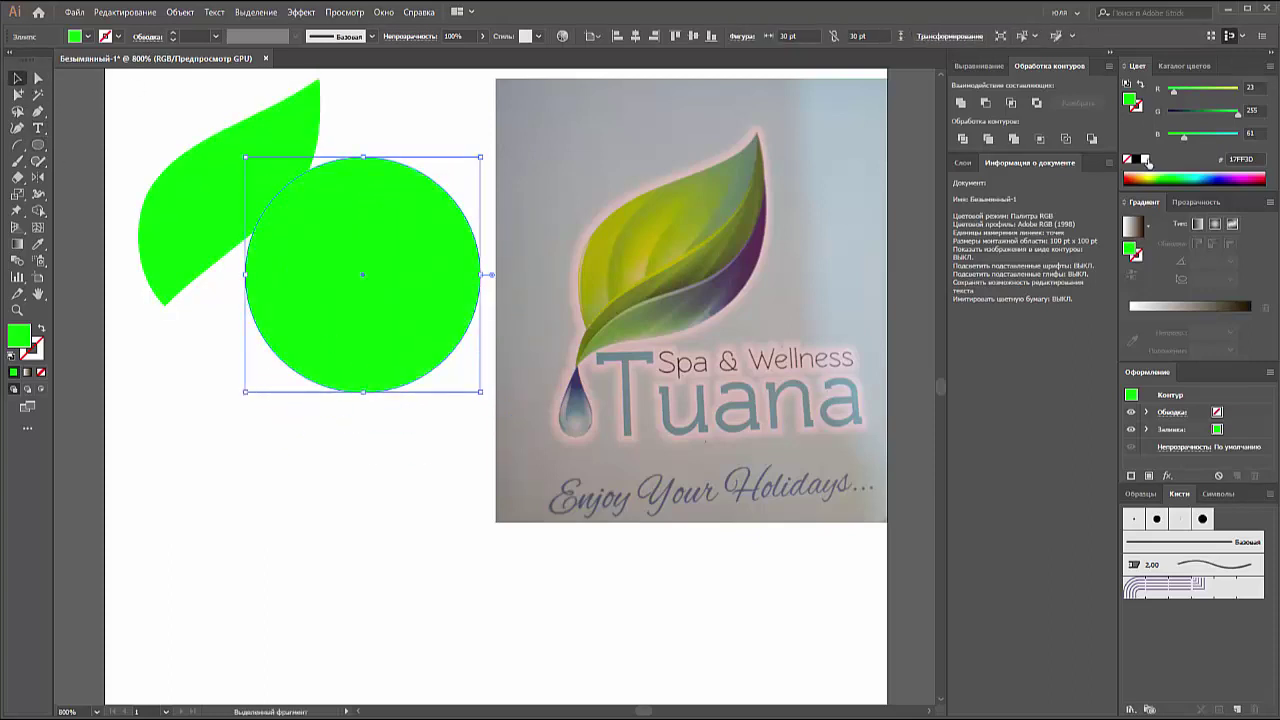
pyautogui.click(1212, 172)
pyautogui.moveTo(481, 153); pyautogui.dragTo(497, 212)
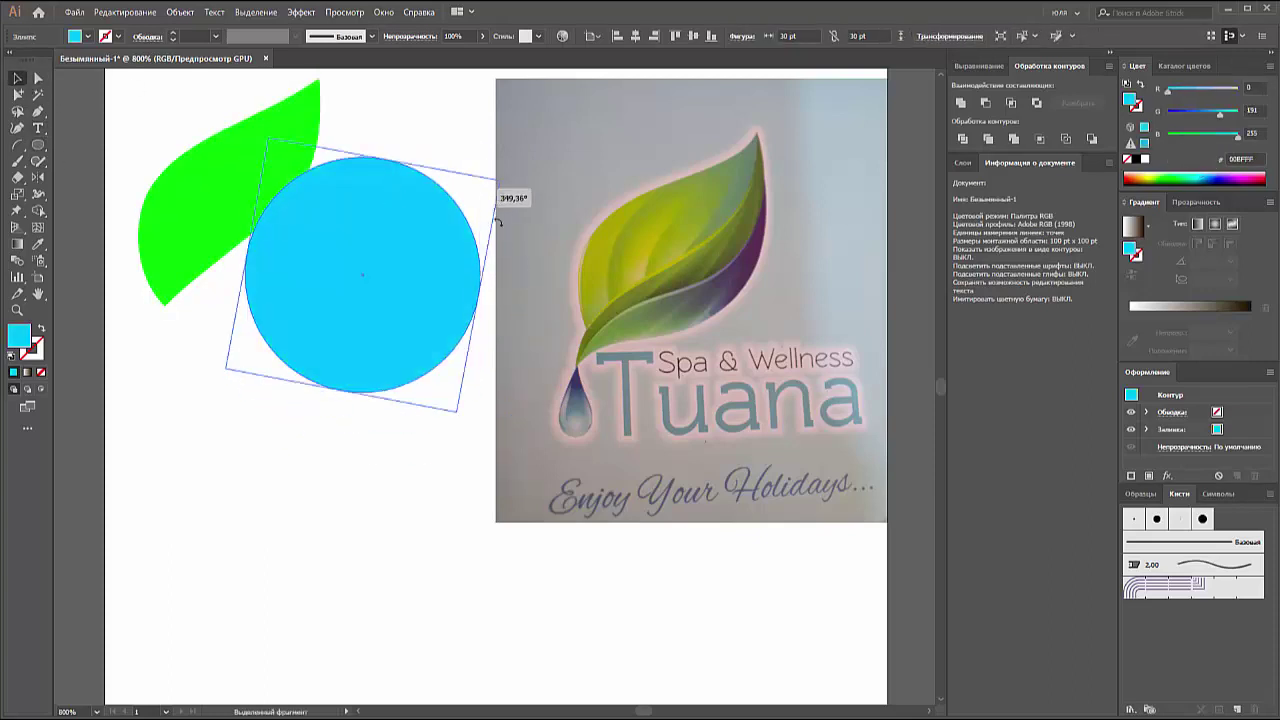
pyautogui.moveTo(414, 251); pyautogui.dragTo(354, 168)
pyautogui.hotkey('ctrl', 'shift', '[')
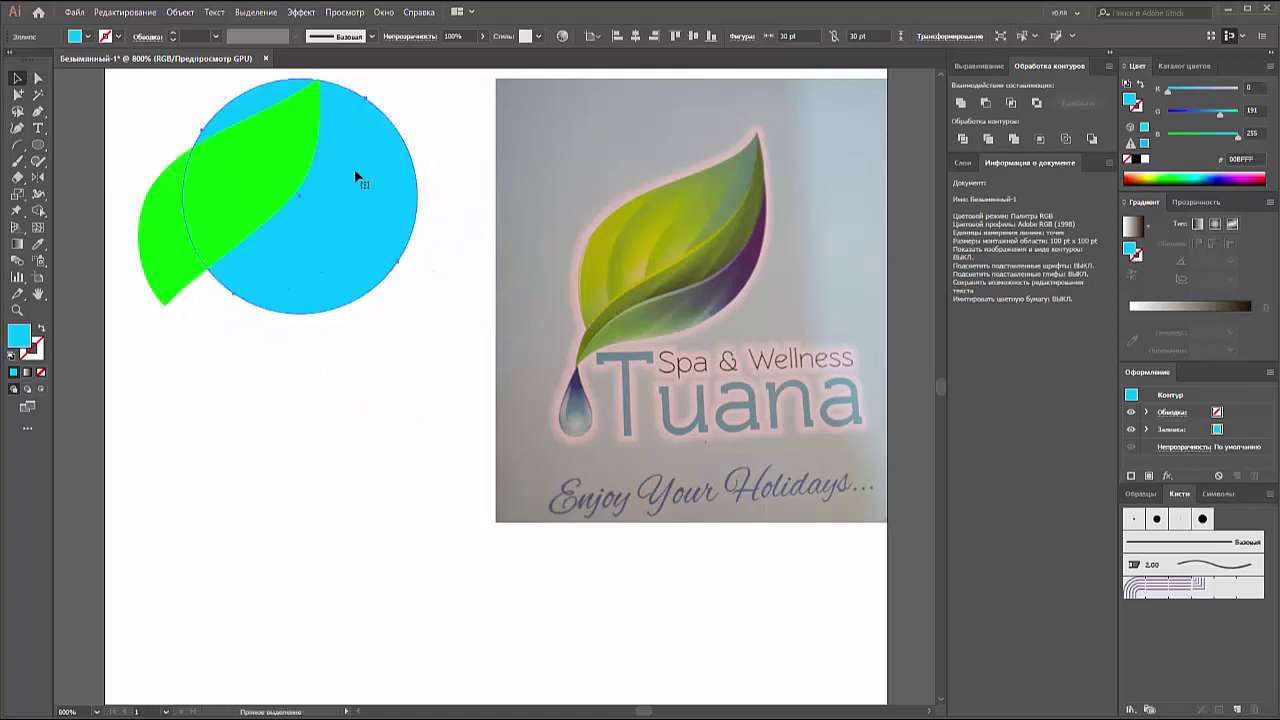
# Step: Stretch the cyan ellipse, toggle pixel snapping, and position it around the half-leaf
pyautogui.moveTo(310, 175); pyautogui.dragTo(310, 176)
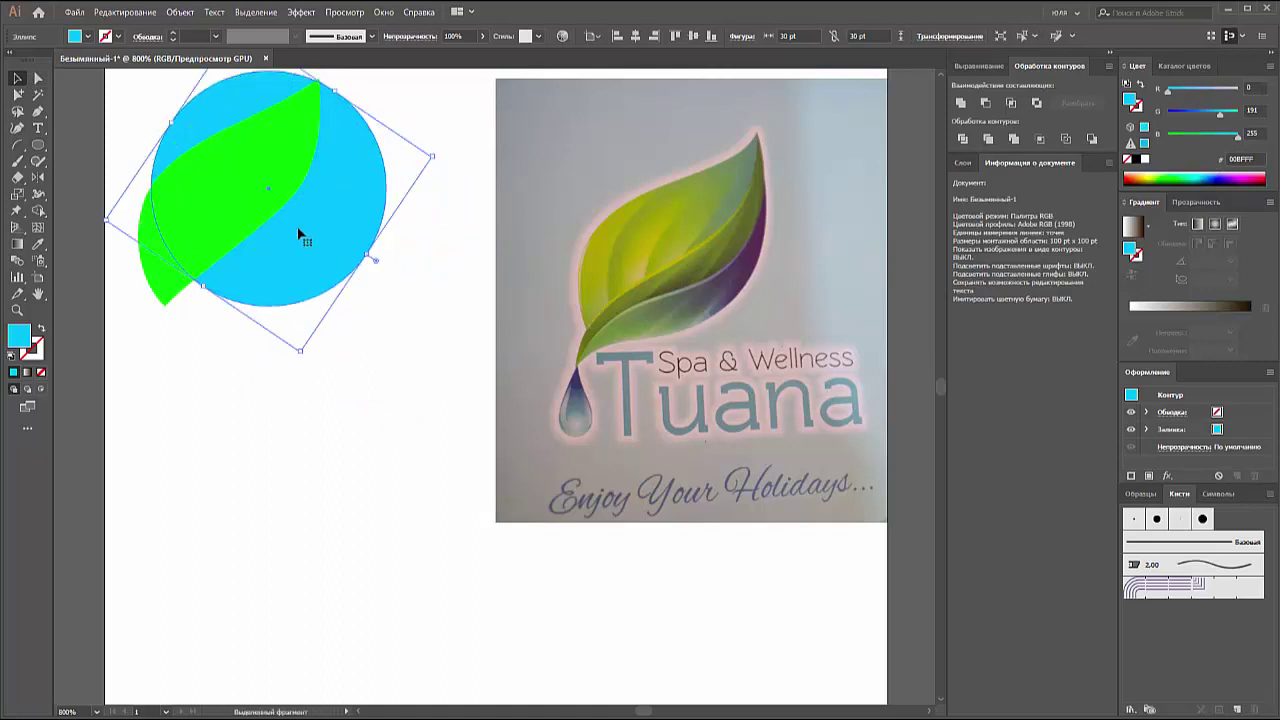
pyautogui.moveTo(204, 291); pyautogui.dragTo(162, 343)
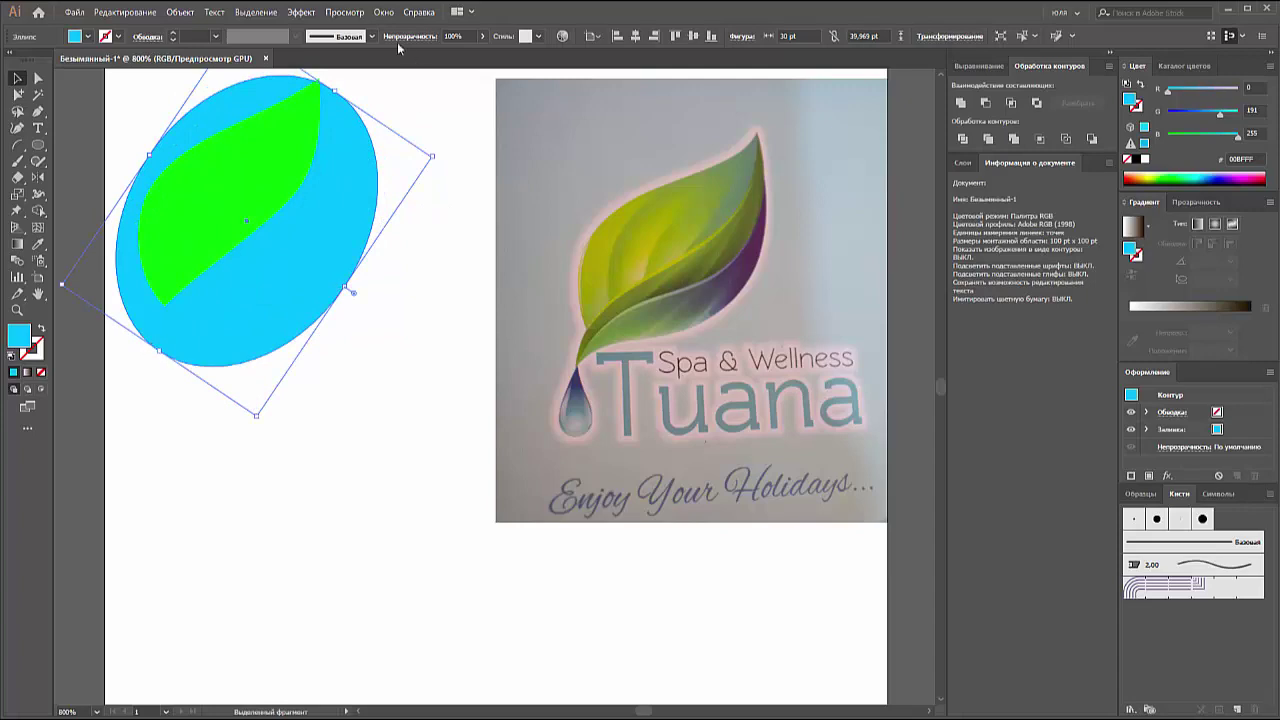
pyautogui.click(343, 12)
pyautogui.click(384, 552)
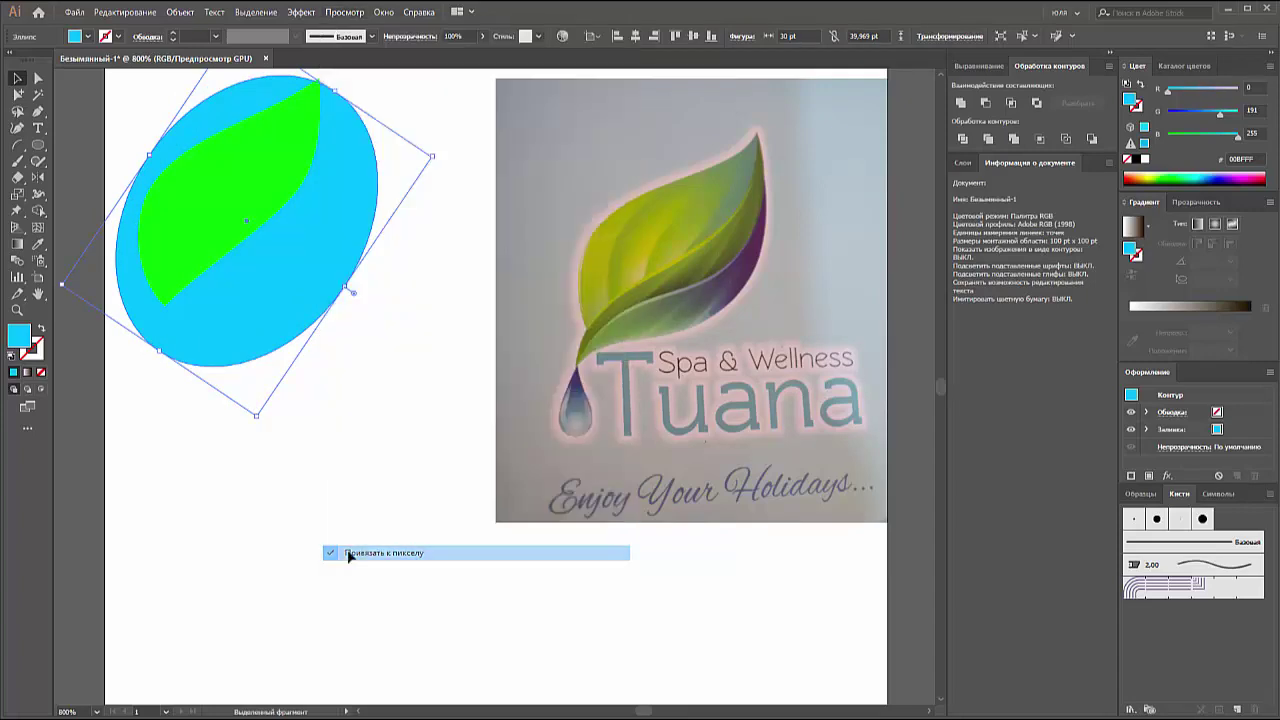
pyautogui.moveTo(186, 243); pyautogui.dragTo(274, 297)
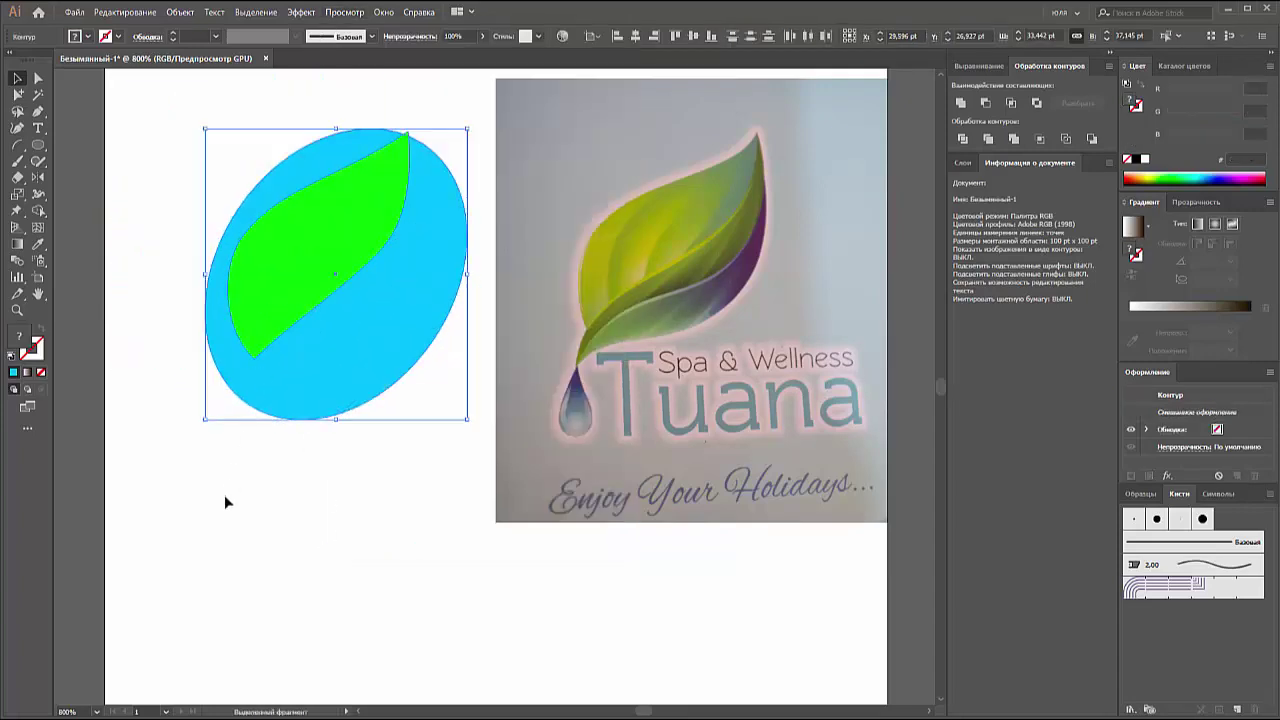
pyautogui.click(224, 494)
pyautogui.click(278, 399)
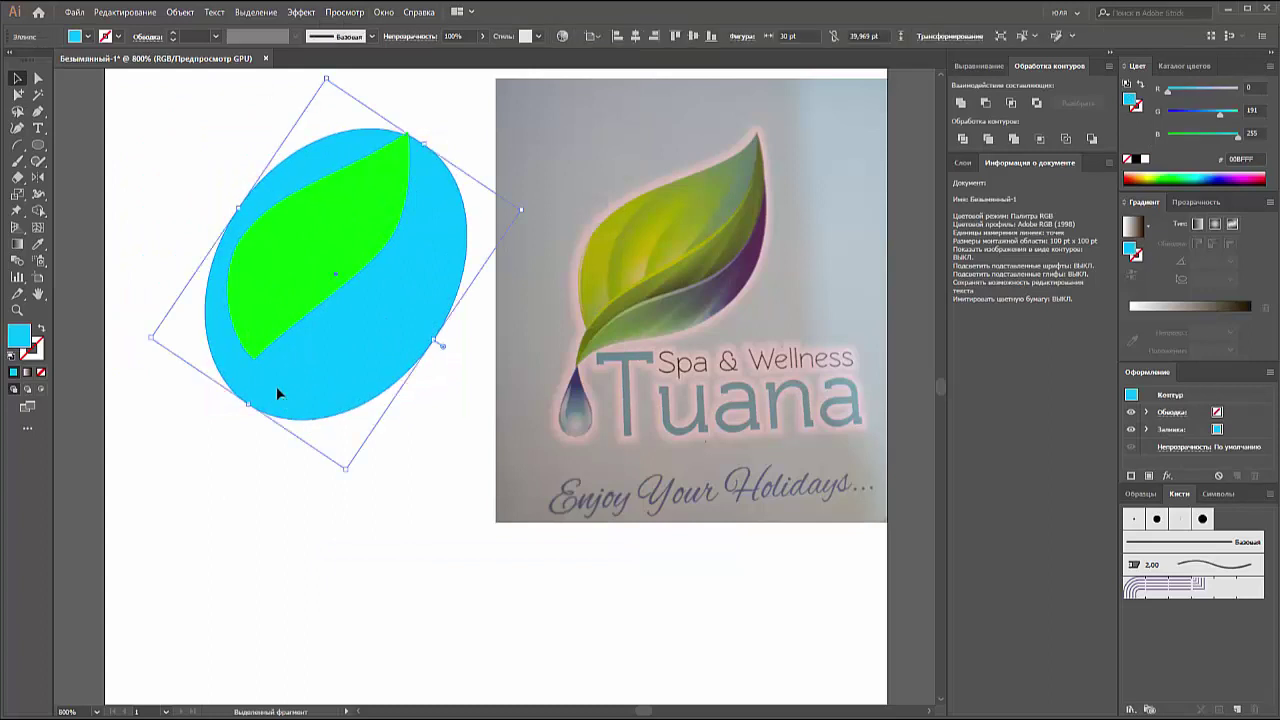
pyautogui.moveTo(276, 386); pyautogui.dragTo(266, 386)
# Step: Reshape the cyan ellipse's right side and pull its bottom into a pointed tip
pyautogui.press('a')
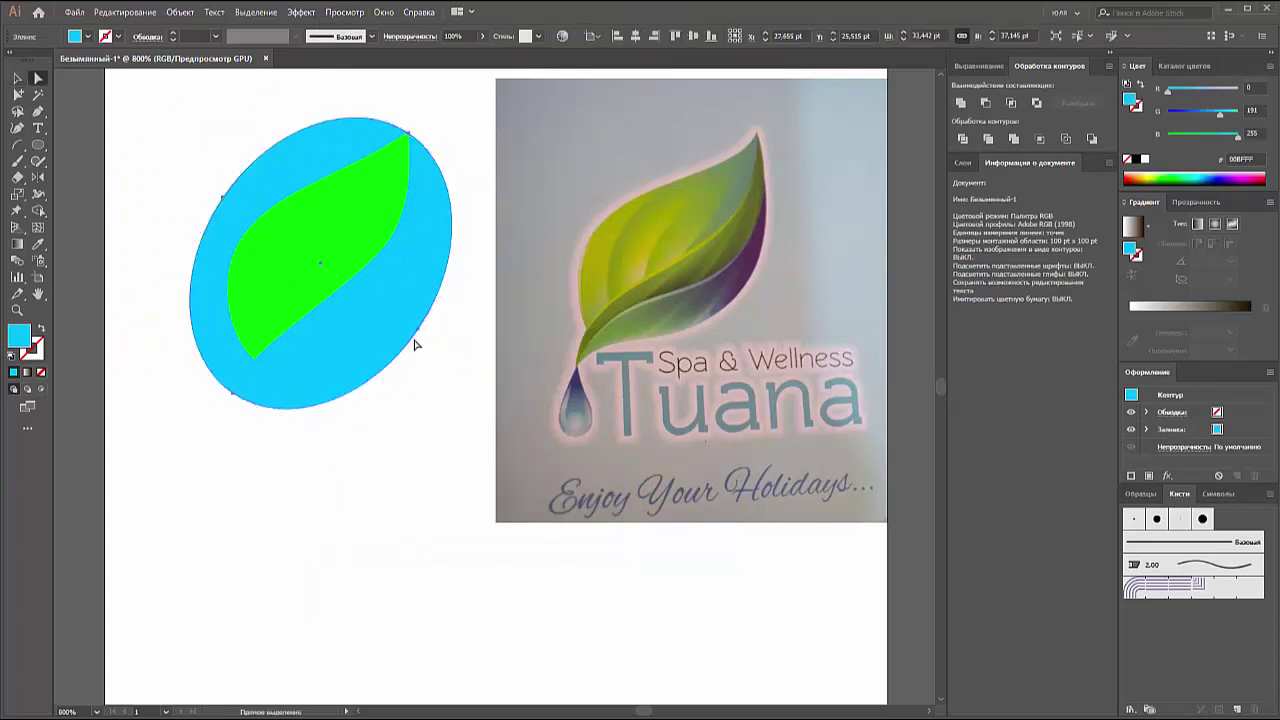
pyautogui.moveTo(420, 336)
pyautogui.mouseDown()
pyautogui.moveTo(391, 349)
pyautogui.moveTo(398, 337)
pyautogui.mouseUp()
pyautogui.moveTo(463, 176); pyautogui.dragTo(448, 185)
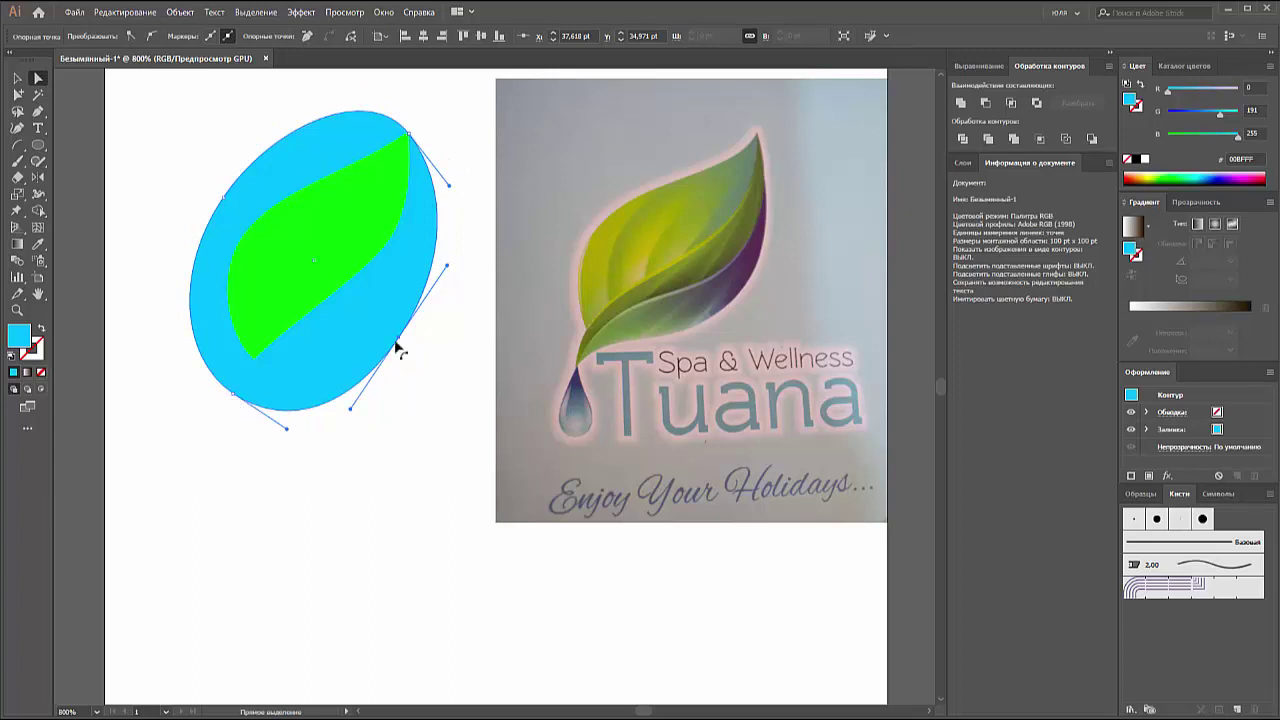
pyautogui.moveTo(397, 341); pyautogui.dragTo(352, 403)
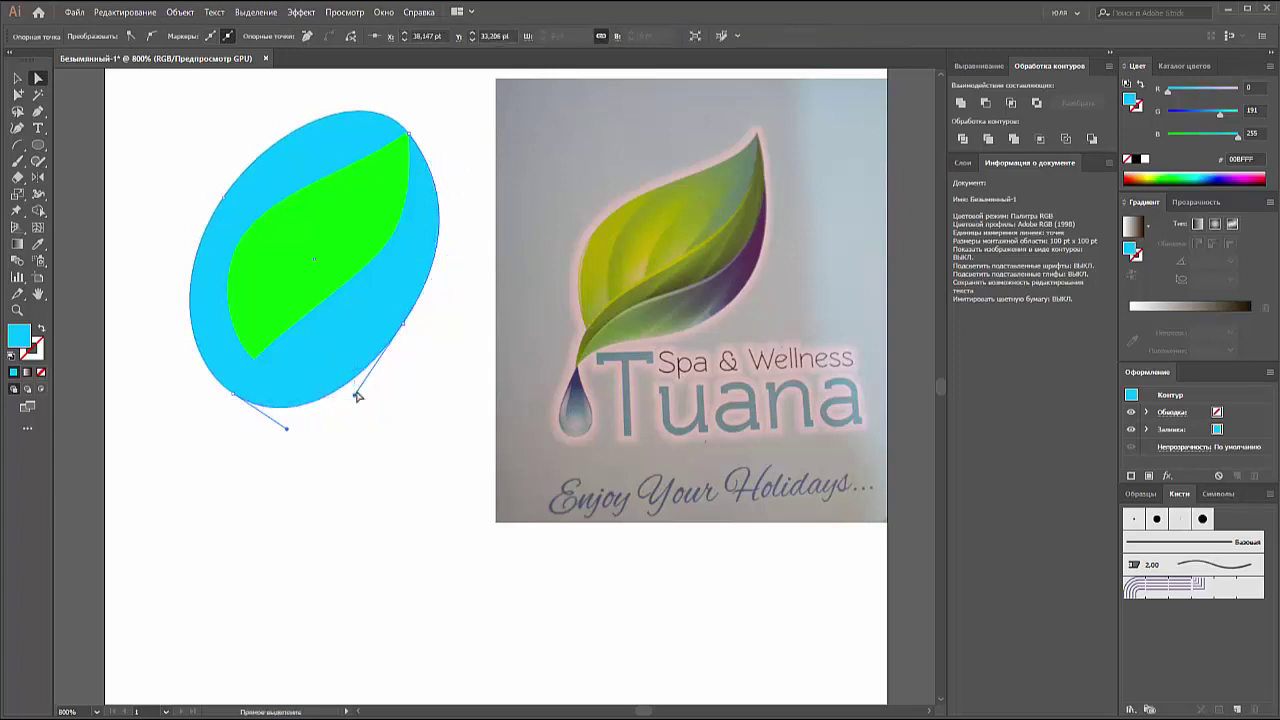
pyautogui.moveTo(351, 395)
pyautogui.mouseDown()
pyautogui.moveTo(405, 332)
pyautogui.moveTo(381, 330)
pyautogui.mouseUp()
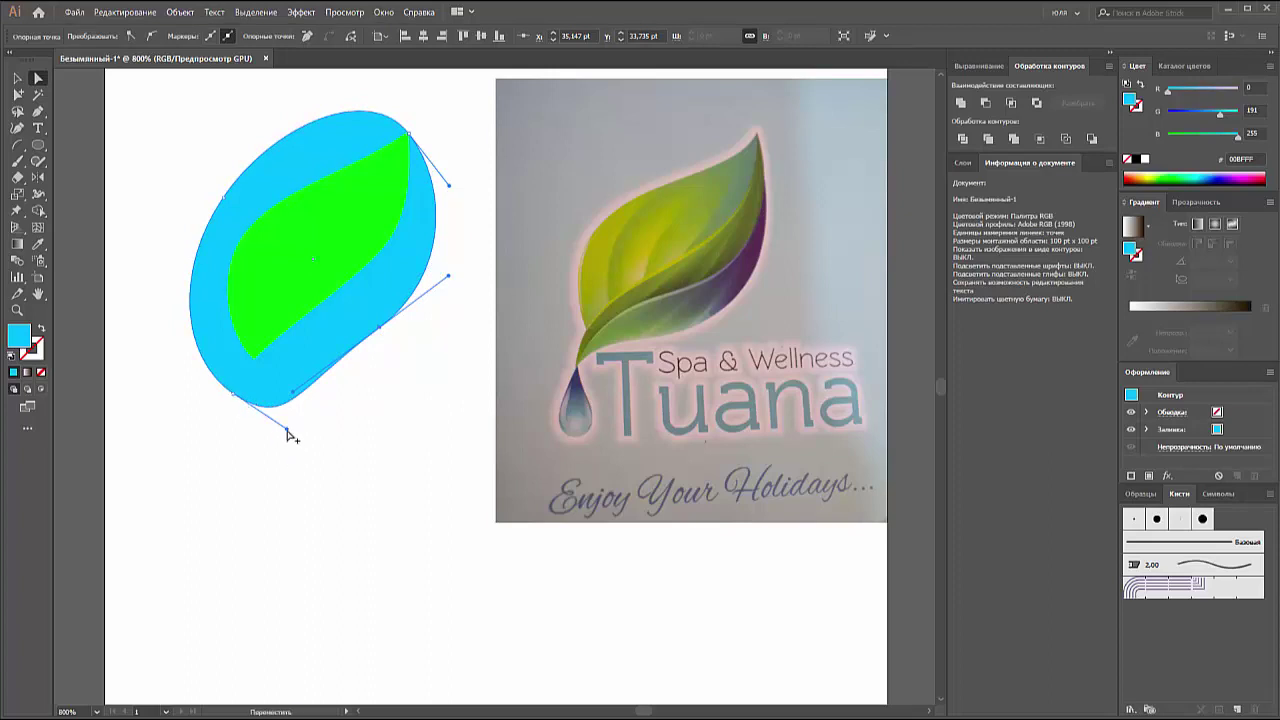
pyautogui.moveTo(285, 437); pyautogui.dragTo(282, 360)
pyautogui.moveTo(383, 336); pyautogui.dragTo(467, 278)
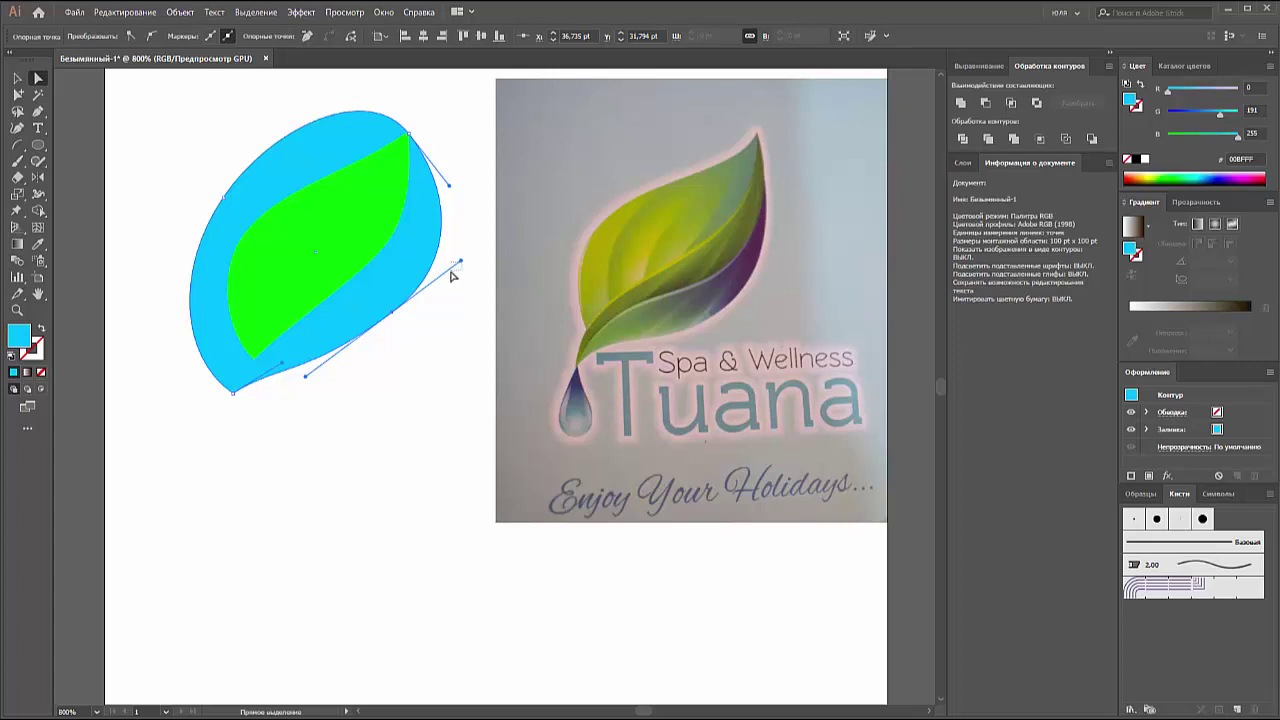
# Step: Refine the cyan shape's lower-right edge and upper-right bulge
pyautogui.click(452, 275)
pyautogui.click(405, 292)
pyautogui.moveTo(307, 380); pyautogui.dragTo(393, 320)
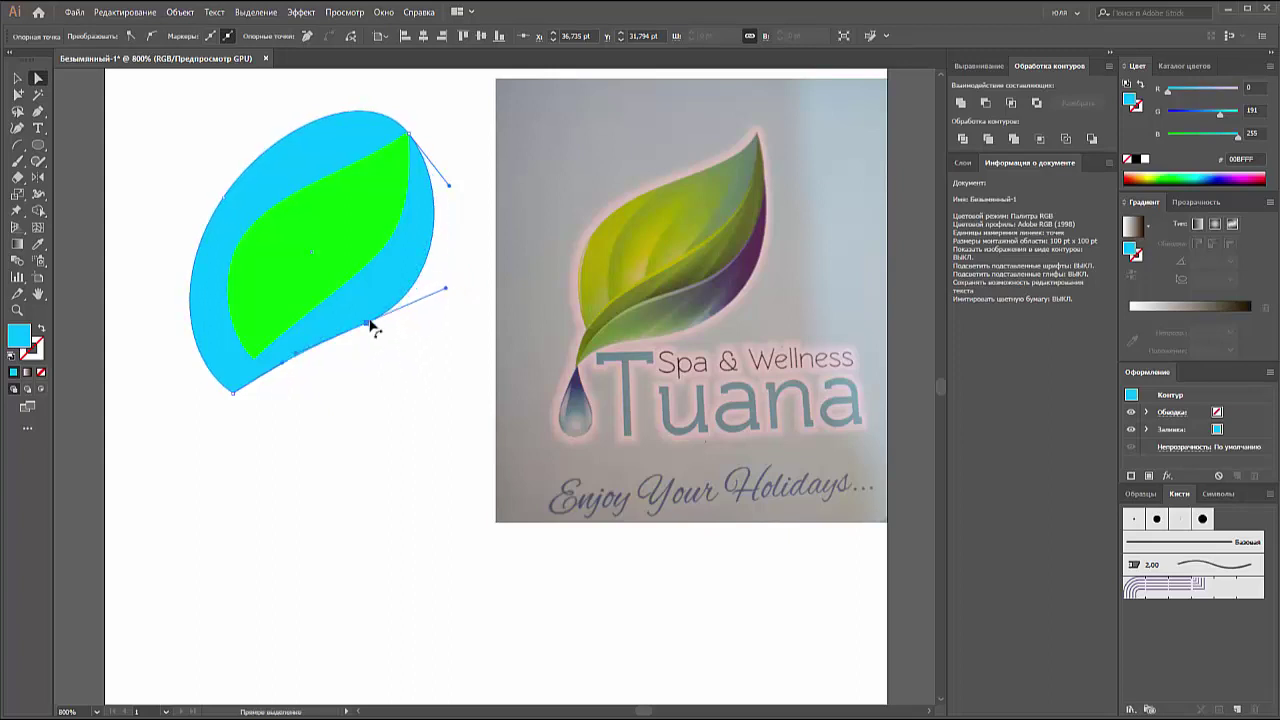
pyautogui.moveTo(393, 320); pyautogui.dragTo(374, 329)
pyautogui.moveTo(450, 190); pyautogui.dragTo(455, 192)
# Step: Draw a black-stroked, unfilled vein curve from the leaf's bottom tip to its top-right tip
pyautogui.click(38, 111)
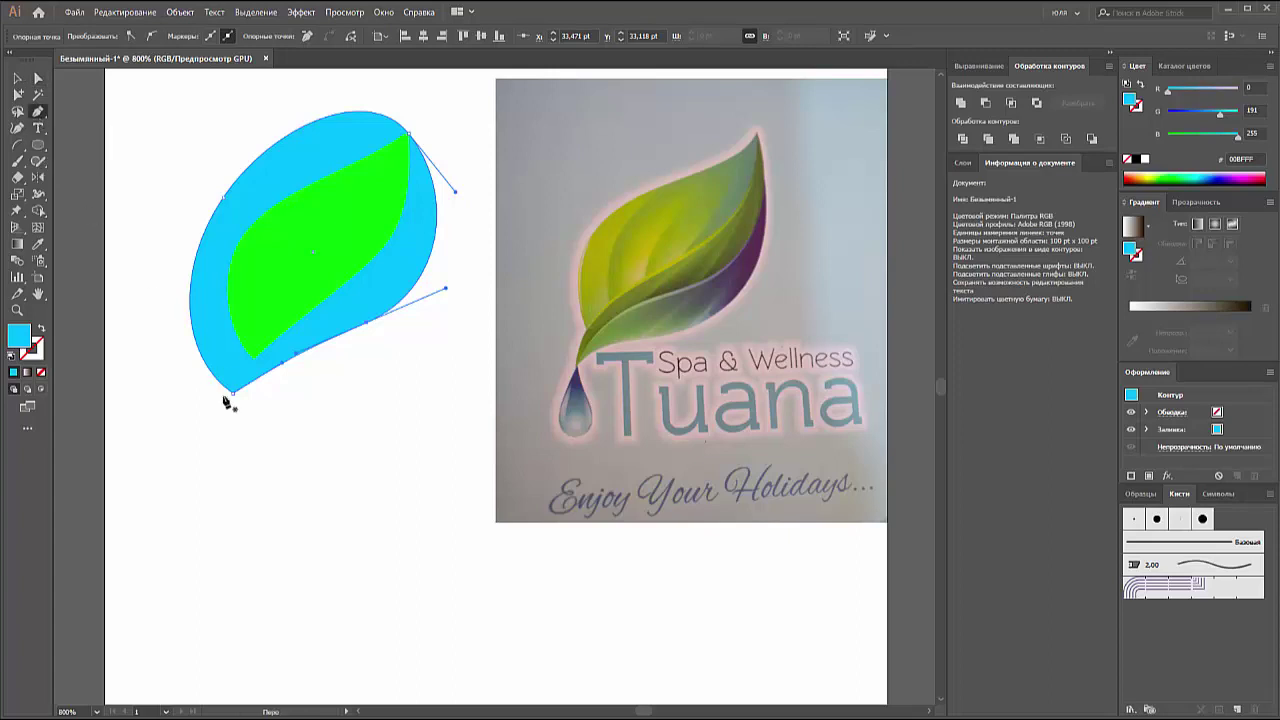
pyautogui.click(230, 408)
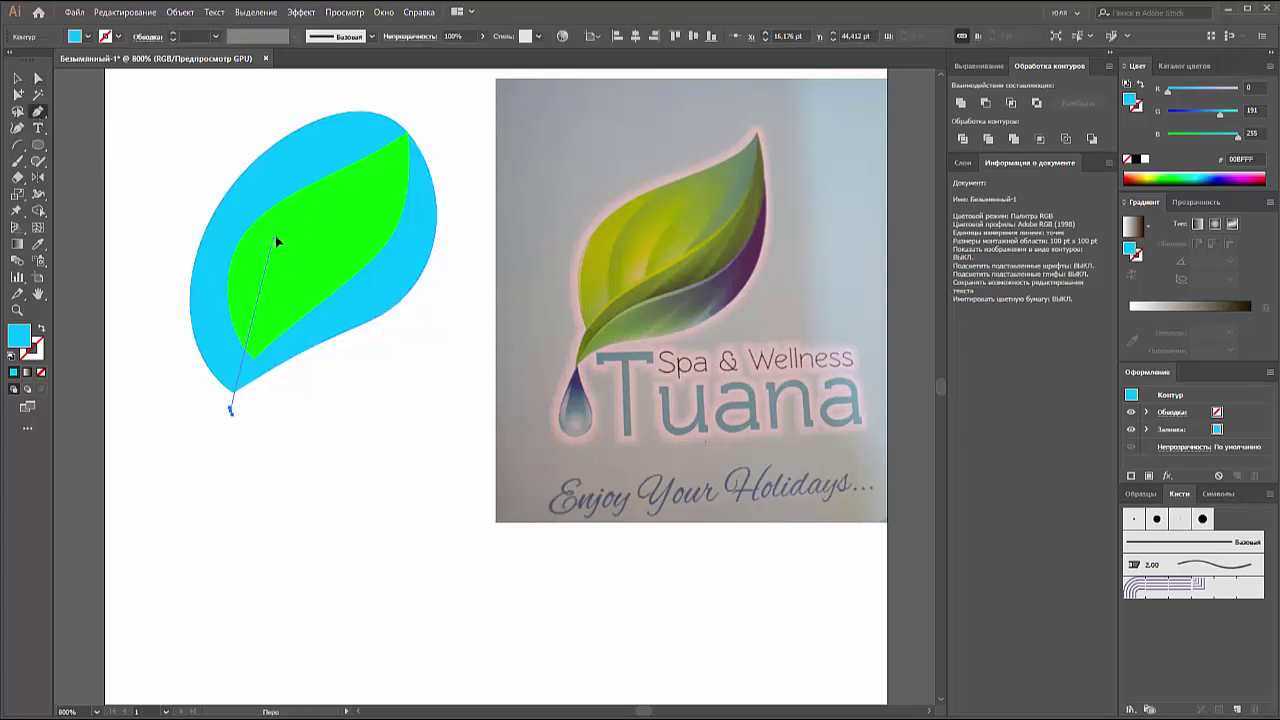
pyautogui.moveTo(275, 237)
pyautogui.mouseDown()
pyautogui.moveTo(328, 212)
pyautogui.moveTo(302, 183)
pyautogui.mouseUp()
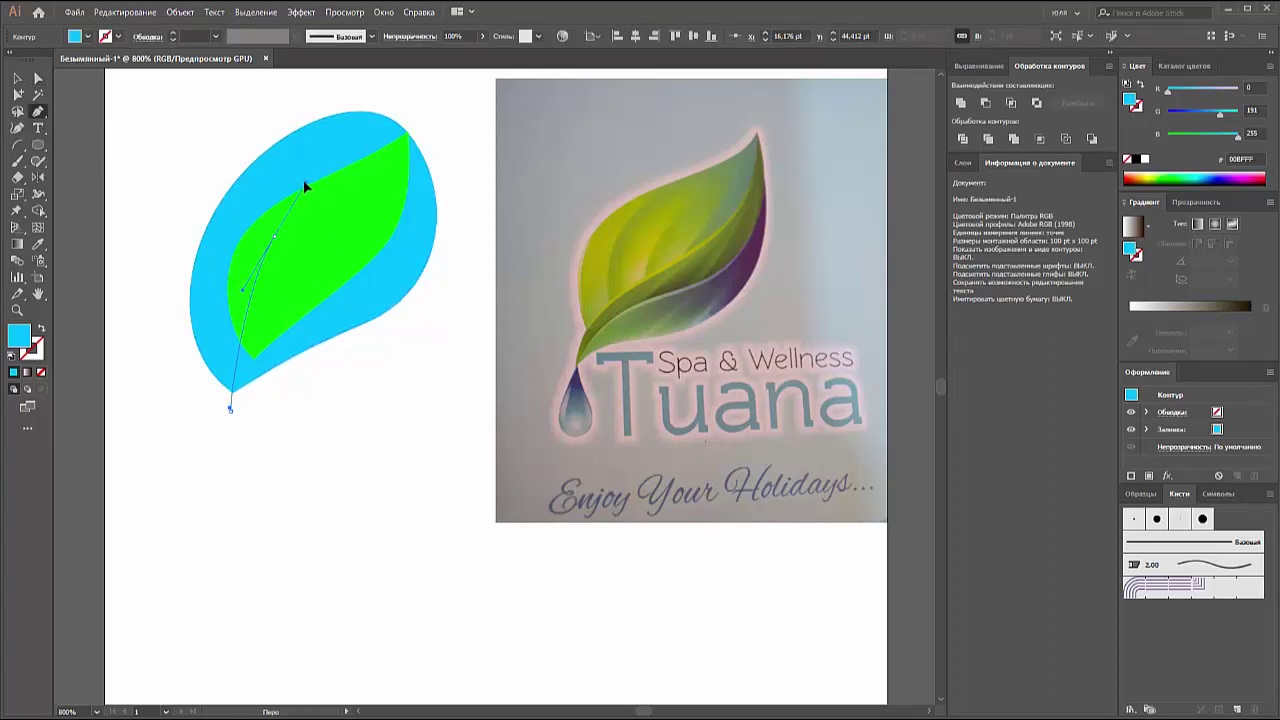
pyautogui.click(446, 116)
pyautogui.click(18, 78)
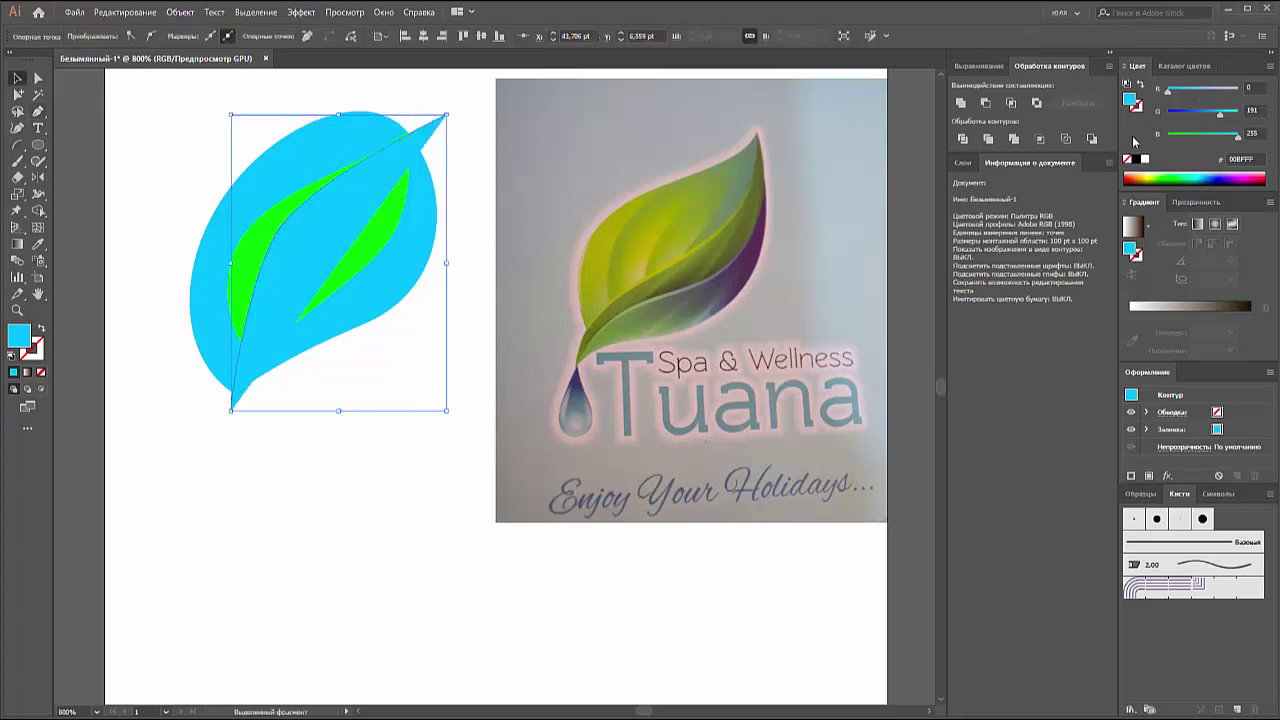
pyautogui.click(1128, 160)
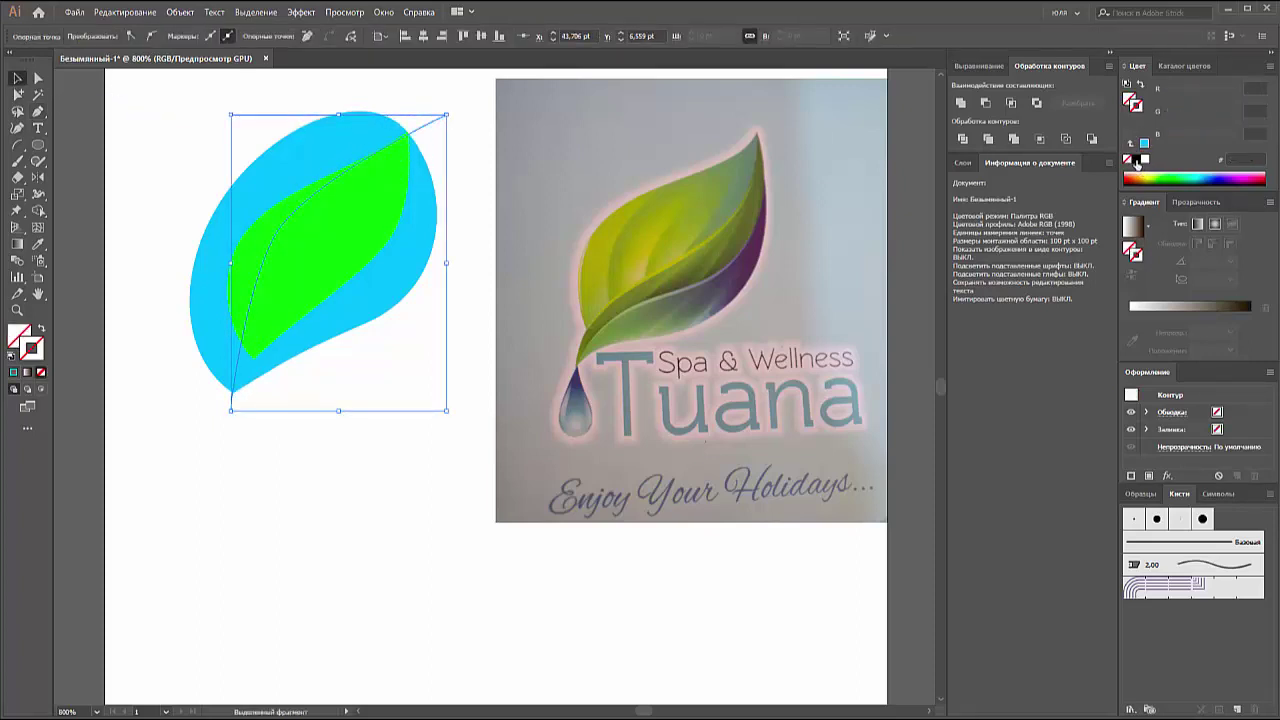
pyautogui.click(1143, 160)
# Step: Divide the cyan leaf along the vein curve and fill the upper-left piece green
pyautogui.keyDown('shift'); pyautogui.click(340, 150); pyautogui.keyUp('shift')
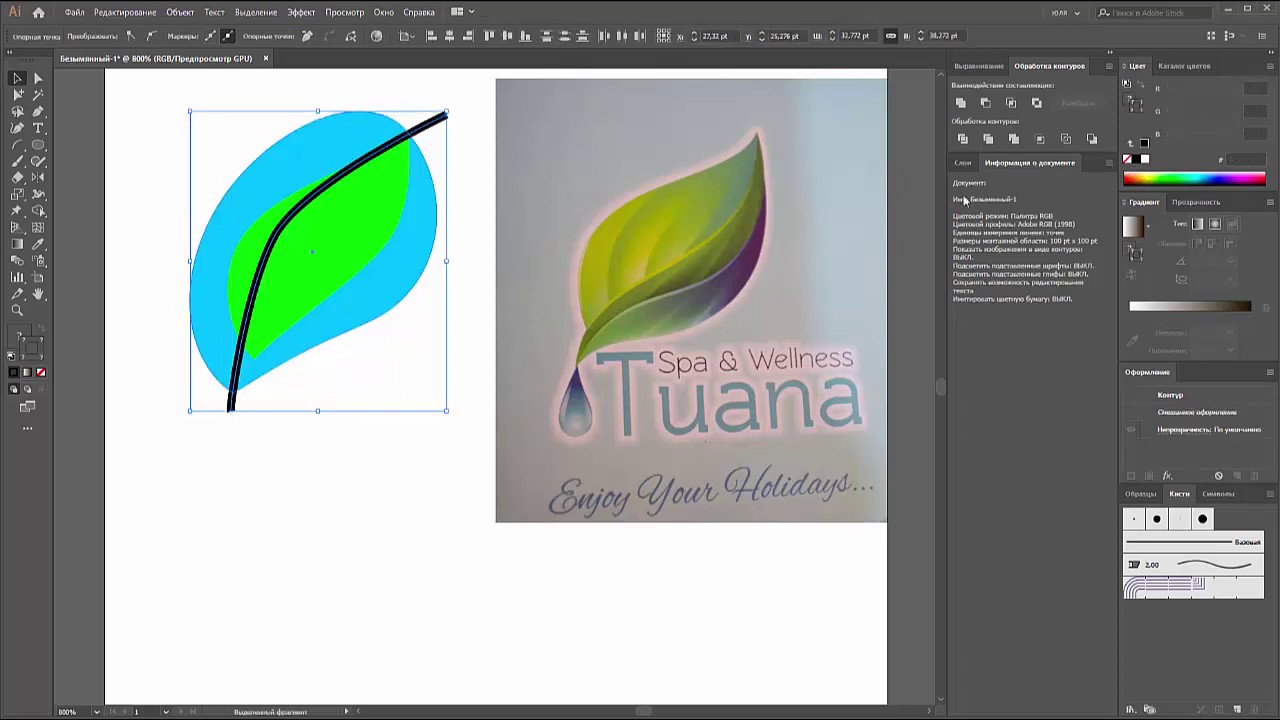
pyautogui.click(962, 138)
pyautogui.click(449, 414)
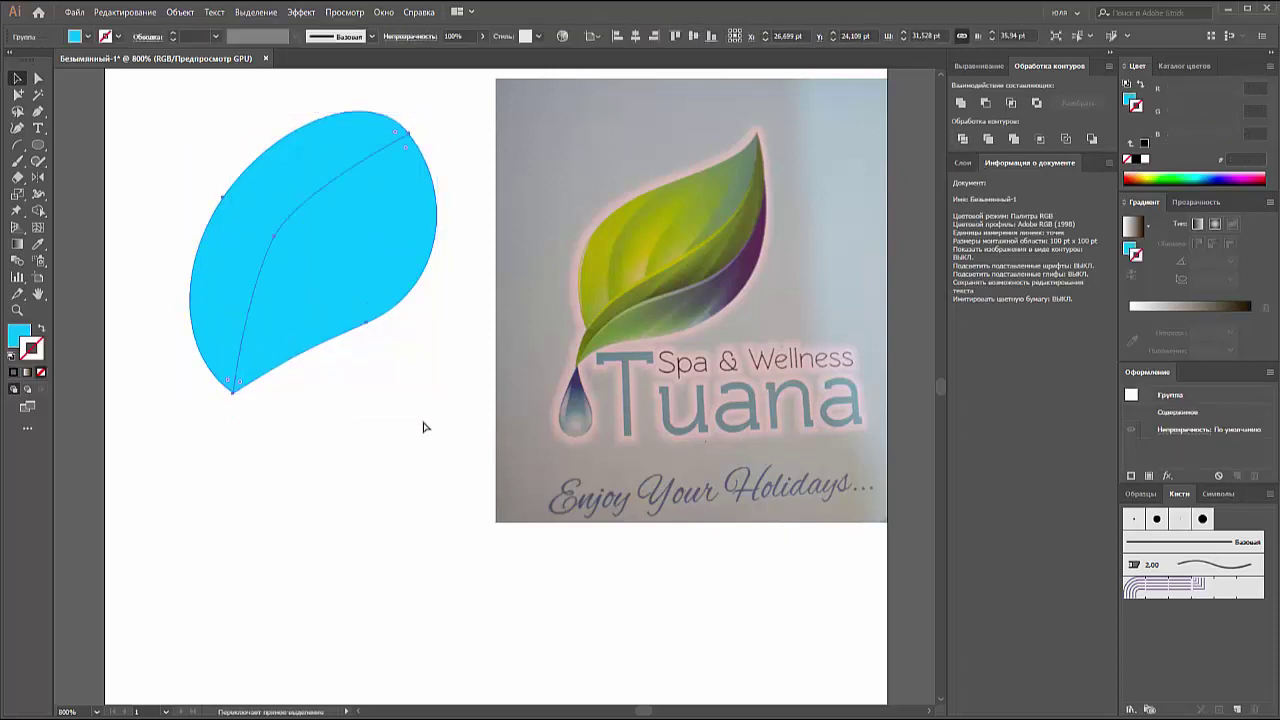
pyautogui.click(231, 260)
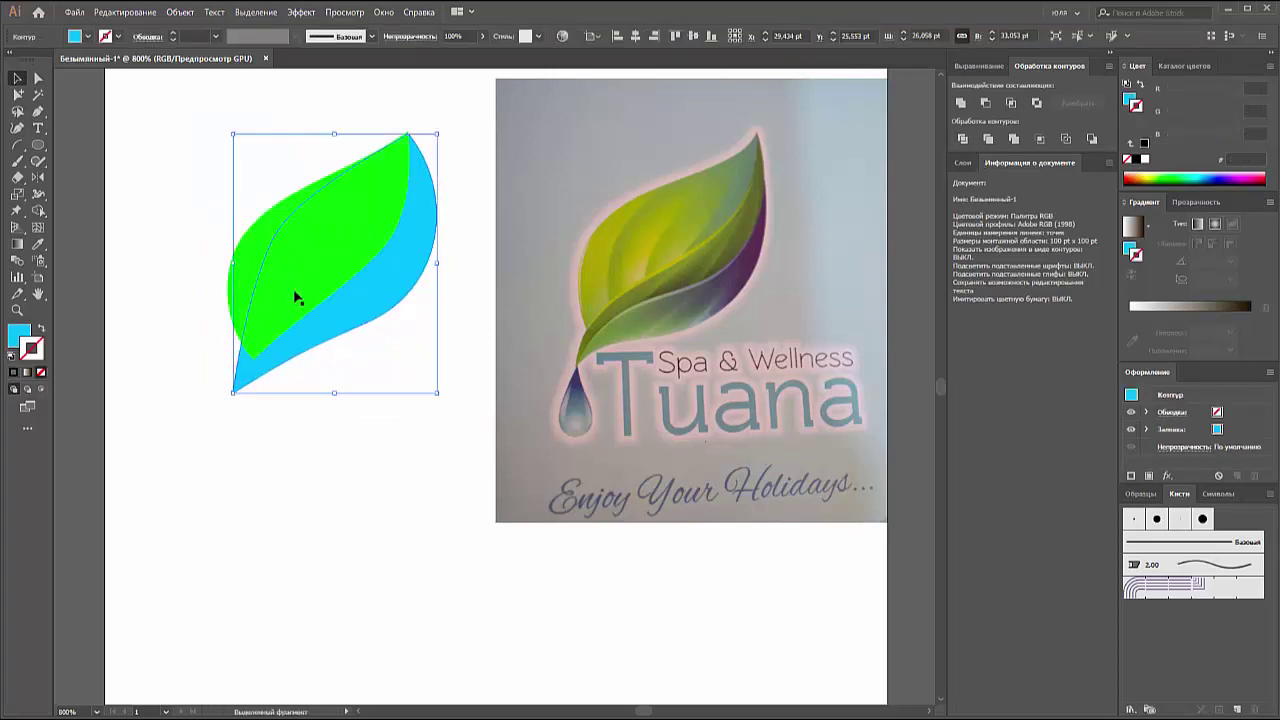
# Step: Move the leaf's bottom tip to the right after dismissing the anchor-deletion warning
pyautogui.press('a')
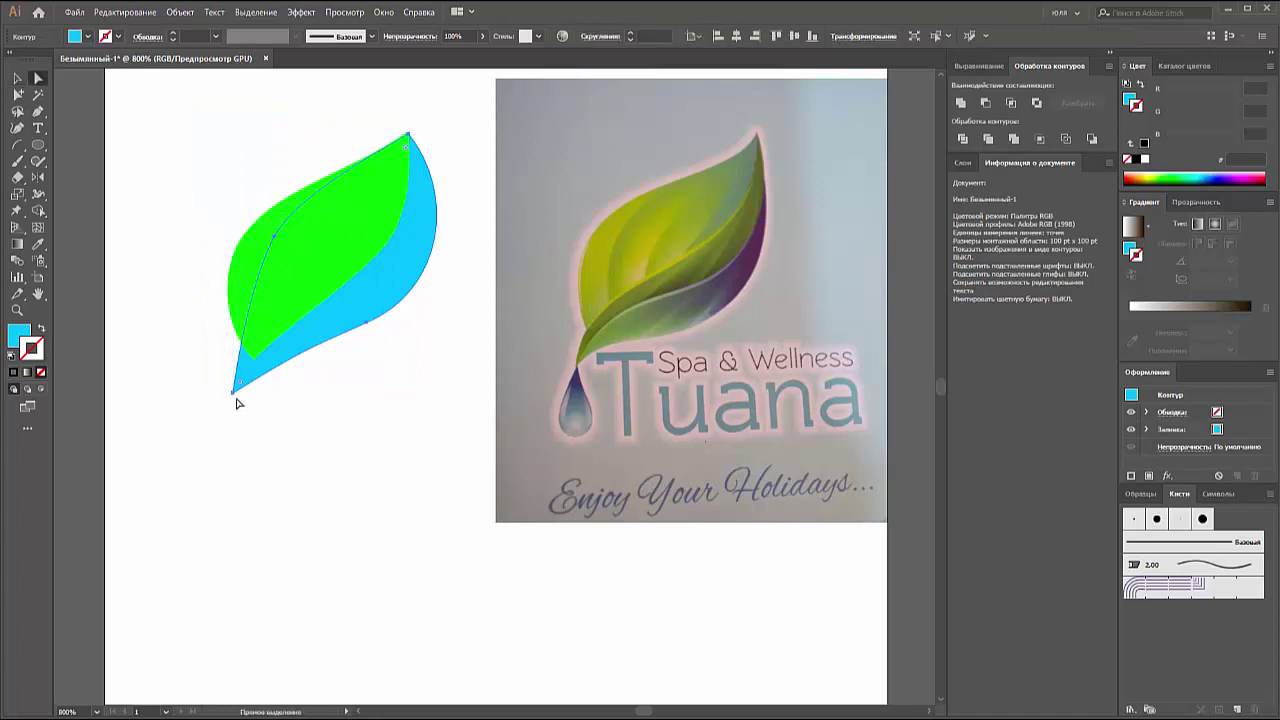
pyautogui.click(233, 394)
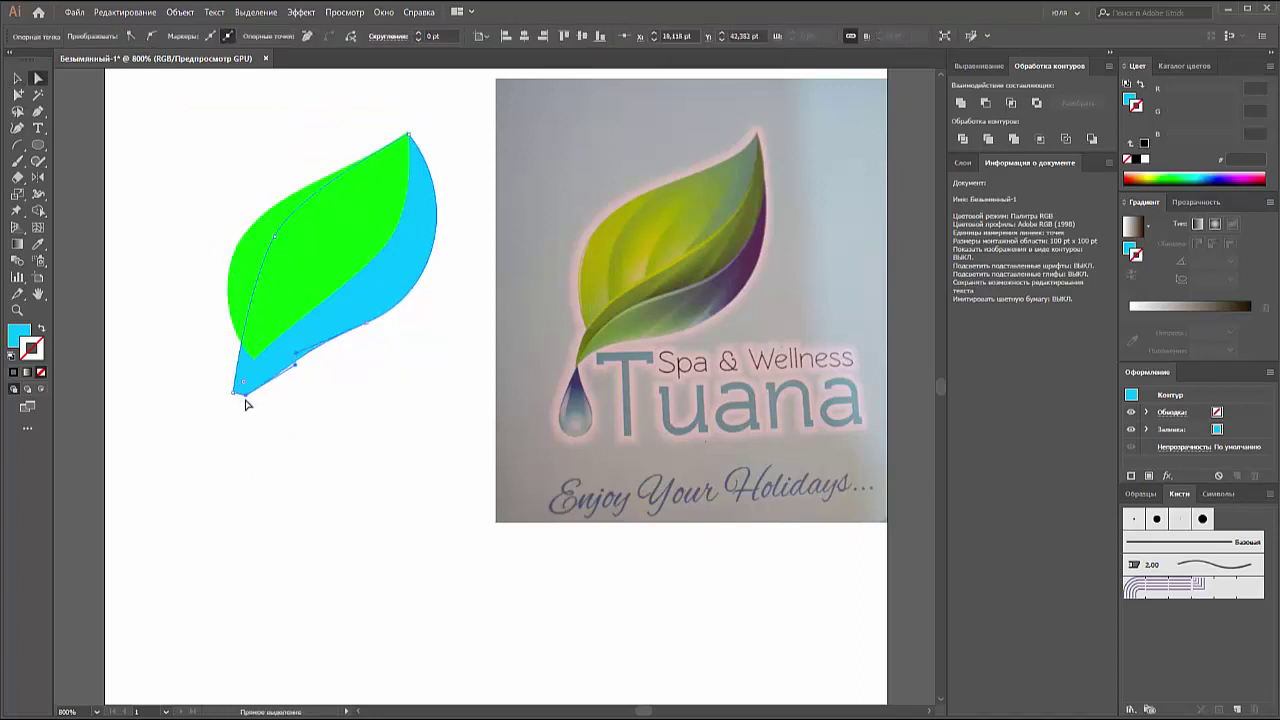
pyautogui.press('-')
pyautogui.click(235, 398)
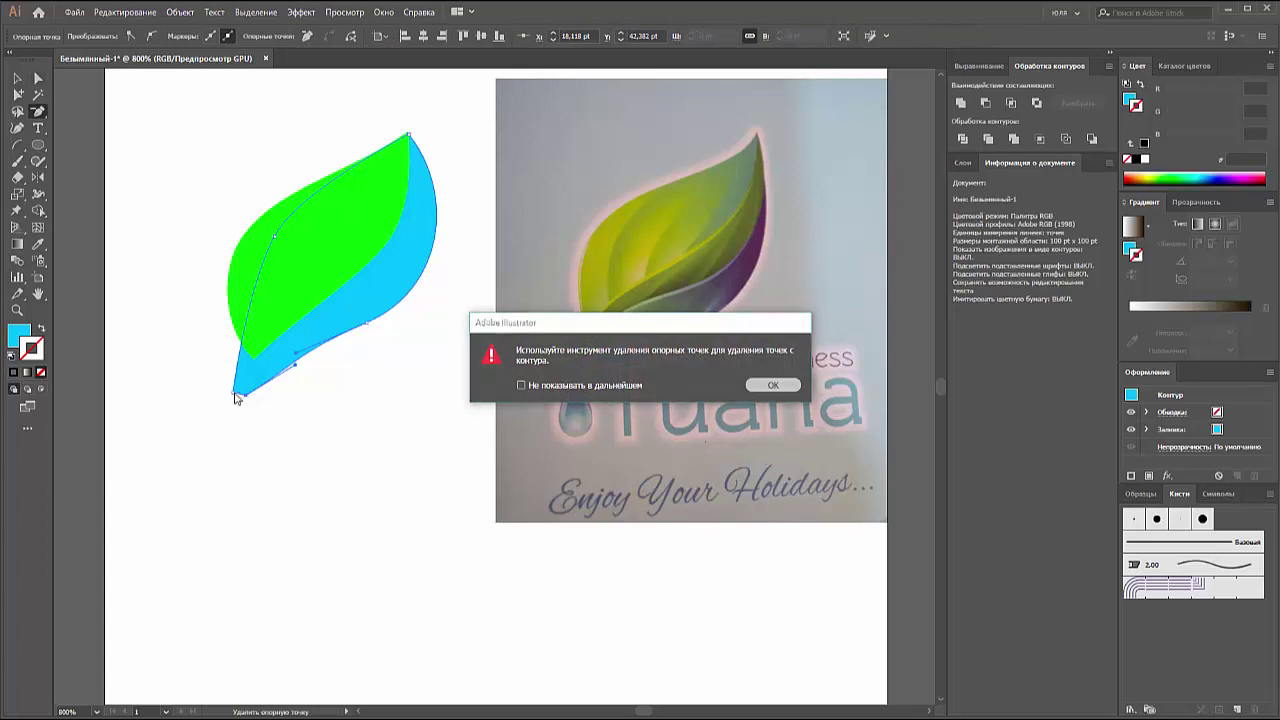
pyautogui.press('Return')
pyautogui.press('a')
pyautogui.moveTo(237, 395); pyautogui.dragTo(254, 396)
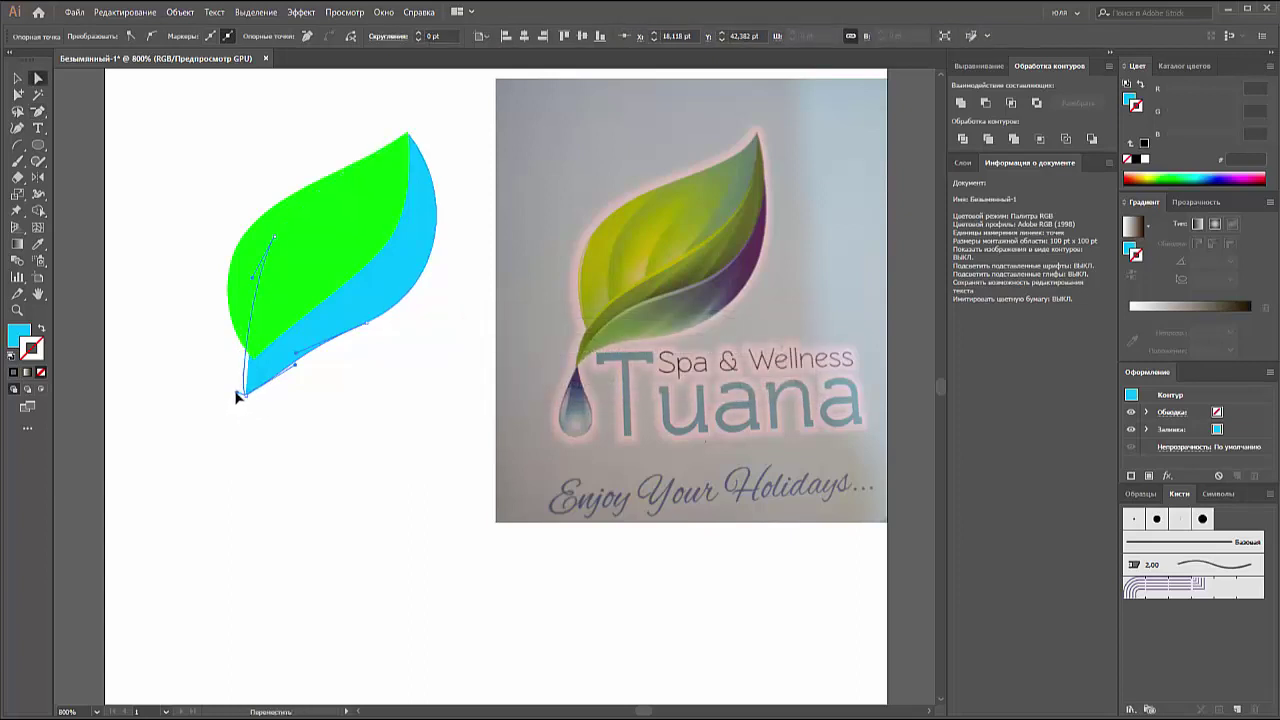
# Step: Adjust the green piece's lower-left curve and move the blue tip down-left
pyautogui.click(250, 352)
pyautogui.click(247, 359)
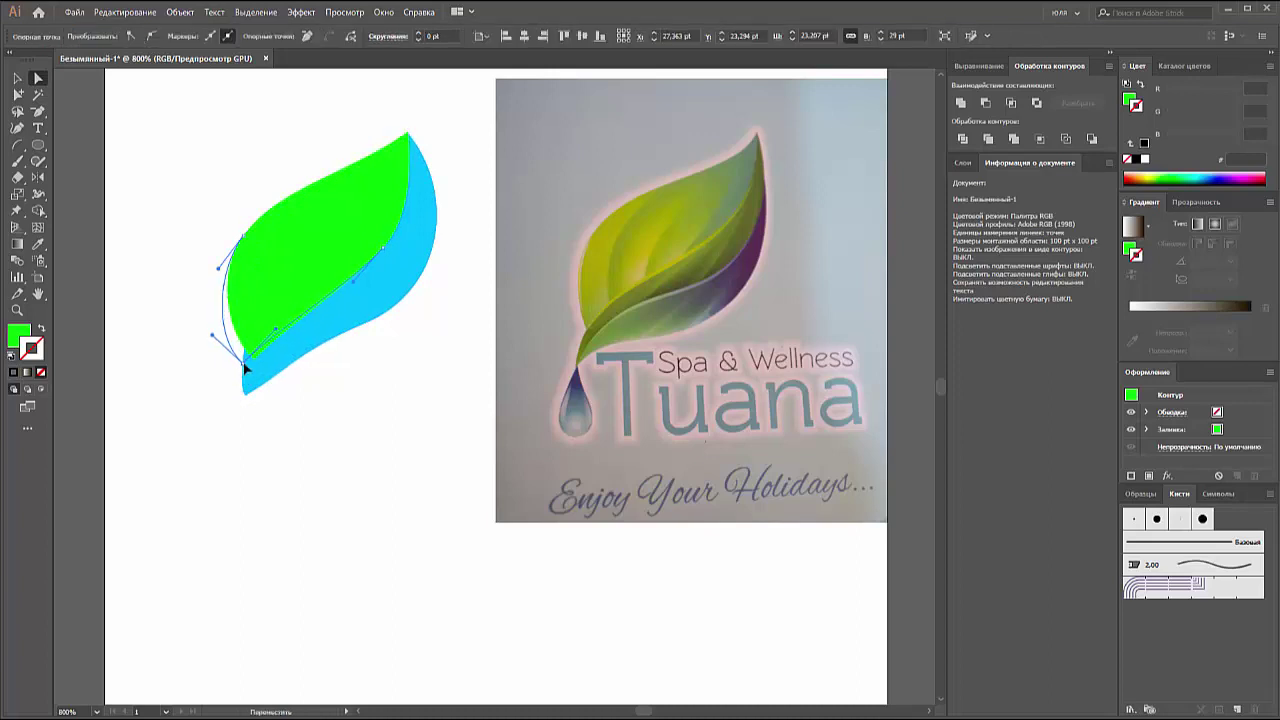
pyautogui.moveTo(244, 360); pyautogui.dragTo(244, 358)
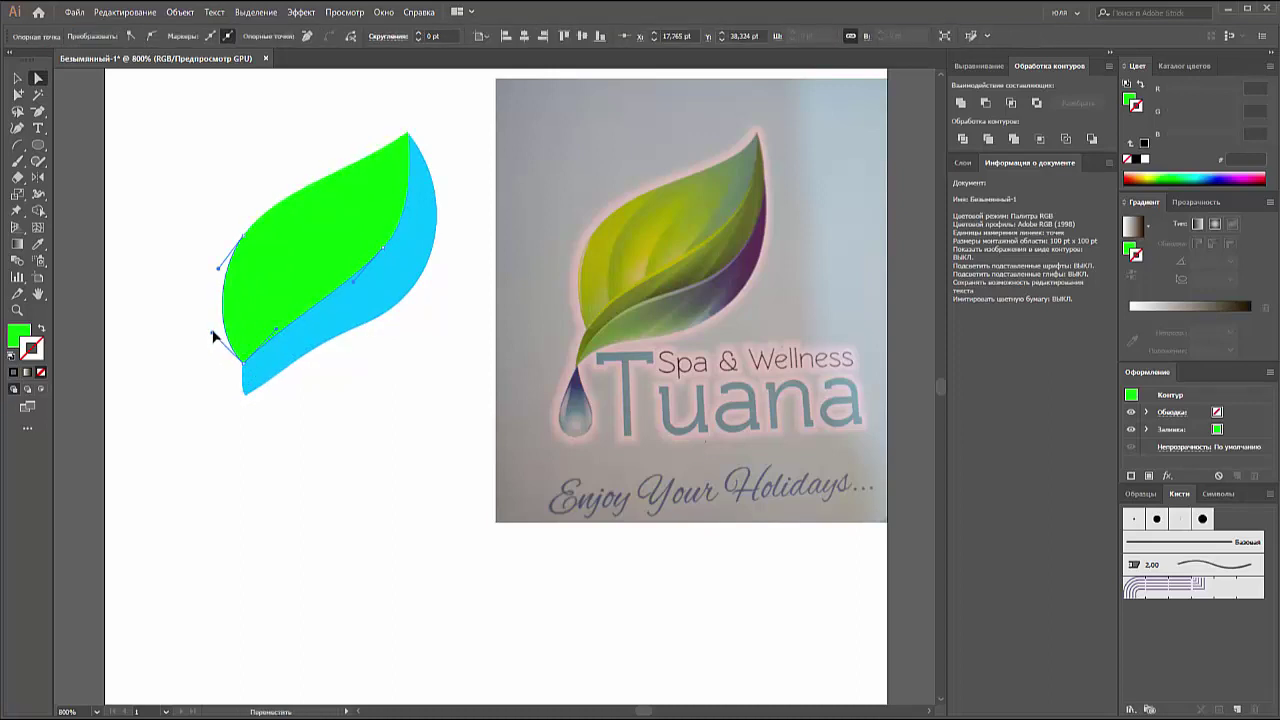
pyautogui.moveTo(212, 337); pyautogui.dragTo(216, 329)
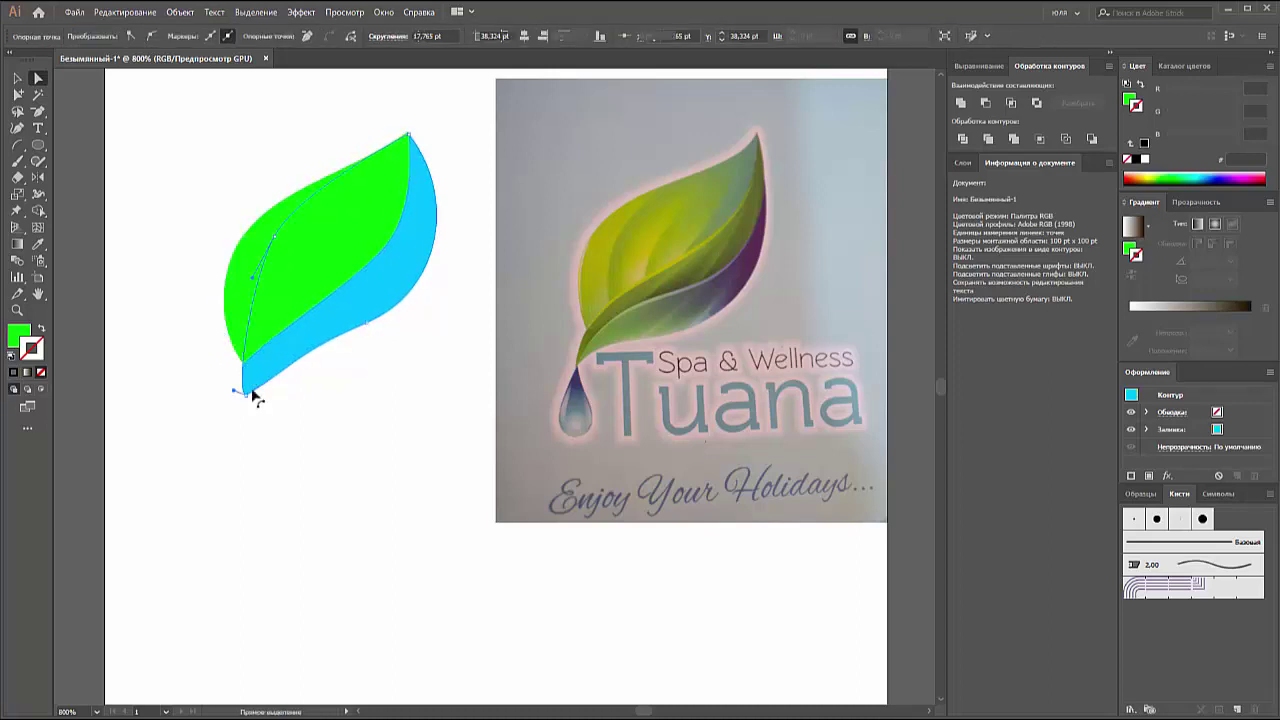
pyautogui.moveTo(246, 393); pyautogui.dragTo(230, 405)
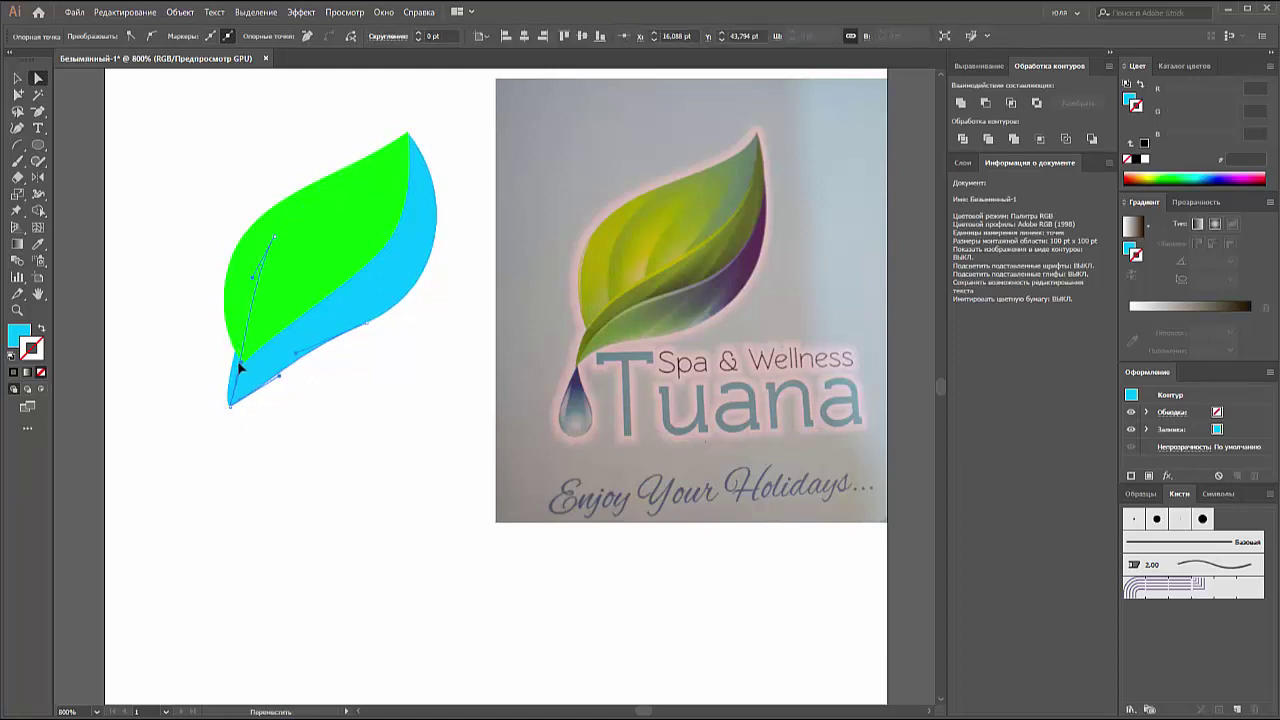
# Step: Nudge the green piece's bottom anchor down-left and pull the blue lower-right edge outward
pyautogui.click(232, 409)
pyautogui.click(226, 385)
pyautogui.moveTo(244, 362); pyautogui.dragTo(239, 369)
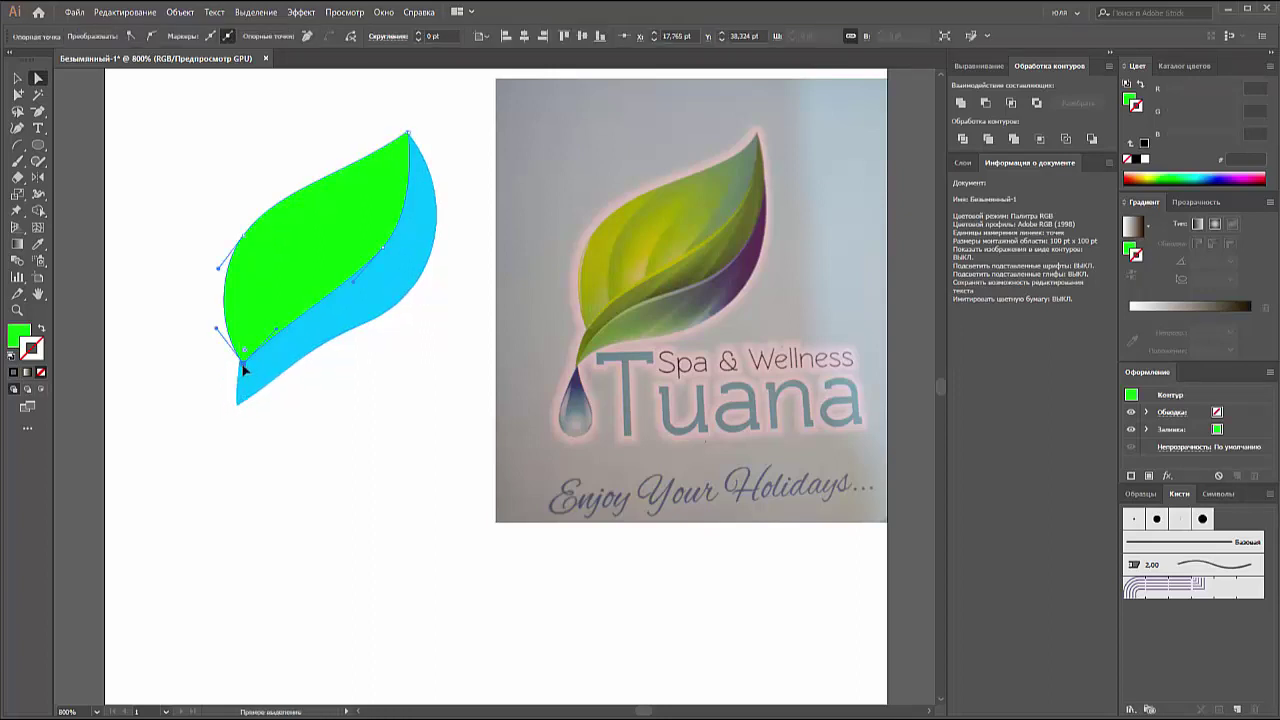
pyautogui.click(242, 236)
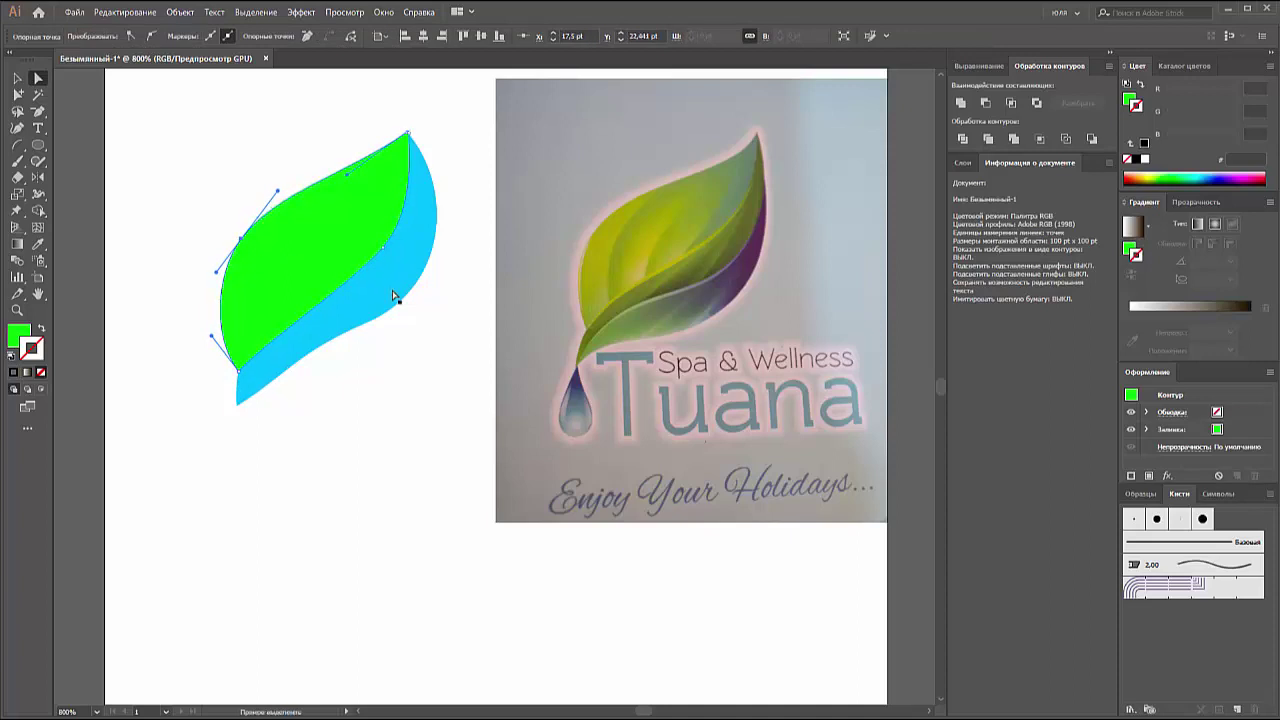
pyautogui.click(364, 326)
pyautogui.moveTo(364, 326); pyautogui.dragTo(386, 334)
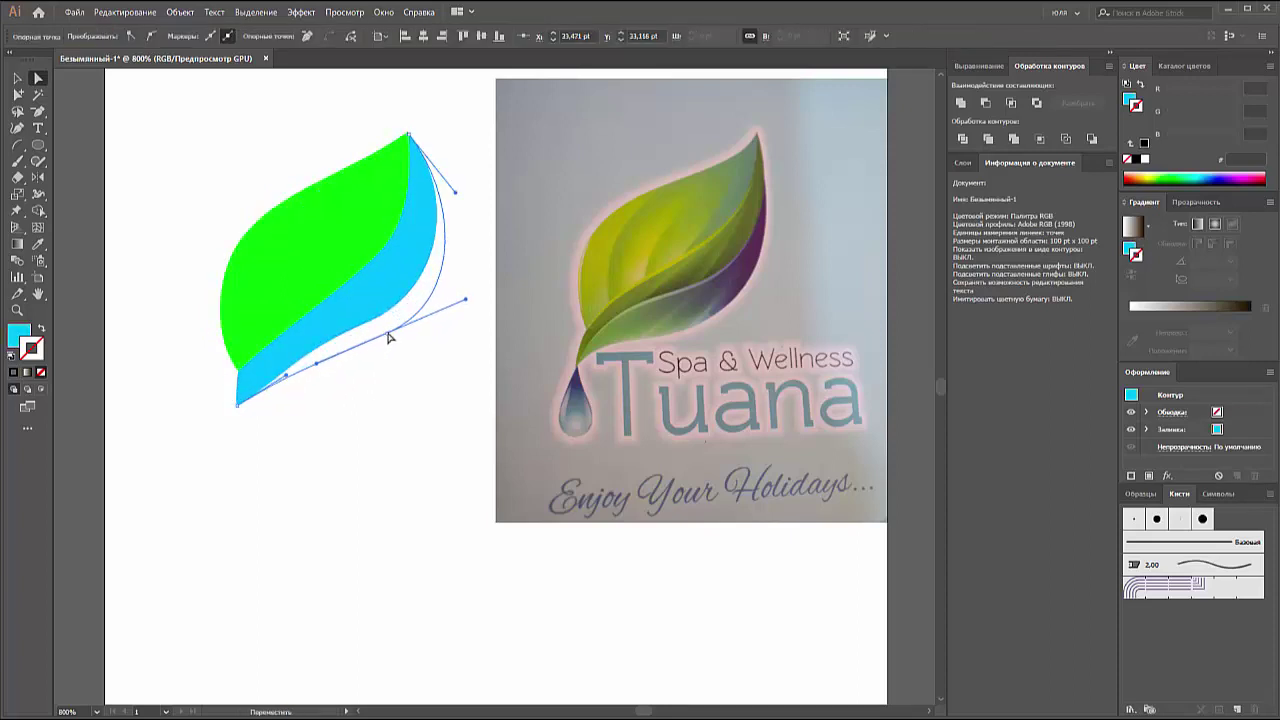
pyautogui.click(238, 406)
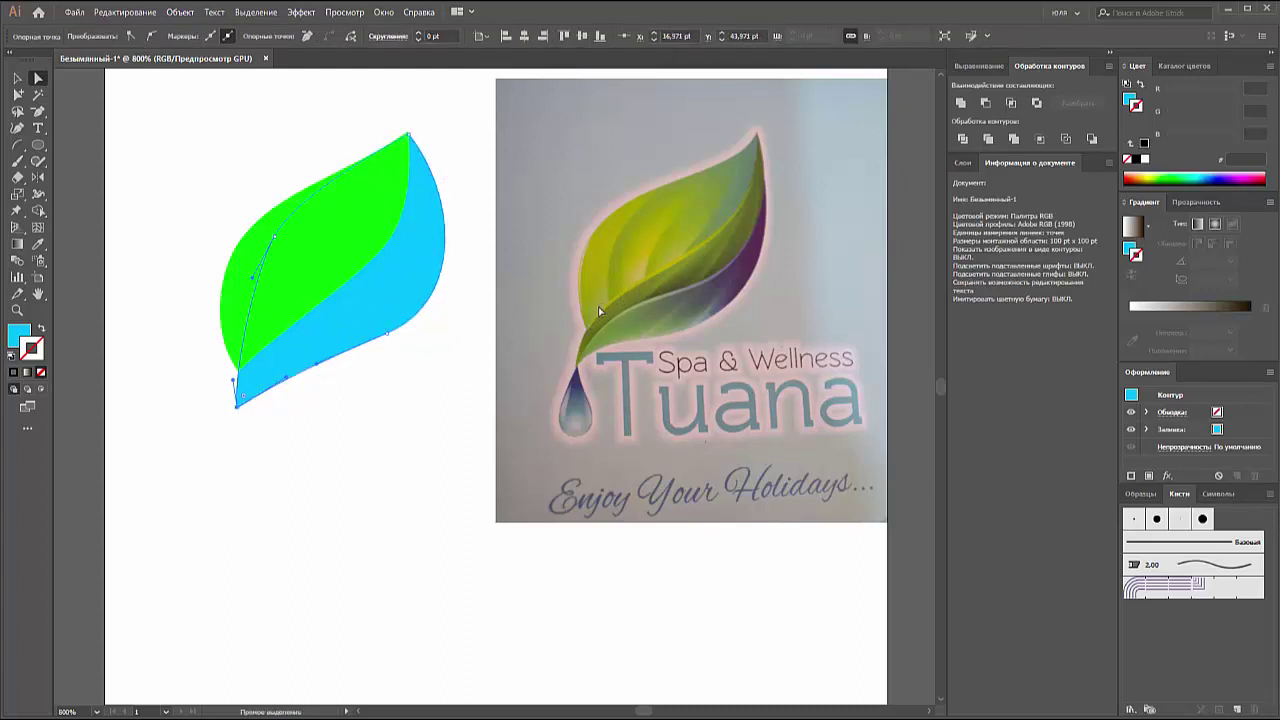
# Step: Bend the green piece's lower edge into an S-curve and reshape the blue bottom edge
pyautogui.click(309, 293)
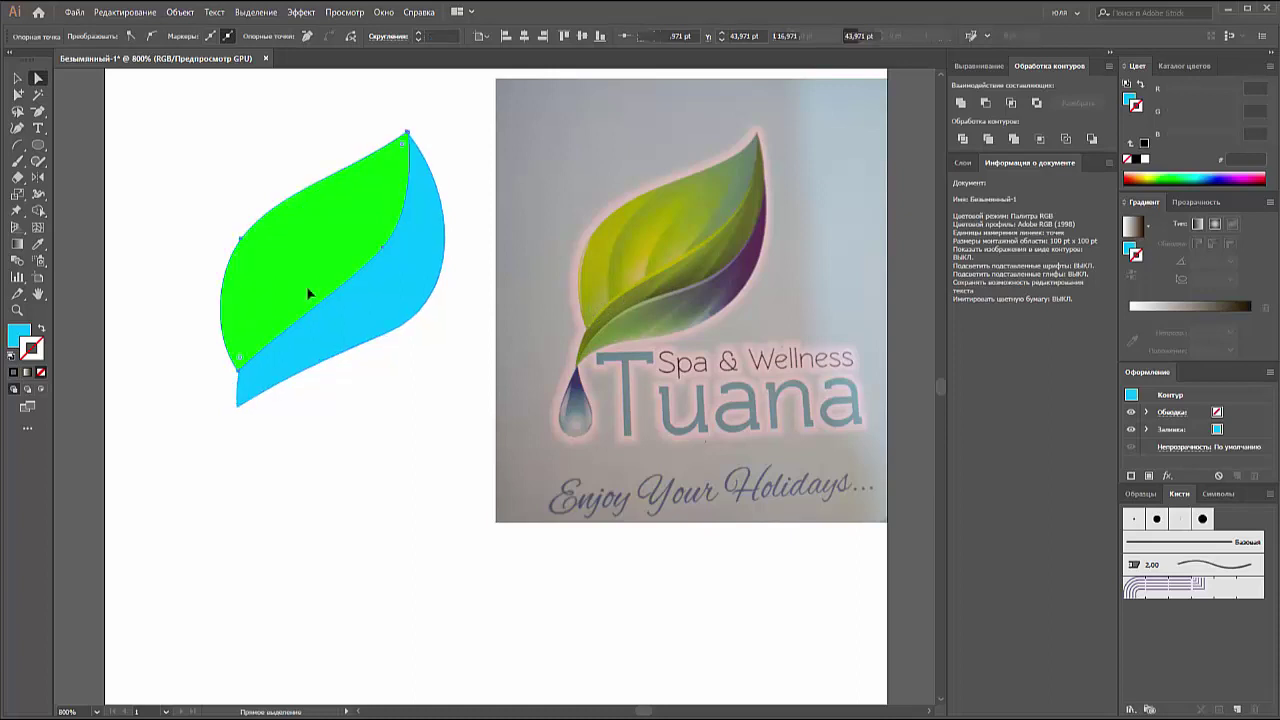
pyautogui.click(240, 370)
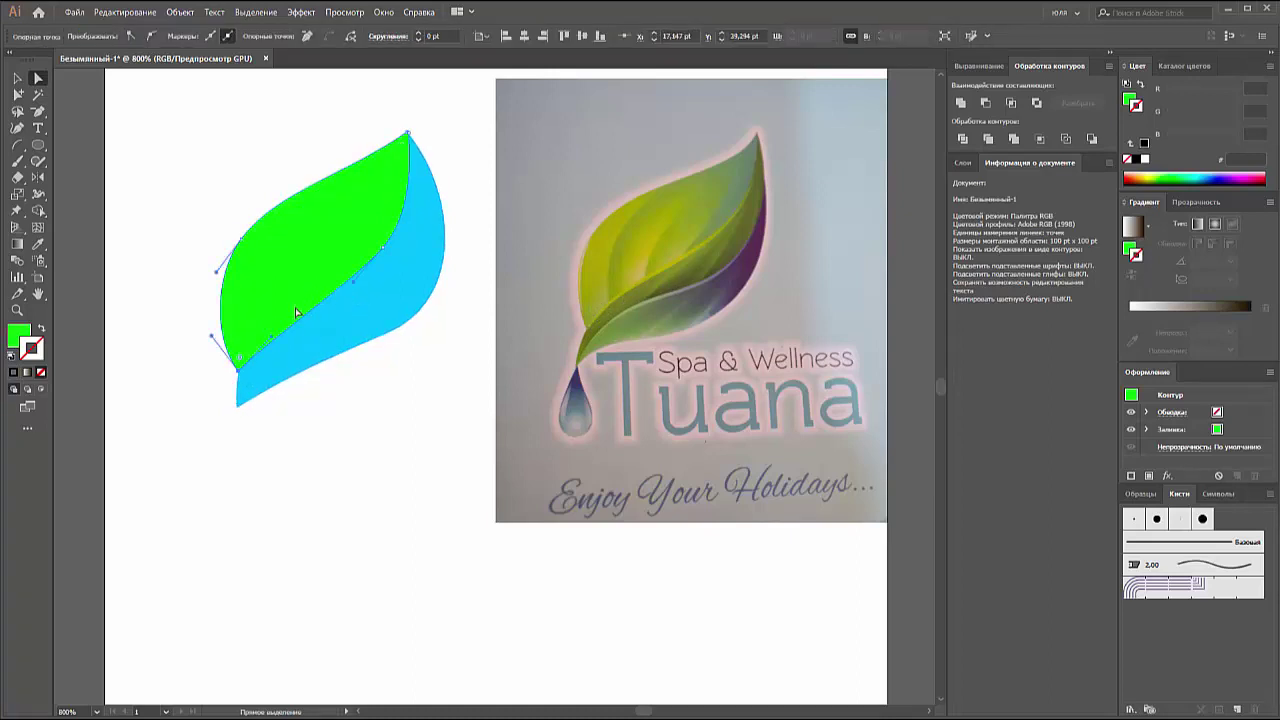
pyautogui.moveTo(272, 342)
pyautogui.mouseDown()
pyautogui.moveTo(290, 282)
pyautogui.moveTo(341, 294)
pyautogui.mouseUp()
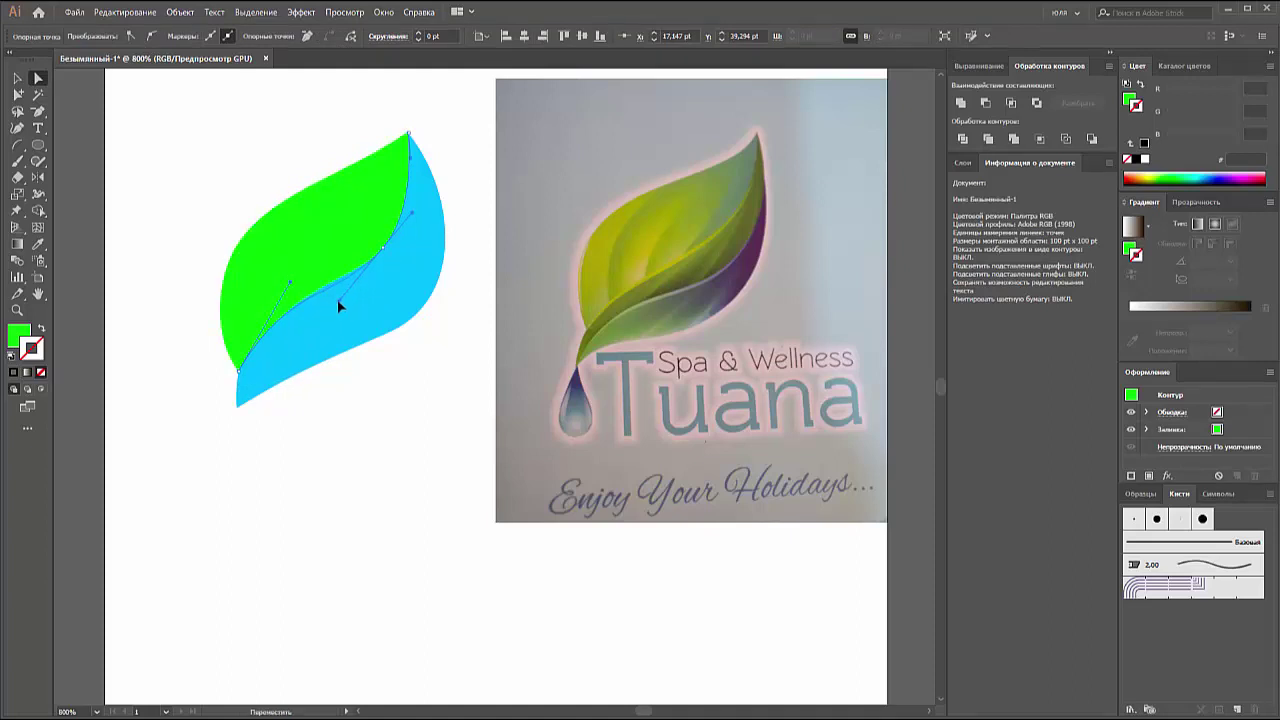
pyautogui.click(383, 248)
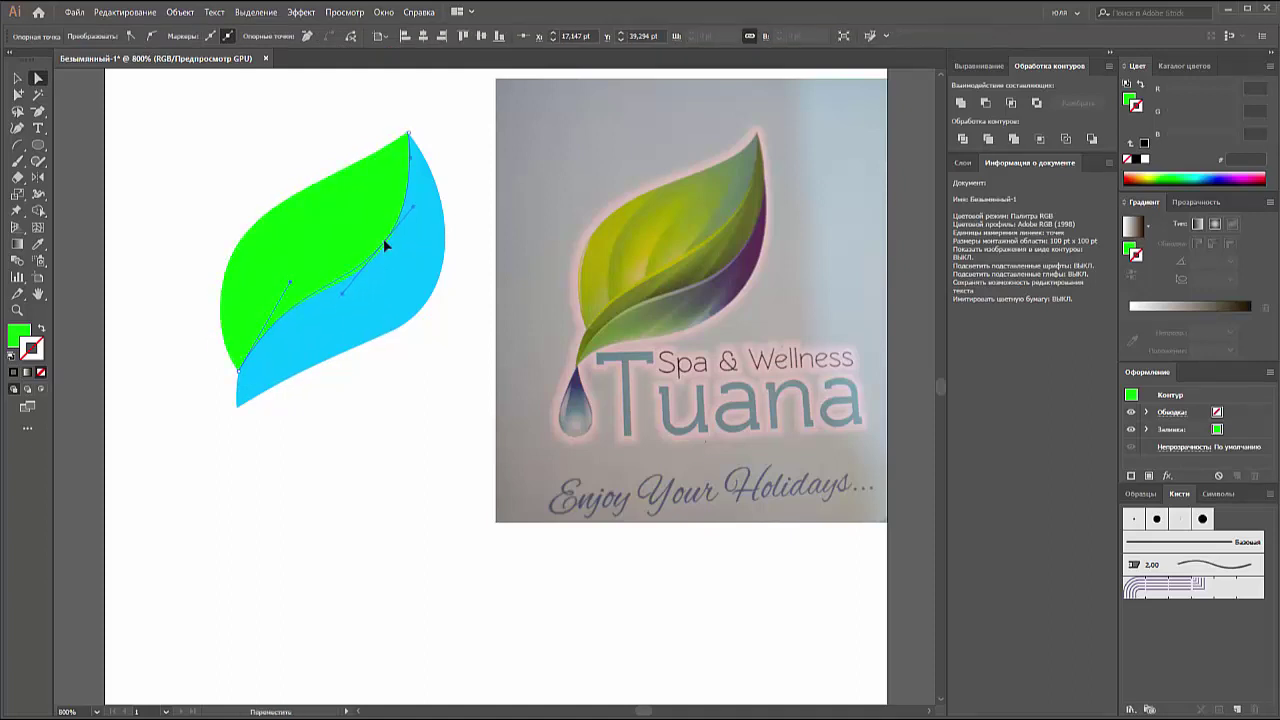
pyautogui.click(420, 308)
pyautogui.click(387, 334)
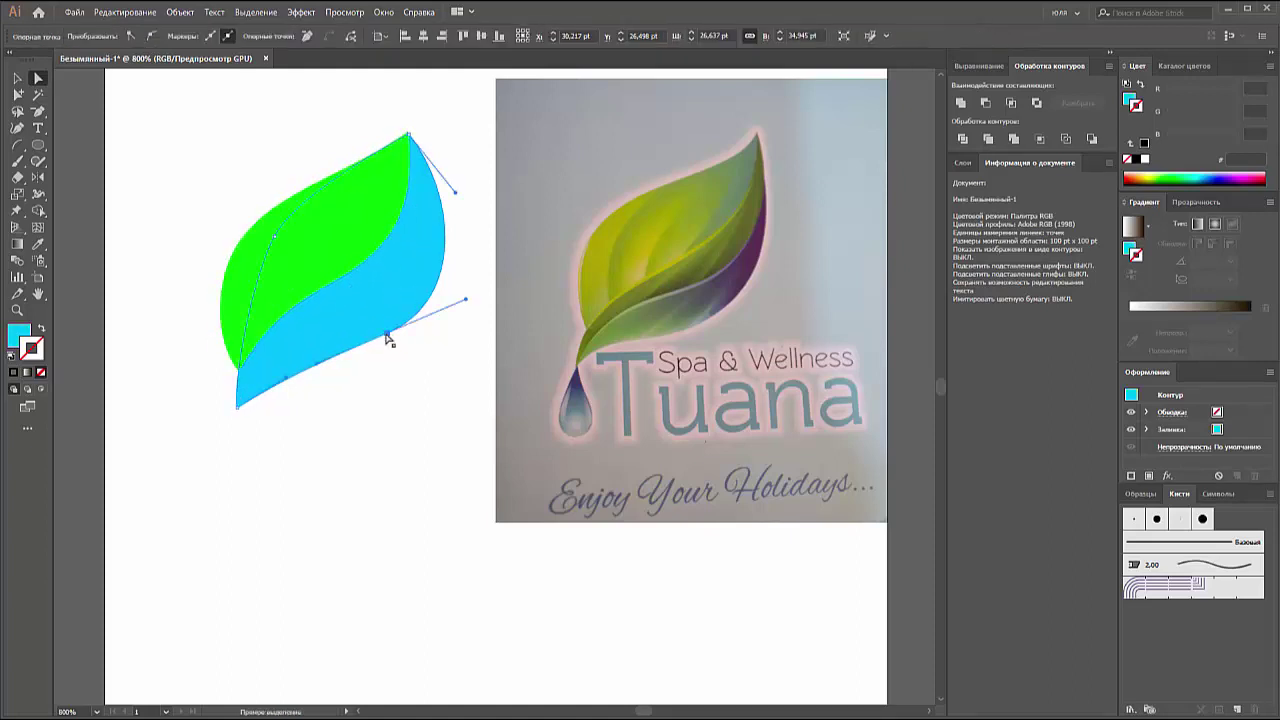
pyautogui.moveTo(387, 336); pyautogui.dragTo(286, 380)
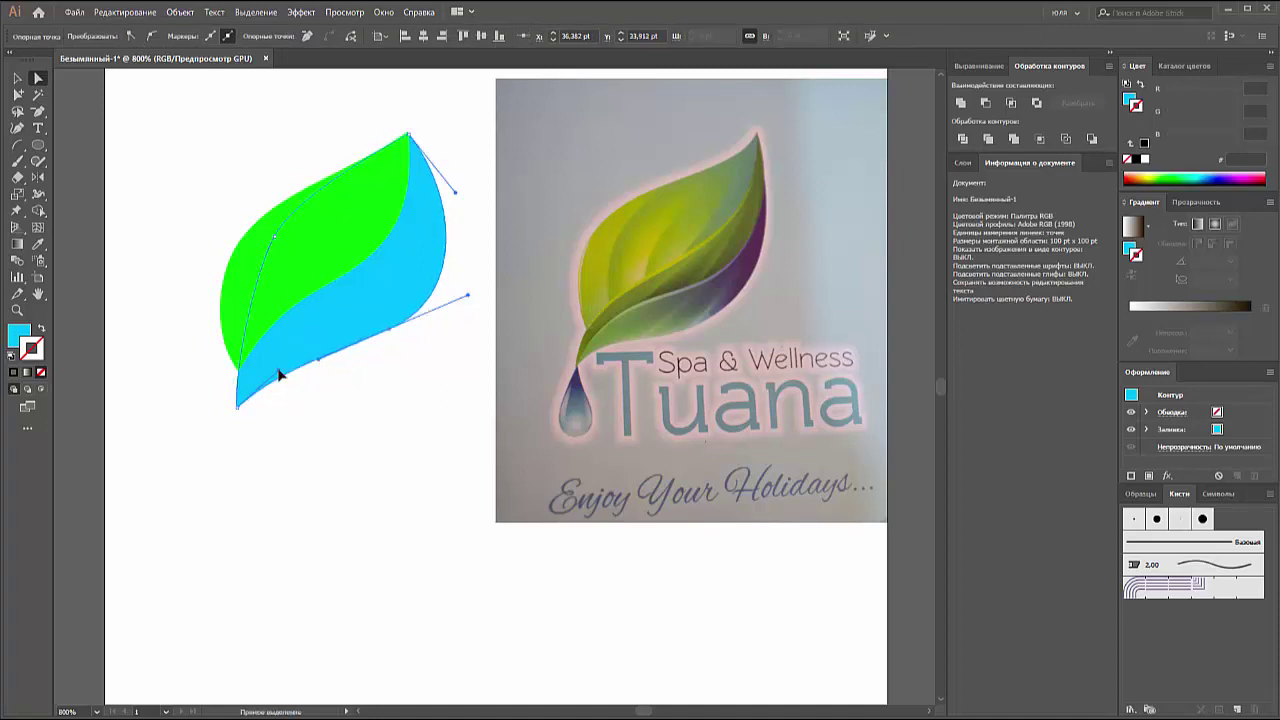
# Step: Reshape the cyan piece's top and lower-right anchors so it tapers more slimly
pyautogui.click(453, 186)
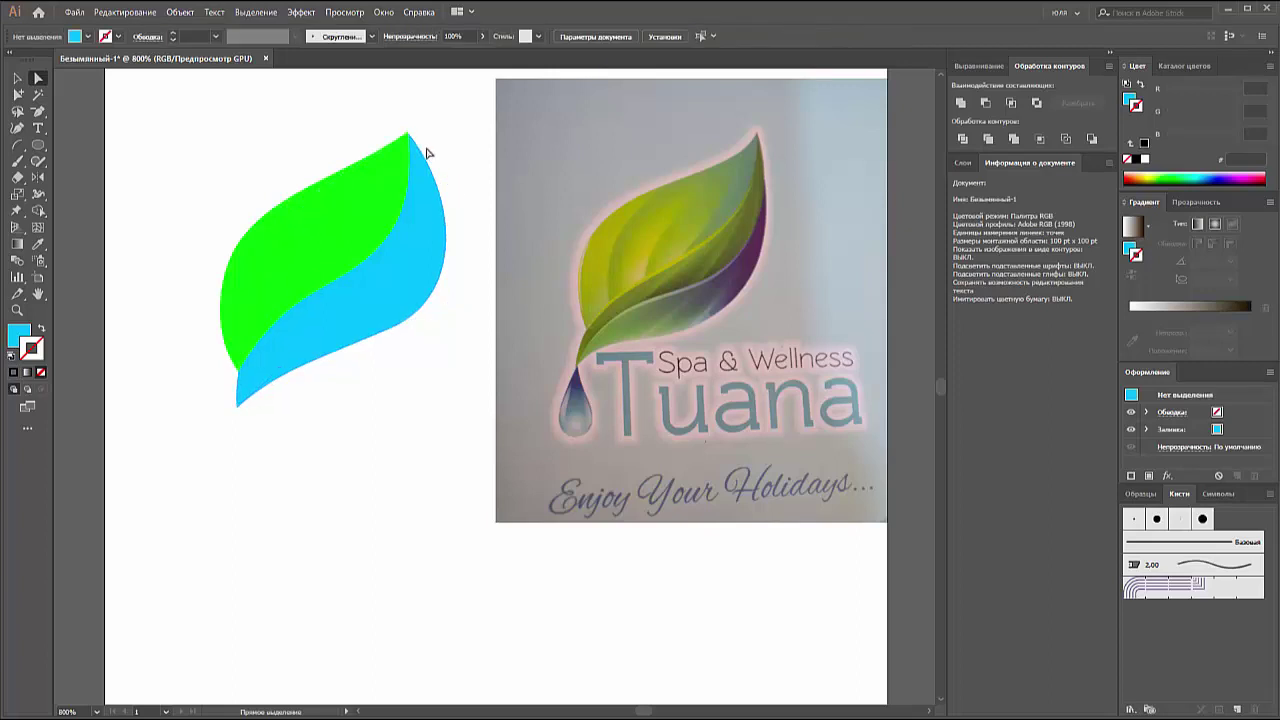
pyautogui.click(451, 188)
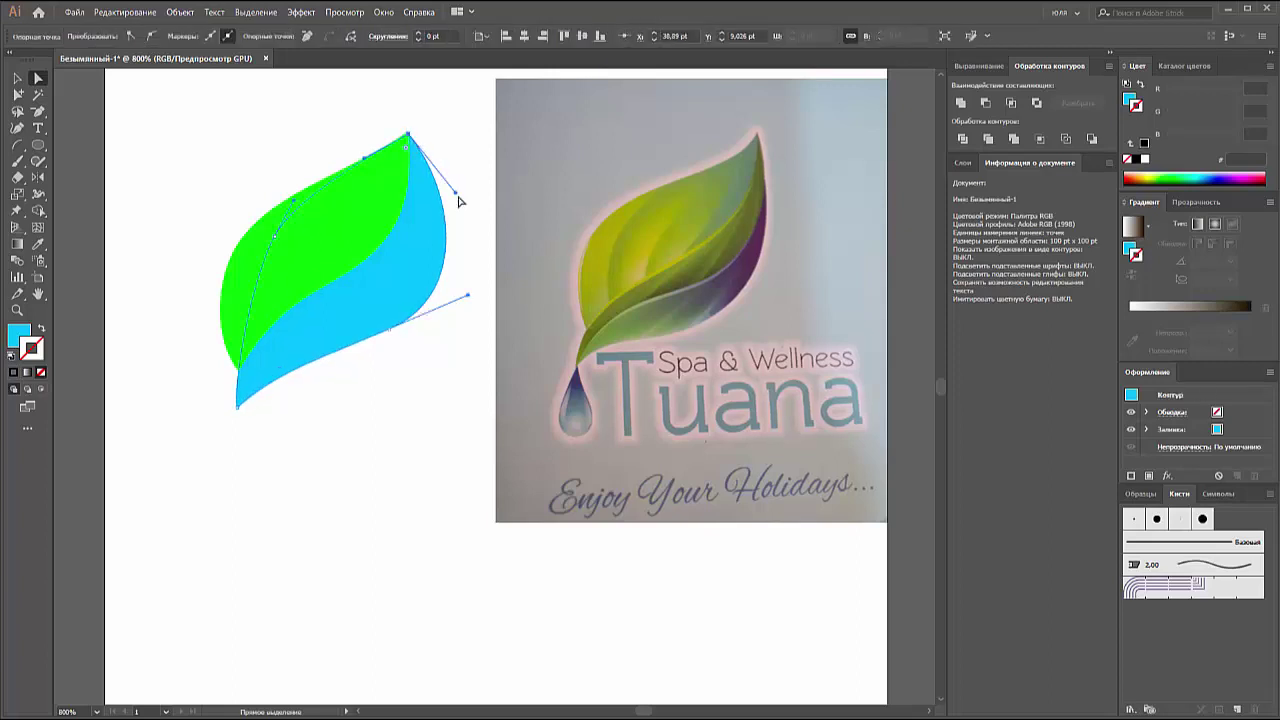
pyautogui.moveTo(455, 197); pyautogui.dragTo(441, 178)
pyautogui.click(391, 337)
pyautogui.moveTo(386, 334); pyautogui.dragTo(374, 331)
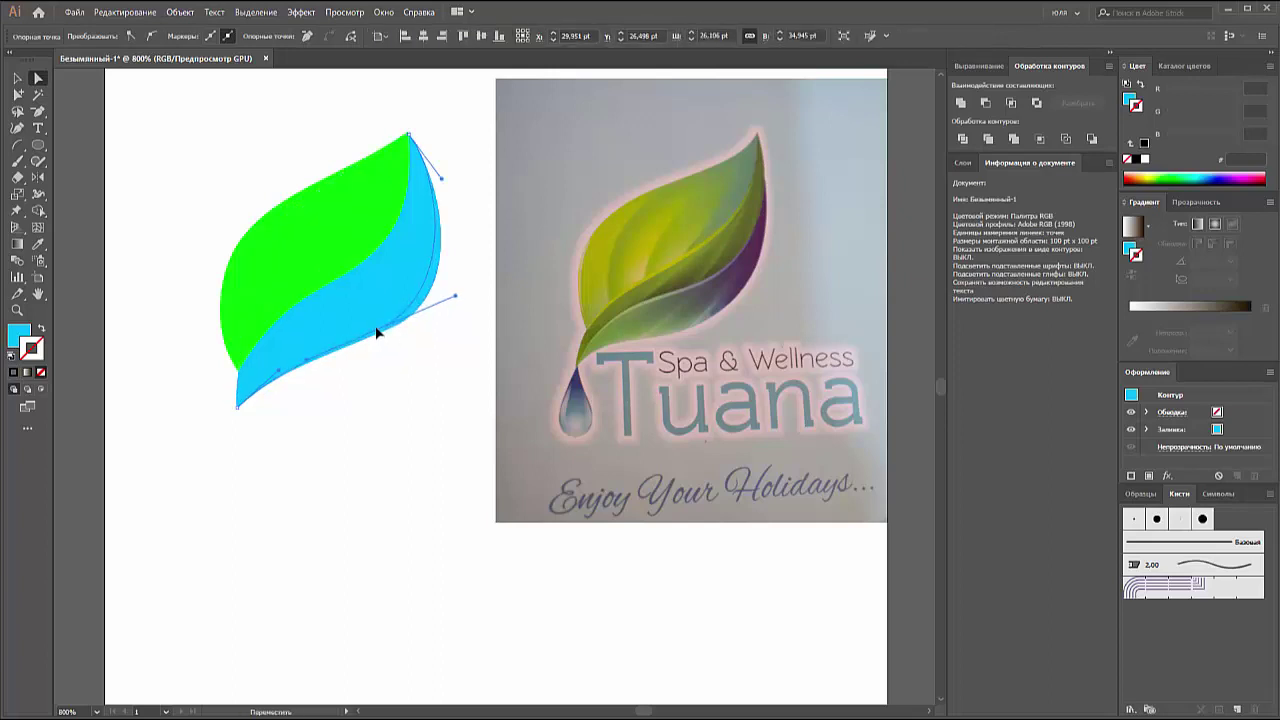
pyautogui.moveTo(453, 292); pyautogui.dragTo(446, 296)
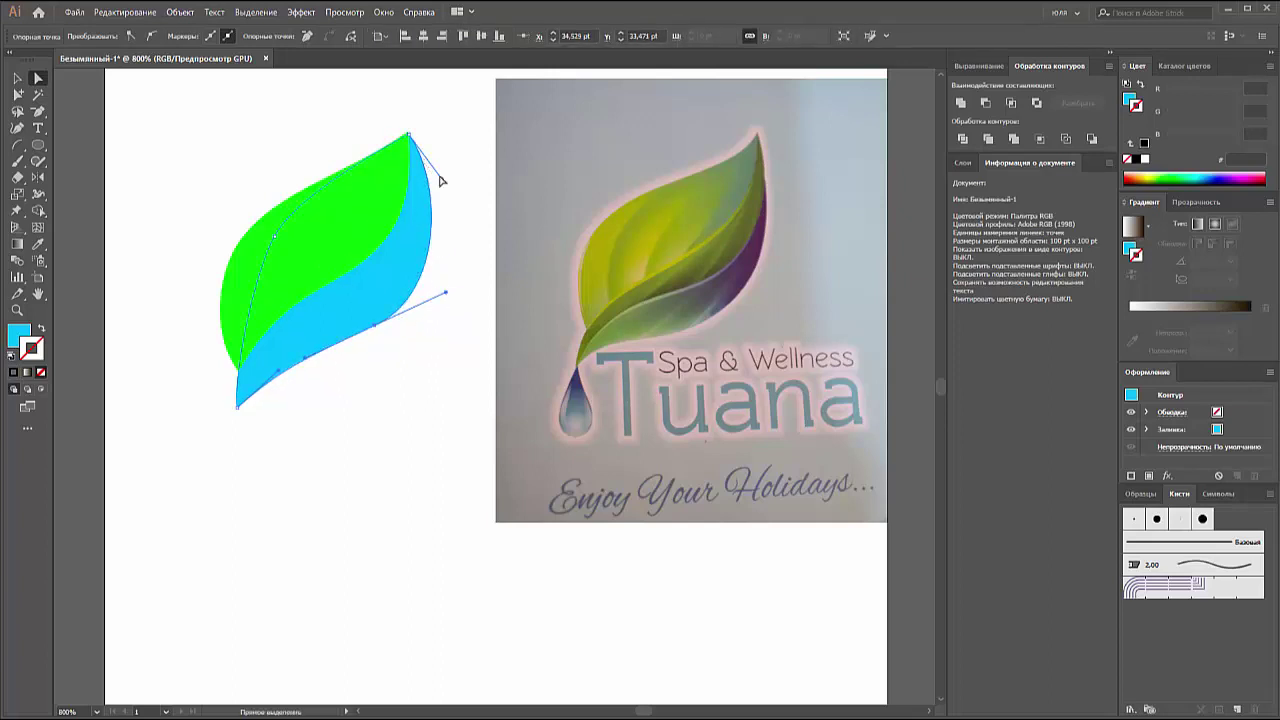
pyautogui.click(452, 238)
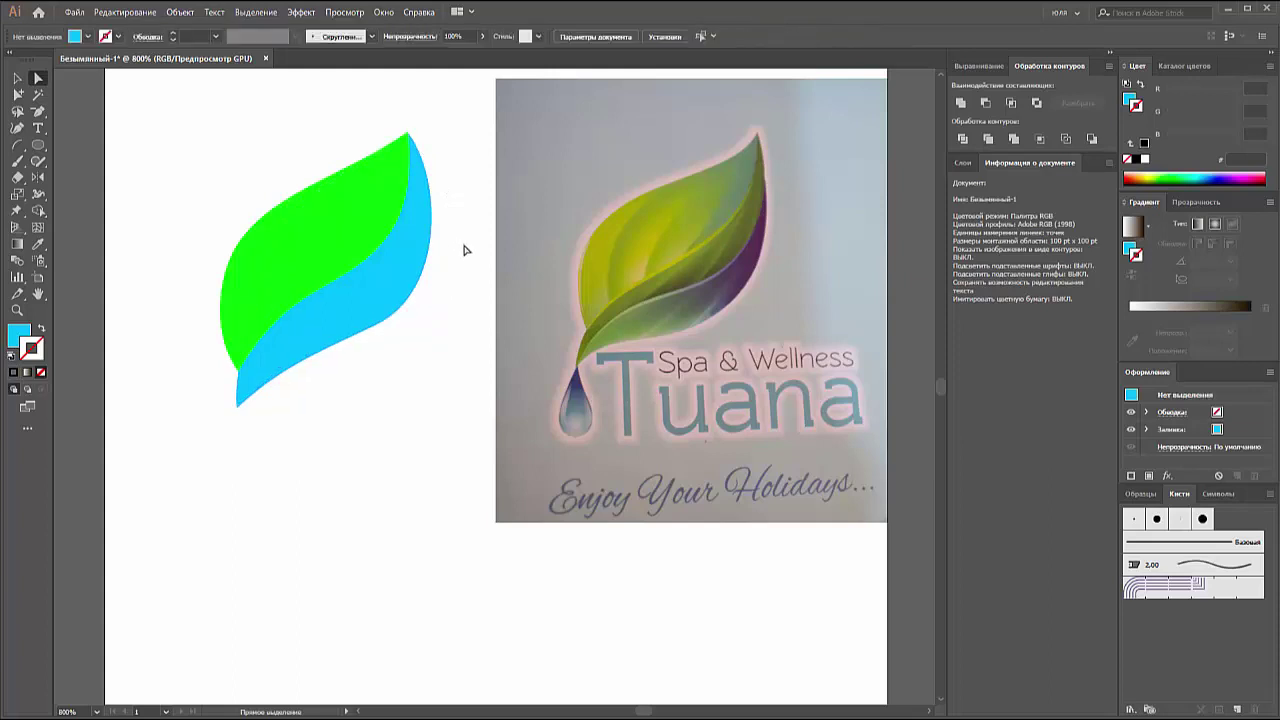
pyautogui.click(343, 248)
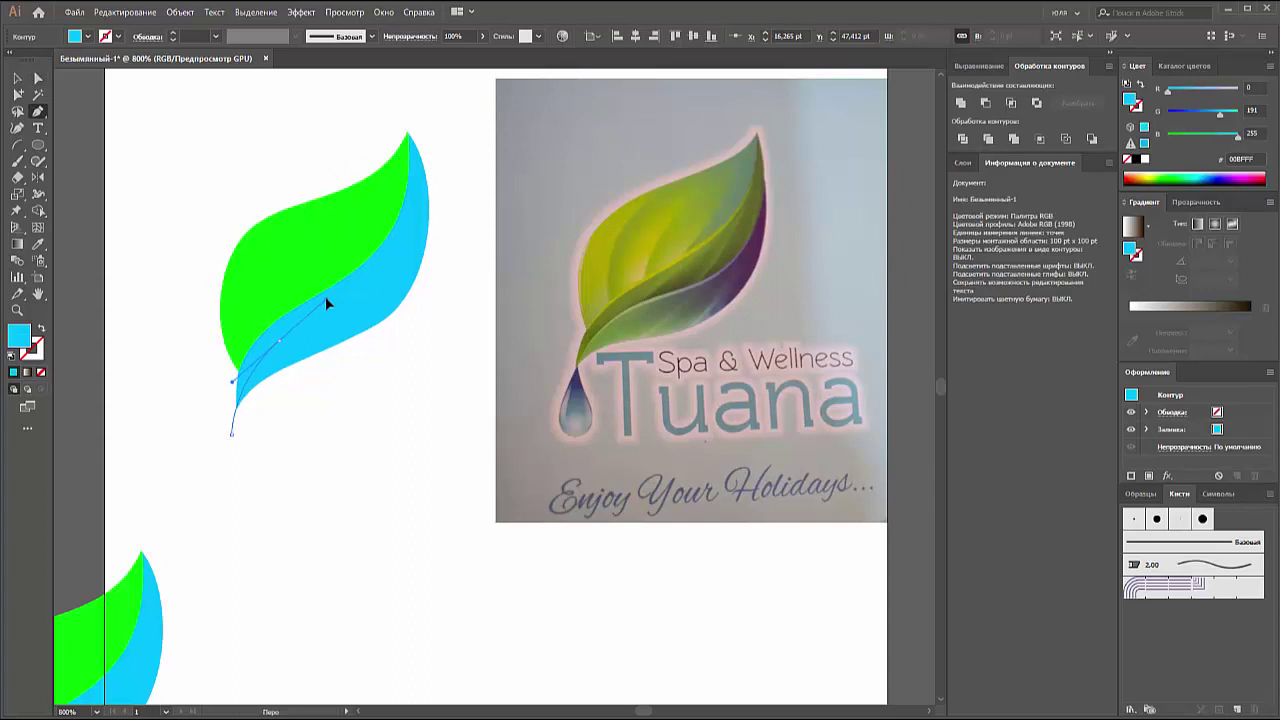
# Step: Draw a curved line from the leaf base to its tip with no fill and black stroke
pyautogui.moveTo(325, 296)
pyautogui.mouseDown()
pyautogui.moveTo(411, 254)
pyautogui.moveTo(437, 208)
pyautogui.mouseUp()
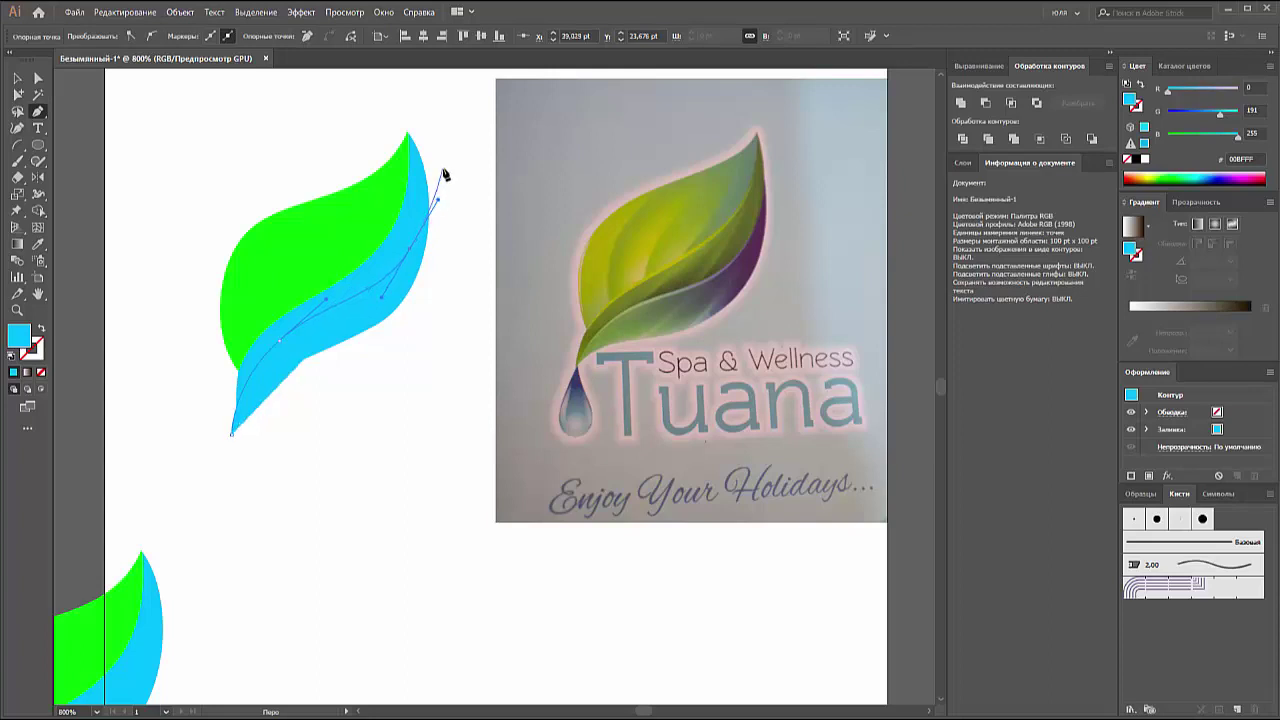
pyautogui.moveTo(441, 170); pyautogui.dragTo(55, 161)
pyautogui.click(17, 84)
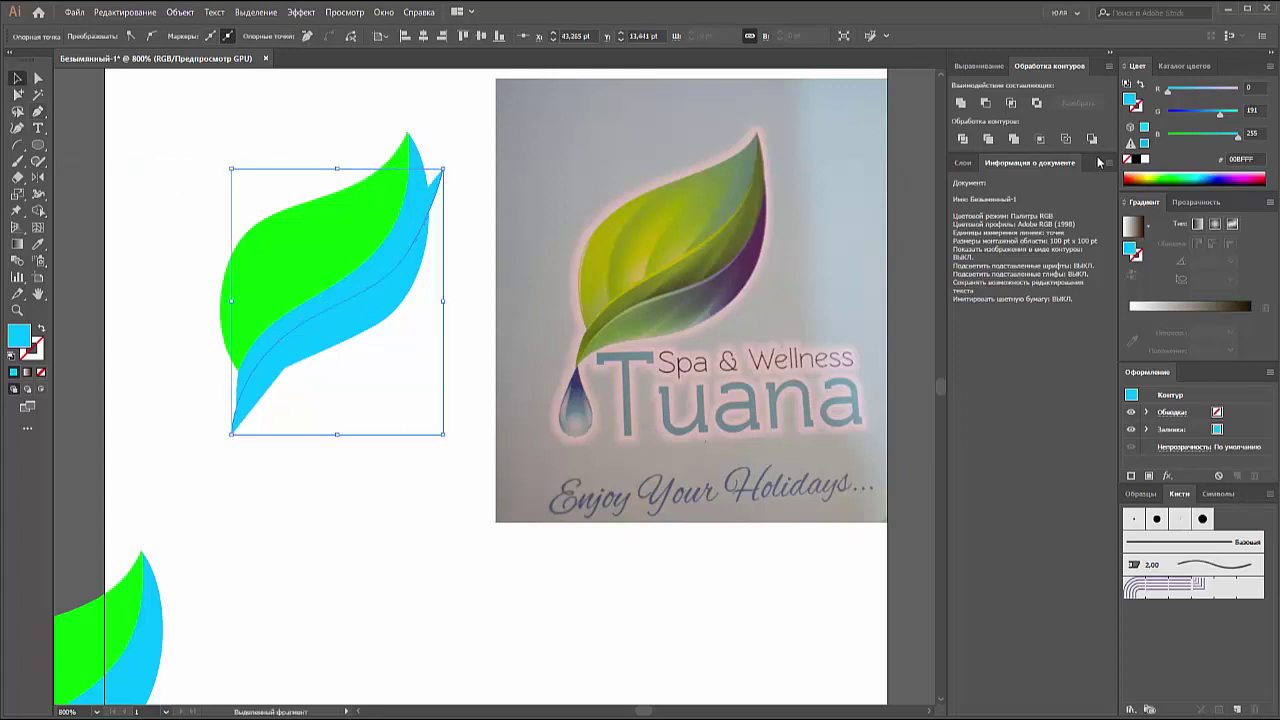
pyautogui.click(1128, 160)
pyautogui.click(1138, 107)
pyautogui.click(1137, 160)
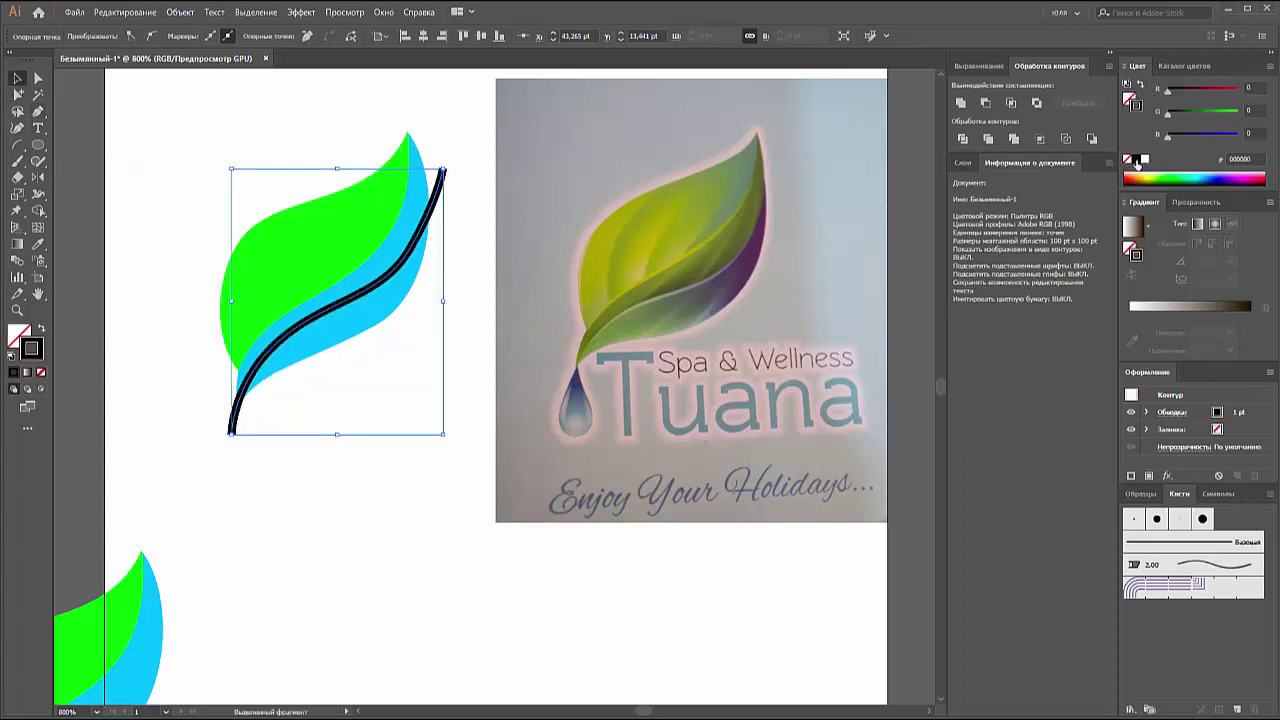
# Step: Divide the leaf along the curve with Pathfinder, then select the new bottom band
pyautogui.keyDown('shift'); pyautogui.click(362, 336); pyautogui.keyUp('shift')
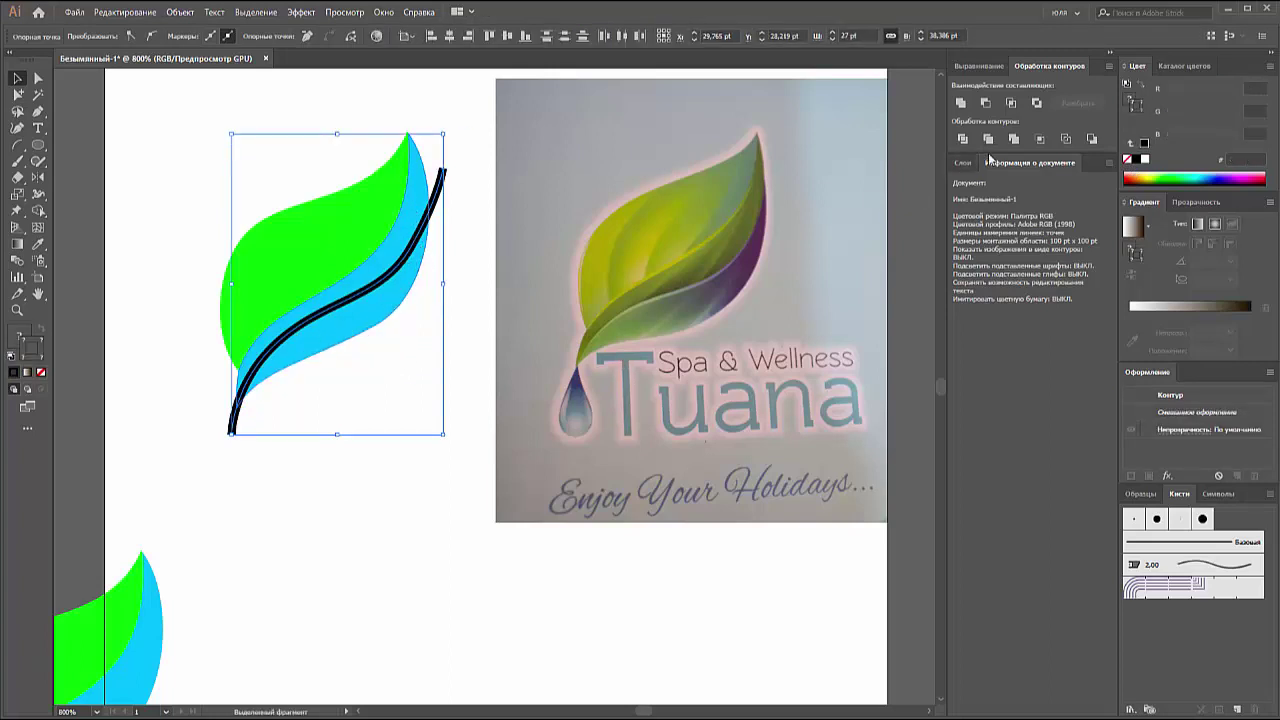
pyautogui.click(962, 139)
pyautogui.keyDown('shift'); pyautogui.click(317, 326); pyautogui.keyUp('shift')
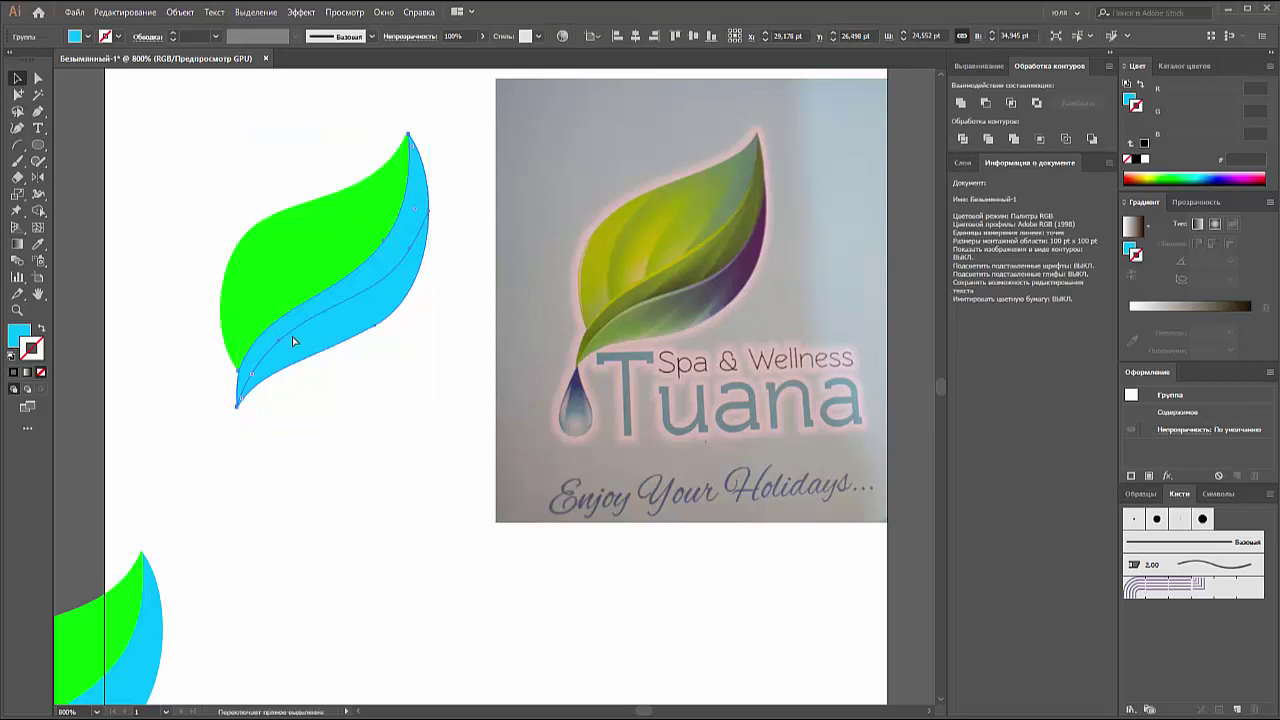
pyautogui.hotkey('ctrl', 'z')
pyautogui.click(462, 341)
pyautogui.click(401, 250)
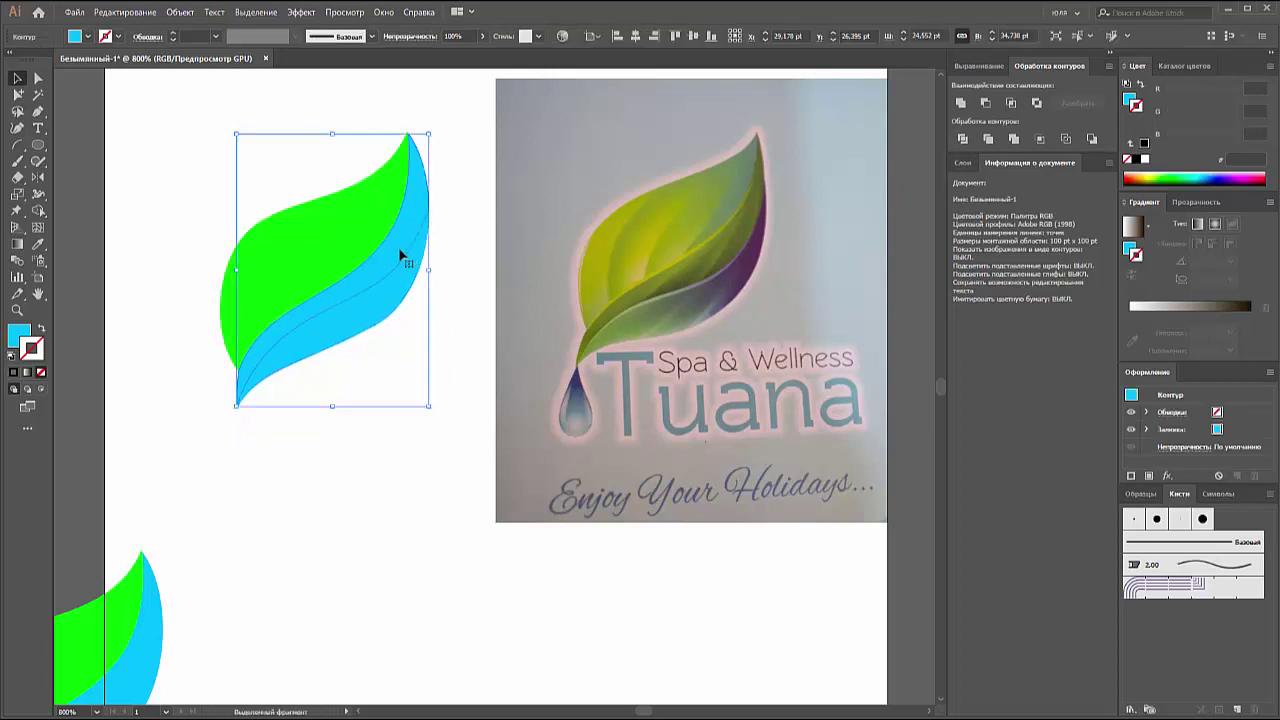
pyautogui.keyDown('shift'); pyautogui.click(400, 262); pyautogui.keyUp('shift')
pyautogui.click(394, 289)
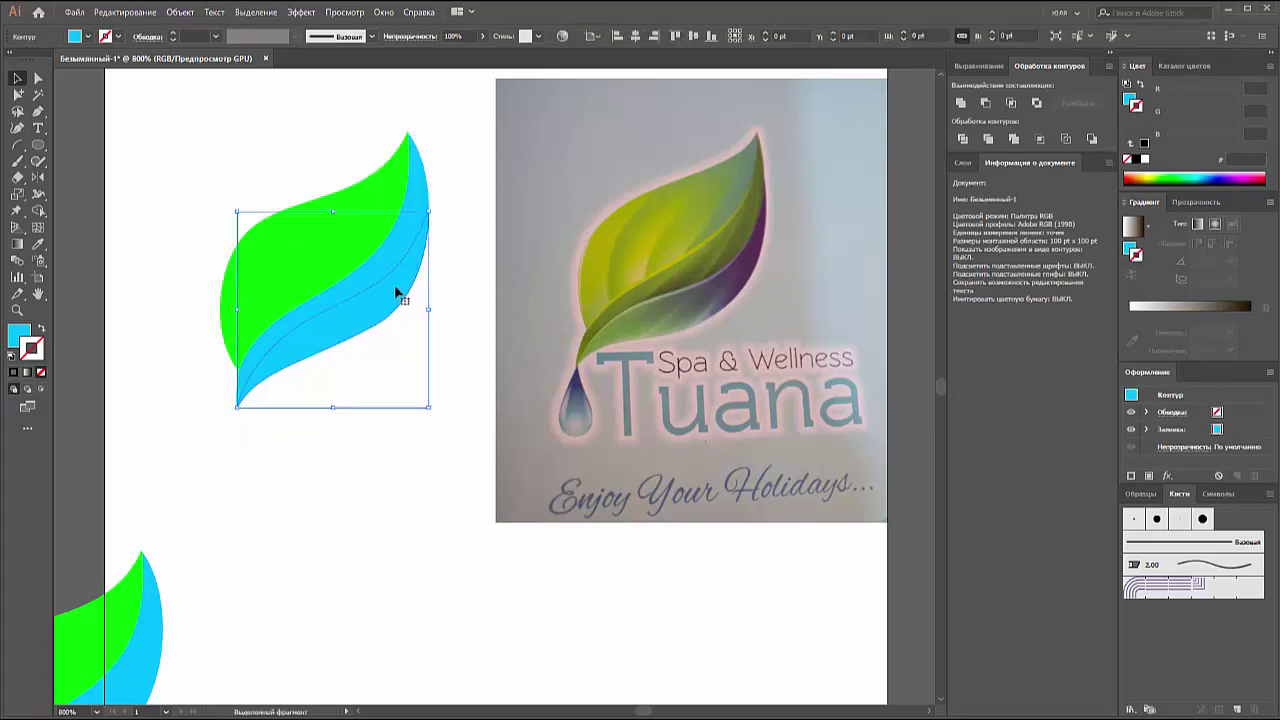
# Step: Fill the bottom band with a deeper blue, RGB 0/139/255
pyautogui.click(1130, 102)
pyautogui.click(1207, 113)
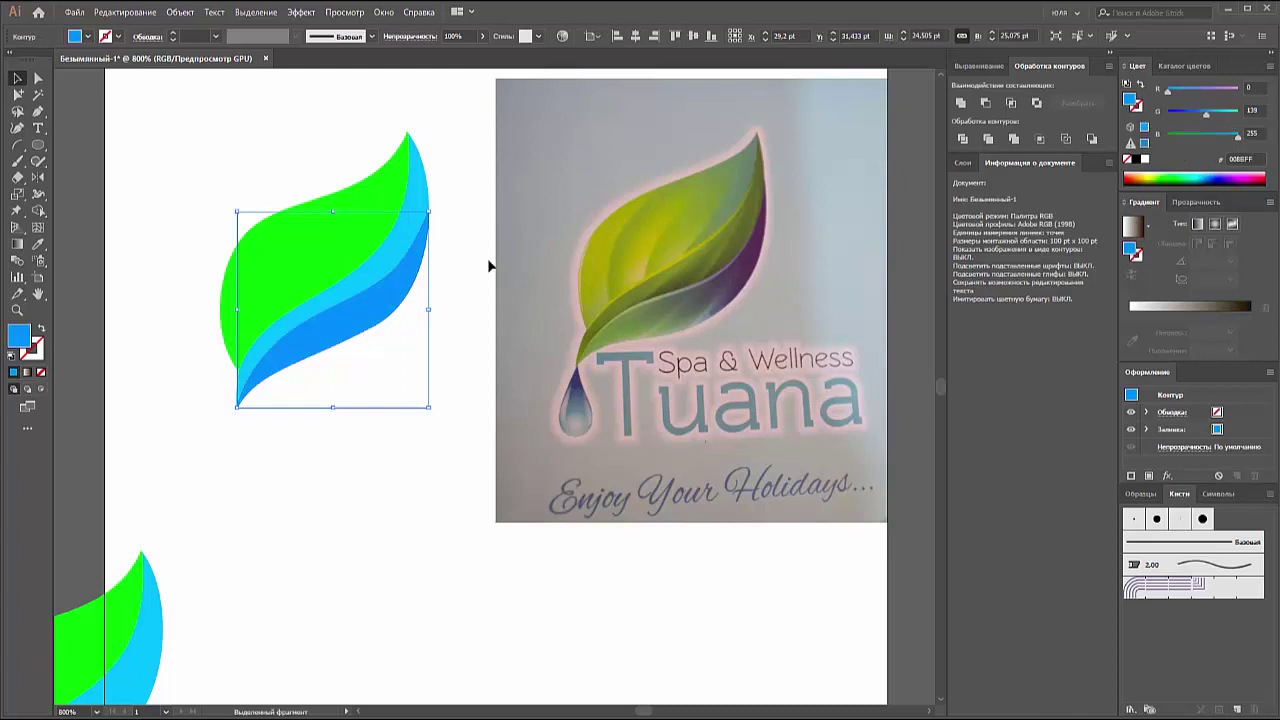
pyautogui.click(468, 261)
pyautogui.click(386, 287)
# Step: Nudge the blue band's lower-left anchor slightly down and left
pyautogui.press('a')
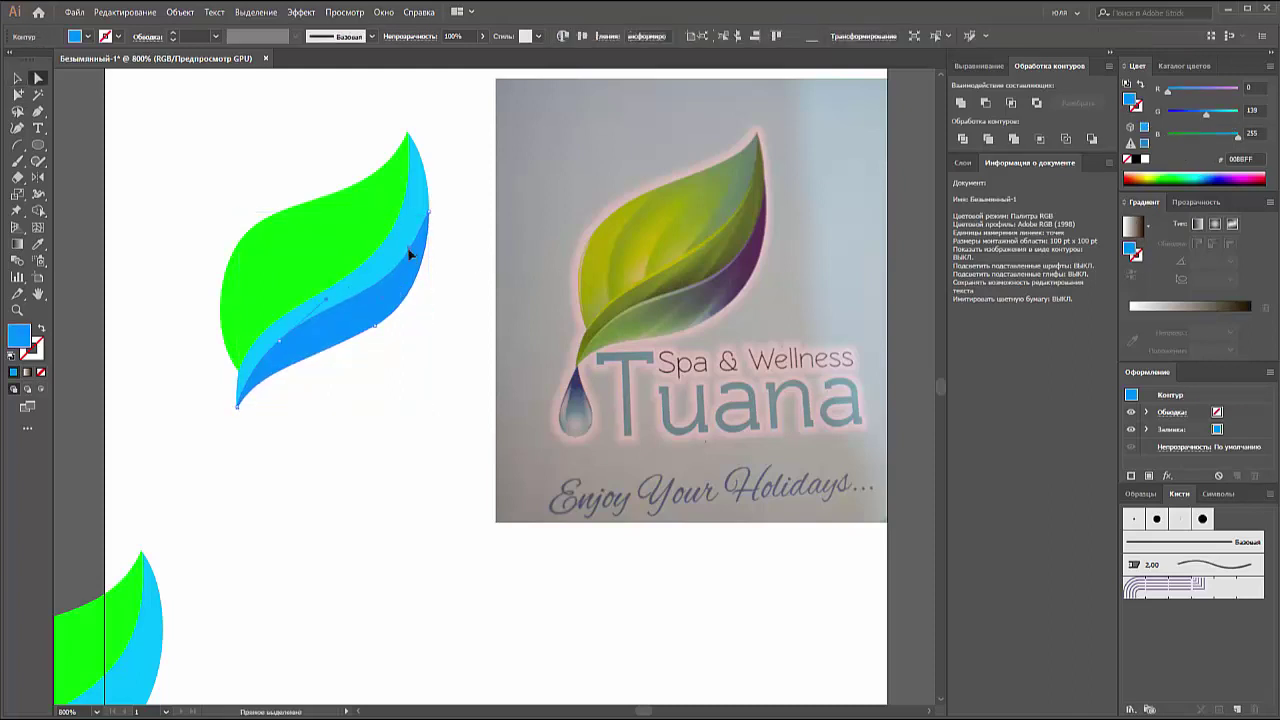
pyautogui.click(277, 345)
pyautogui.click(276, 338)
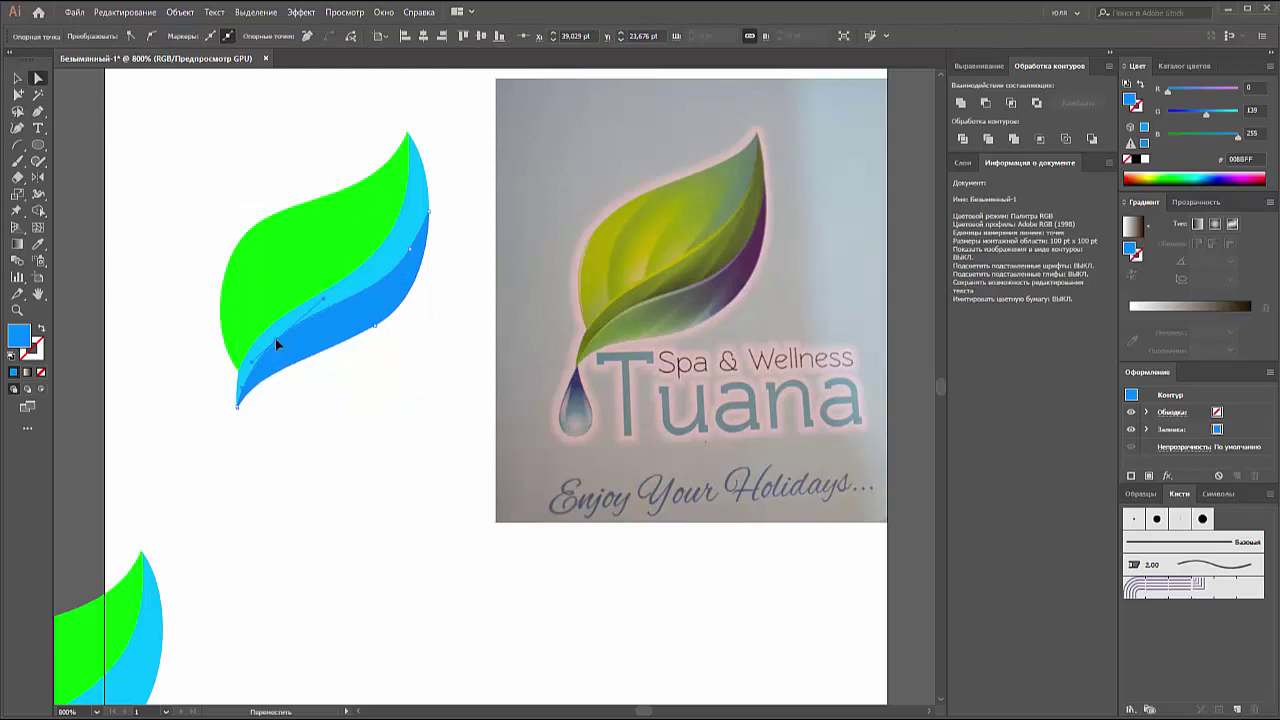
pyautogui.click(381, 303)
pyautogui.moveTo(275, 340); pyautogui.dragTo(269, 346)
pyautogui.click(450, 372)
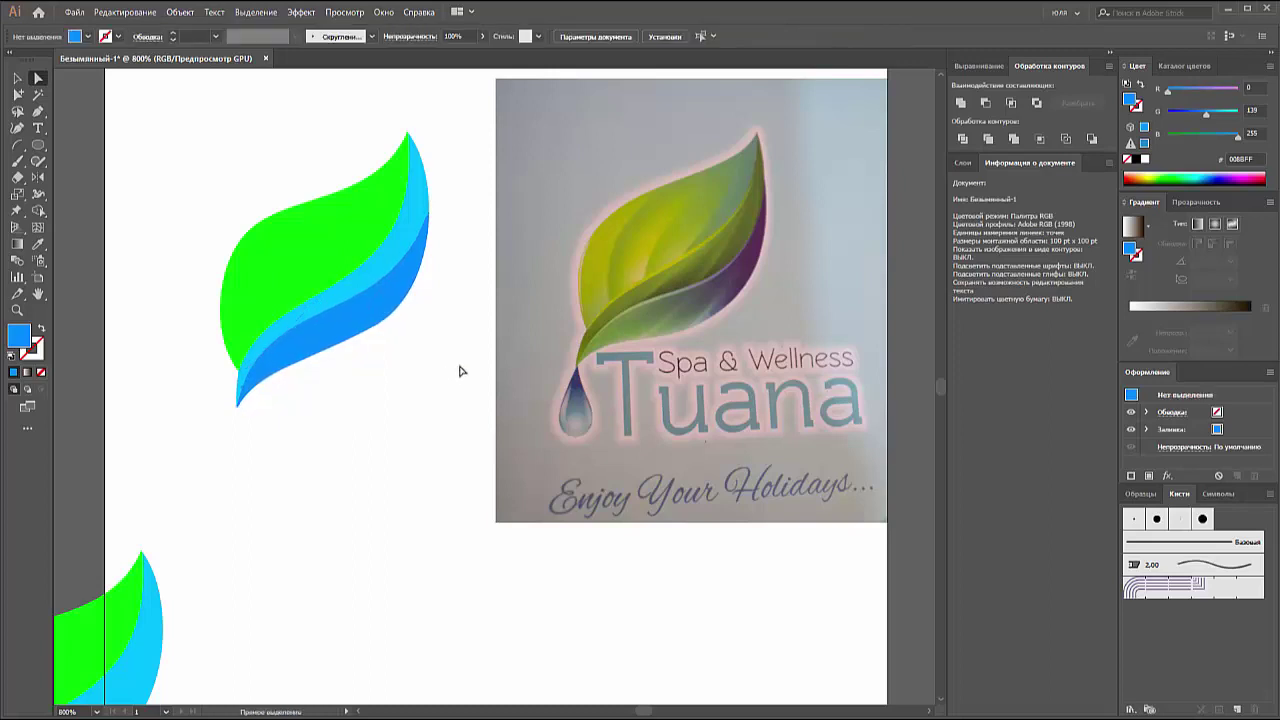
# Step: Pull the green leaf's upper-left anchor outward so that edge rounds more fully
pyautogui.click(308, 263)
pyautogui.moveTo(240, 238); pyautogui.dragTo(251, 244)
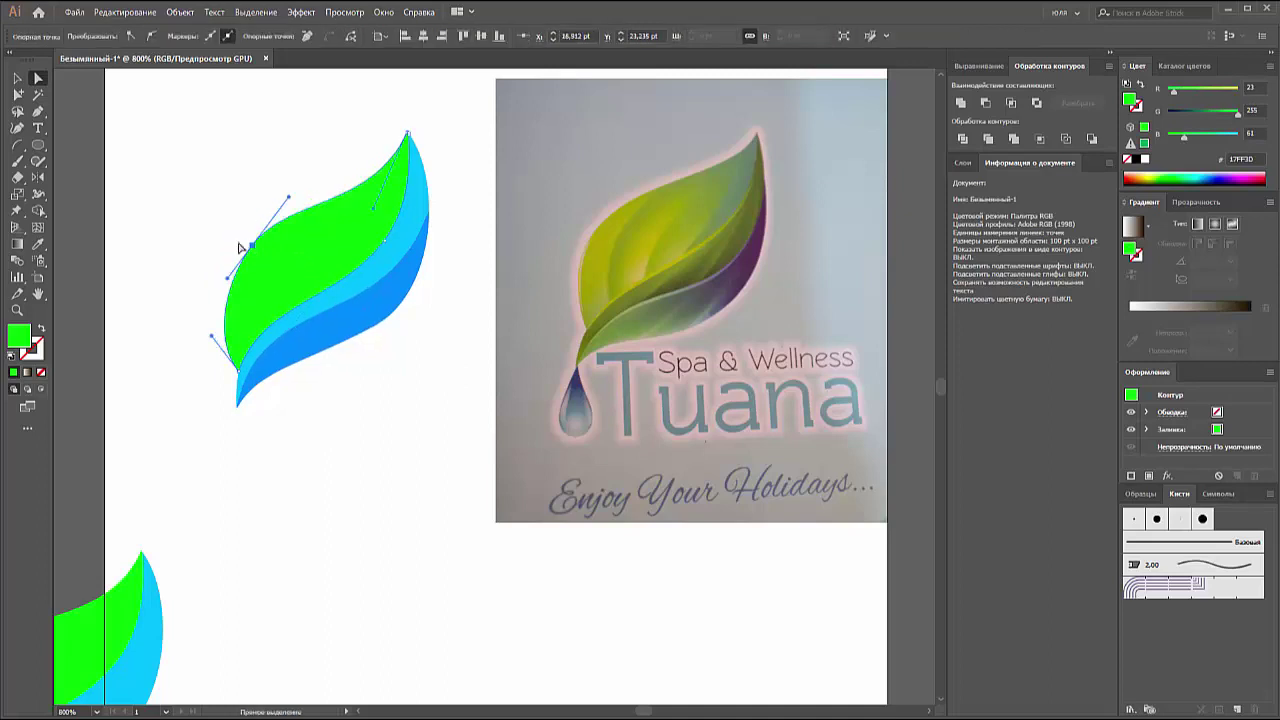
pyautogui.click(163, 231)
pyautogui.click(240, 272)
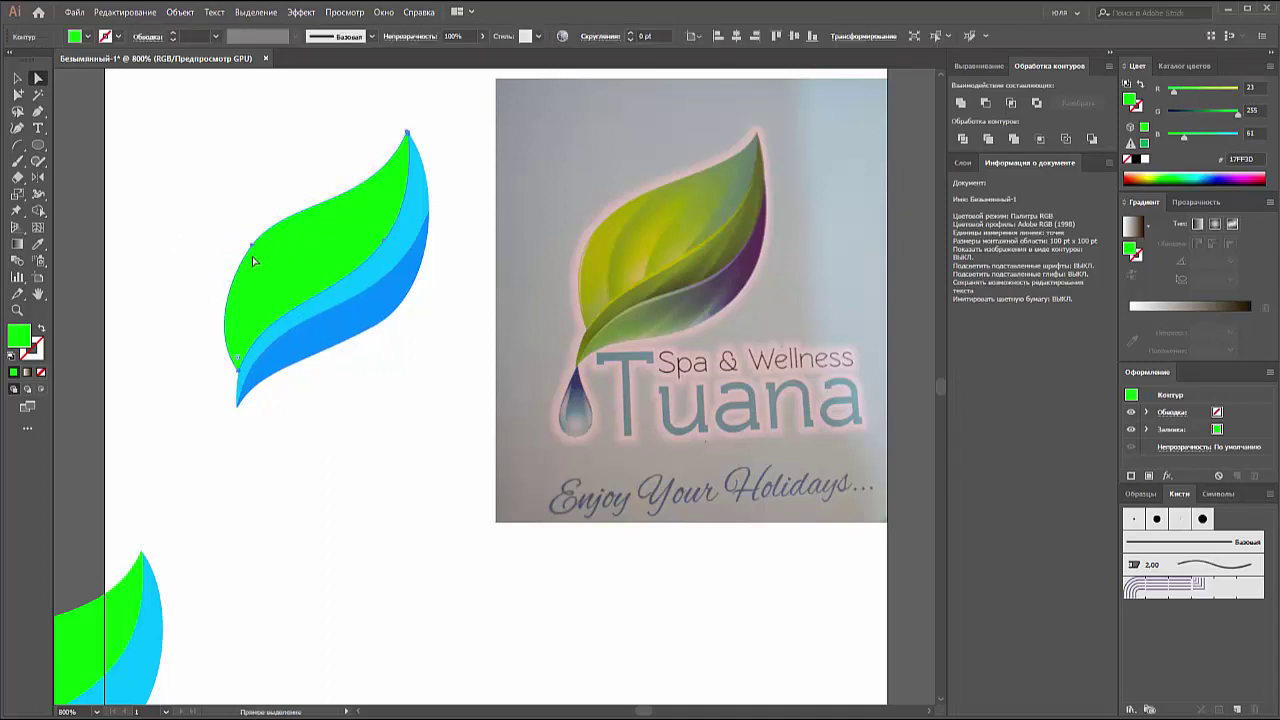
pyautogui.click(252, 248)
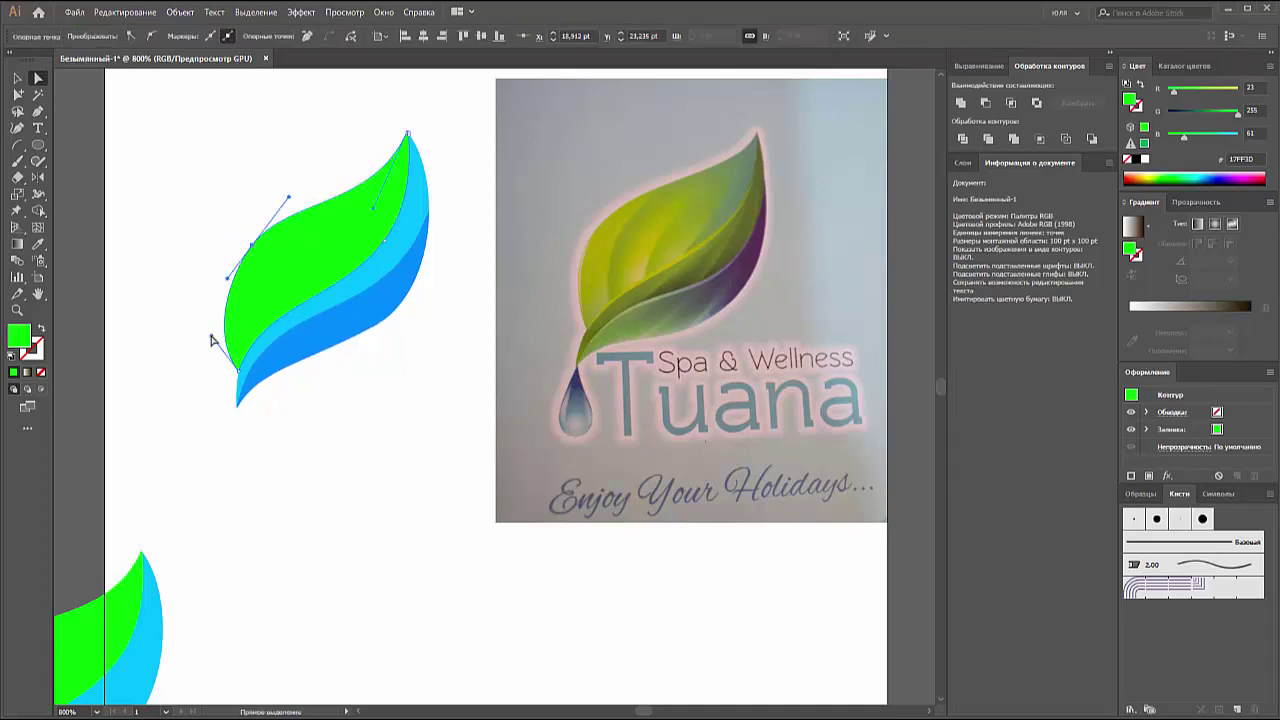
pyautogui.click(223, 306)
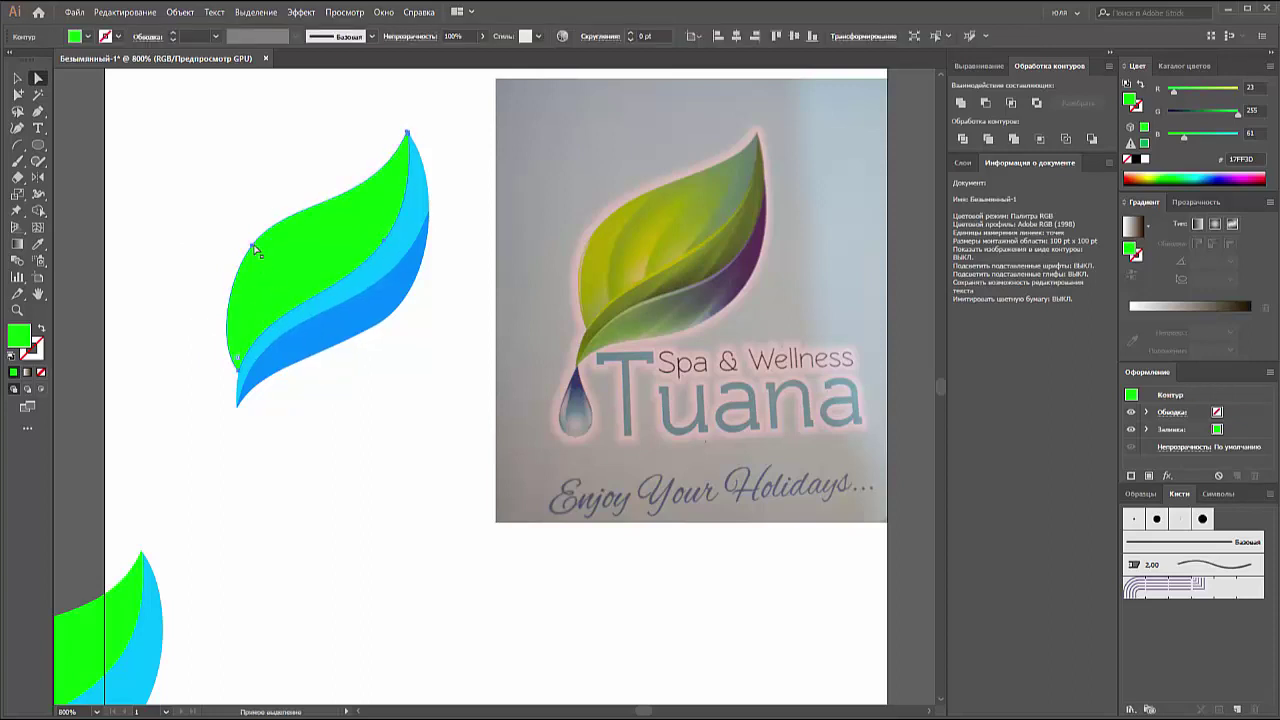
pyautogui.moveTo(254, 249); pyautogui.dragTo(219, 293)
pyautogui.click(223, 287)
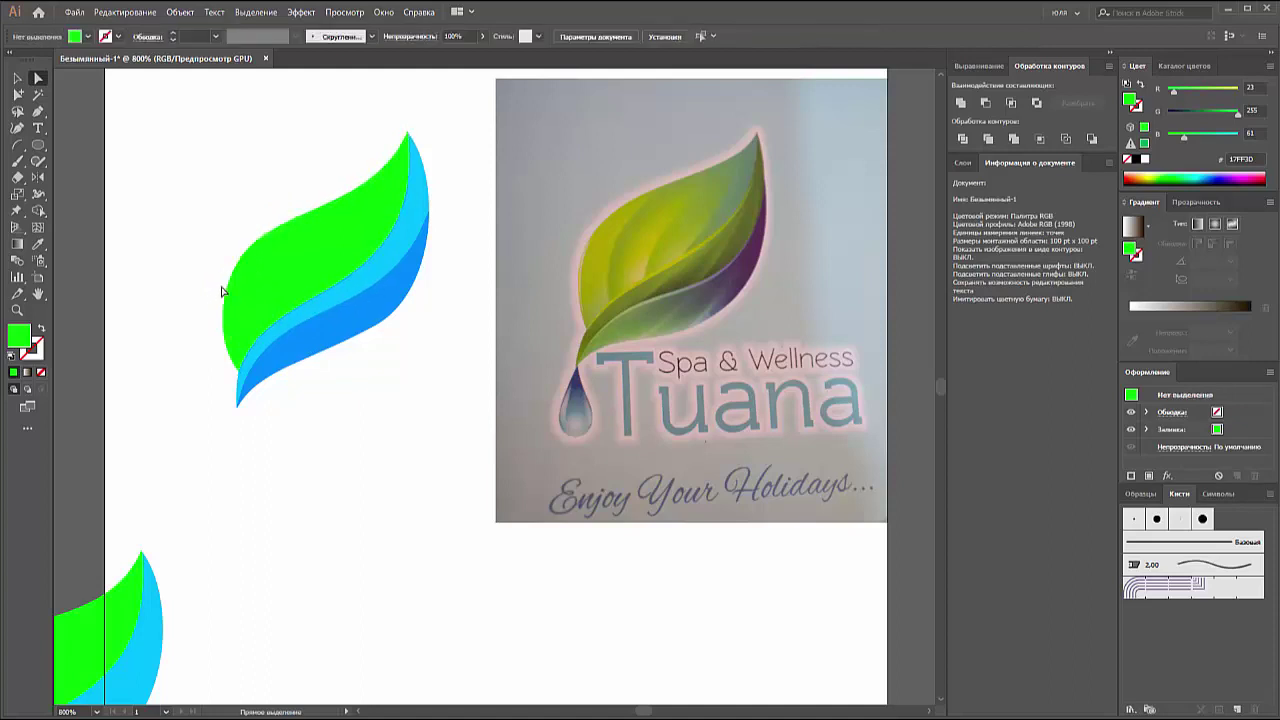
pyautogui.click(242, 258)
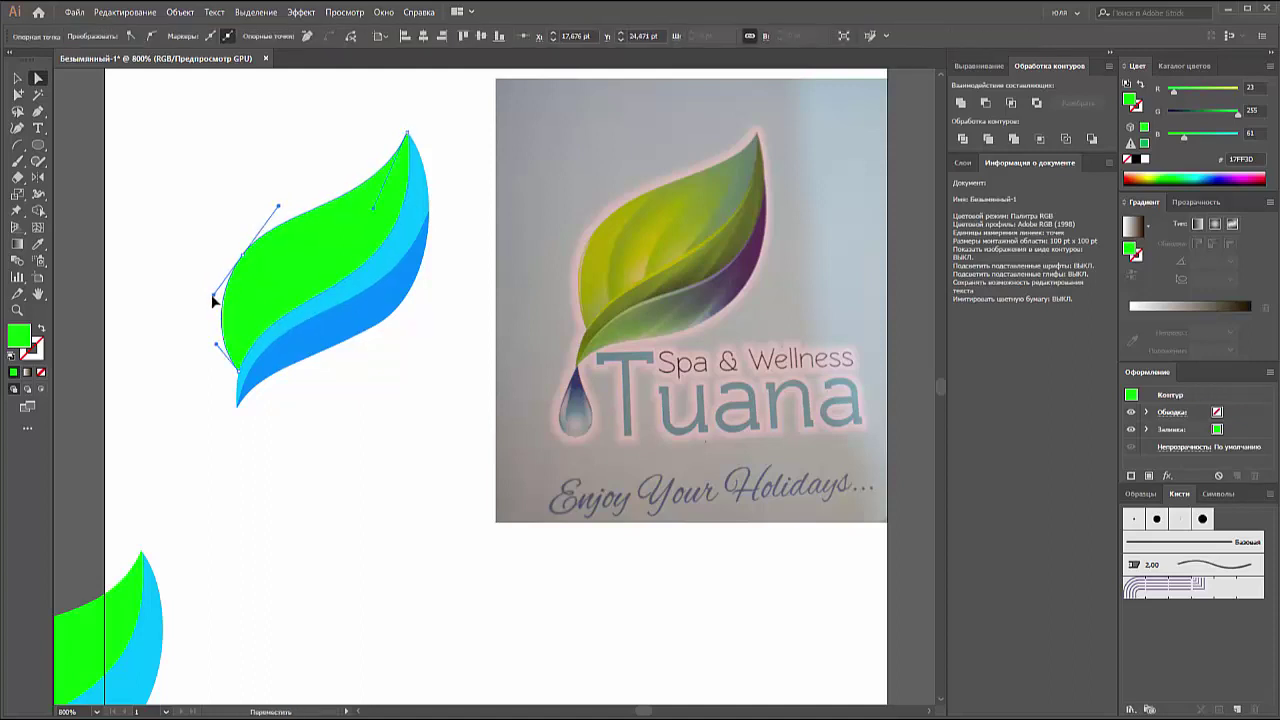
pyautogui.click(167, 274)
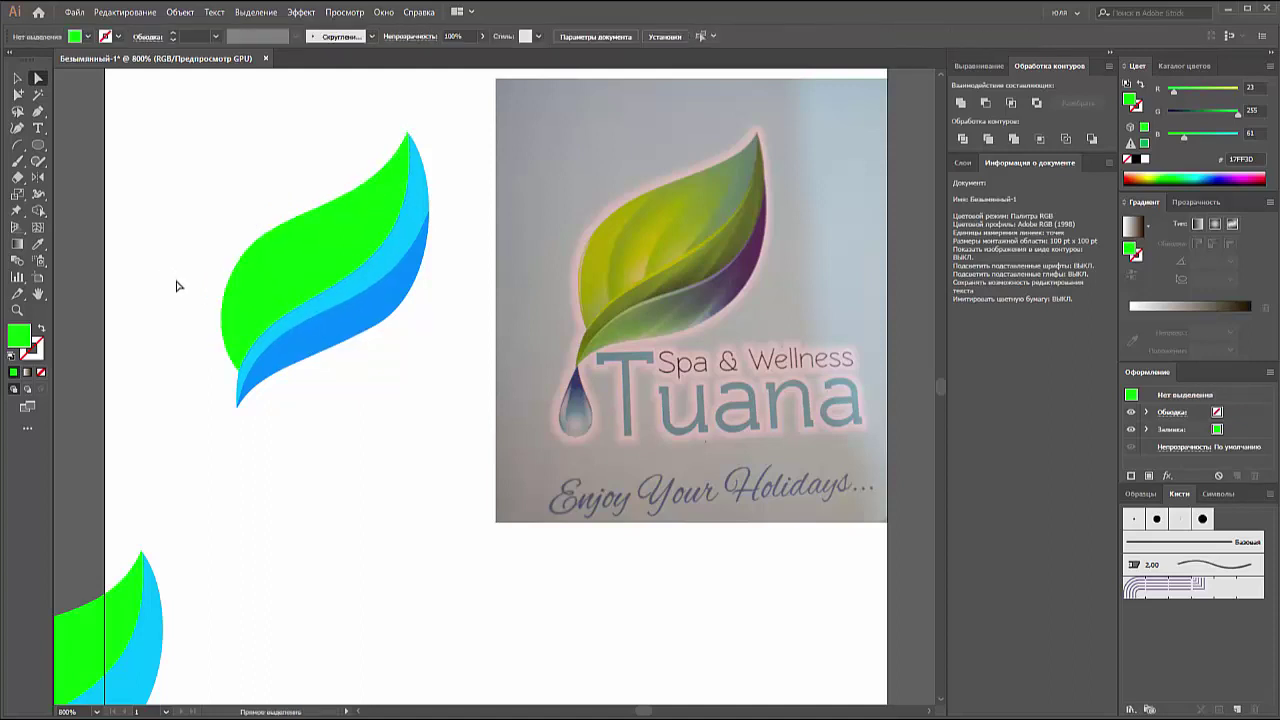
pyautogui.click(17, 78)
pyautogui.click(400, 205)
# Step: Duplicate the leaf below the original and move the original higher
pyautogui.moveTo(383, 188); pyautogui.dragTo(411, 512)
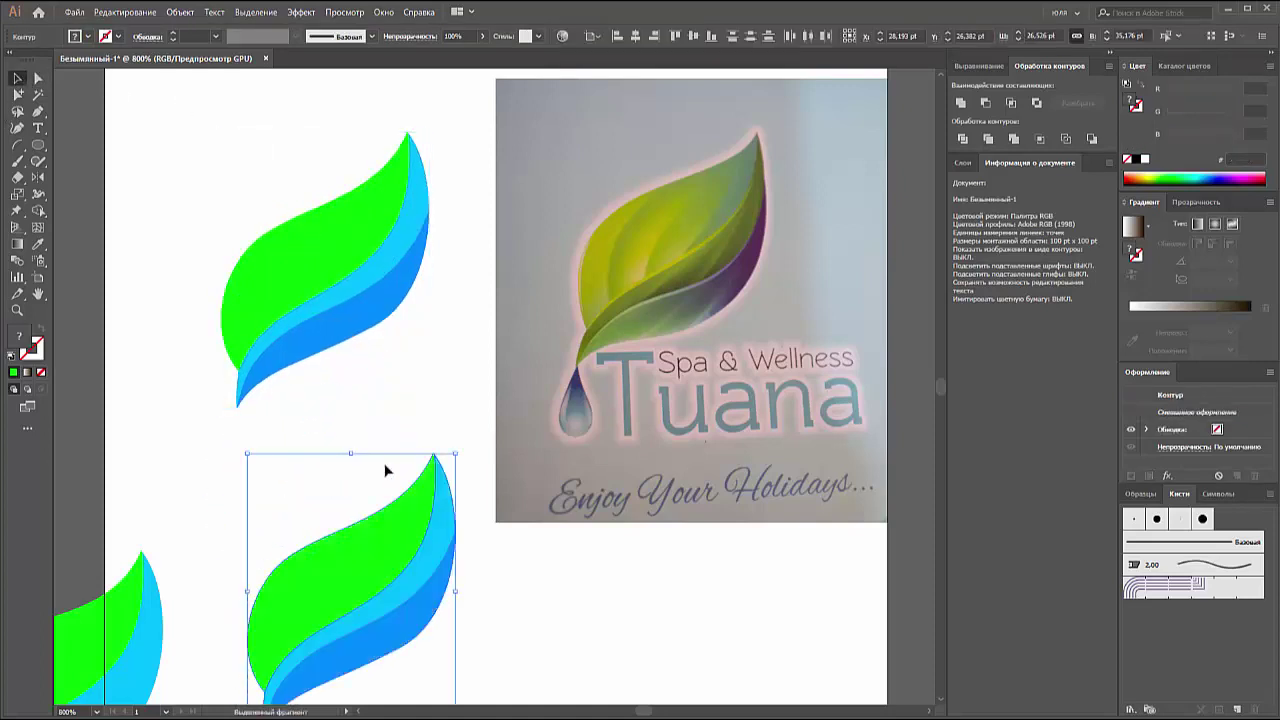
pyautogui.click(359, 409)
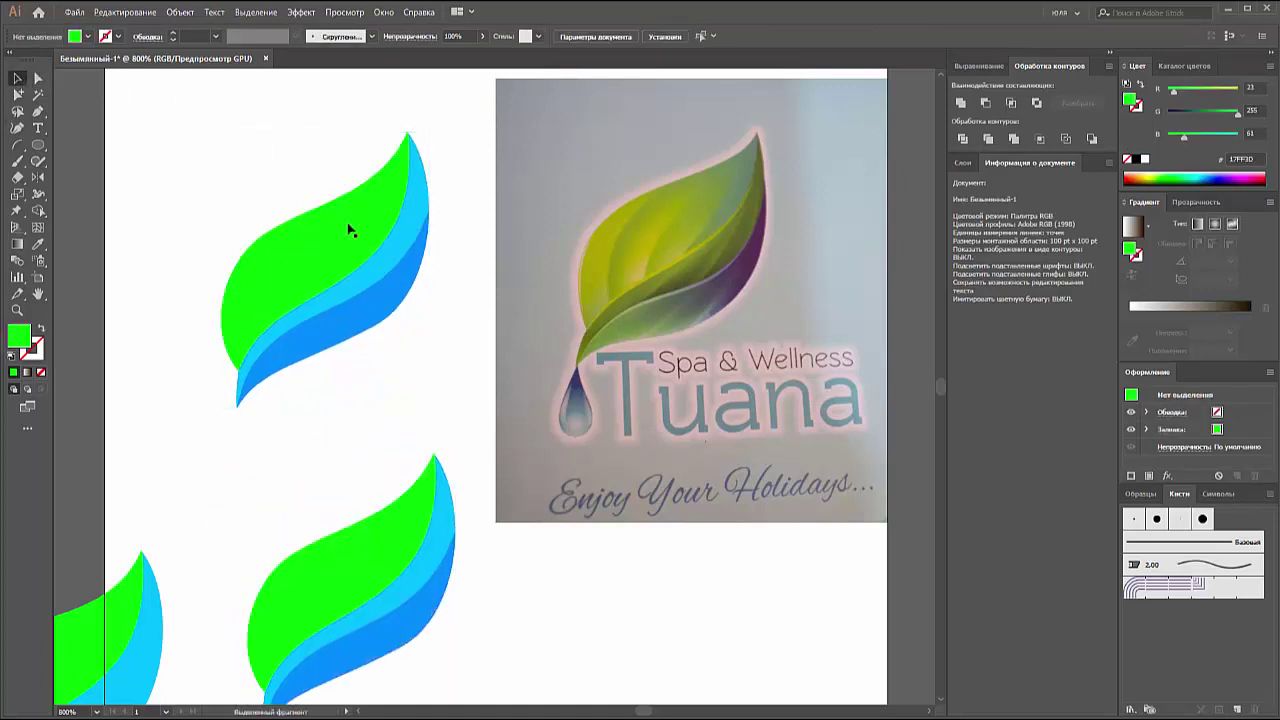
pyautogui.moveTo(380, 323); pyautogui.dragTo(367, 266)
pyautogui.click(212, 389)
# Step: Draw a small circle and pull its top into a teardrop touching the leaf
pyautogui.press('l')
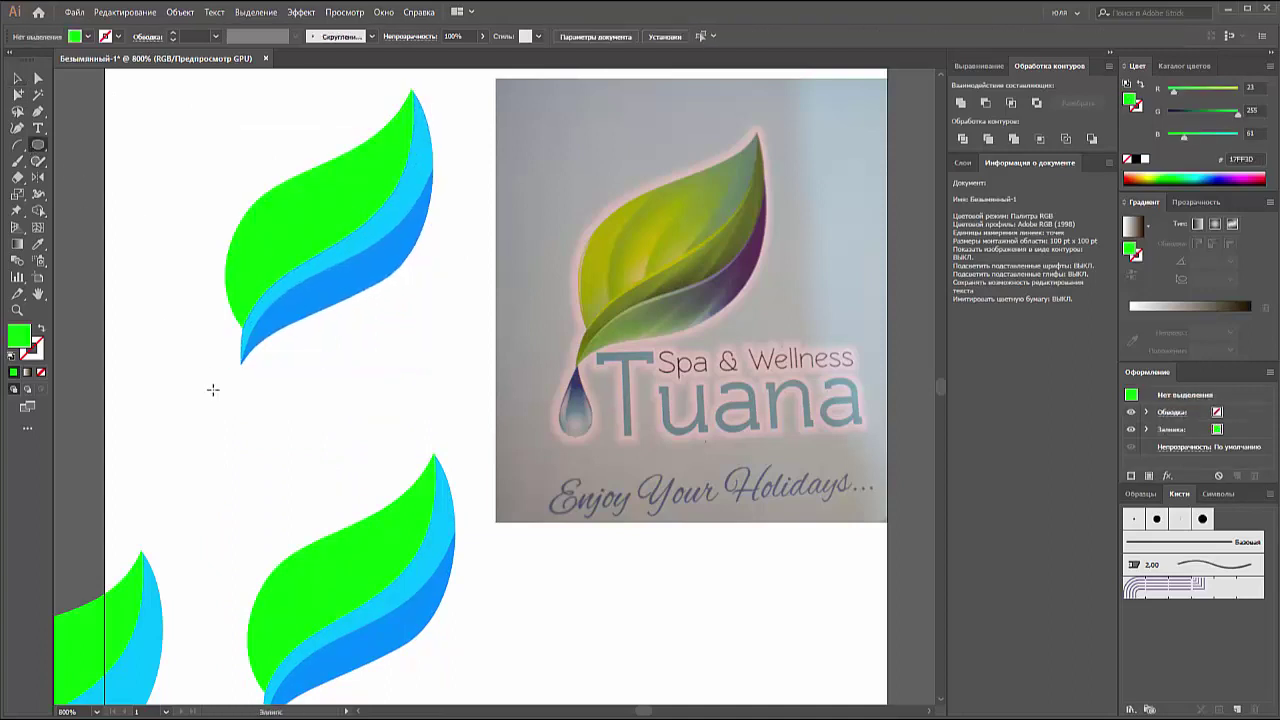
pyautogui.moveTo(229, 421); pyautogui.dragTo(292, 484)
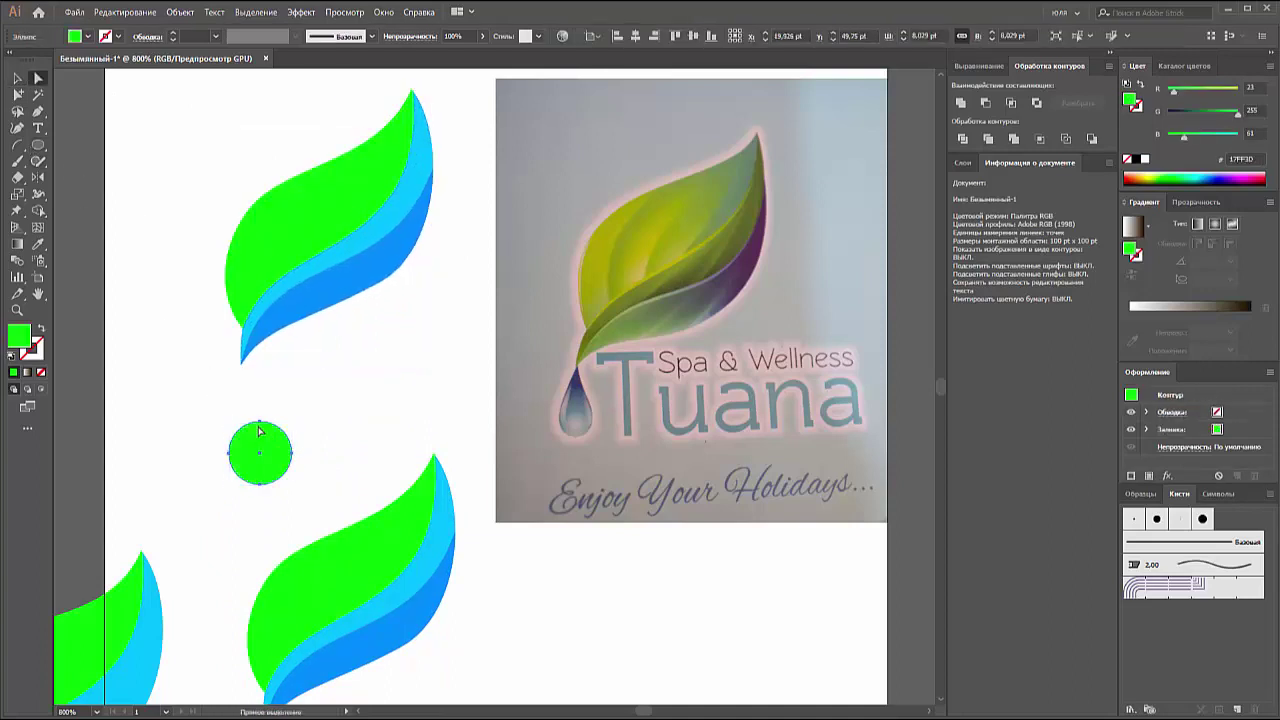
pyautogui.press('a')
pyautogui.moveTo(259, 425); pyautogui.dragTo(259, 377)
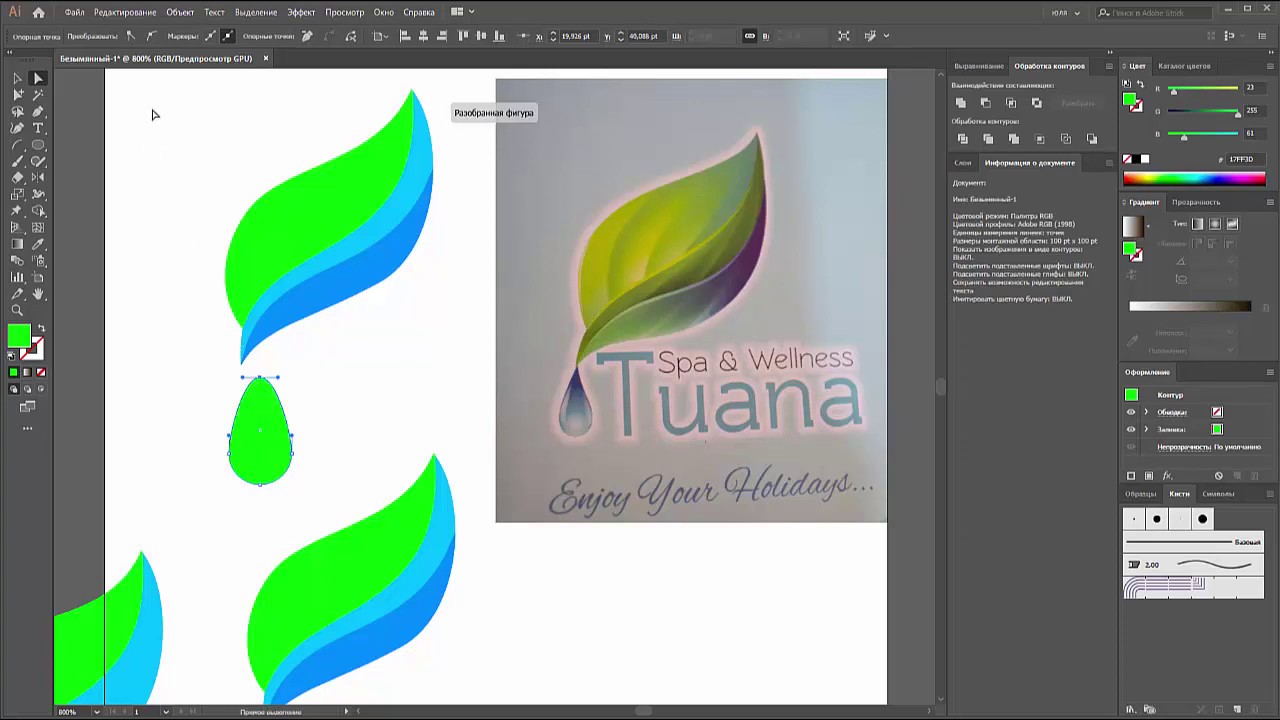
pyautogui.press('v')
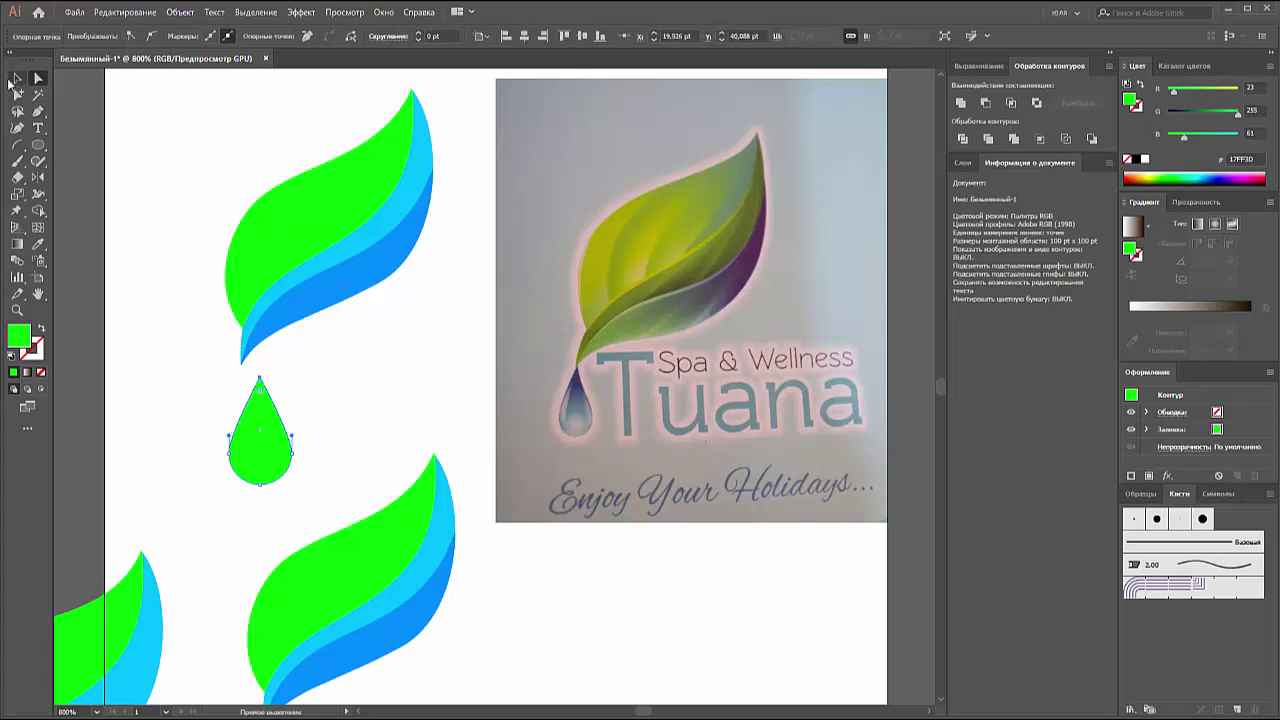
pyautogui.moveTo(252, 453); pyautogui.dragTo(233, 439)
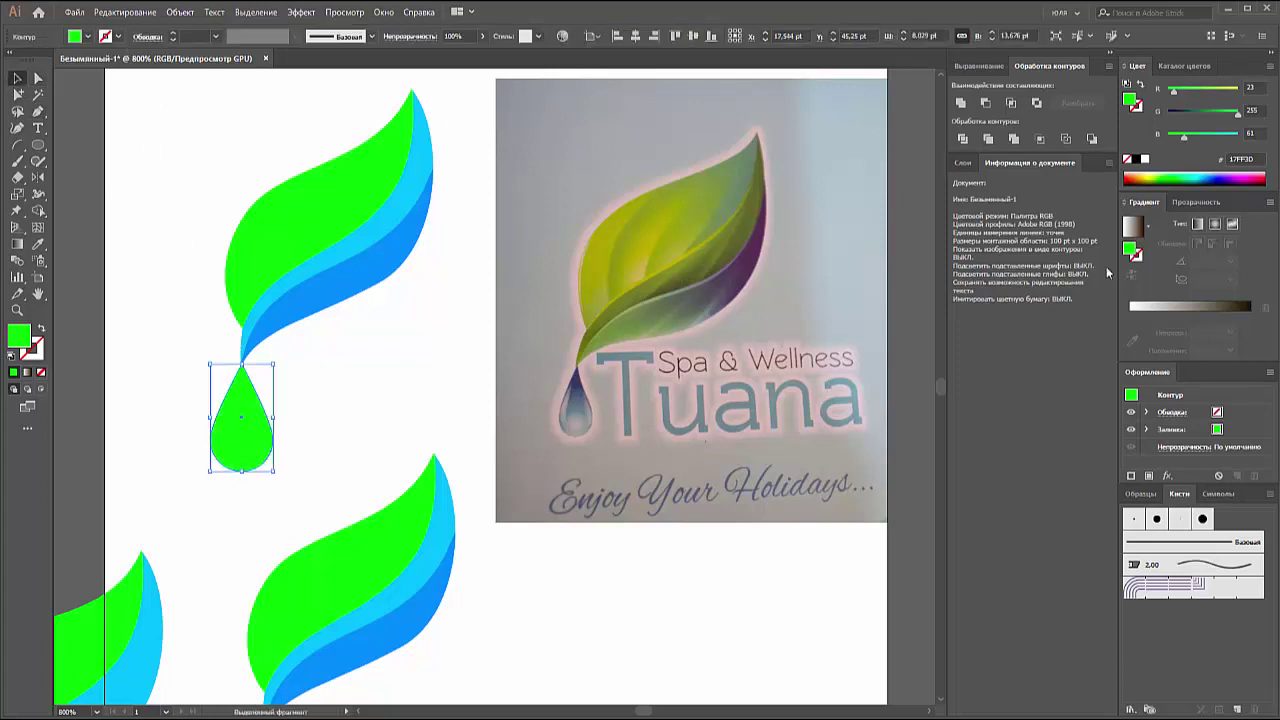
# Step: Fill the droplet light blue (45A0FF), shrink it, and move the spare leaf down-right
pyautogui.write('0047D0')
pyautogui.press('Return')
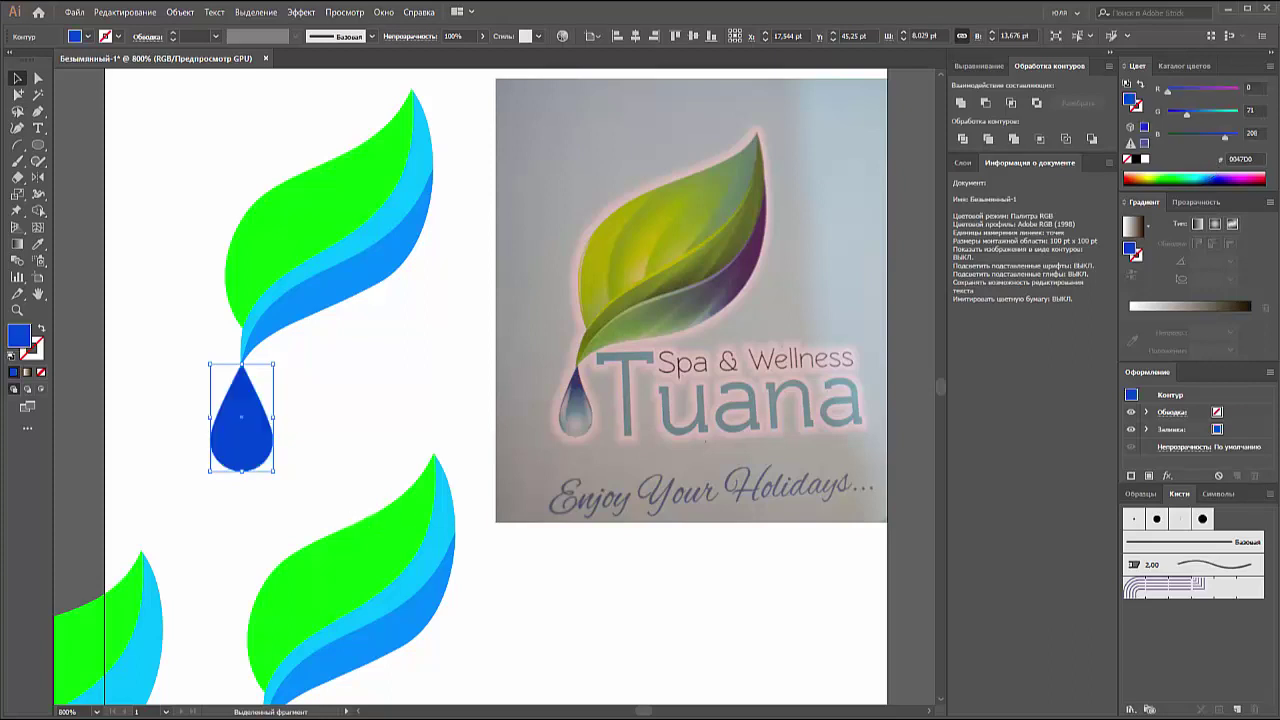
pyautogui.click(1208, 176)
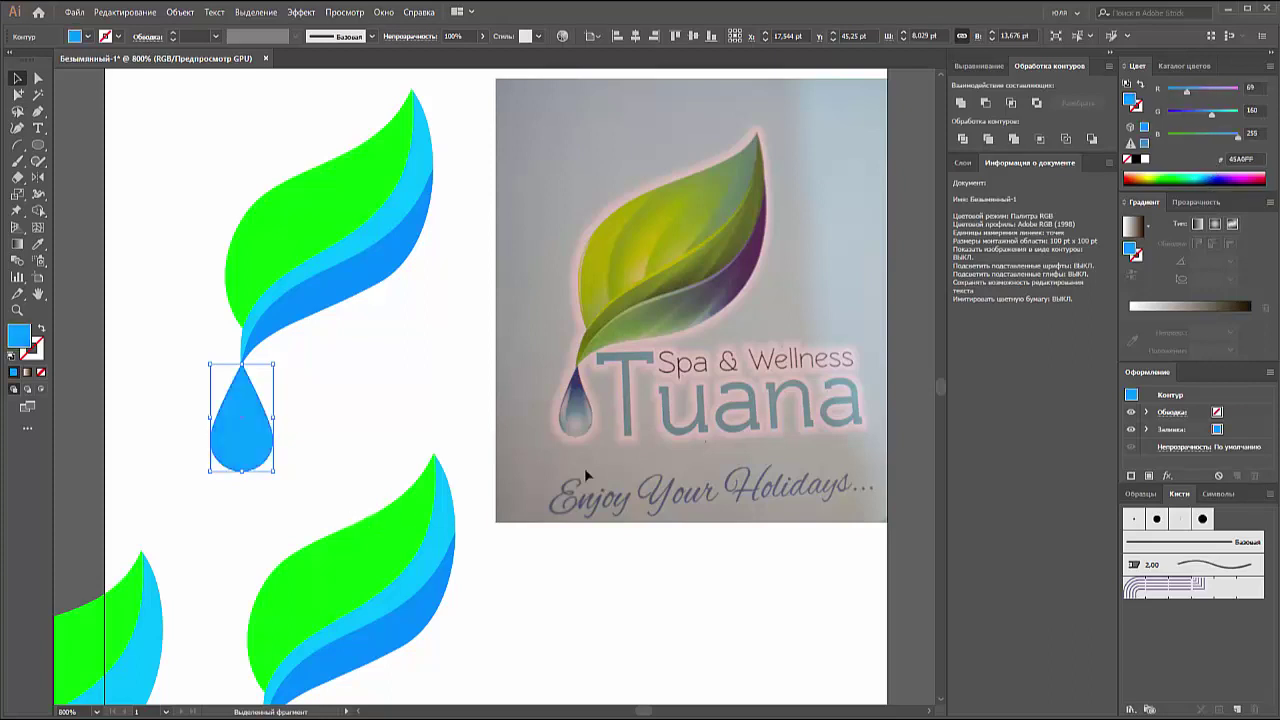
pyautogui.moveTo(241, 472); pyautogui.dragTo(241, 446)
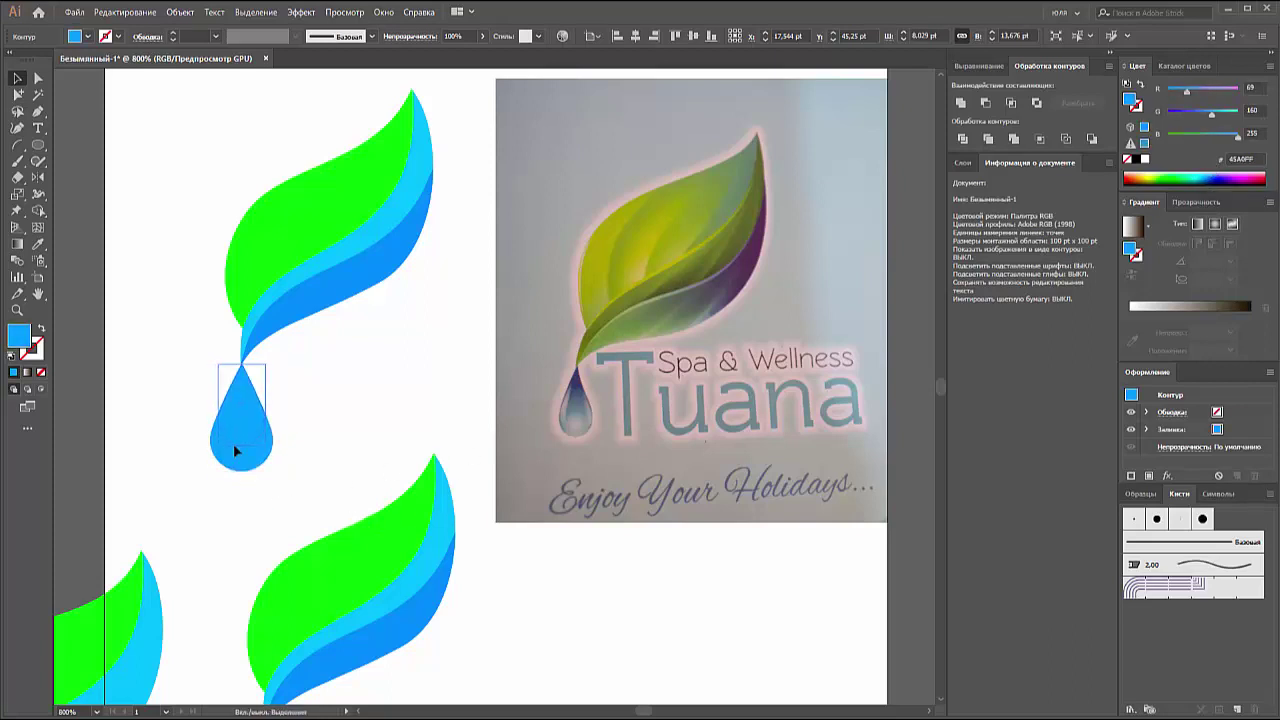
pyautogui.click(330, 421)
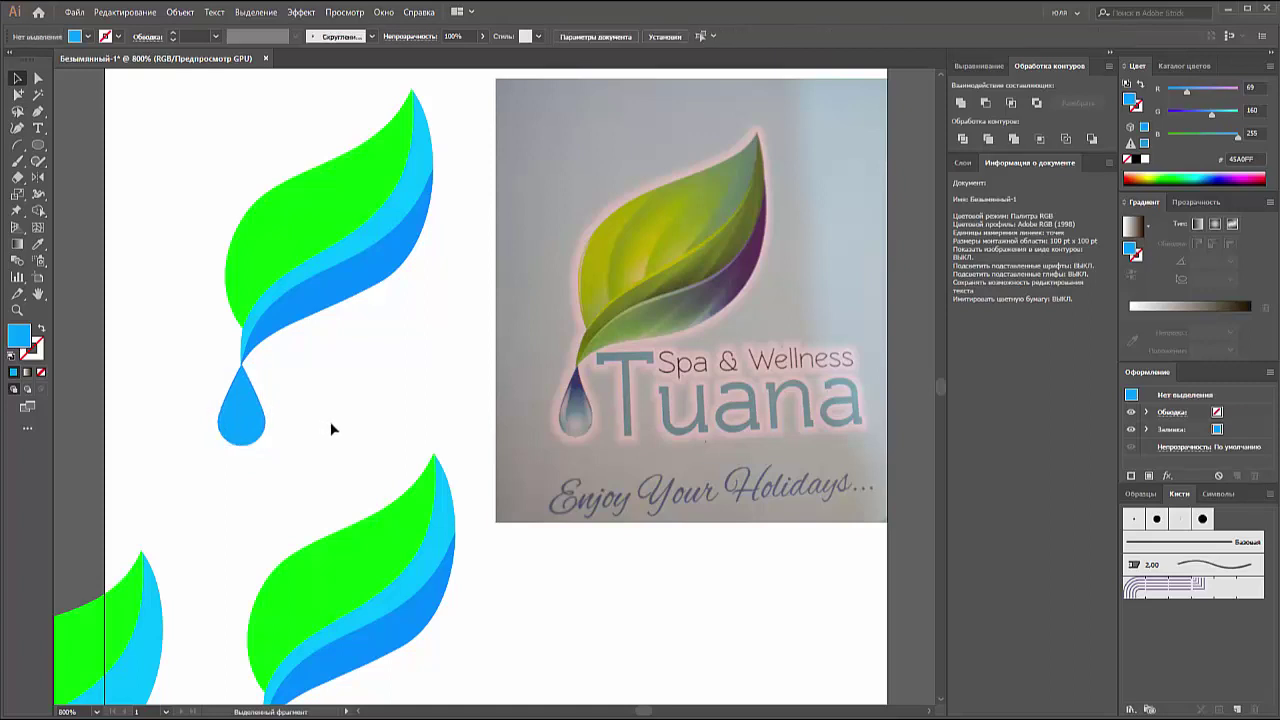
pyautogui.click(228, 420)
pyautogui.click(280, 432)
pyautogui.moveTo(330, 442); pyautogui.dragTo(450, 571)
pyautogui.press('Down')
pyautogui.press('Down')
pyautogui.press('Down')
pyautogui.press('Right')
pyautogui.press('Right')
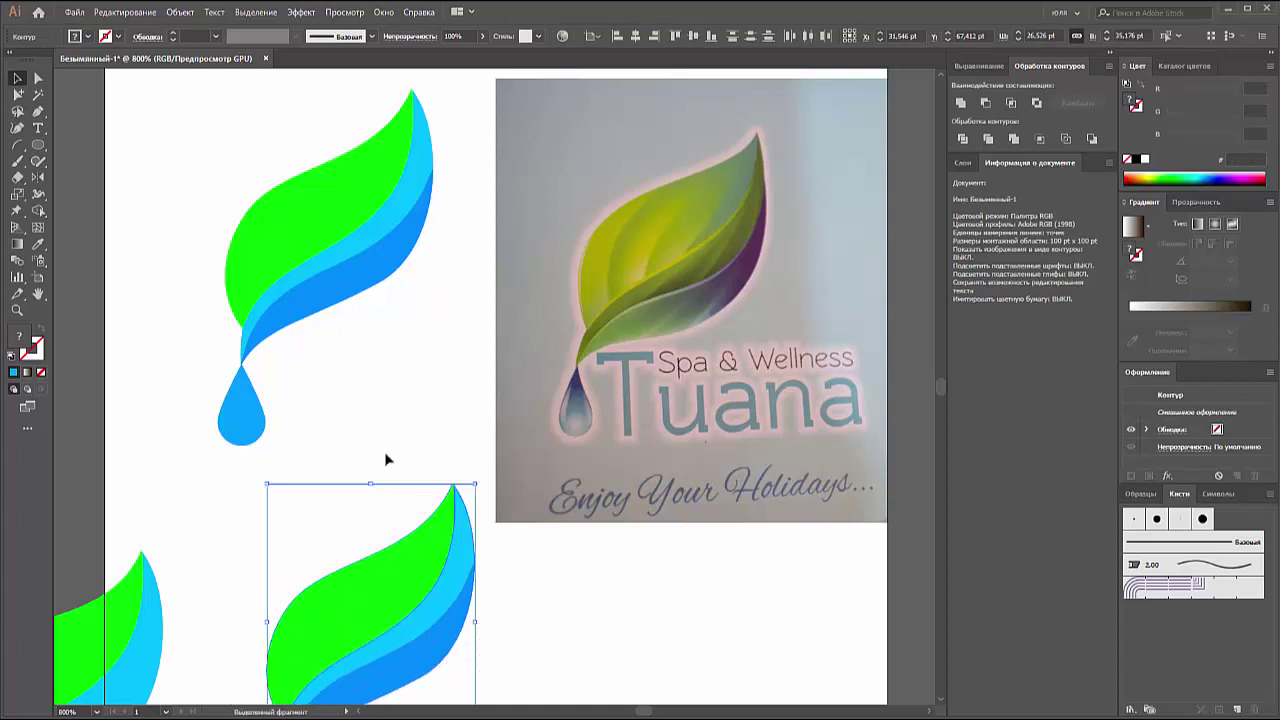
pyautogui.click(386, 459)
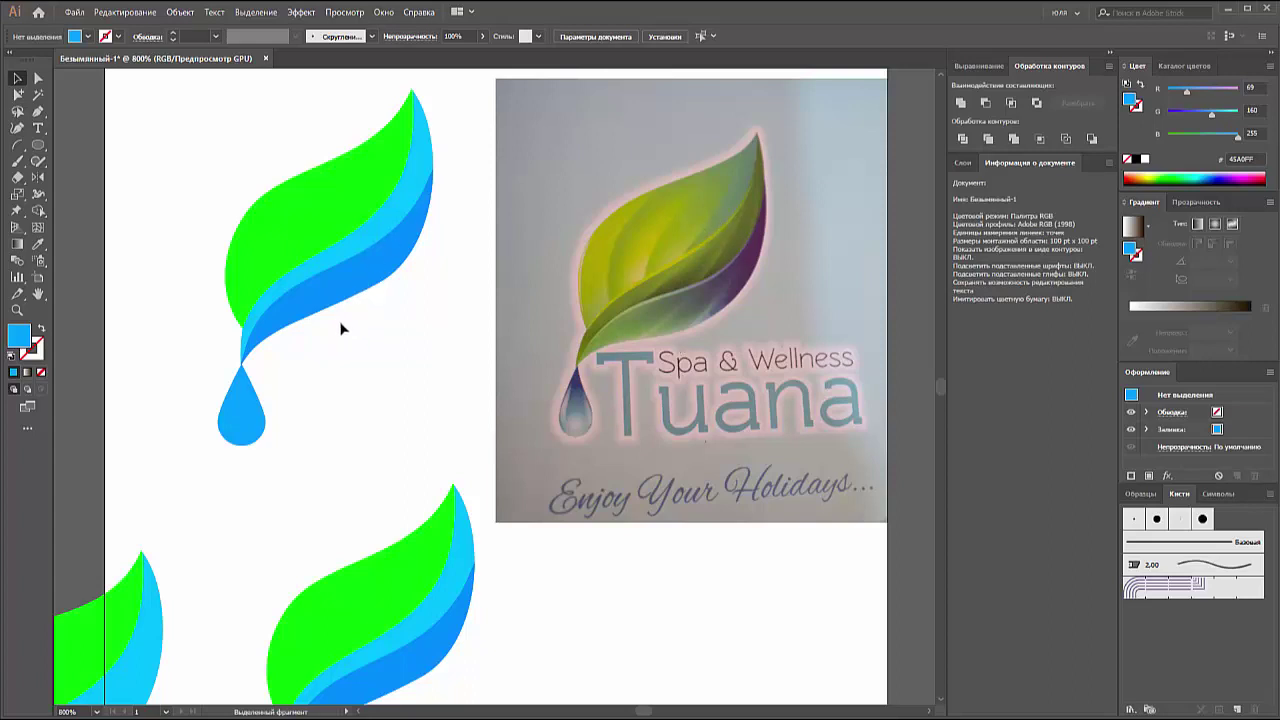
# Step: Apply a green gradient fill to the top leaf's green part, keeping two stops
pyautogui.click(324, 232)
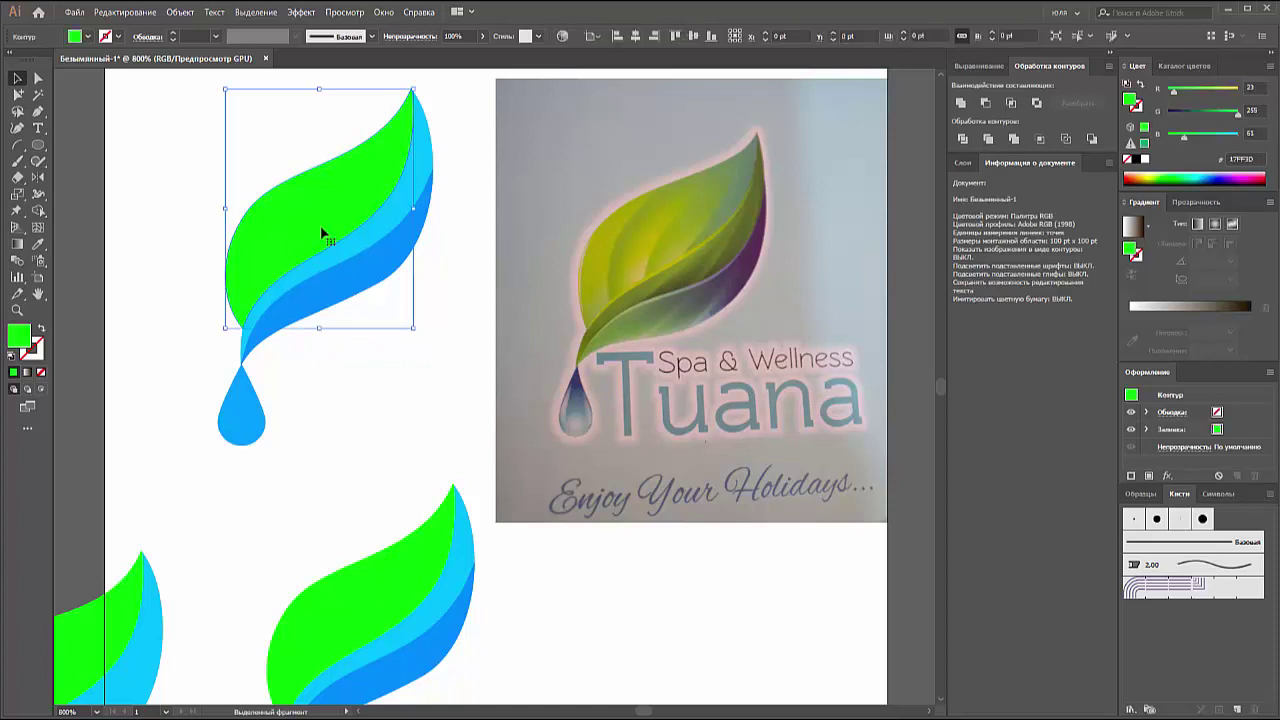
pyautogui.click(1152, 313)
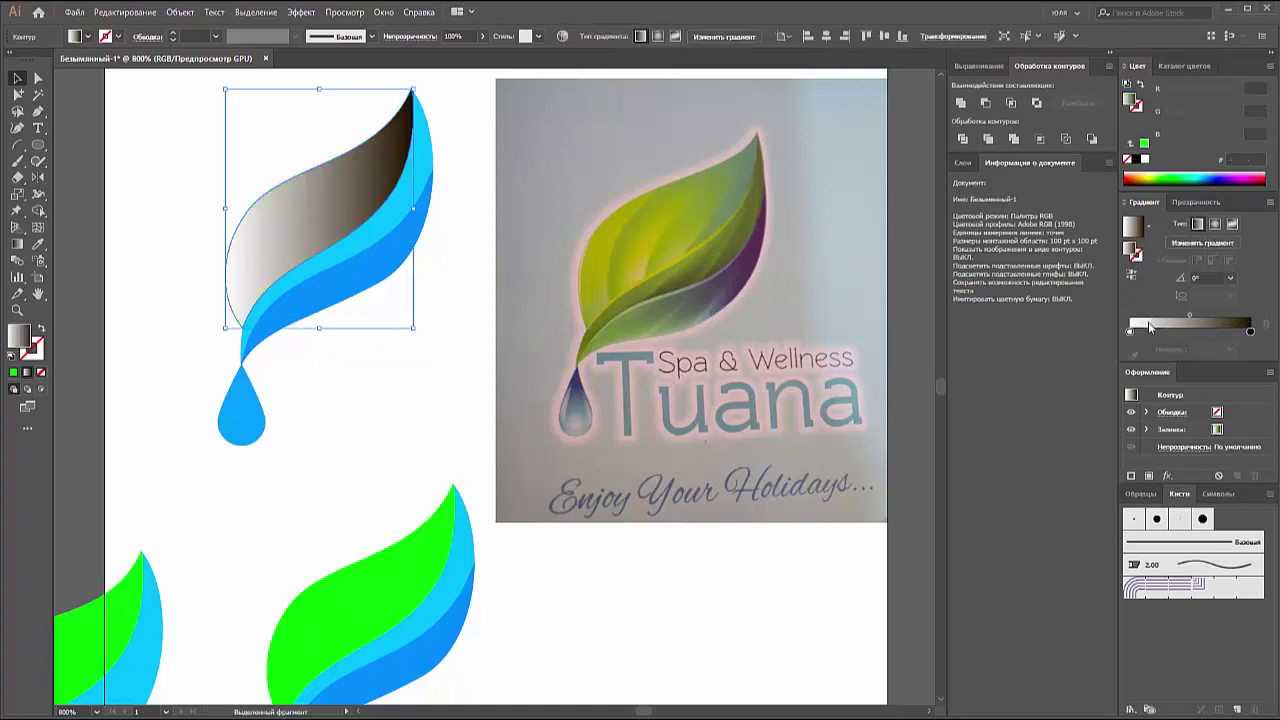
pyautogui.click(1159, 174)
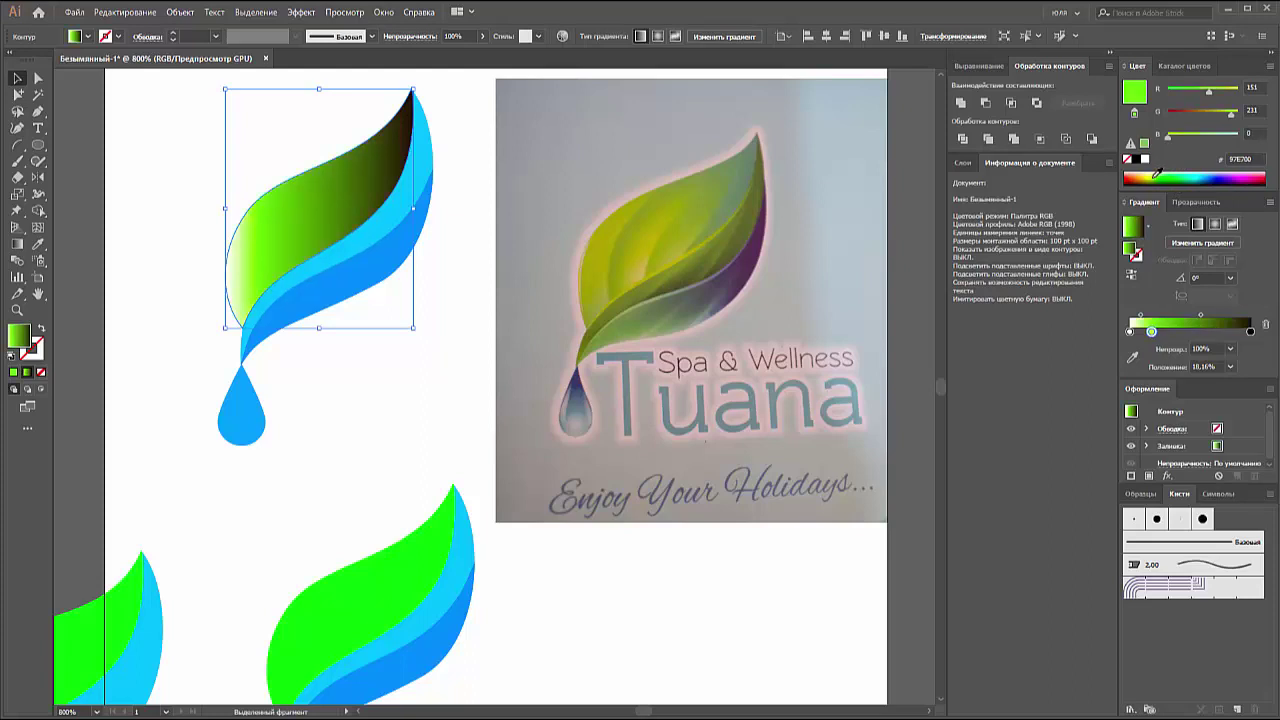
pyautogui.click(1156, 175)
pyautogui.click(1215, 331)
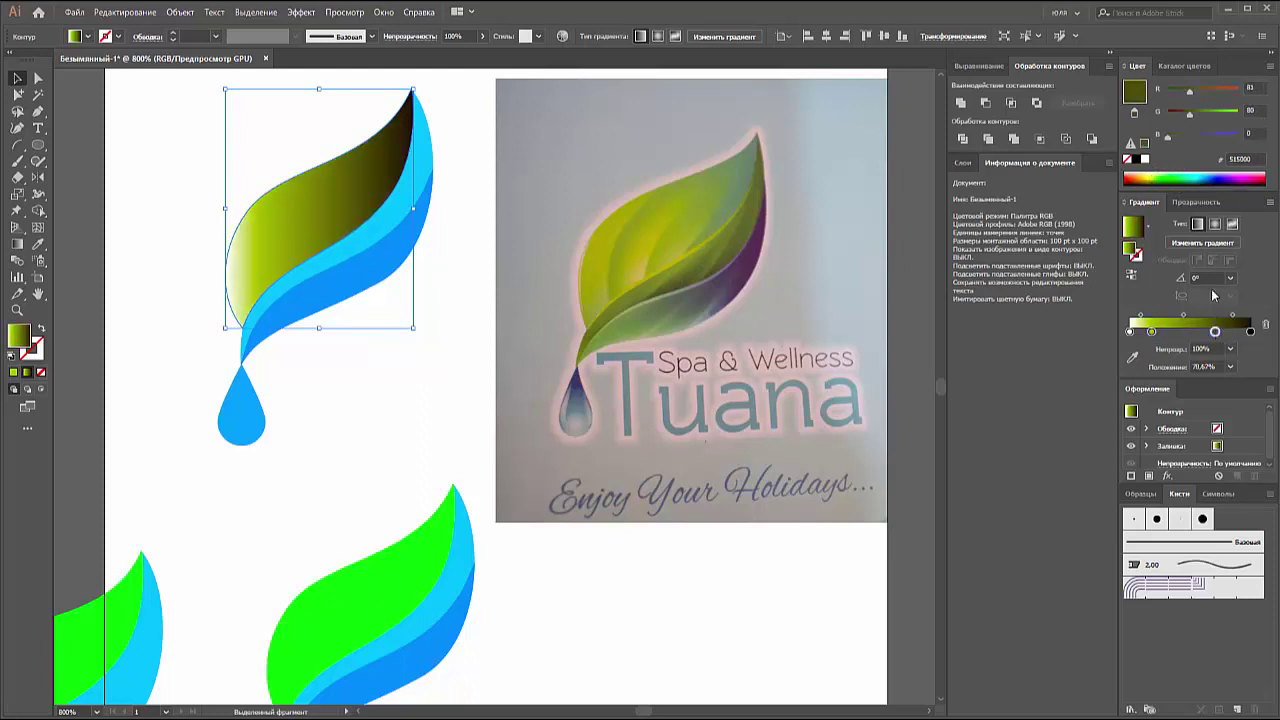
pyautogui.click(1163, 175)
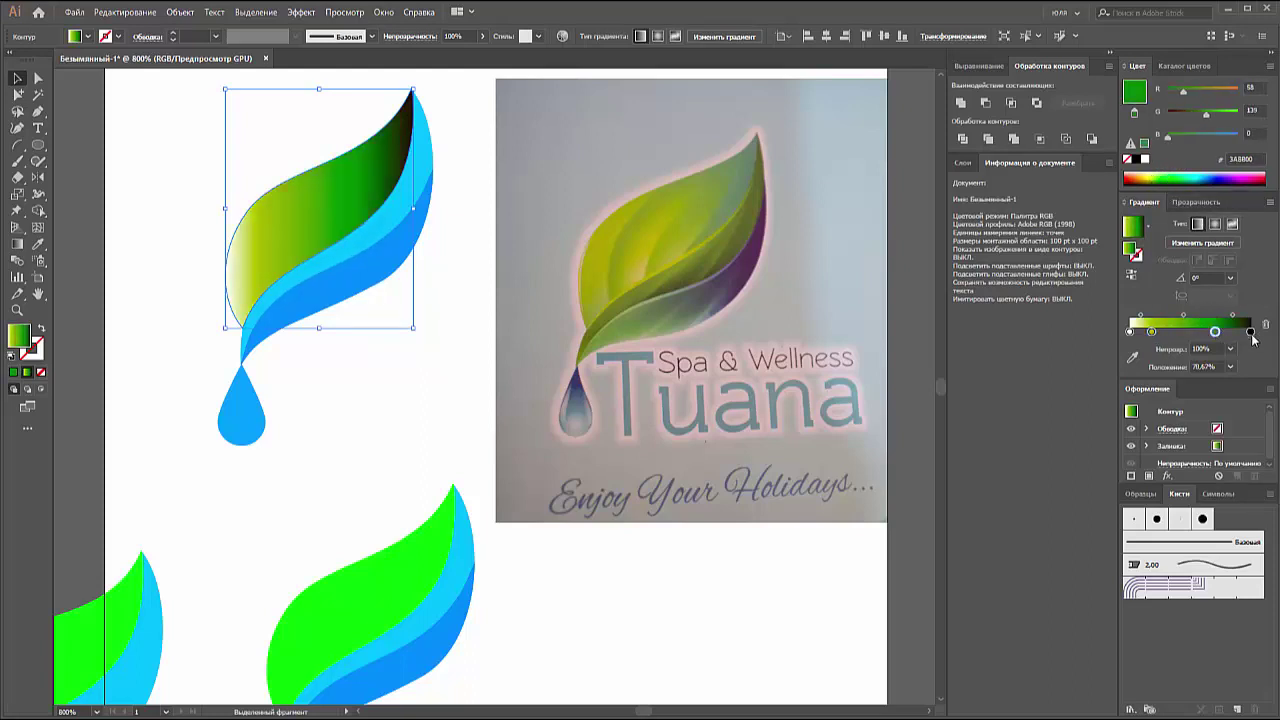
pyautogui.moveTo(1251, 331)
pyautogui.mouseDown()
pyautogui.moveTo(1250, 365)
pyautogui.moveTo(1250, 331)
pyautogui.mouseUp()
pyautogui.moveTo(1130, 331)
pyautogui.mouseDown()
pyautogui.moveTo(1132, 365)
pyautogui.moveTo(1130, 333)
pyautogui.moveTo(1213, 316)
pyautogui.mouseUp()
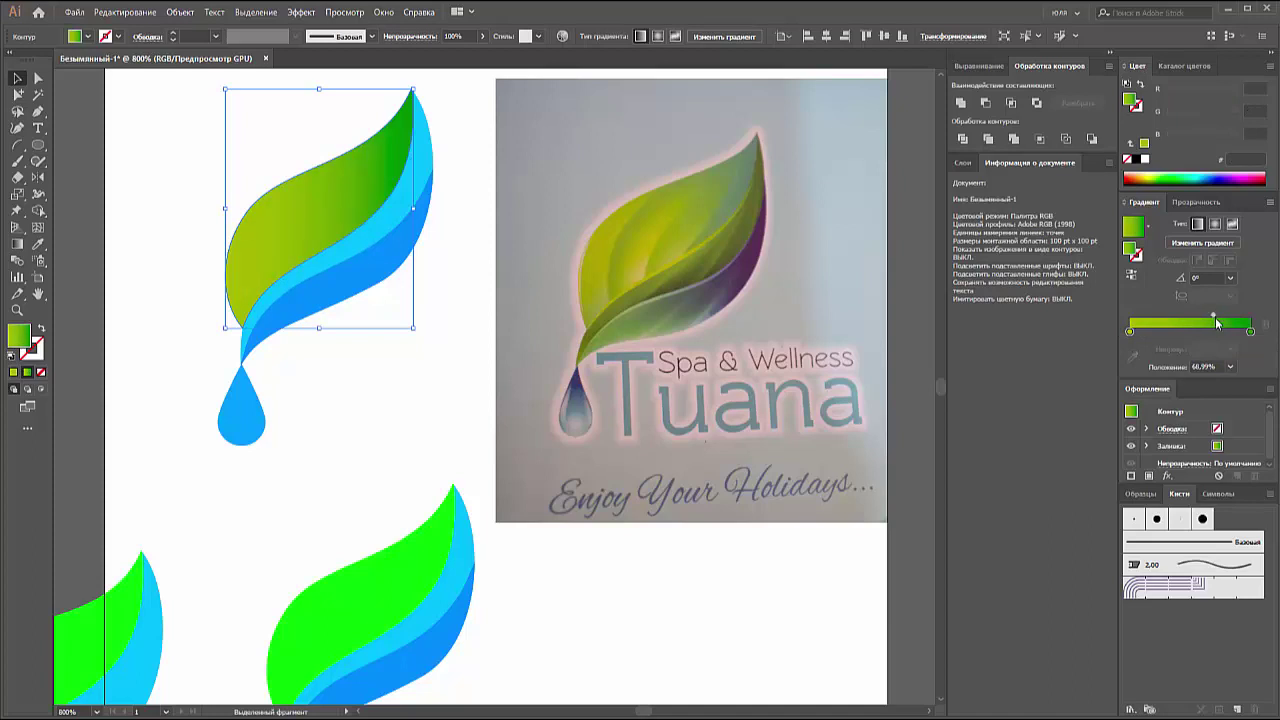
# Step: Recolour the right gradient stop teal by raising blue and green and lowering red
pyautogui.click(1250, 331)
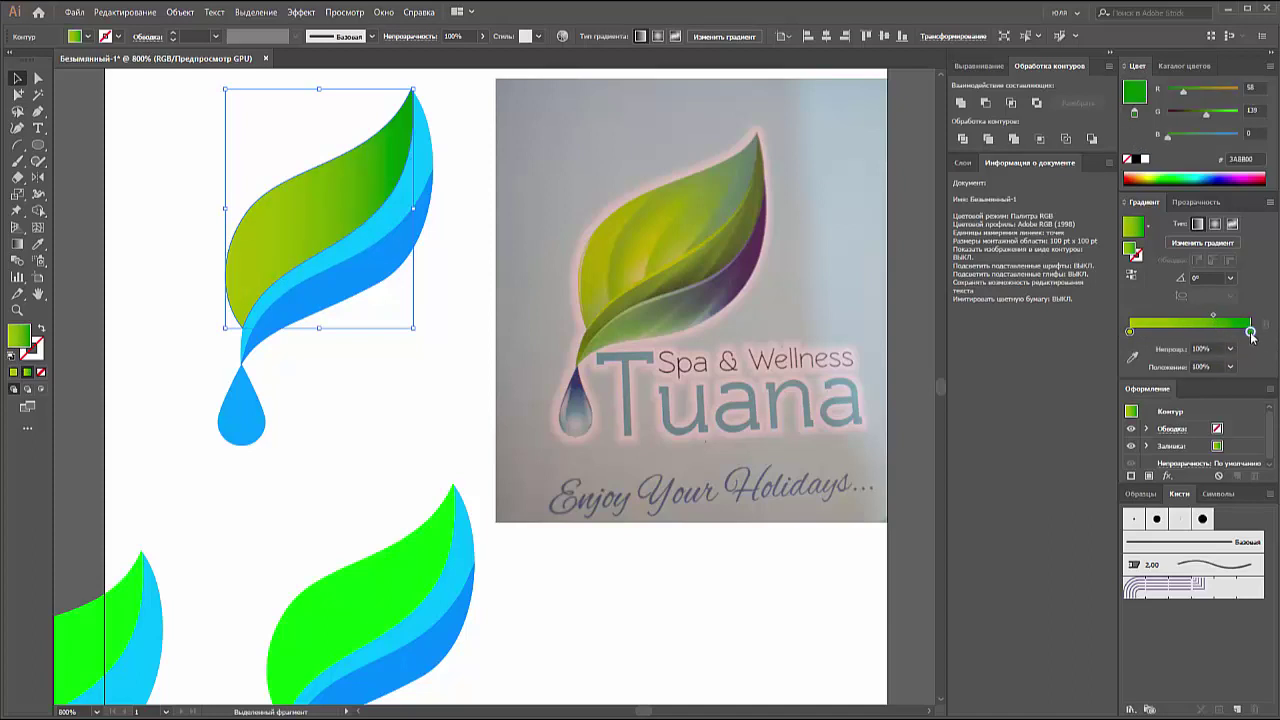
pyautogui.click(1189, 139)
pyautogui.moveTo(1193, 139); pyautogui.dragTo(1200, 136)
pyautogui.moveTo(1182, 92); pyautogui.dragTo(1176, 93)
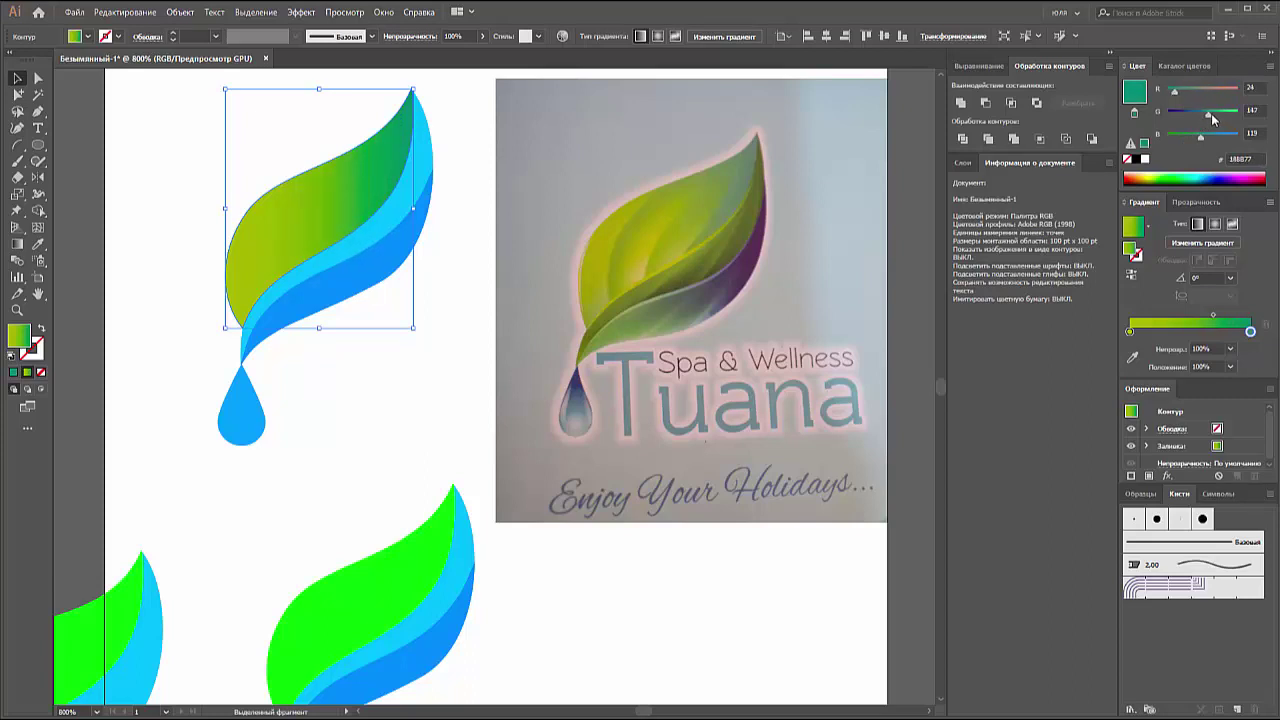
pyautogui.moveTo(1211, 117); pyautogui.dragTo(1209, 141)
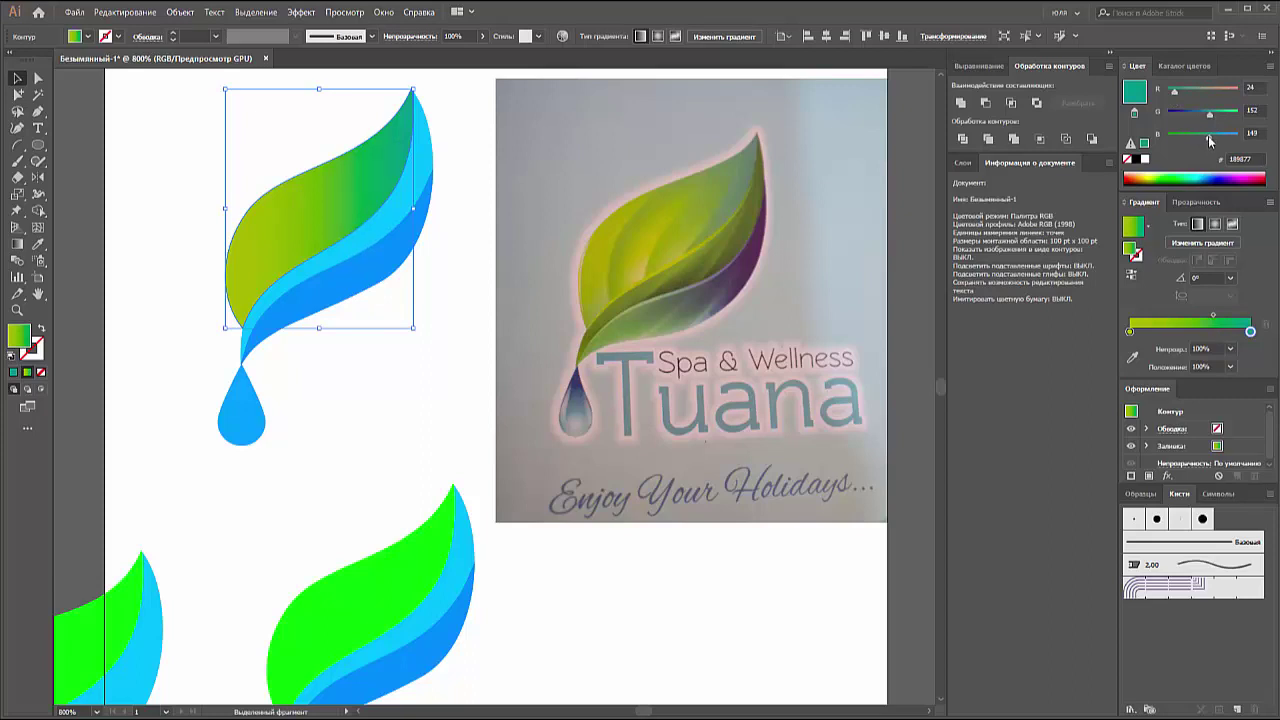
# Step: Add a bright green middle stop, make the gradient radial, and move its centre lower-left
pyautogui.click(1212, 335)
pyautogui.moveTo(1214, 120); pyautogui.dragTo(1222, 117)
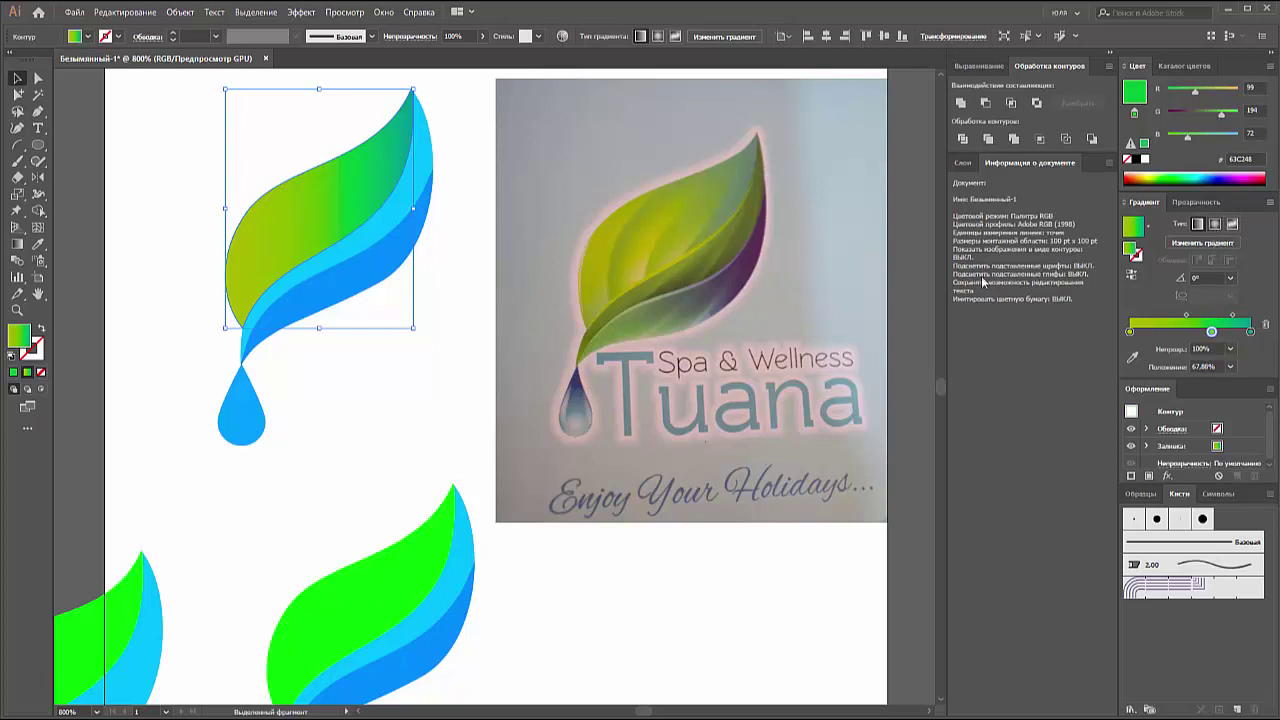
pyautogui.click(1215, 224)
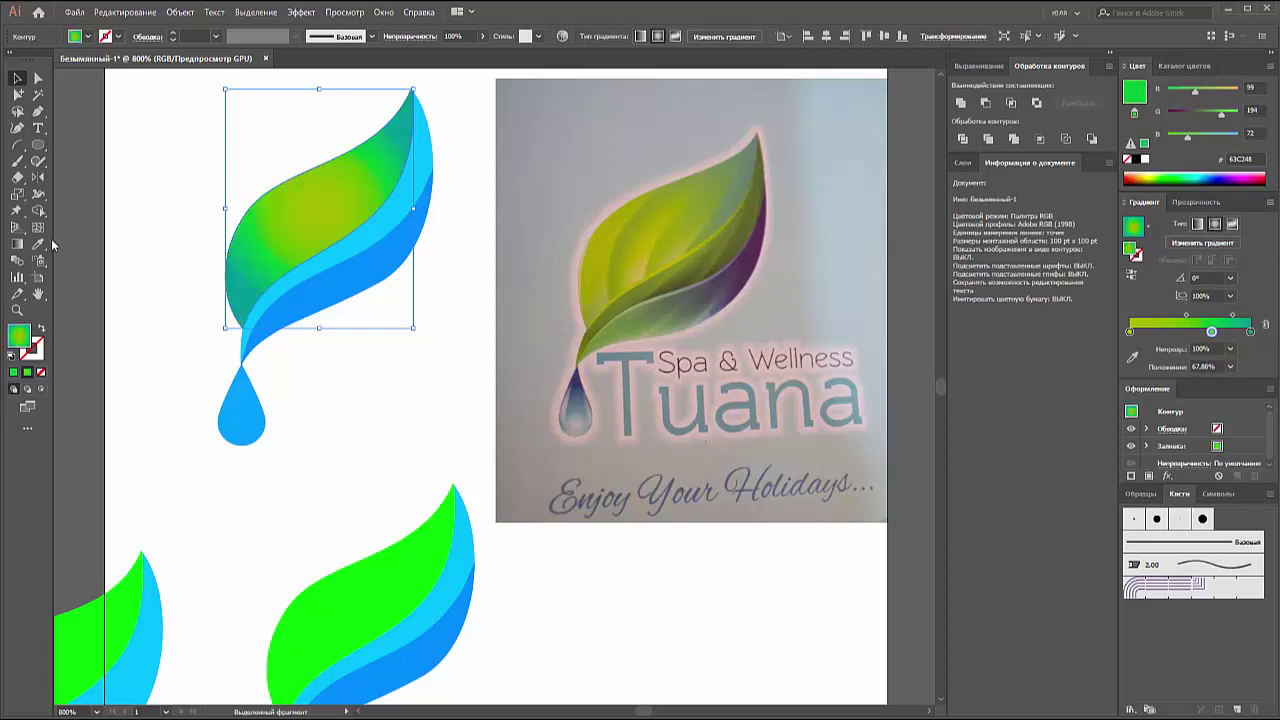
pyautogui.click(17, 243)
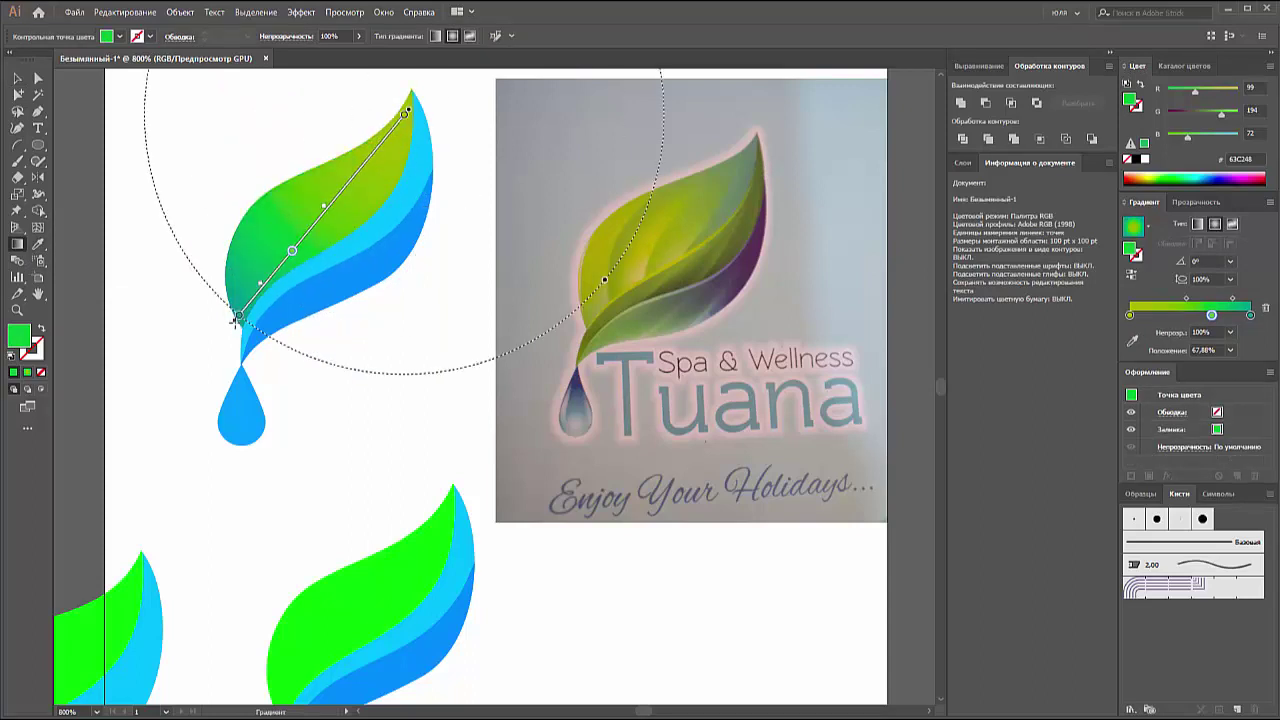
pyautogui.moveTo(237, 318)
pyautogui.mouseDown()
pyautogui.moveTo(229, 333)
pyautogui.moveTo(413, 117)
pyautogui.mouseUp()
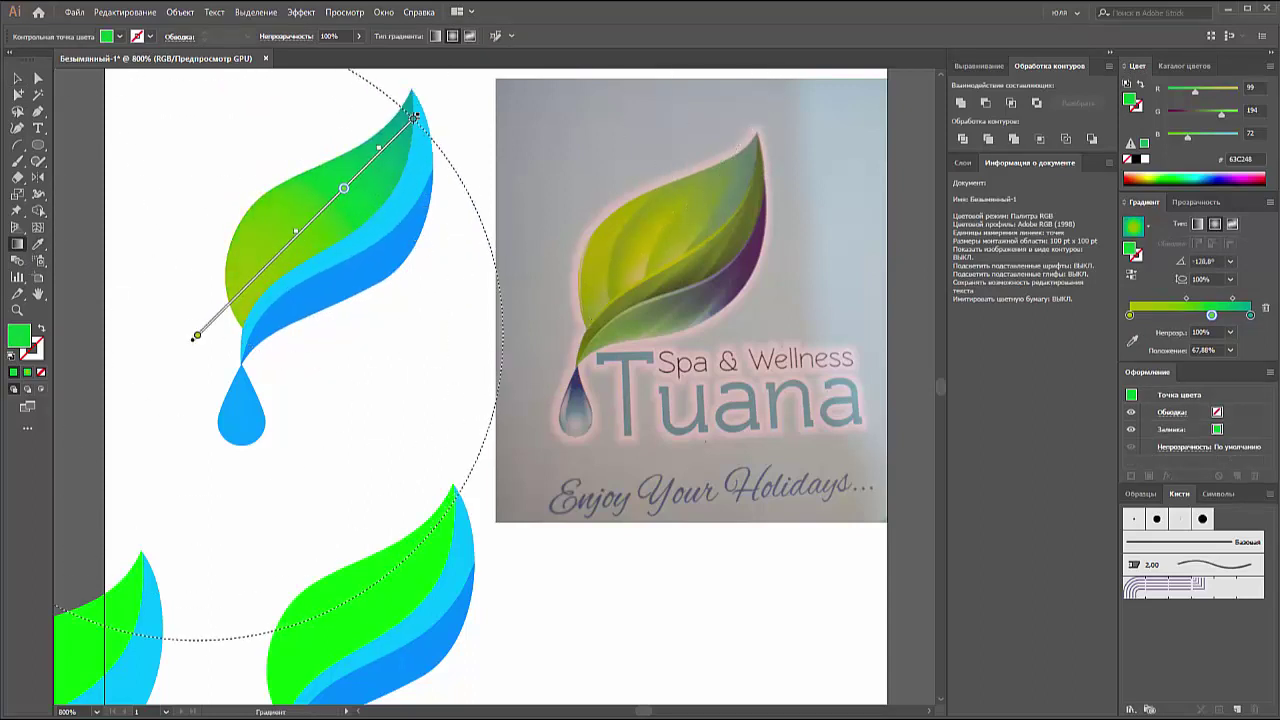
pyautogui.click(17, 78)
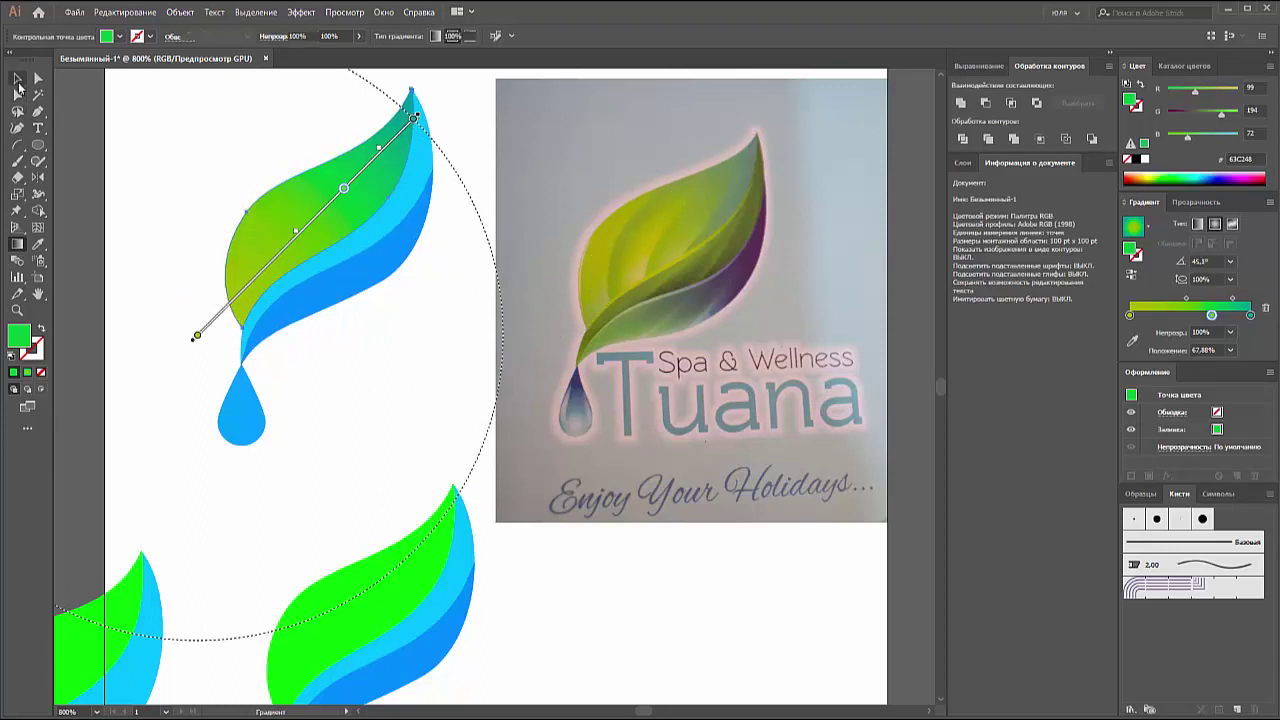
pyautogui.click(130, 131)
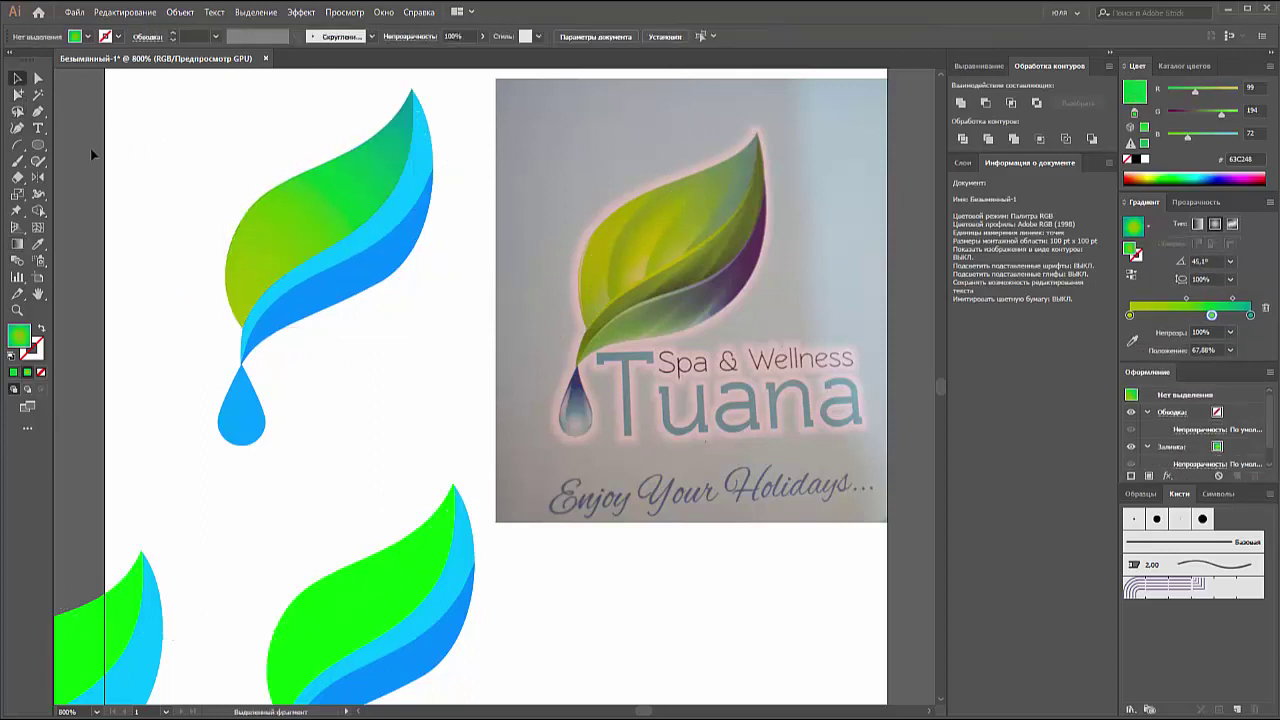
# Step: Draw a first vein arc across the leaf, bow it leftward, and stroke it black
pyautogui.click(19, 146)
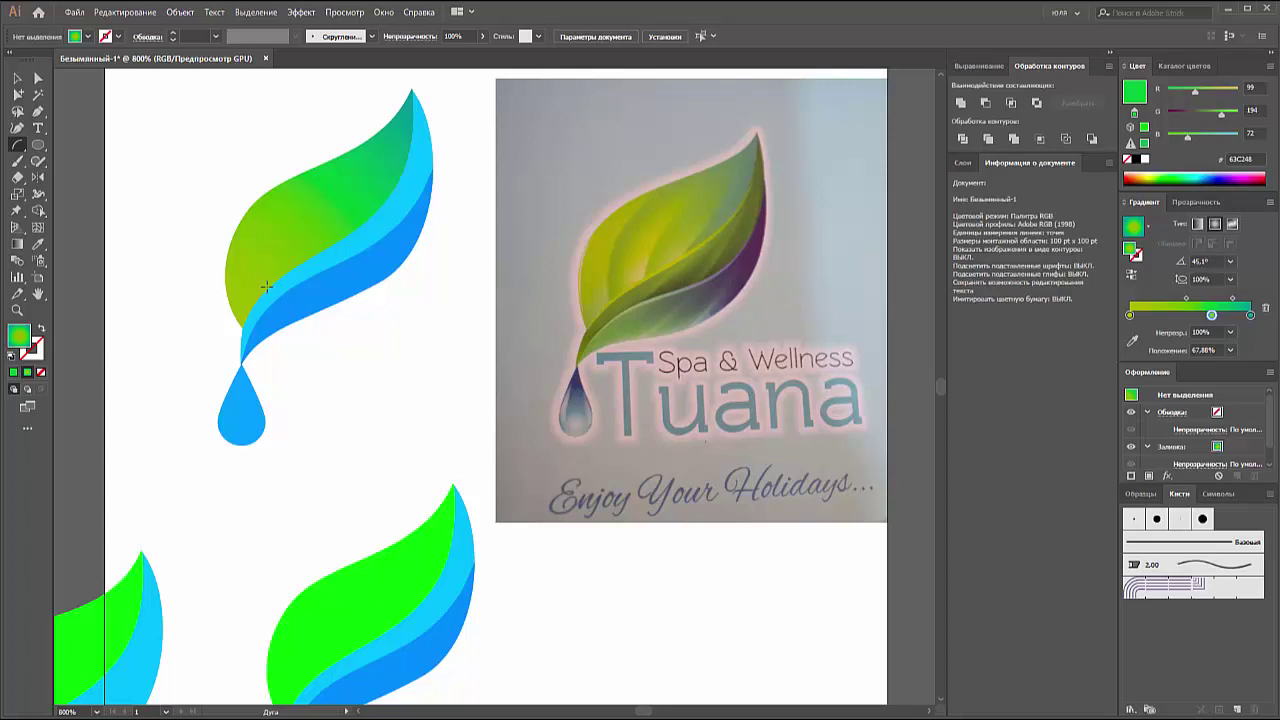
pyautogui.moveTo(262, 291); pyautogui.dragTo(276, 184)
pyautogui.click(17, 86)
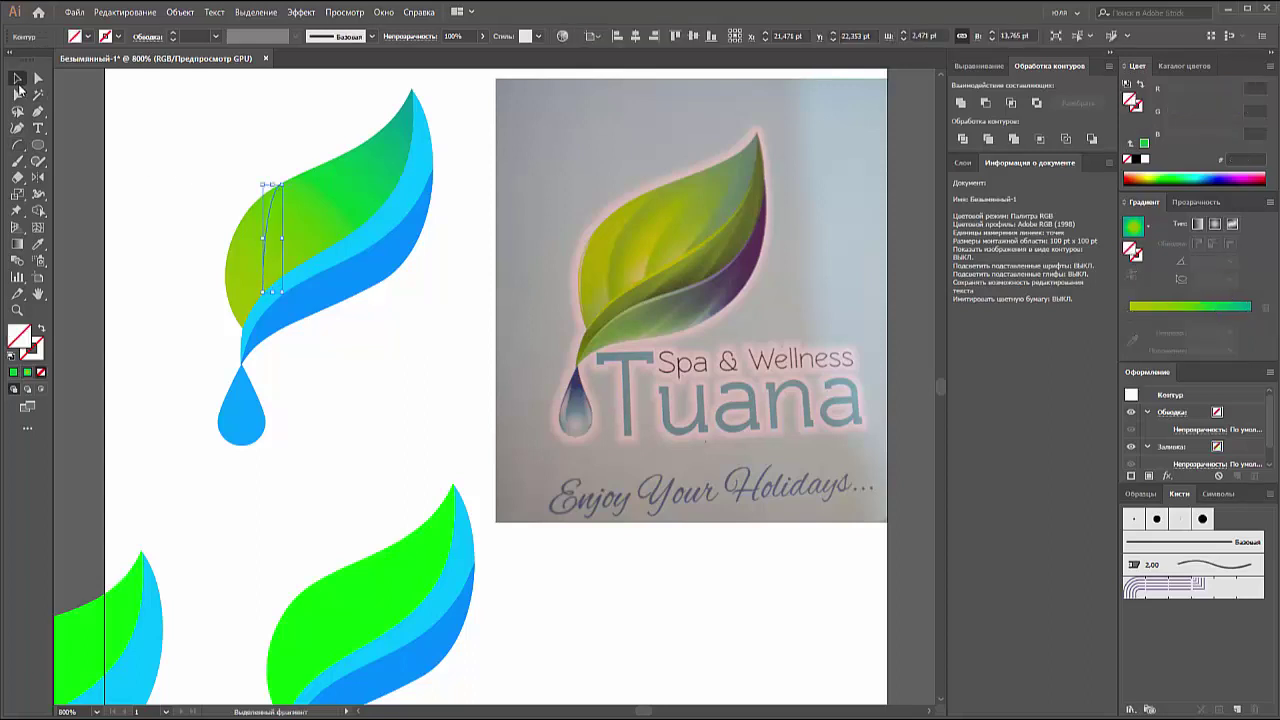
pyautogui.press('a')
pyautogui.click(261, 293)
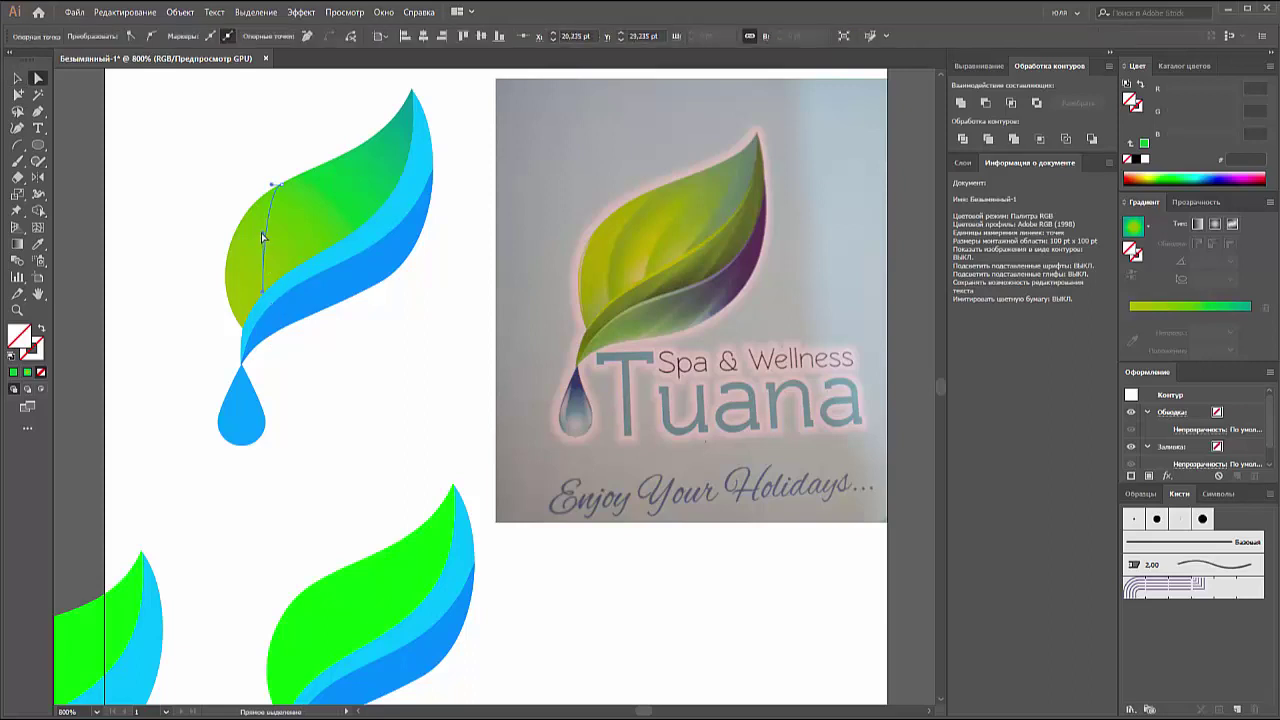
pyautogui.moveTo(264, 238); pyautogui.dragTo(243, 260)
pyautogui.moveTo(273, 186); pyautogui.dragTo(261, 203)
pyautogui.click(283, 188)
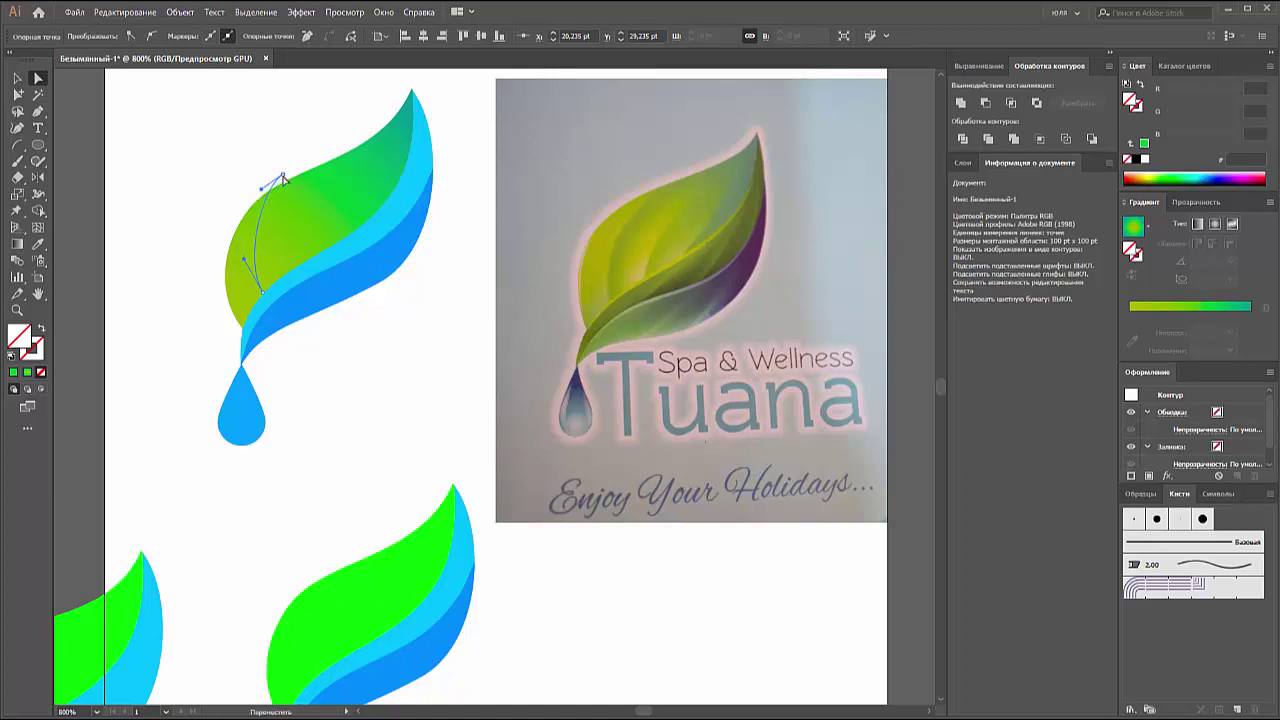
pyautogui.click(264, 300)
pyautogui.click(1137, 160)
pyautogui.click(112, 205)
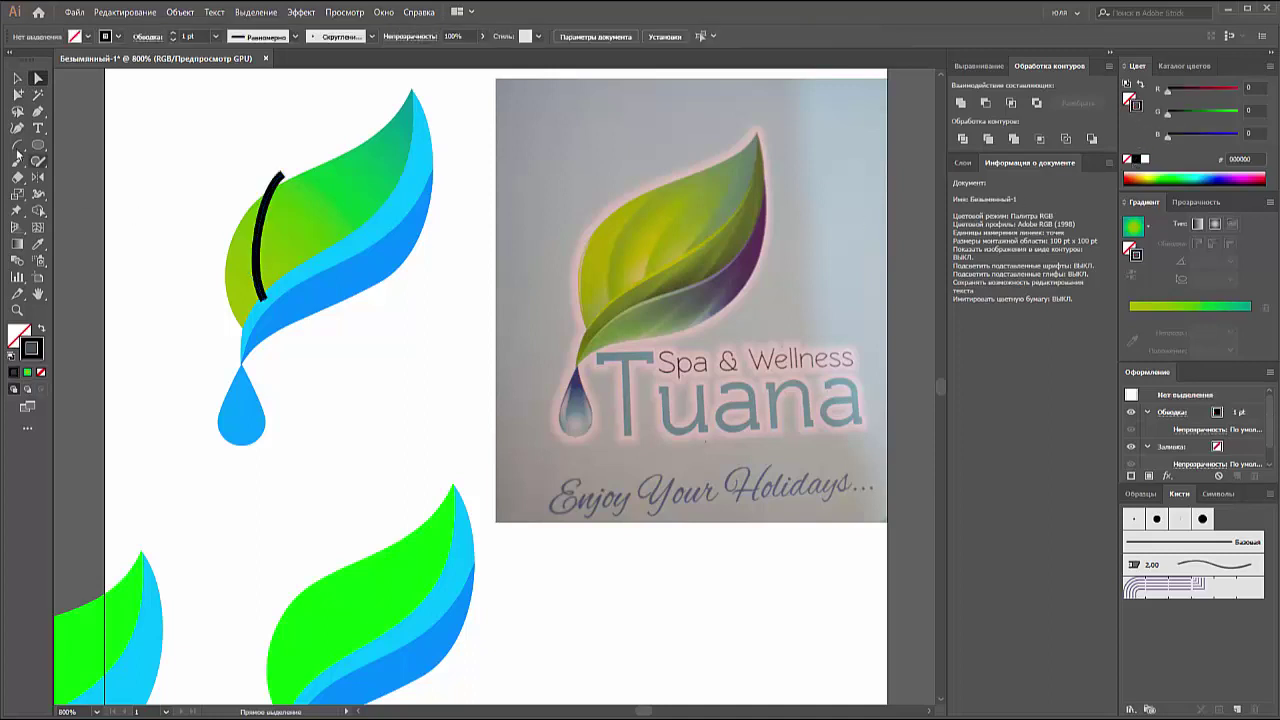
# Step: Draw second and third vein arcs toward the tip and reshape the right arc's curve
pyautogui.click(17, 145)
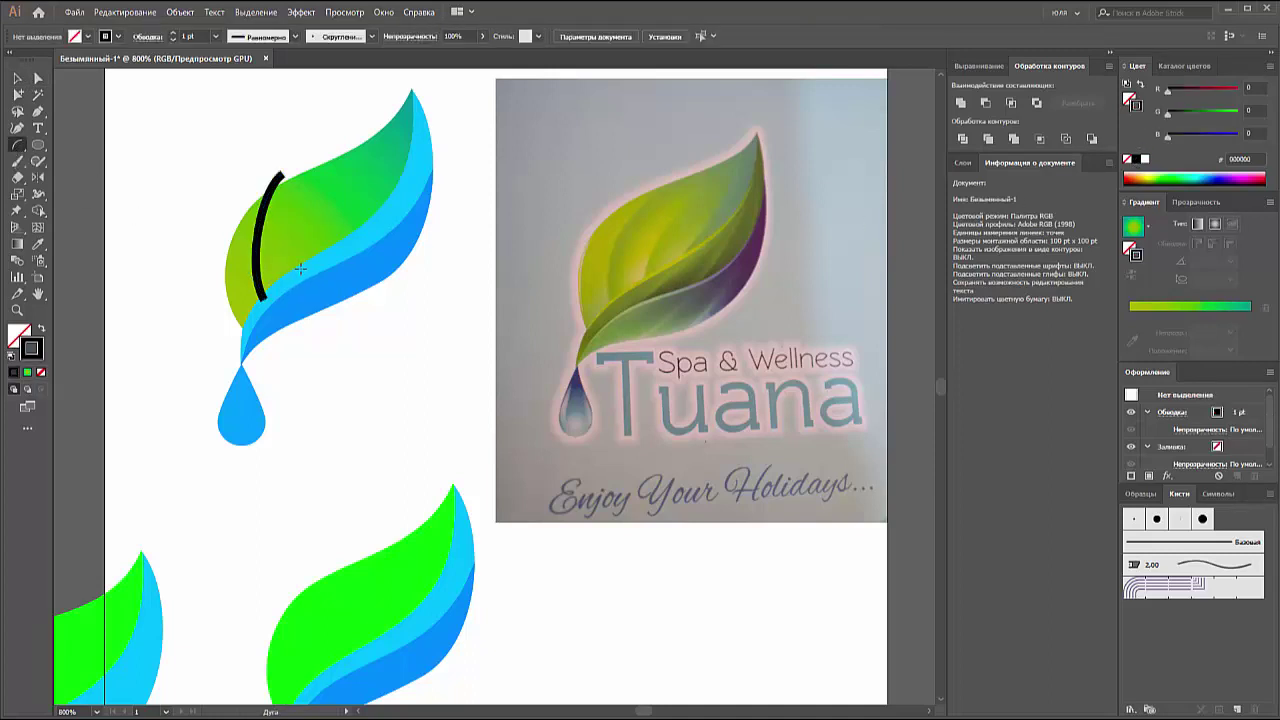
pyautogui.moveTo(305, 181); pyautogui.dragTo(339, 141)
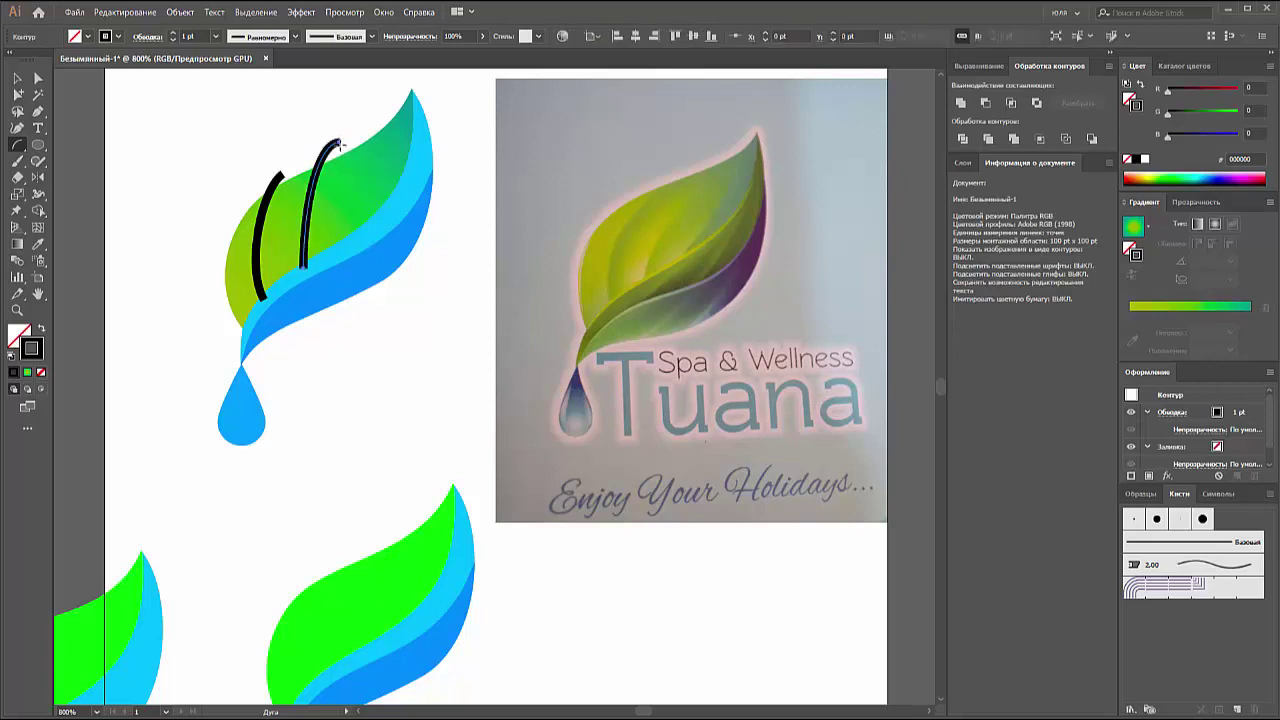
pyautogui.moveTo(381, 100); pyautogui.dragTo(313, 262)
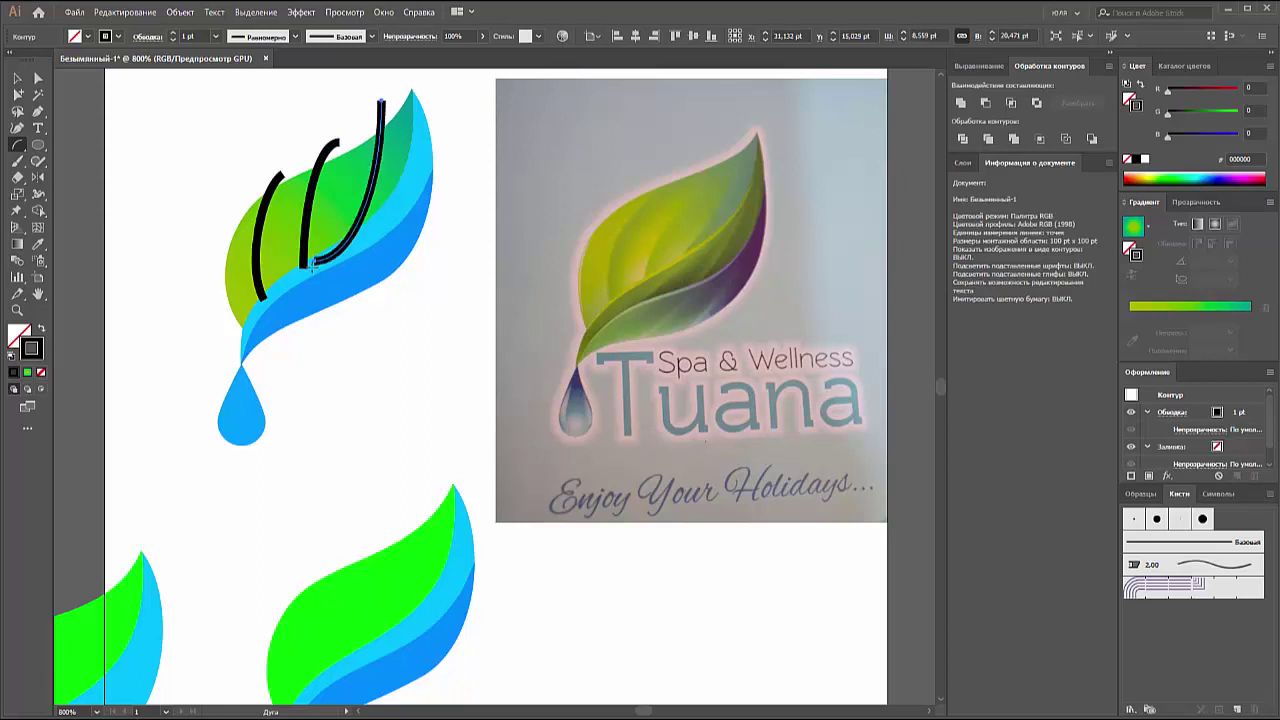
pyautogui.press('a')
pyautogui.click(295, 266)
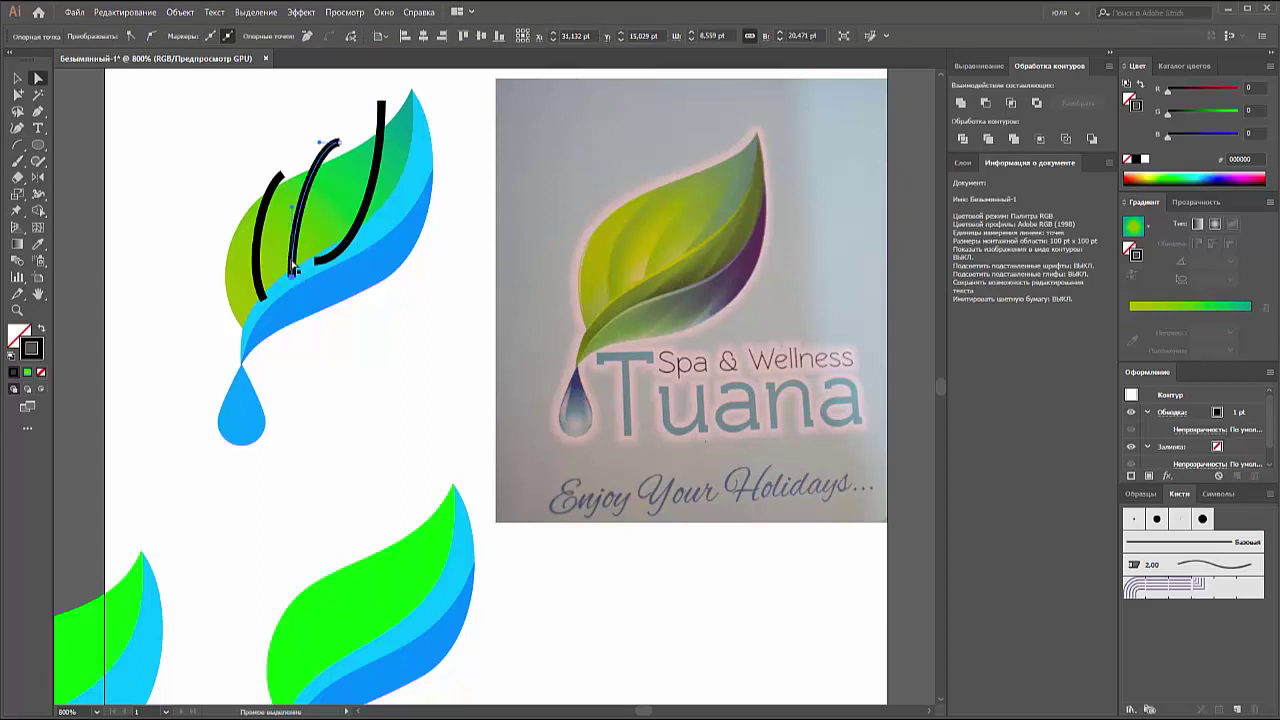
pyautogui.click(293, 266)
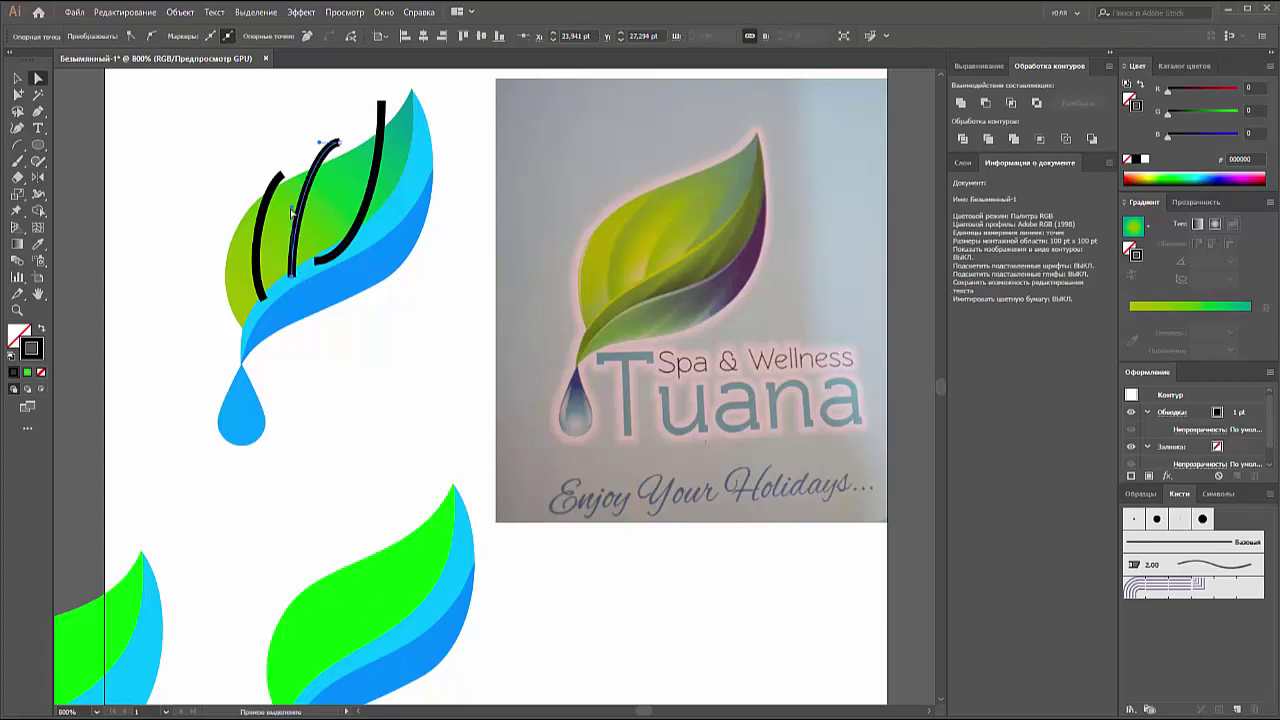
pyautogui.click(315, 261)
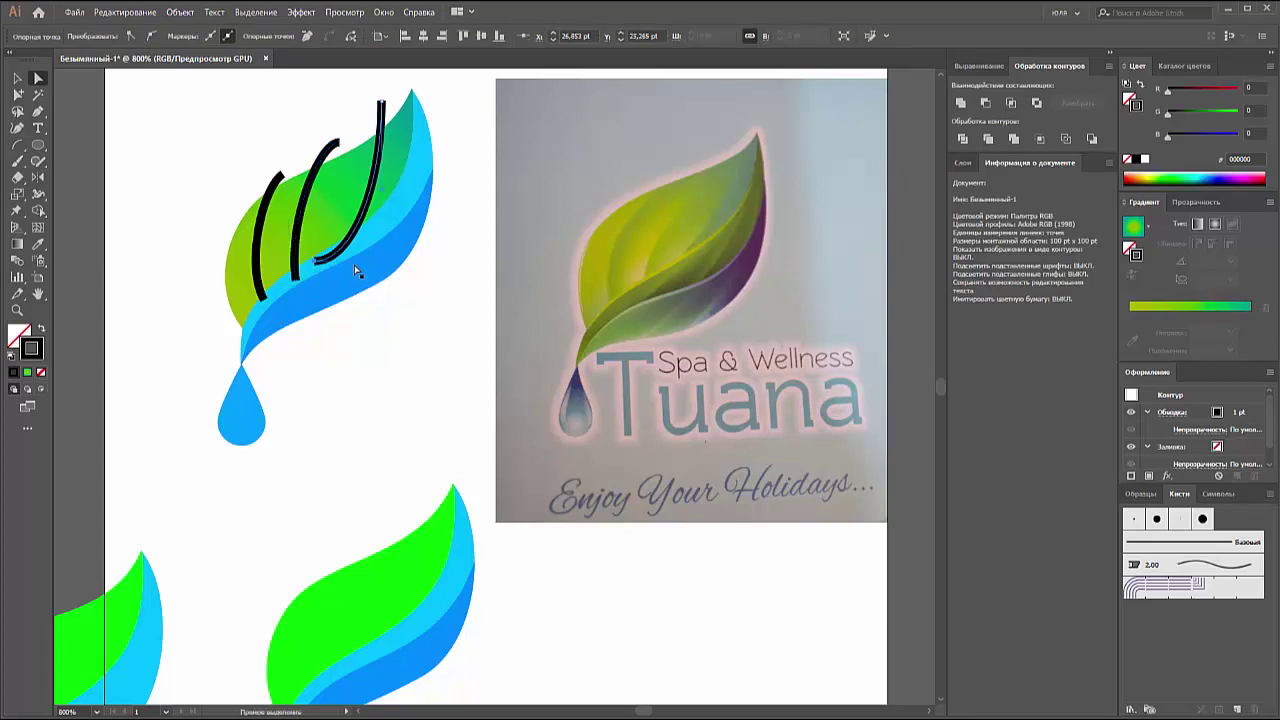
pyautogui.moveTo(371, 206); pyautogui.dragTo(370, 193)
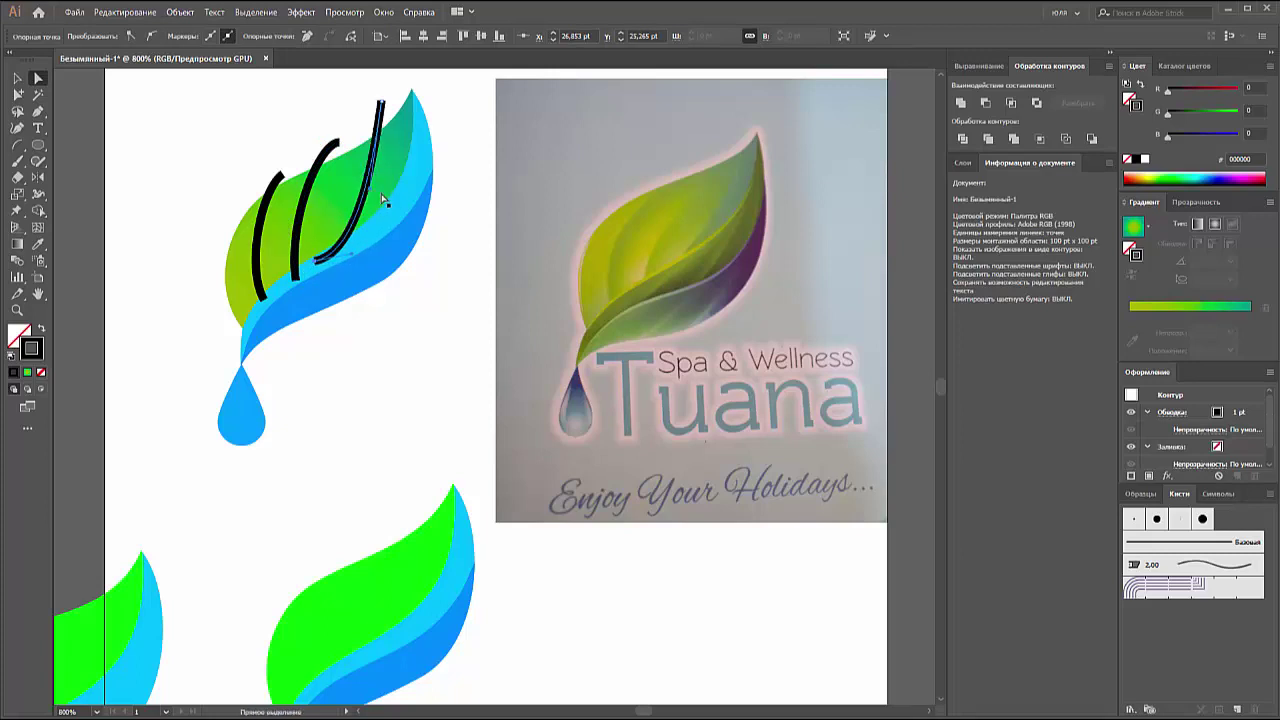
# Step: Adjust the top ends of the middle and left vein arcs
pyautogui.click(344, 146)
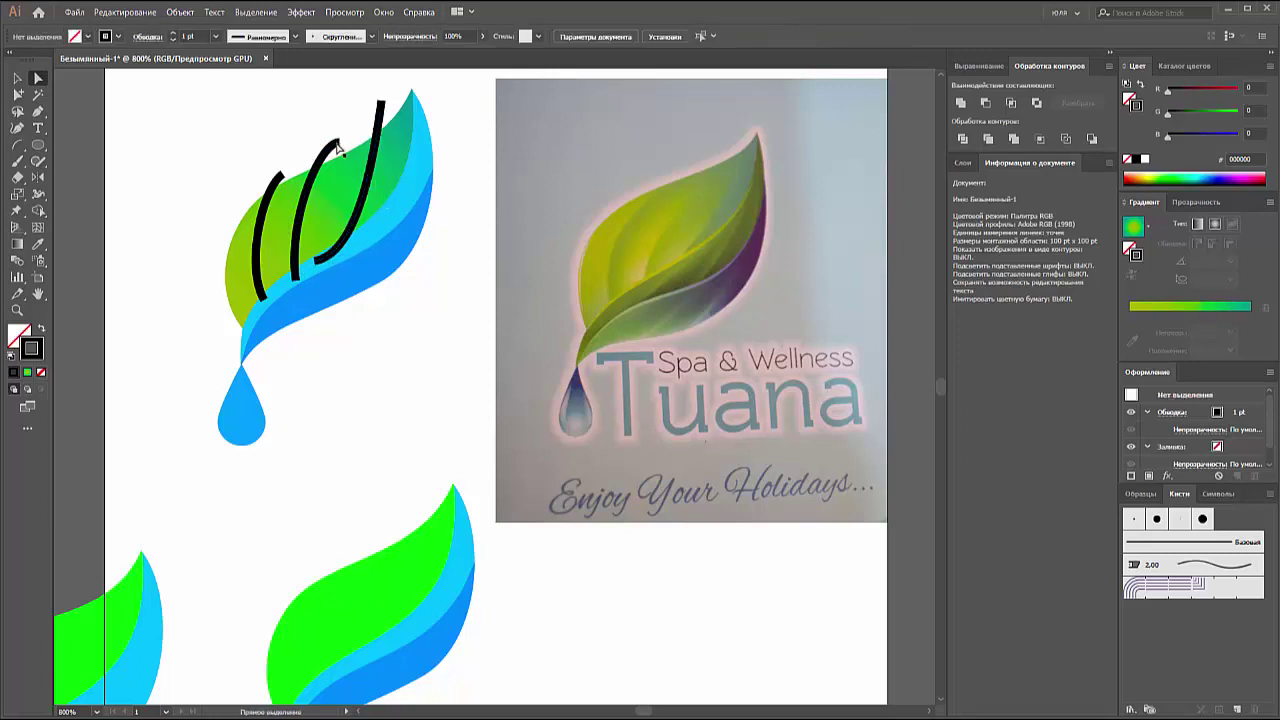
pyautogui.click(340, 147)
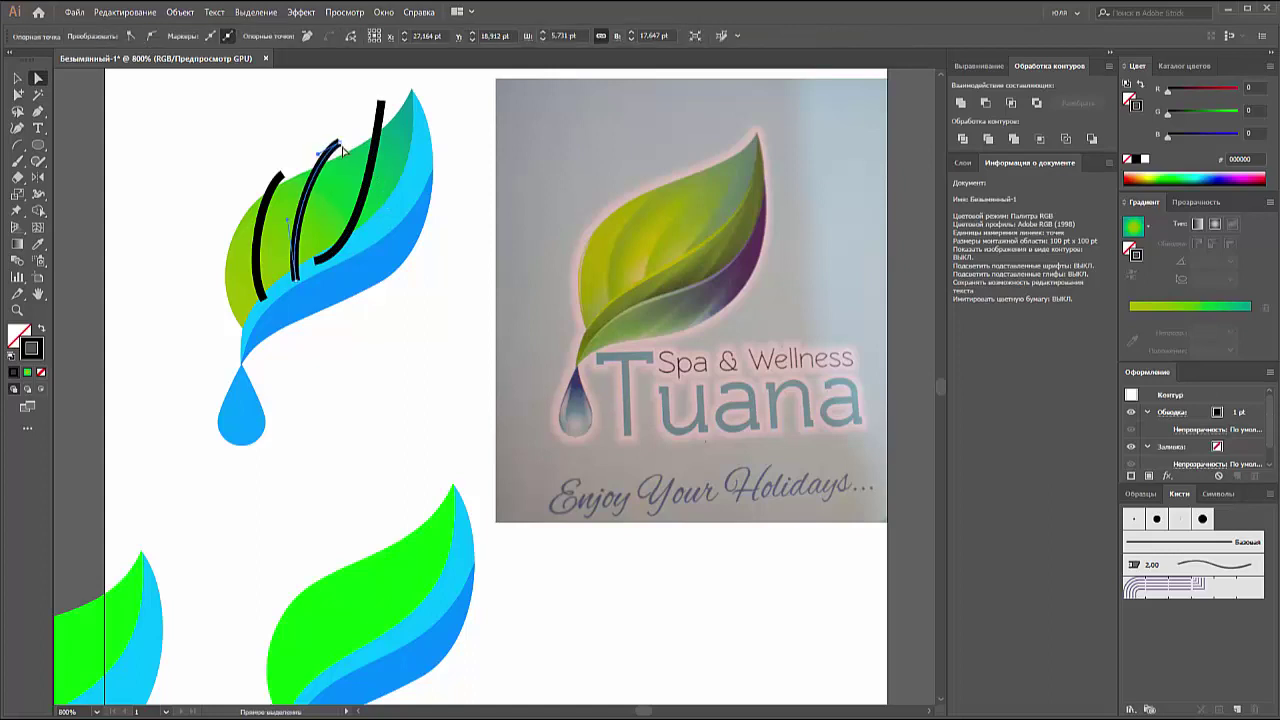
pyautogui.moveTo(340, 147); pyautogui.dragTo(346, 144)
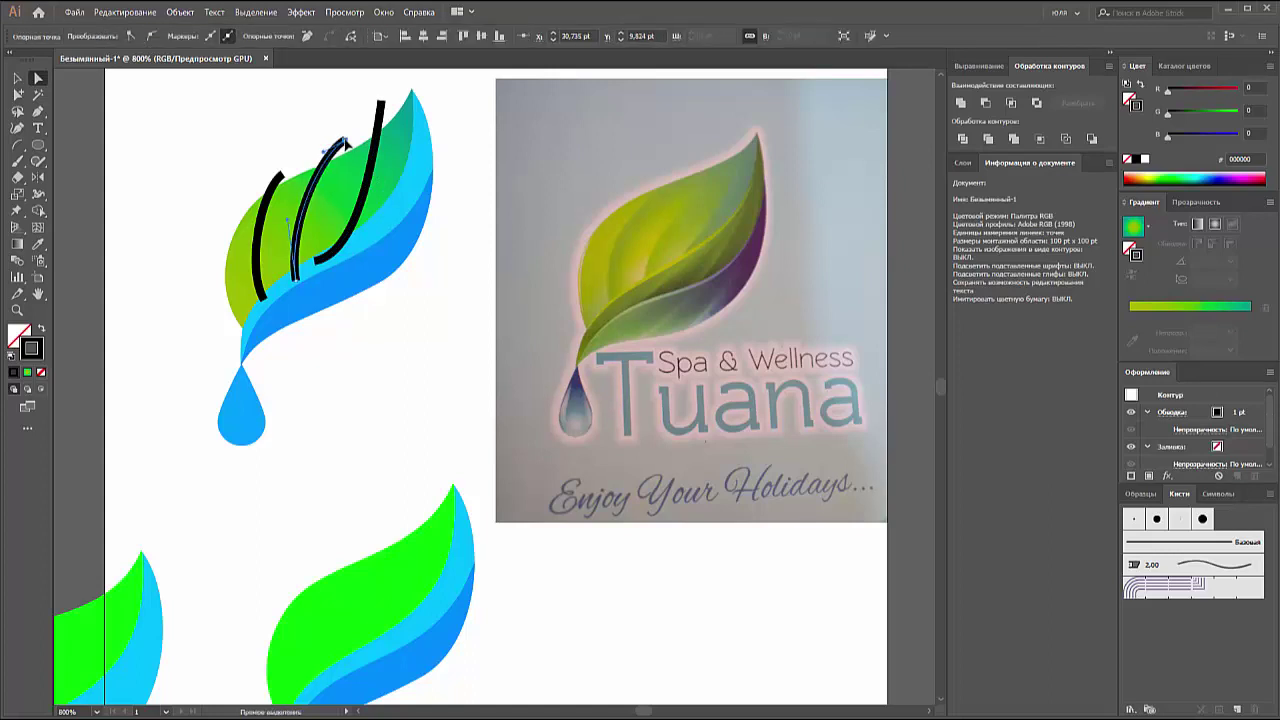
pyautogui.moveTo(282, 176); pyautogui.dragTo(257, 204)
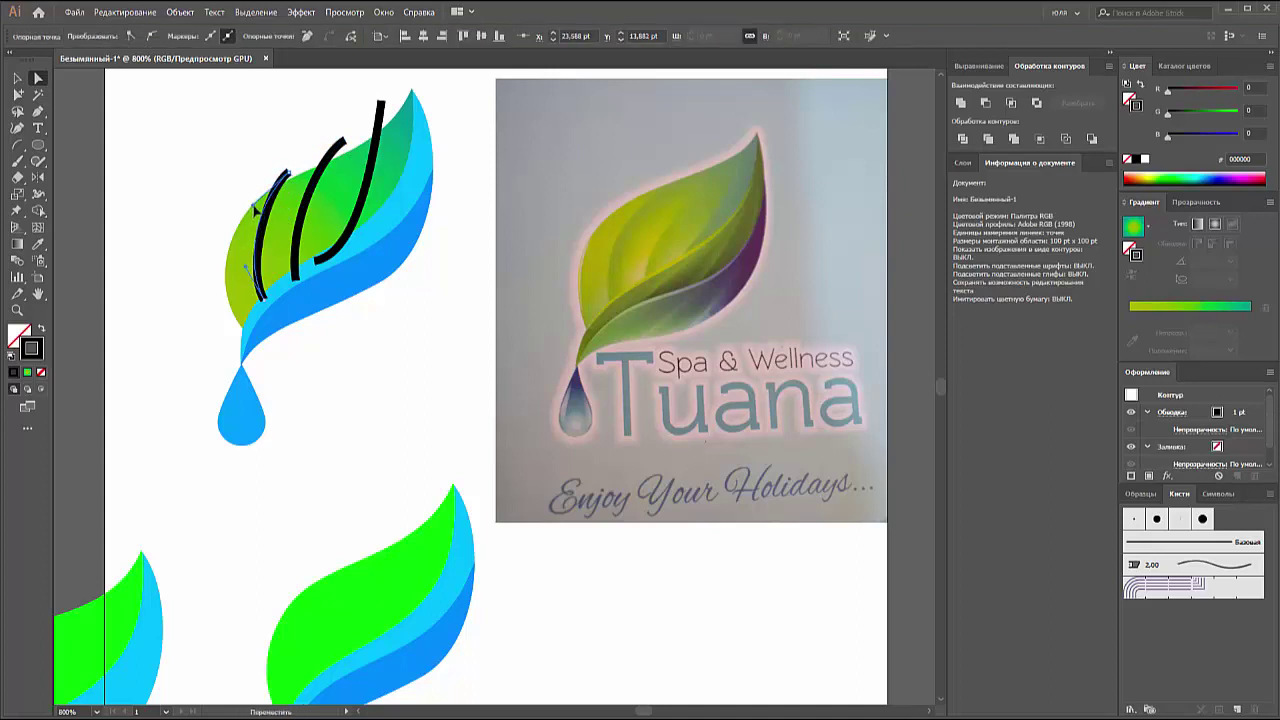
pyautogui.click(265, 298)
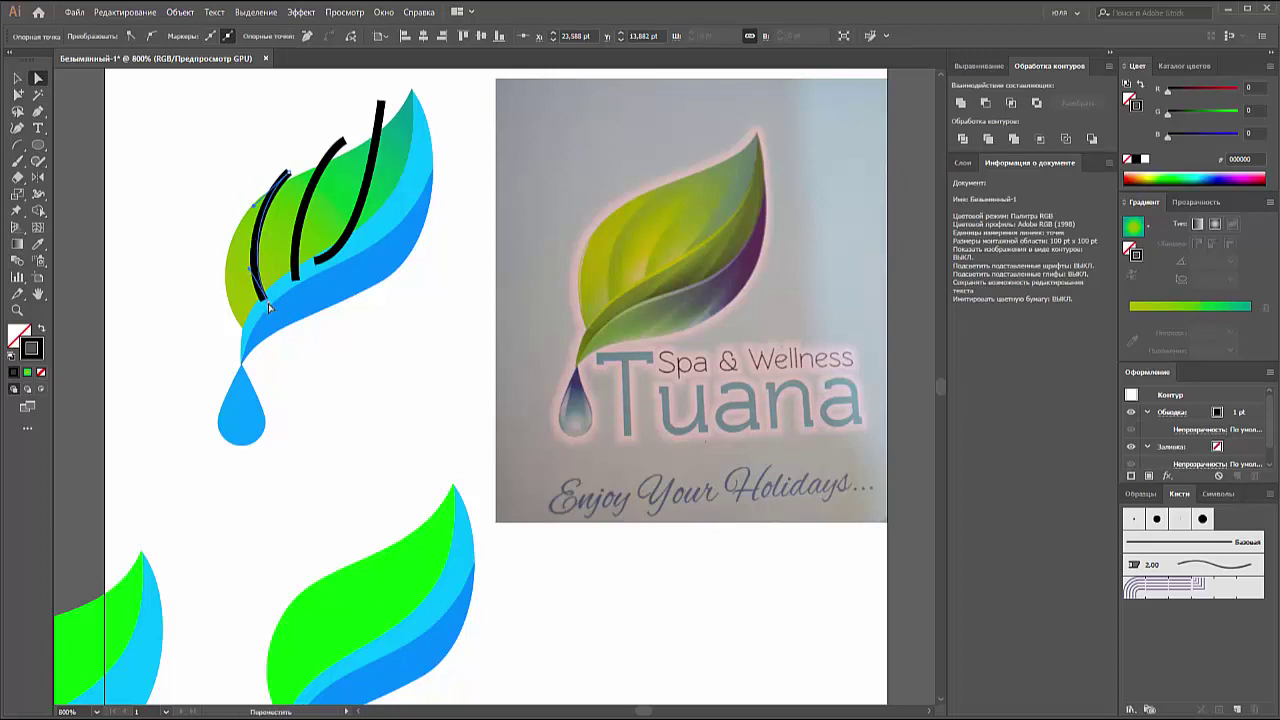
pyautogui.click(167, 199)
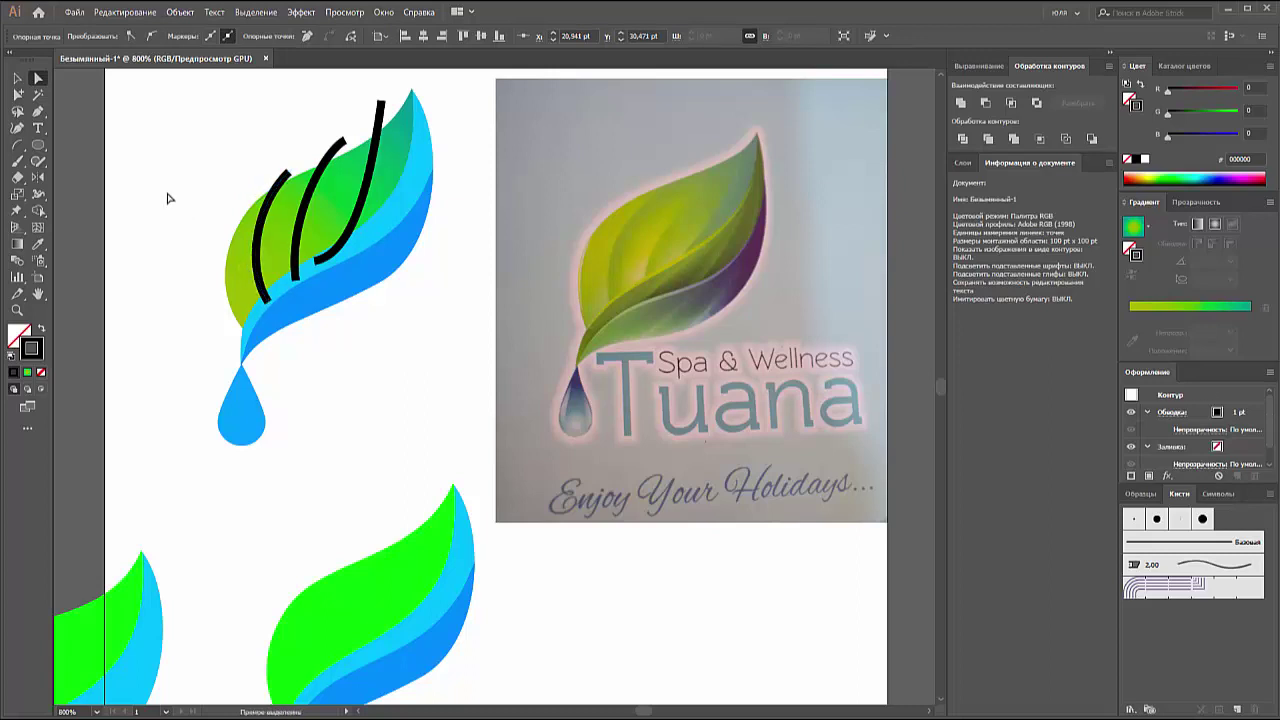
# Step: Click through the green leaf, bands and third vein, then deselect everything
pyautogui.click(350, 240)
pyautogui.click(324, 258)
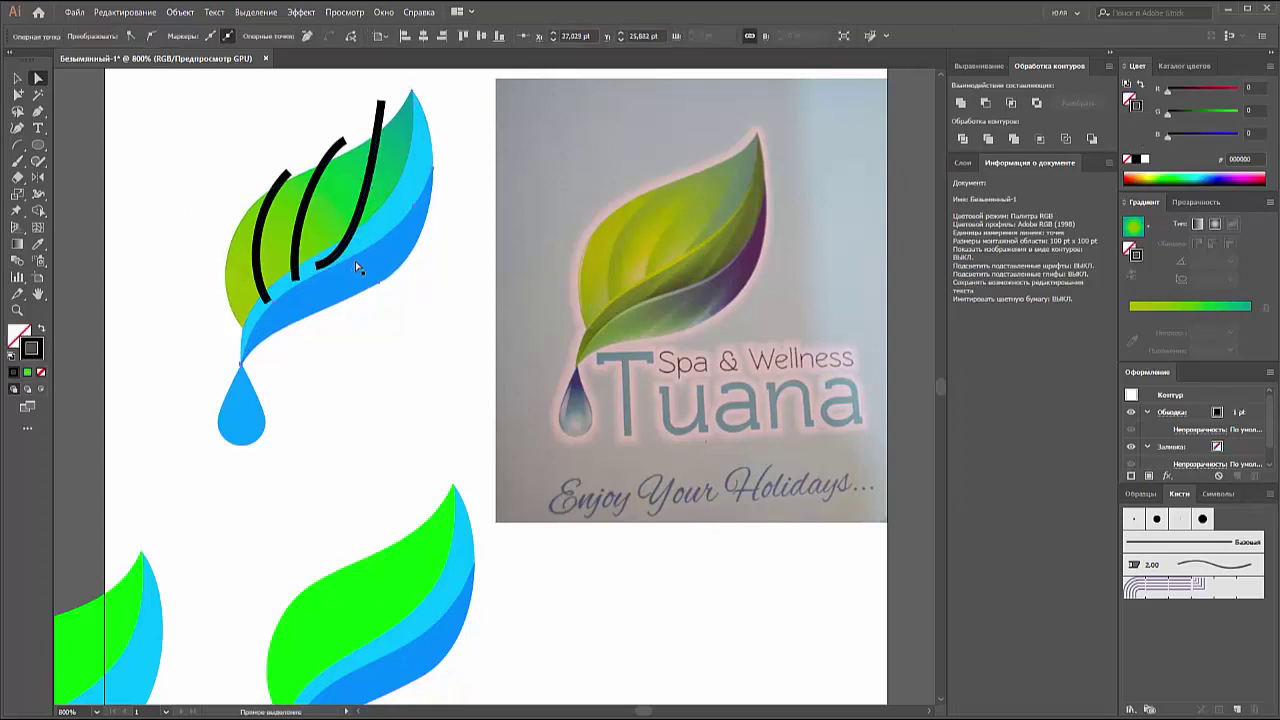
pyautogui.click(350, 250)
pyautogui.click(341, 256)
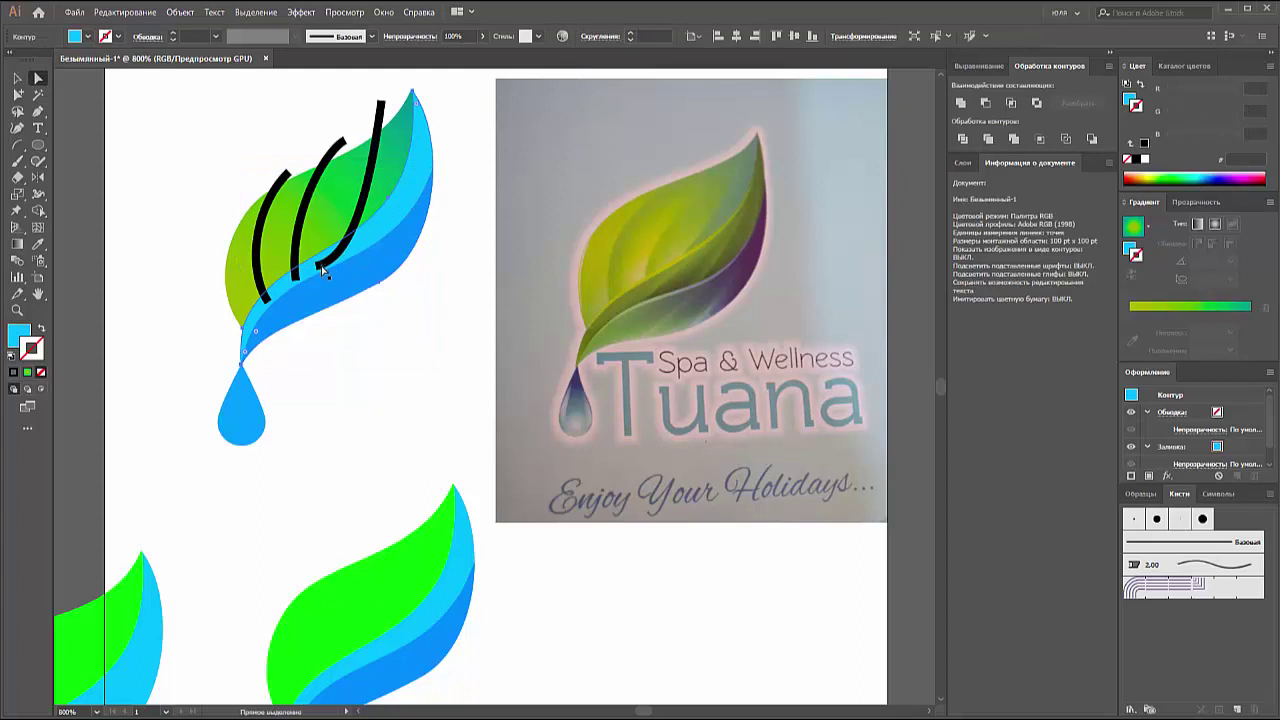
pyautogui.click(322, 268)
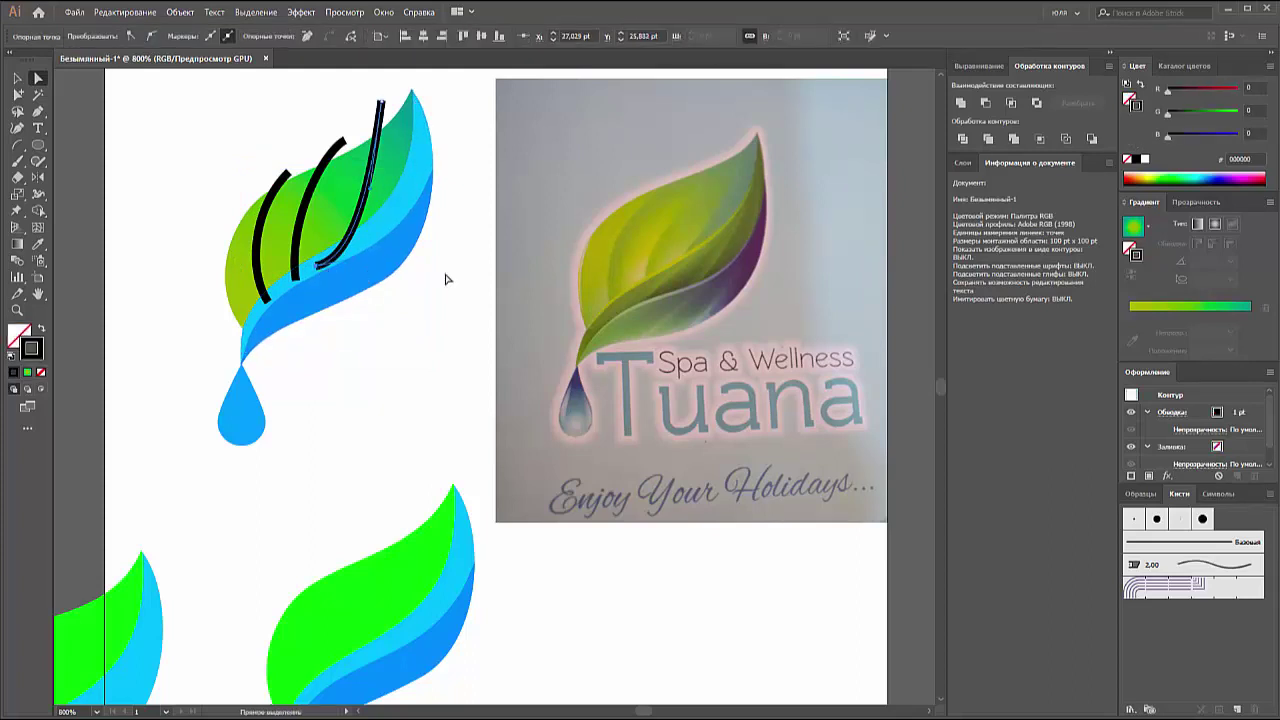
pyautogui.click(391, 169)
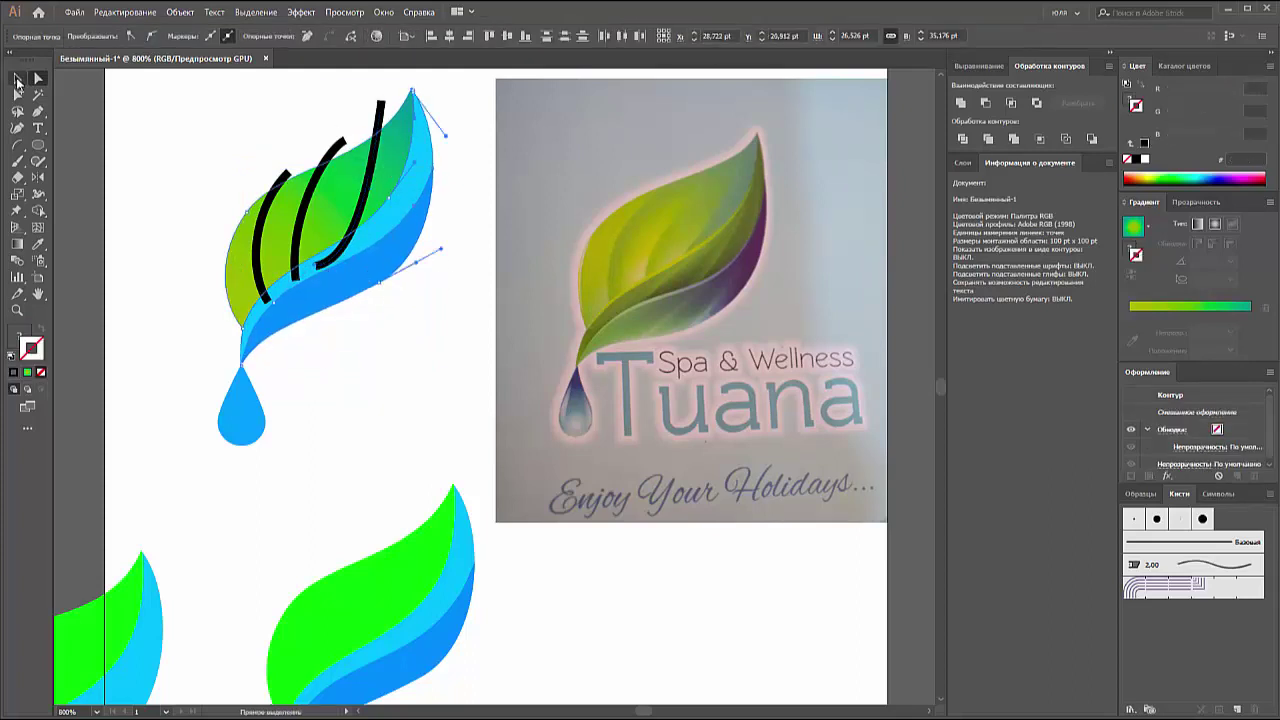
pyautogui.click(17, 79)
pyautogui.click(445, 205)
pyautogui.click(400, 148)
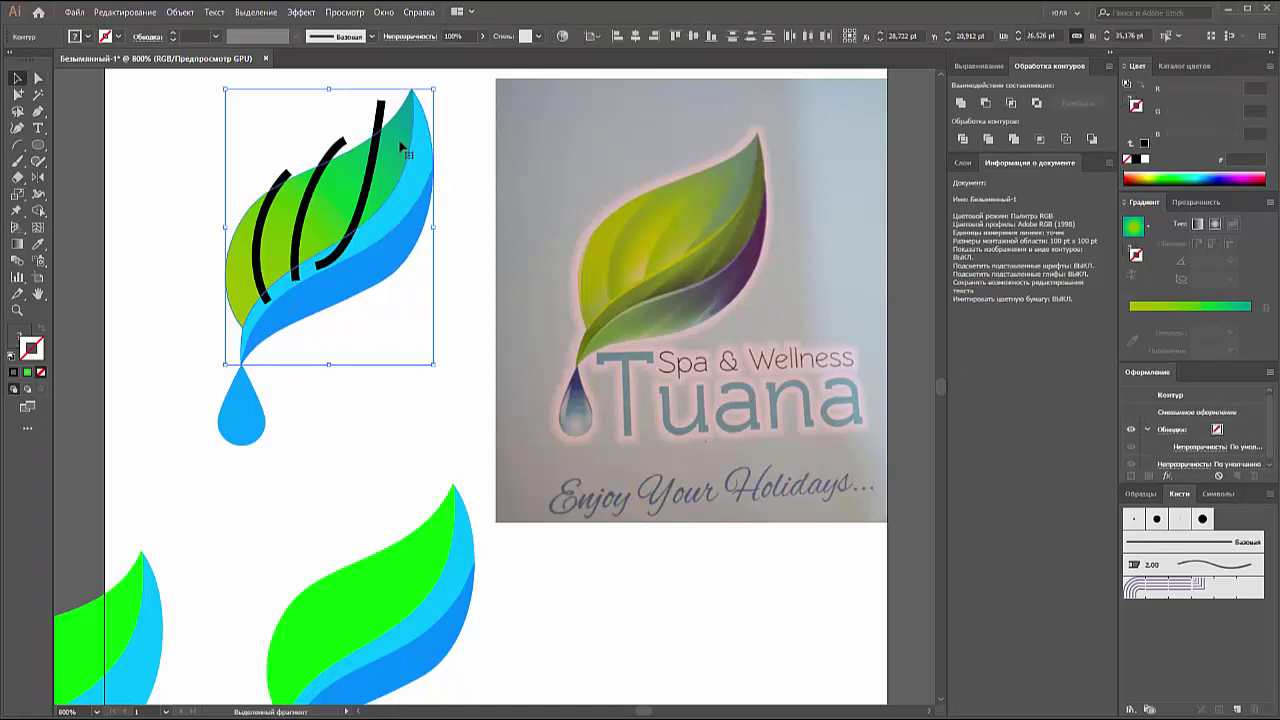
pyautogui.hotkey('ctrl', 'shift', 'a')
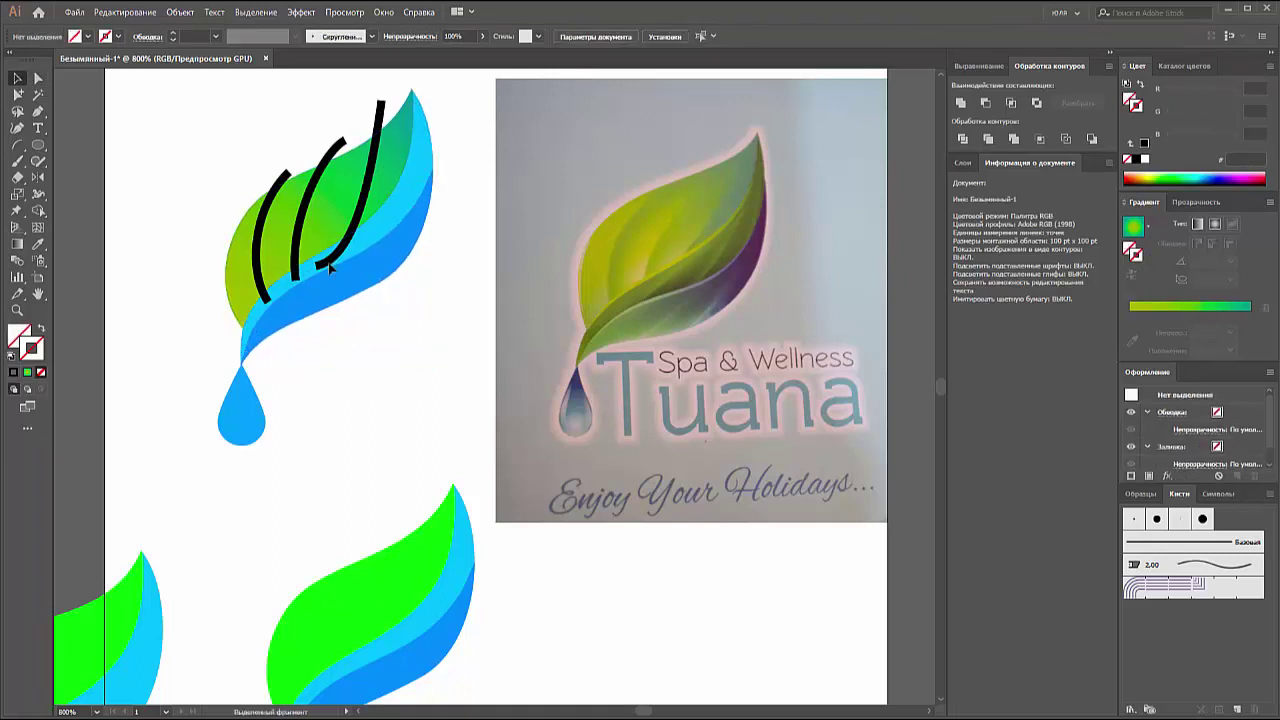
# Step: Select the third vein stroke, lock it with Ctrl+2, then unlock it again
pyautogui.click(328, 265)
pyautogui.click(180, 12)
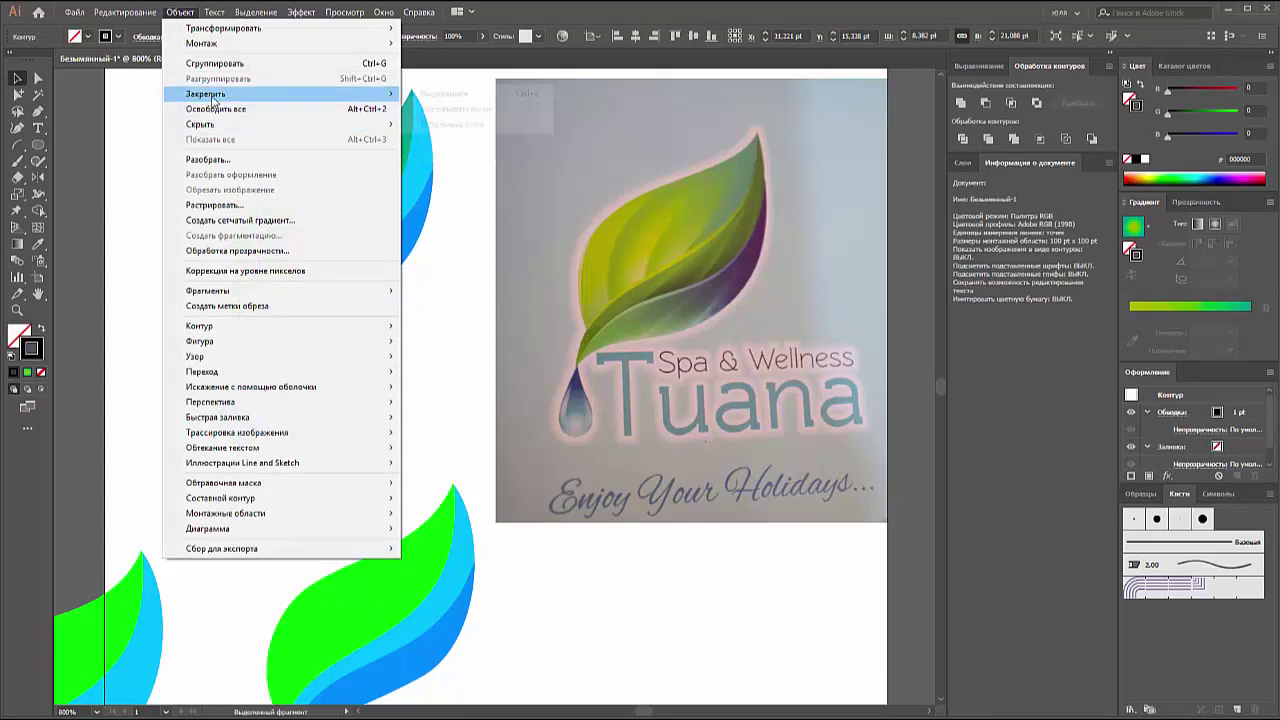
pyautogui.moveTo(206, 93)
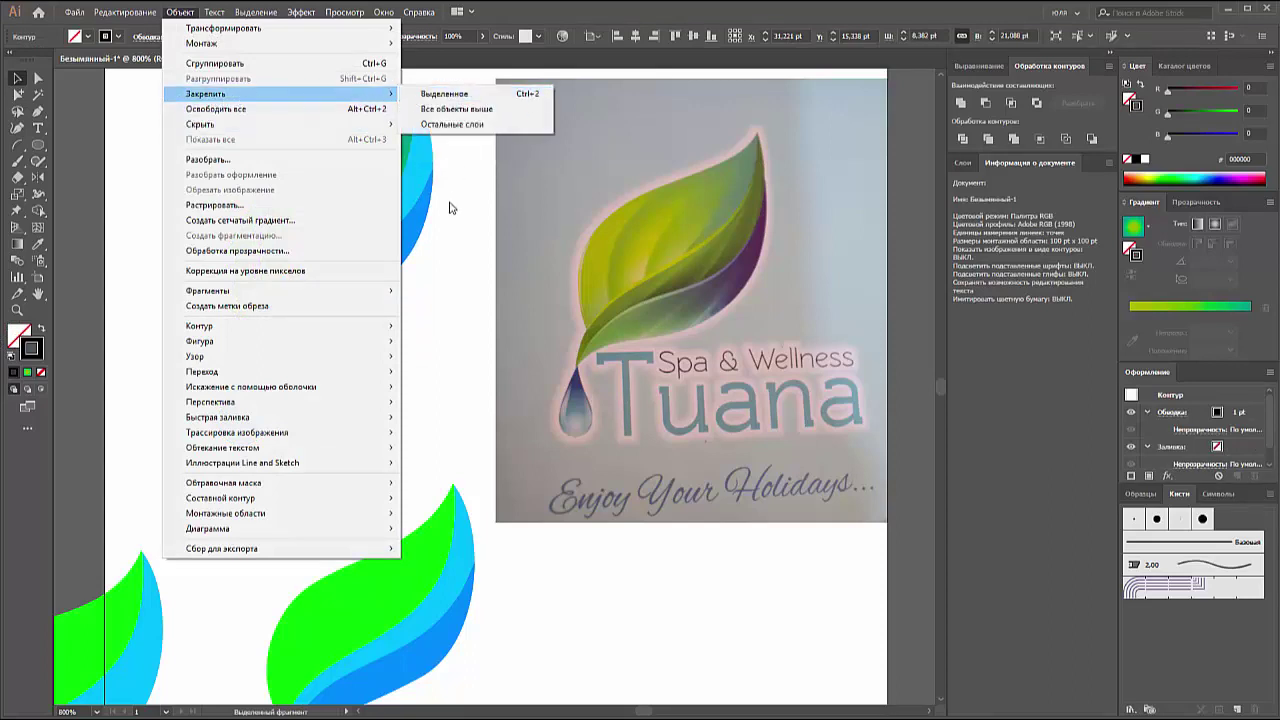
pyautogui.hotkey('ctrl', '2')
pyautogui.hotkey('ctrl', 'alt', '2')
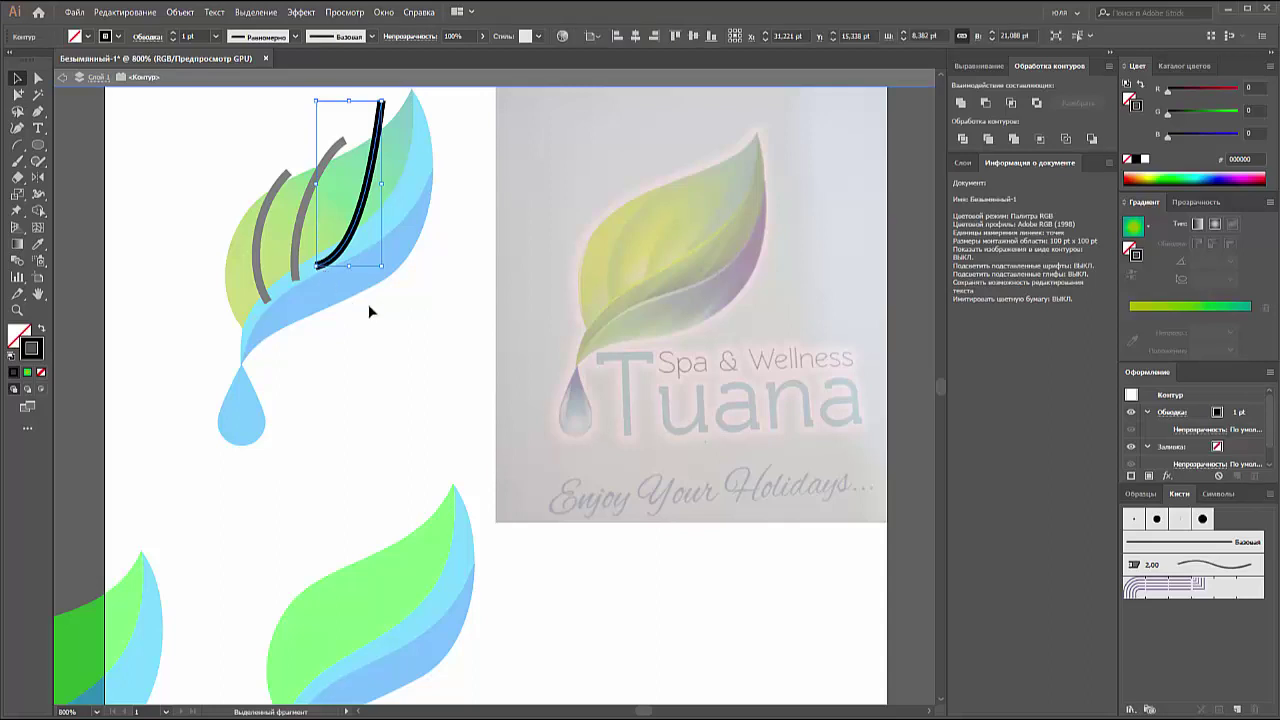
pyautogui.click(368, 304)
pyautogui.click(324, 270)
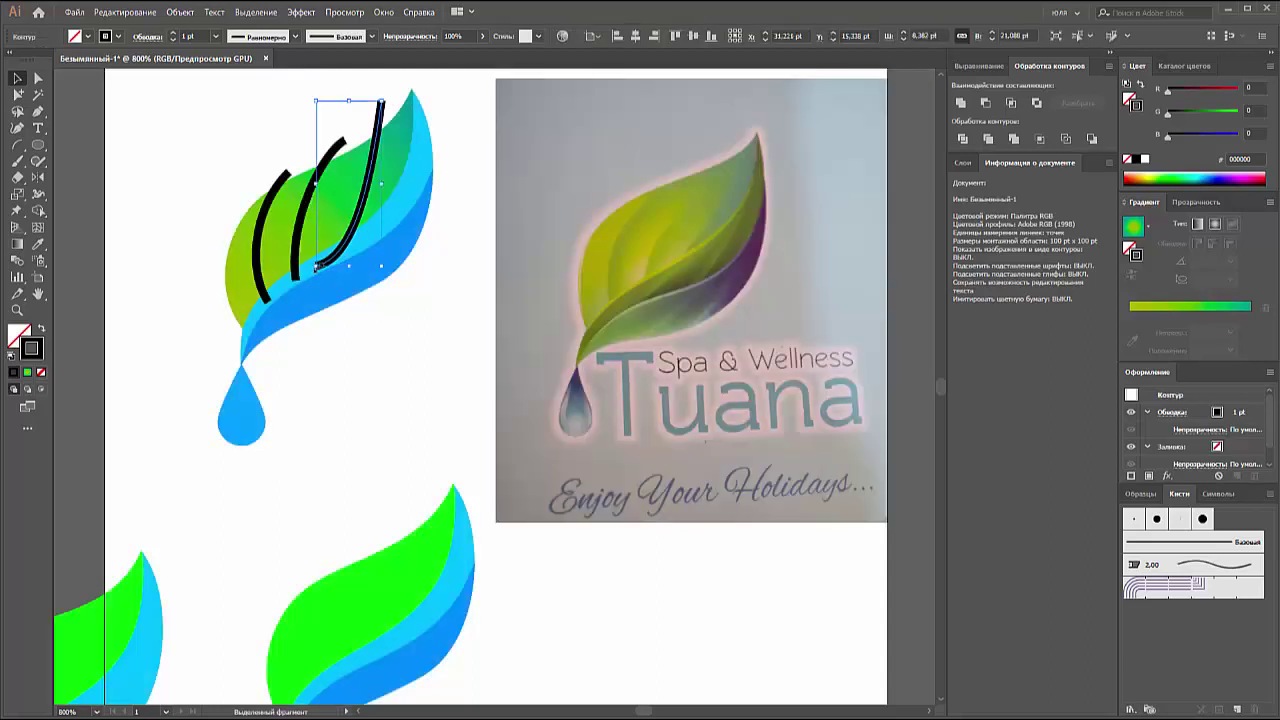
# Step: Reshape the rightmost vein into a straighter stroke with its lower end pulled up
pyautogui.press('a')
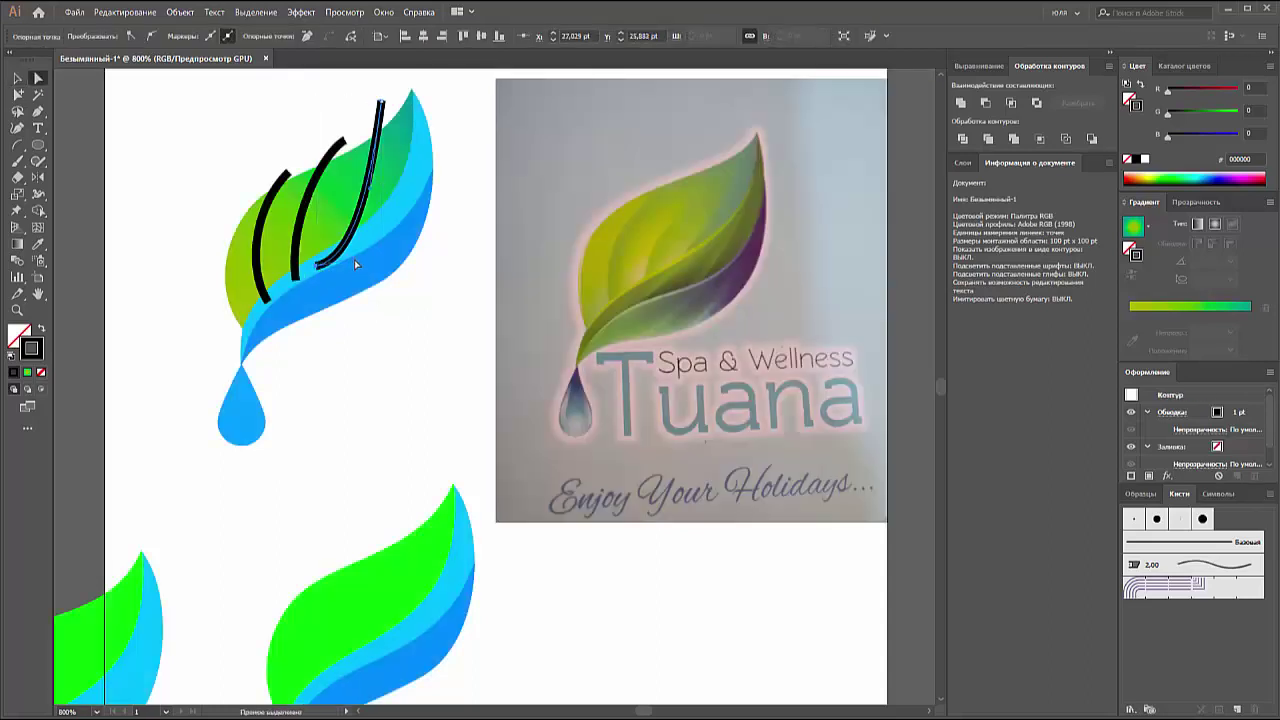
pyautogui.moveTo(352, 261); pyautogui.dragTo(353, 242)
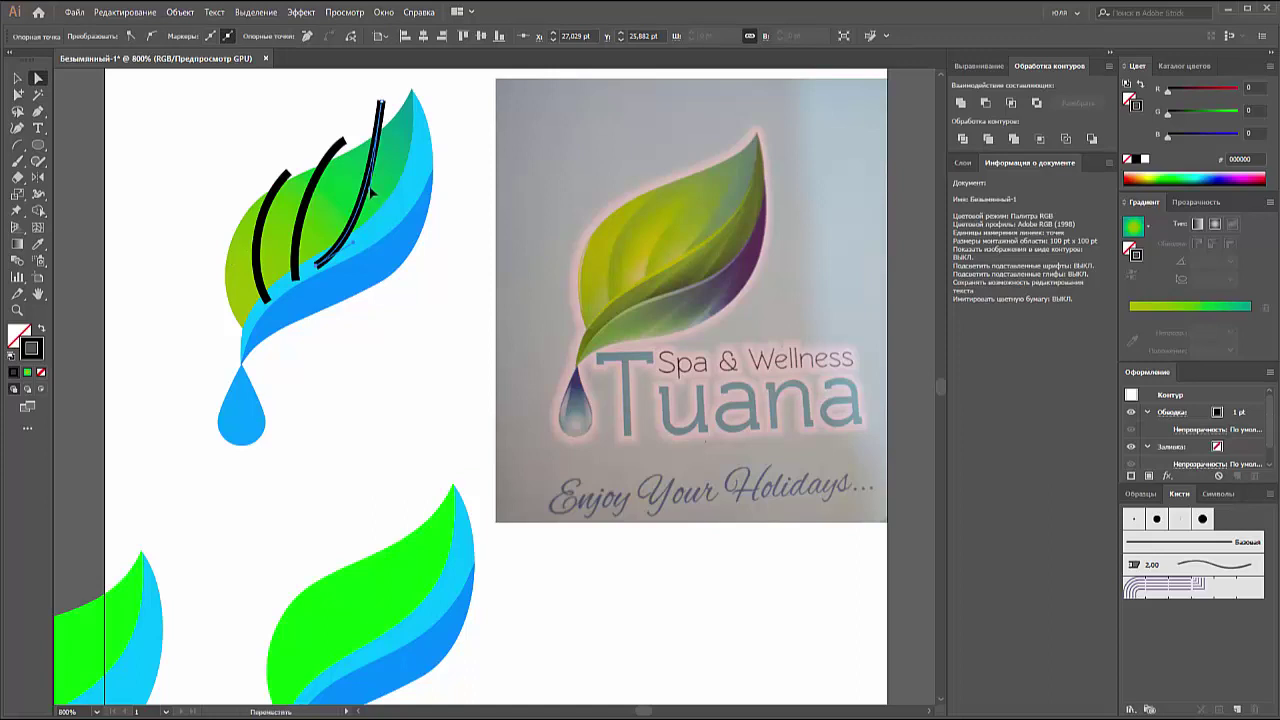
pyautogui.moveTo(354, 242)
pyautogui.mouseDown()
pyautogui.moveTo(338, 268)
pyautogui.moveTo(337, 233)
pyautogui.mouseUp()
pyautogui.click(404, 305)
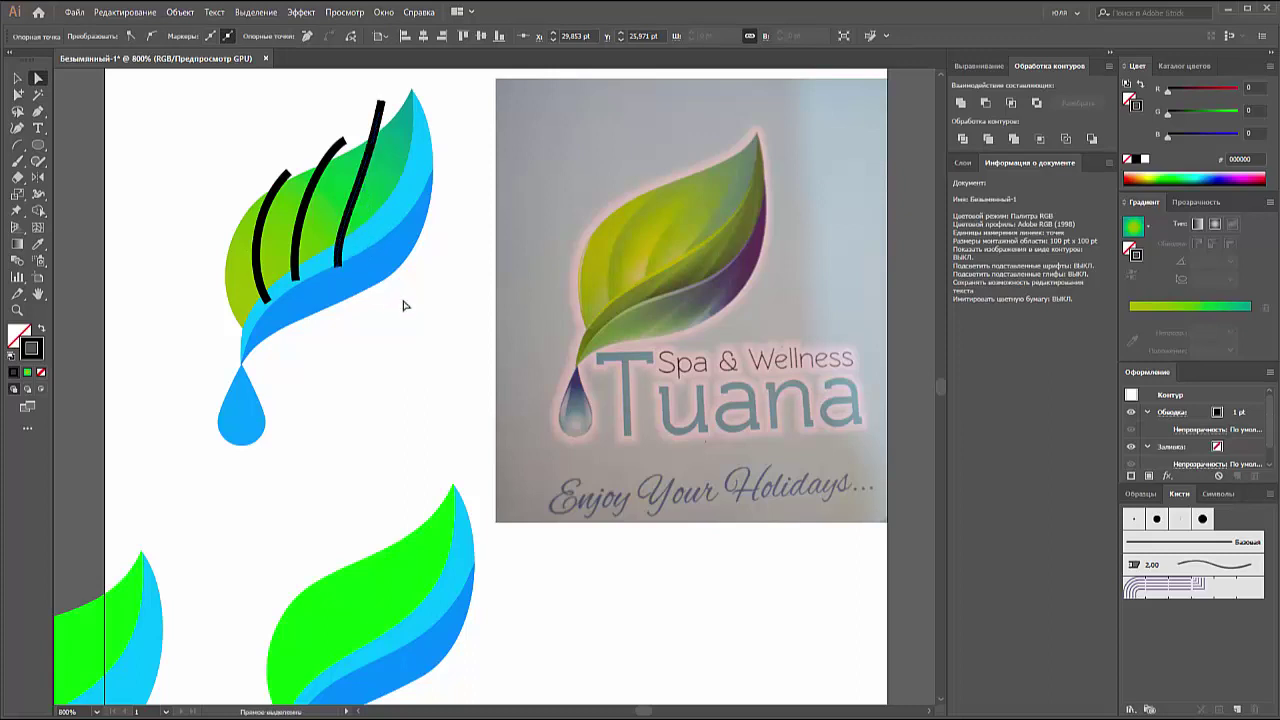
pyautogui.click(286, 174)
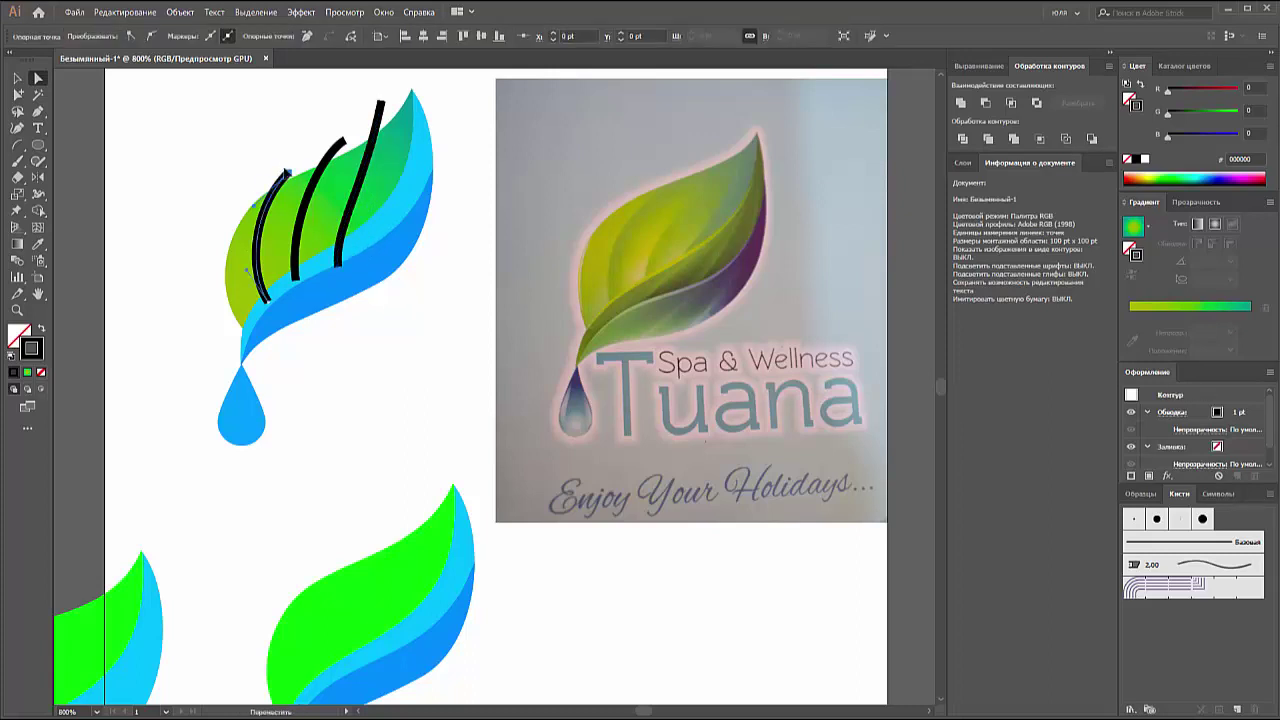
pyautogui.click(338, 156)
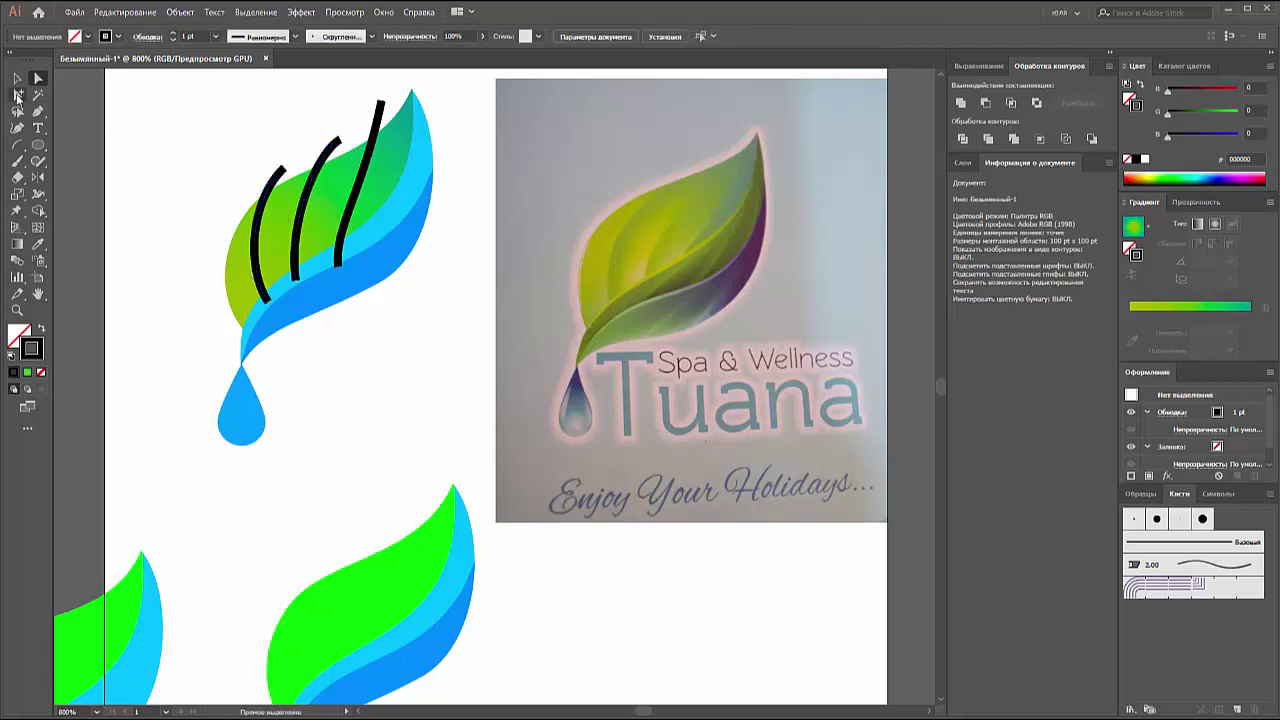
# Step: Divide the green leaf into strips along its three vein strokes with Pathfinder Divide
pyautogui.click(17, 78)
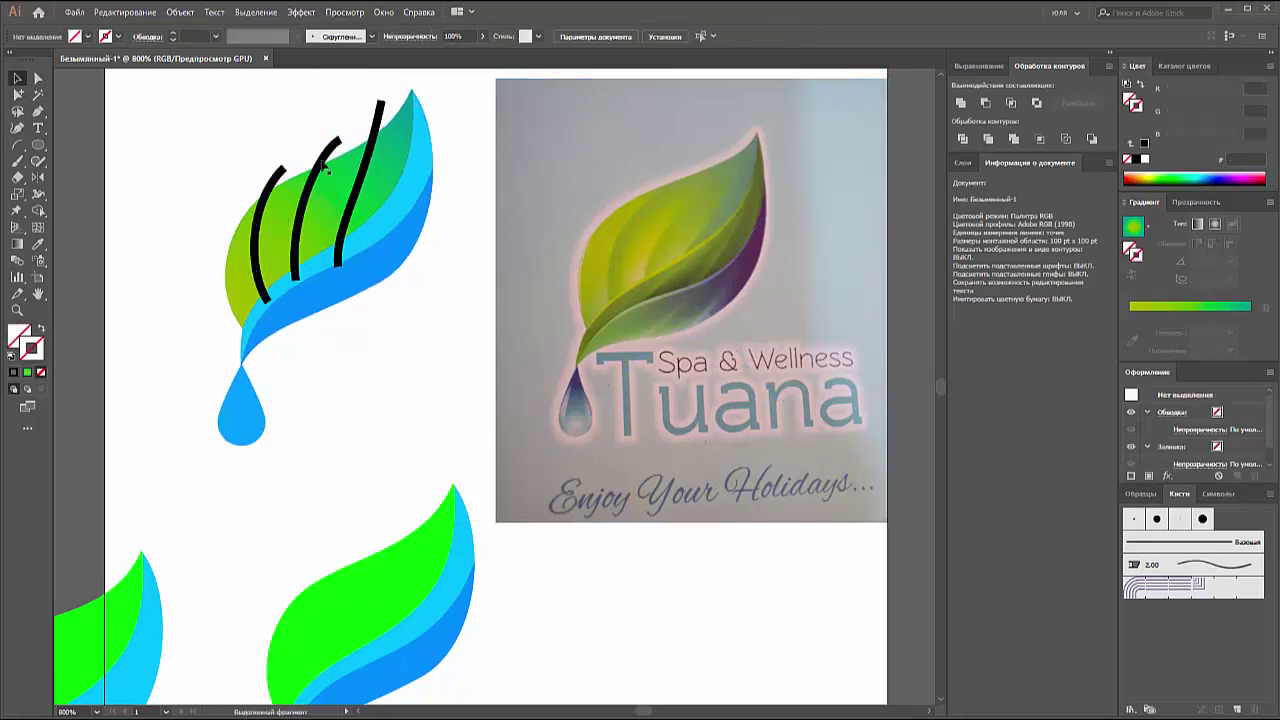
pyautogui.click(380, 163)
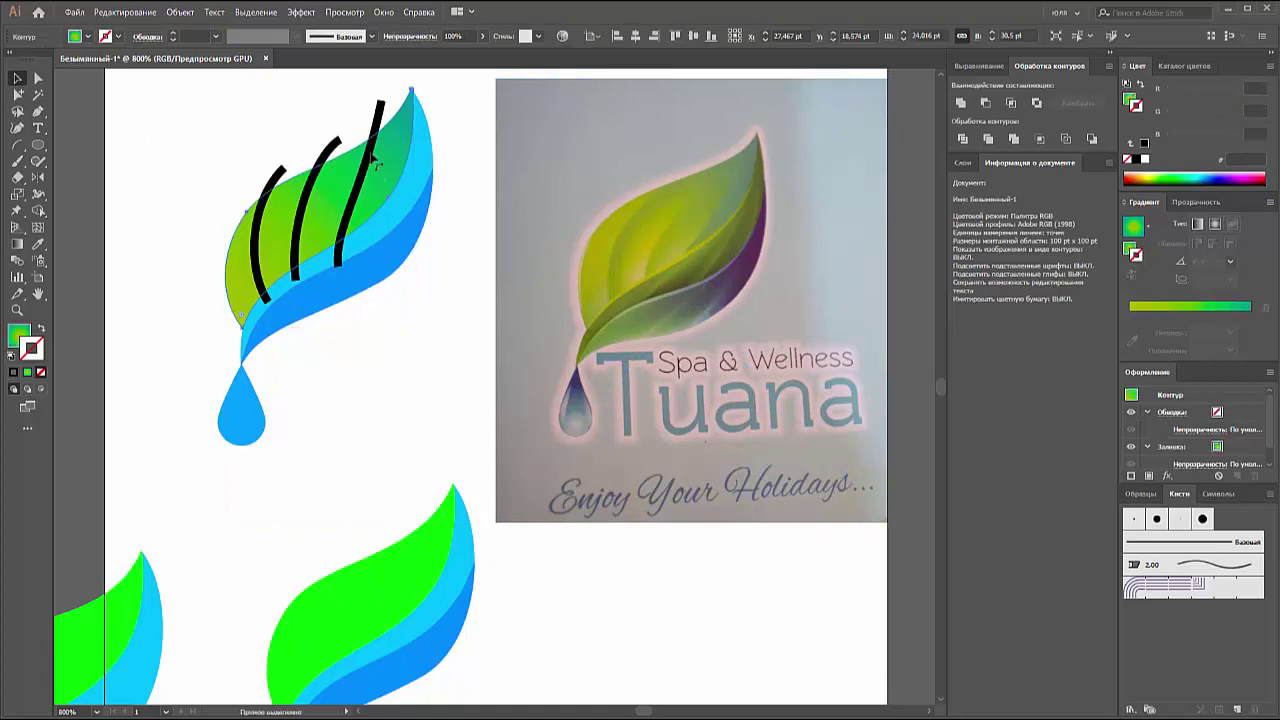
pyautogui.click(377, 164)
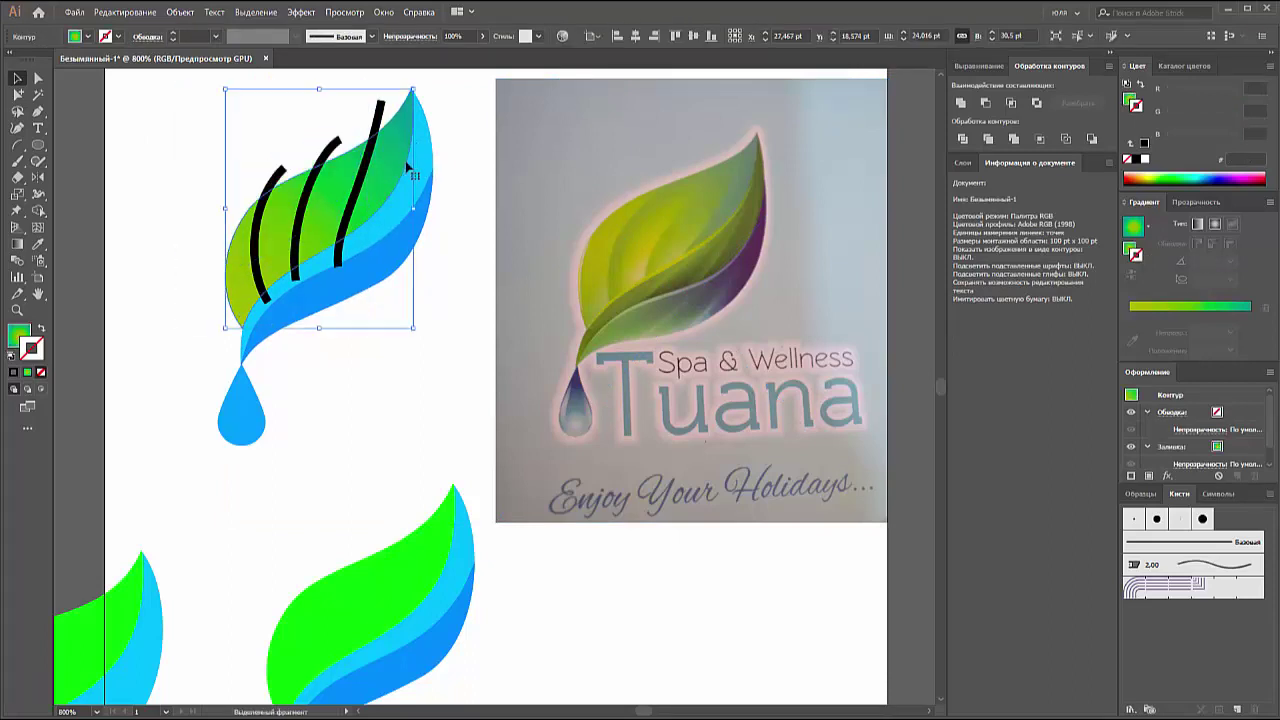
pyautogui.keyDown('shift'); pyautogui.click(338, 145); pyautogui.keyUp('shift')
pyautogui.keyDown('shift'); pyautogui.click(336, 151); pyautogui.keyUp('shift')
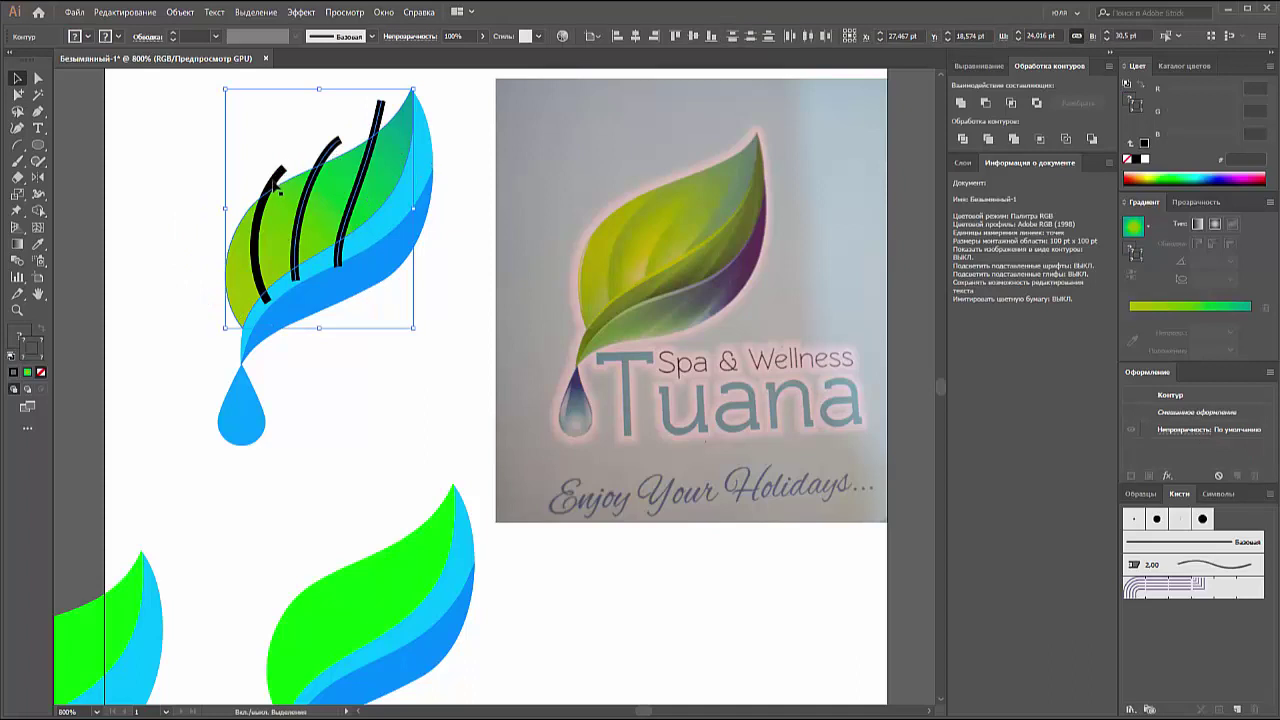
pyautogui.keyDown('shift'); pyautogui.click(278, 185); pyautogui.keyUp('shift')
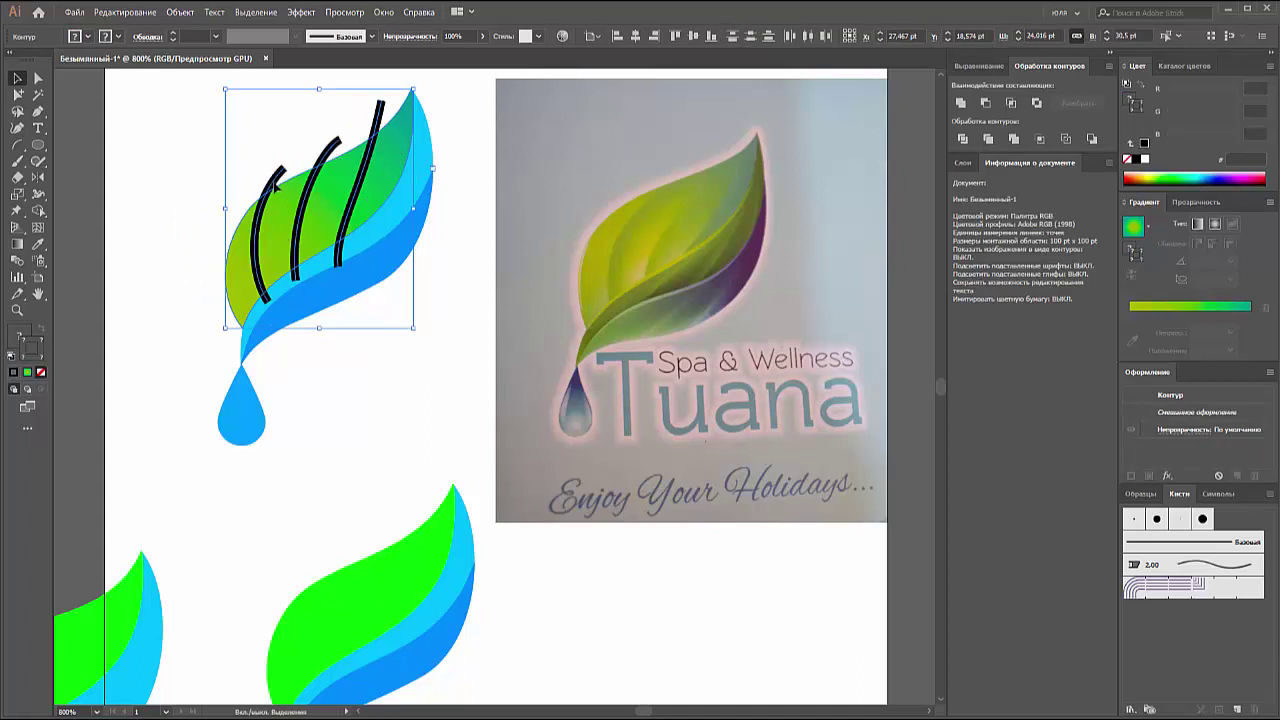
pyautogui.click(963, 145)
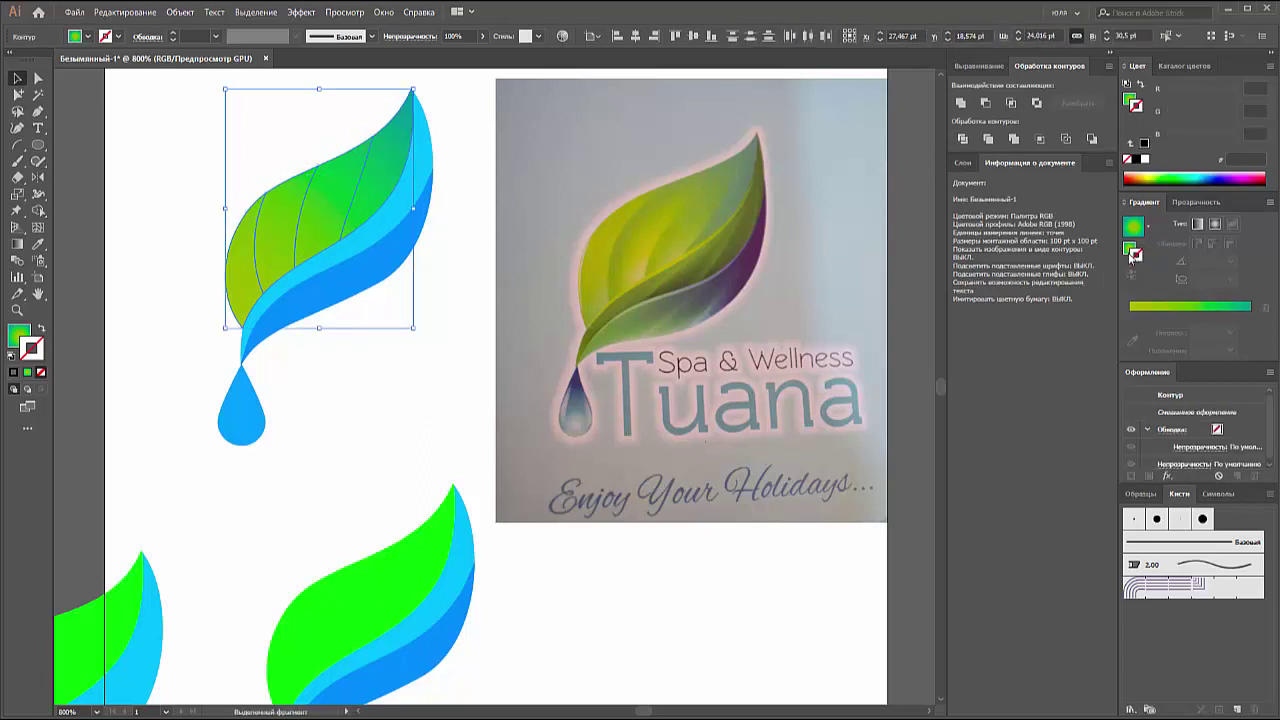
# Step: Shade the leaf strips with a reversed black-to-white gradient in Multiply blend mode
pyautogui.click(1130, 252)
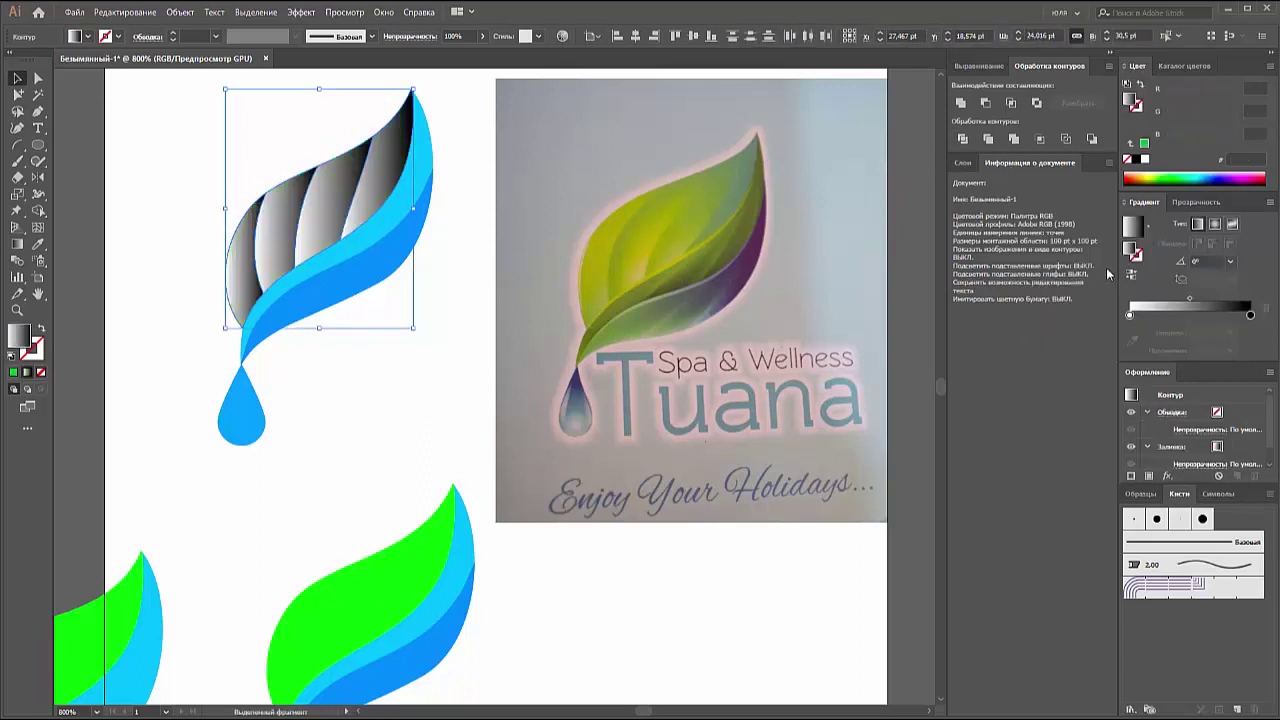
pyautogui.click(1130, 273)
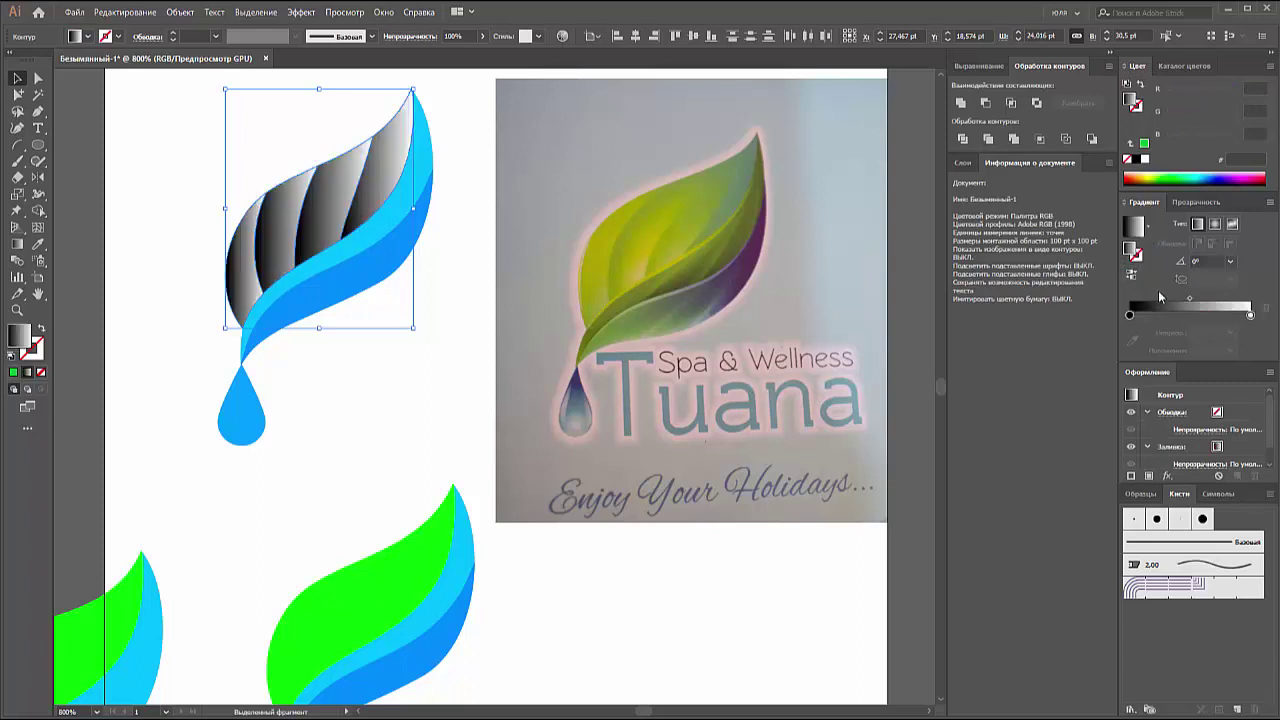
pyautogui.click(1130, 315)
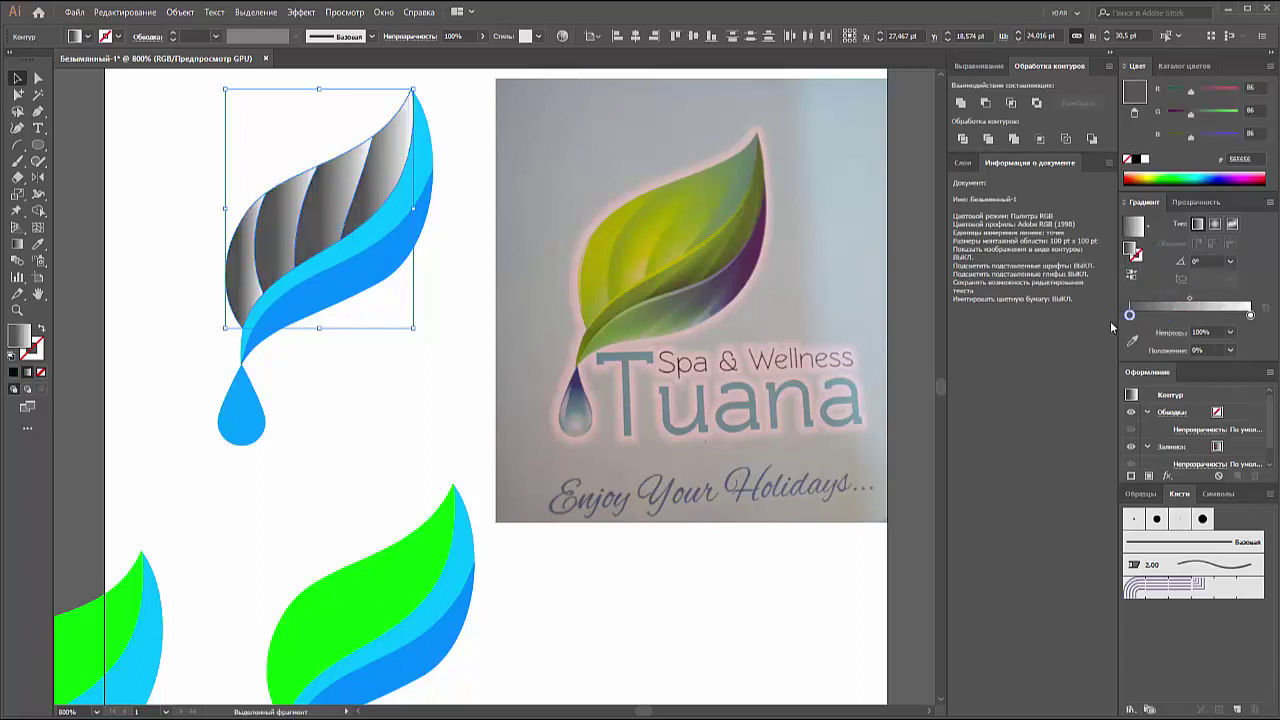
pyautogui.moveTo(1189, 302); pyautogui.dragTo(1157, 300)
pyautogui.hotkey('ctrl', 'z')
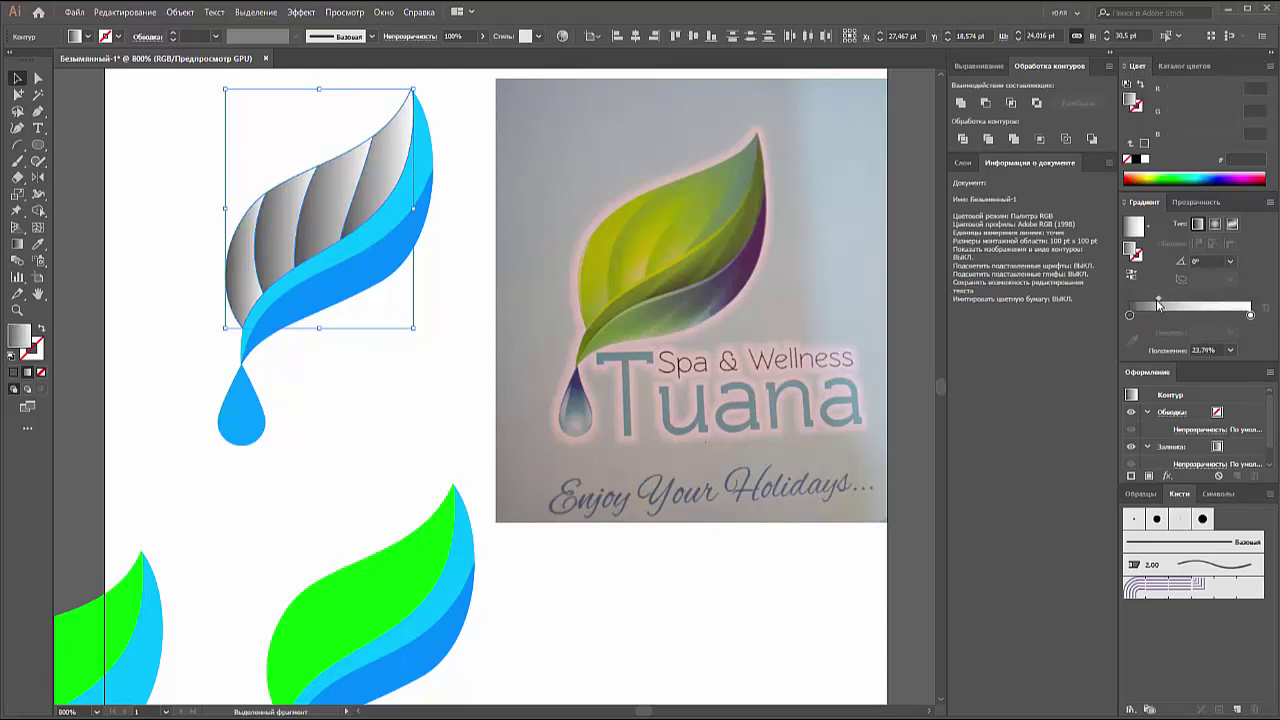
pyautogui.click(1195, 202)
pyautogui.click(1120, 223)
pyautogui.click(1105, 272)
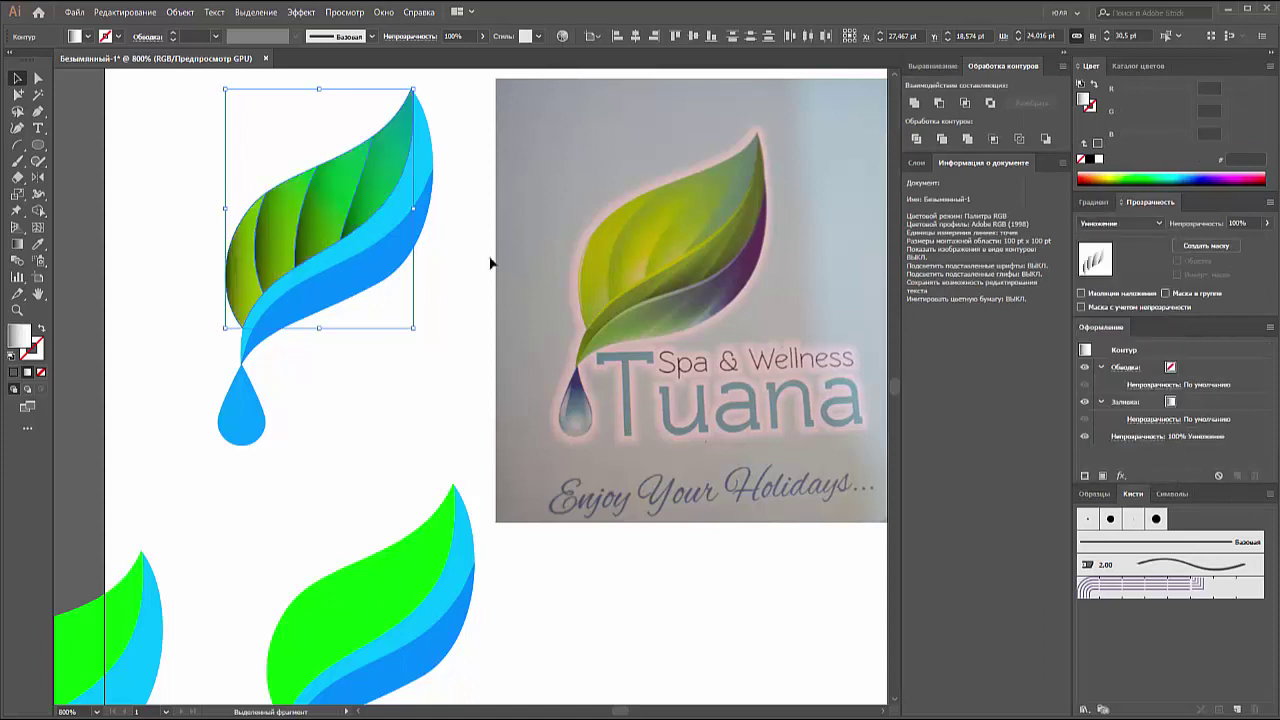
pyautogui.click(450, 258)
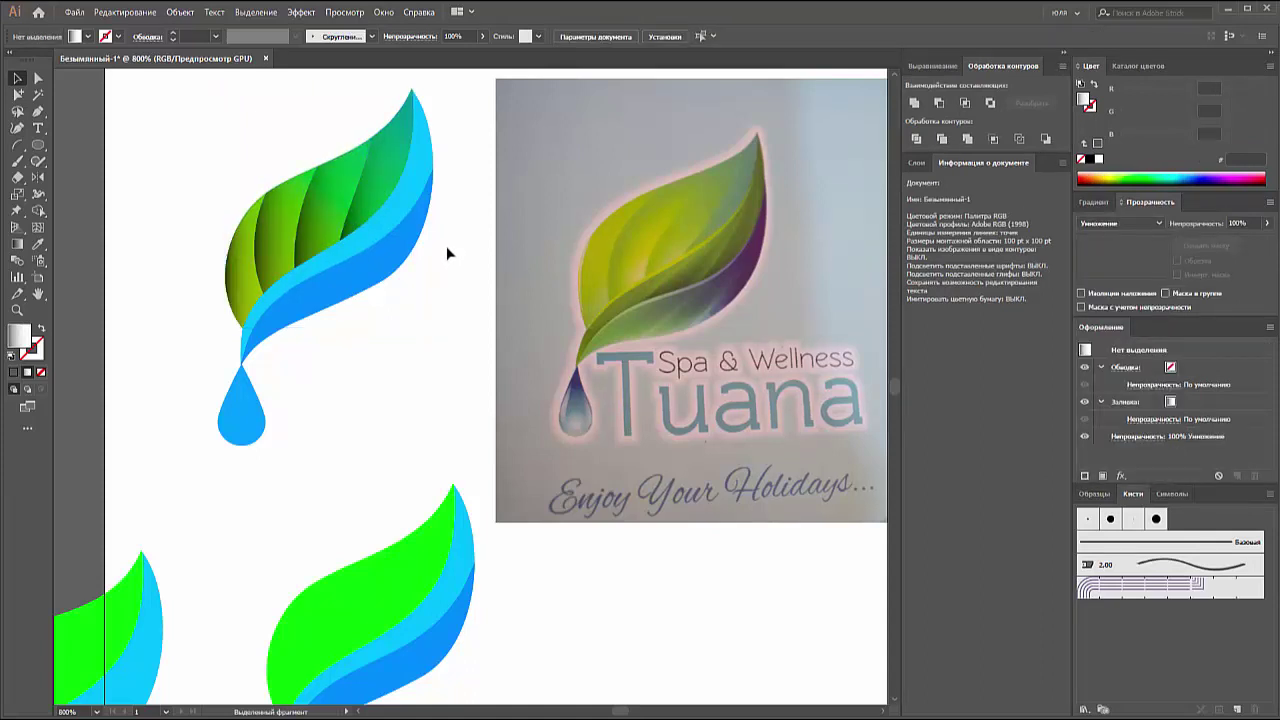
# Step: Give the leftmost leaf segment a solid white fill
pyautogui.click(273, 234)
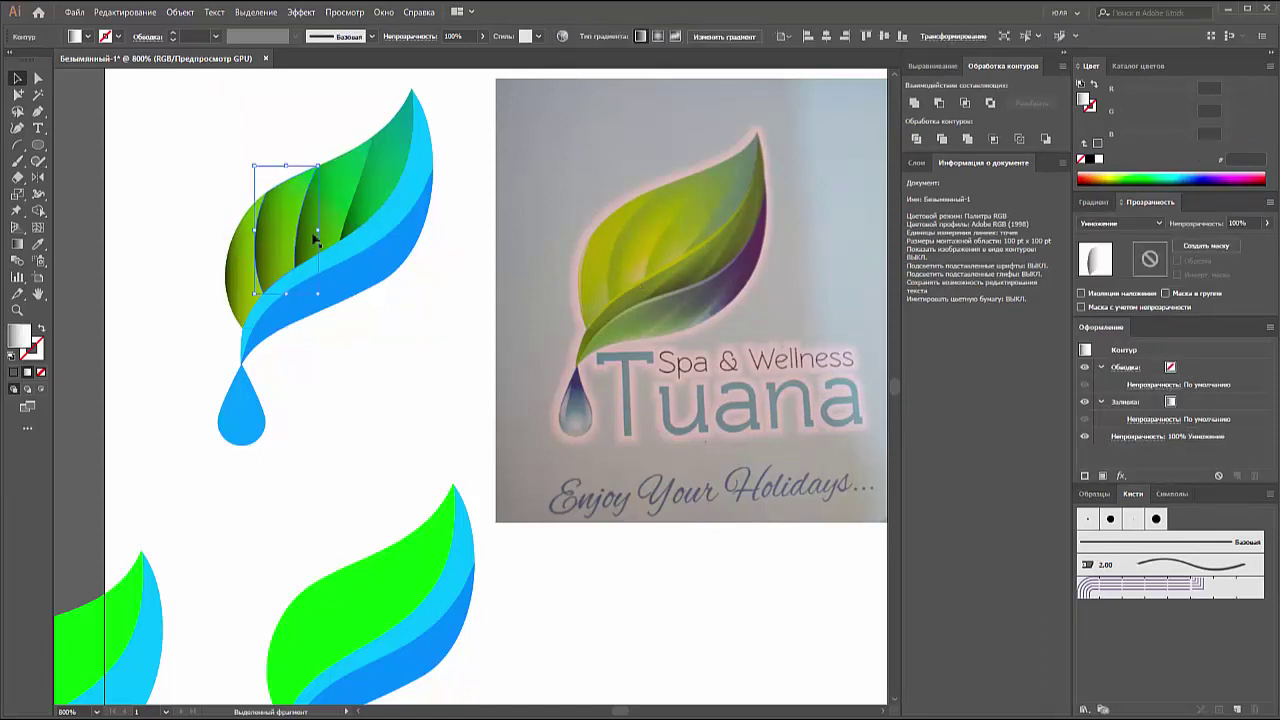
pyautogui.click(1093, 203)
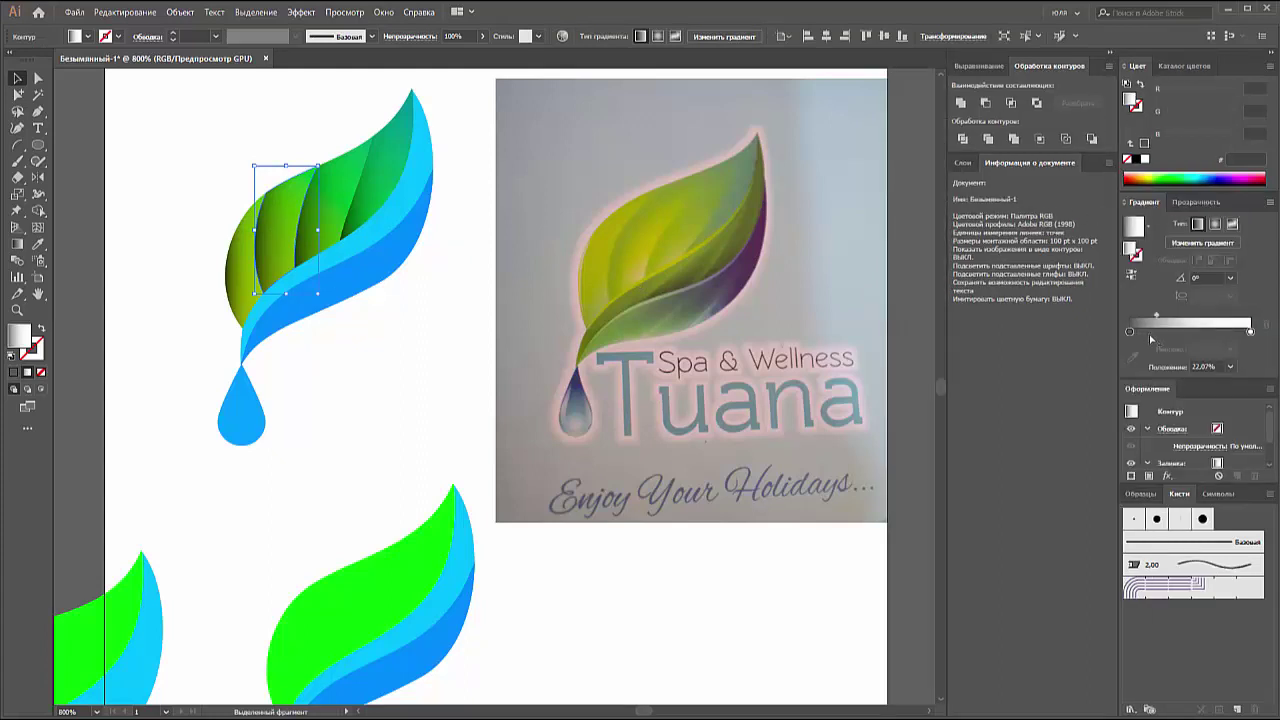
pyautogui.click(1145, 159)
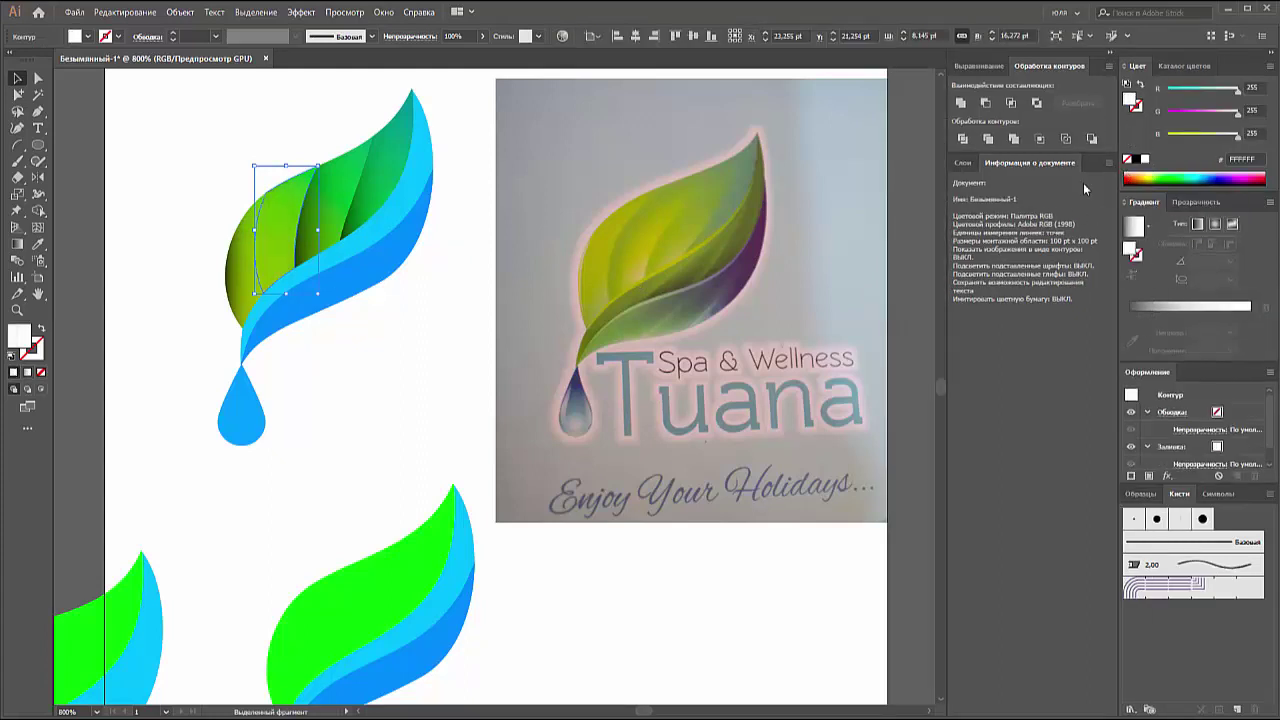
# Step: Turn the leftmost segment into a gradient mesh with several added mesh points
pyautogui.click(38, 227)
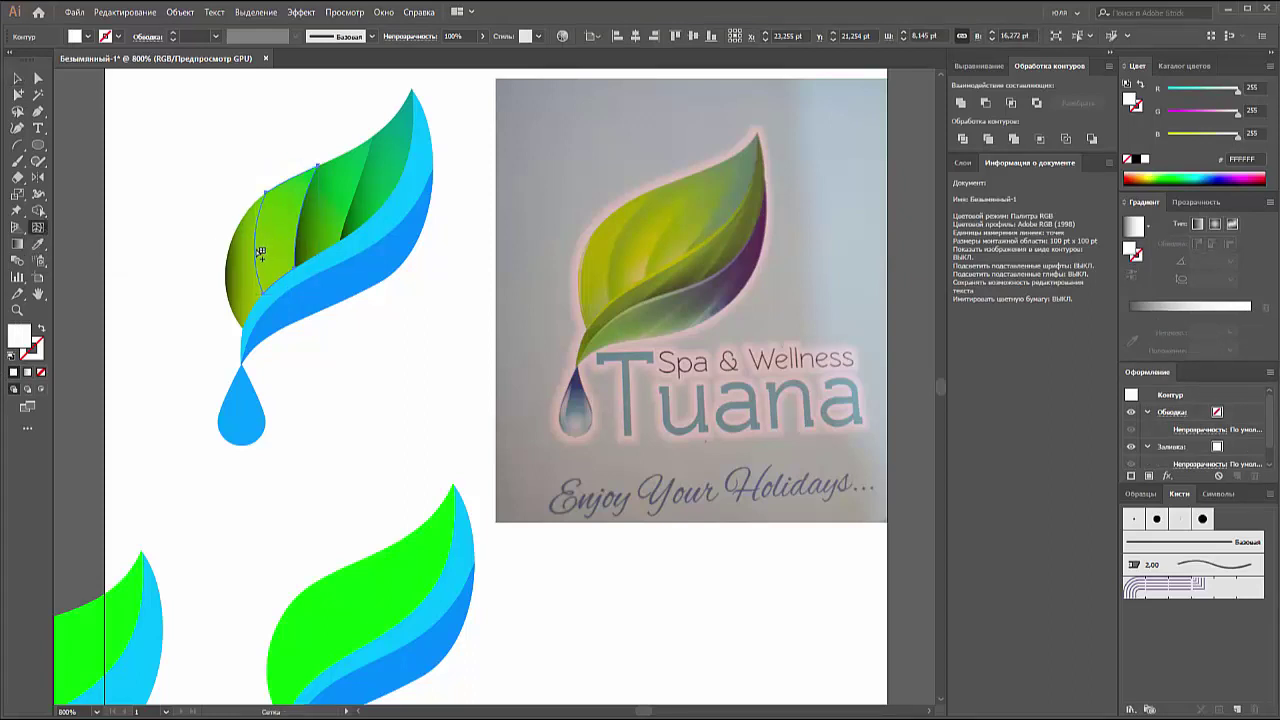
pyautogui.click(259, 251)
pyautogui.click(38, 227)
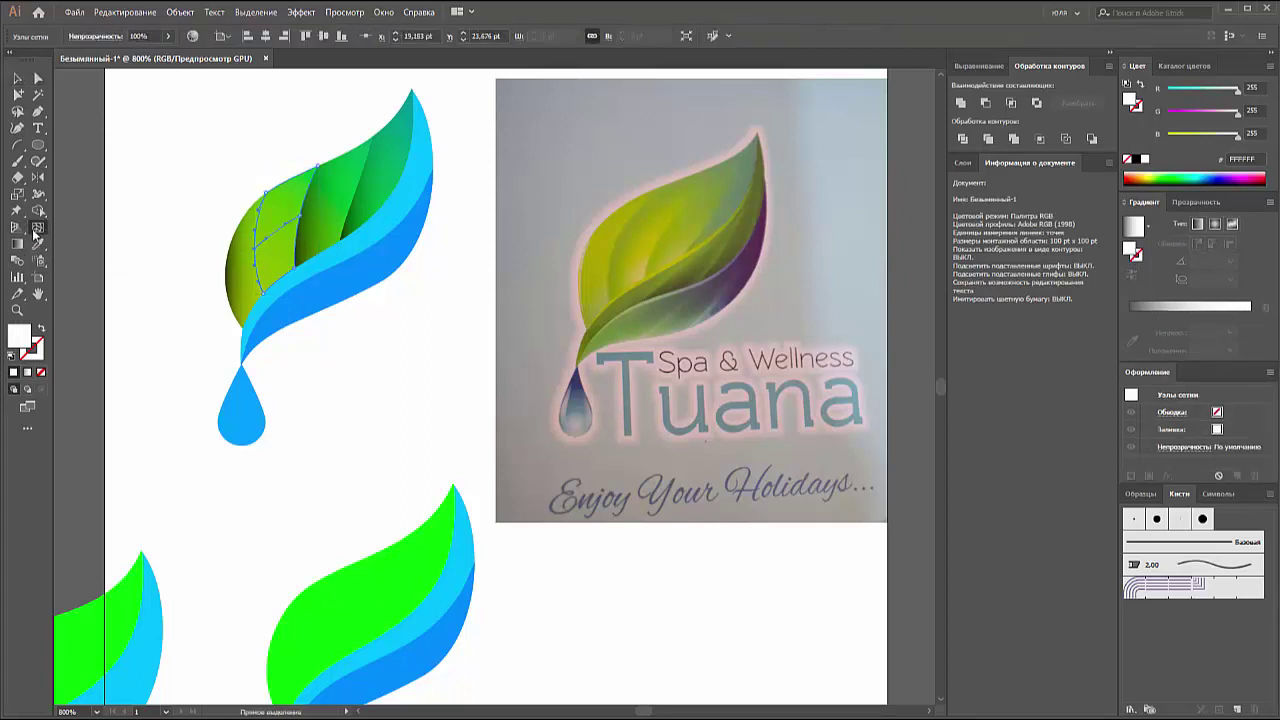
pyautogui.click(275, 245)
pyautogui.click(273, 275)
pyautogui.press('a')
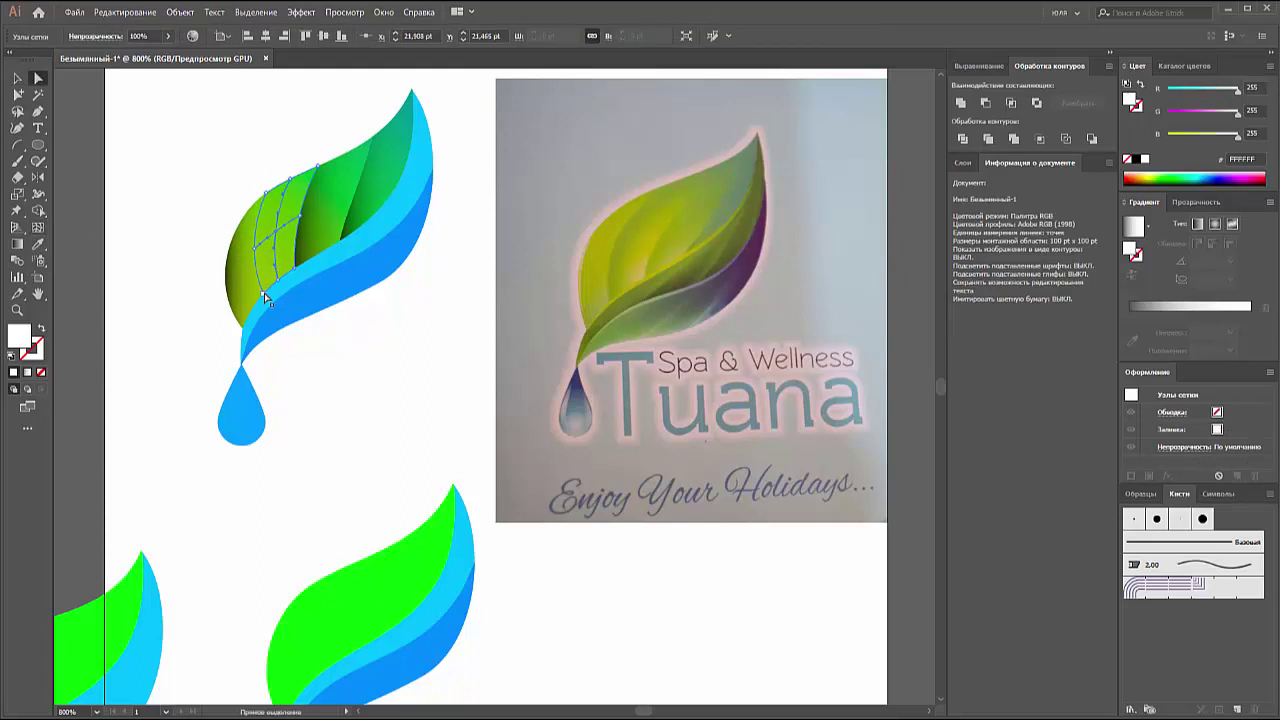
pyautogui.keyDown('shift'); pyautogui.click(265, 295); pyautogui.keyUp('shift')
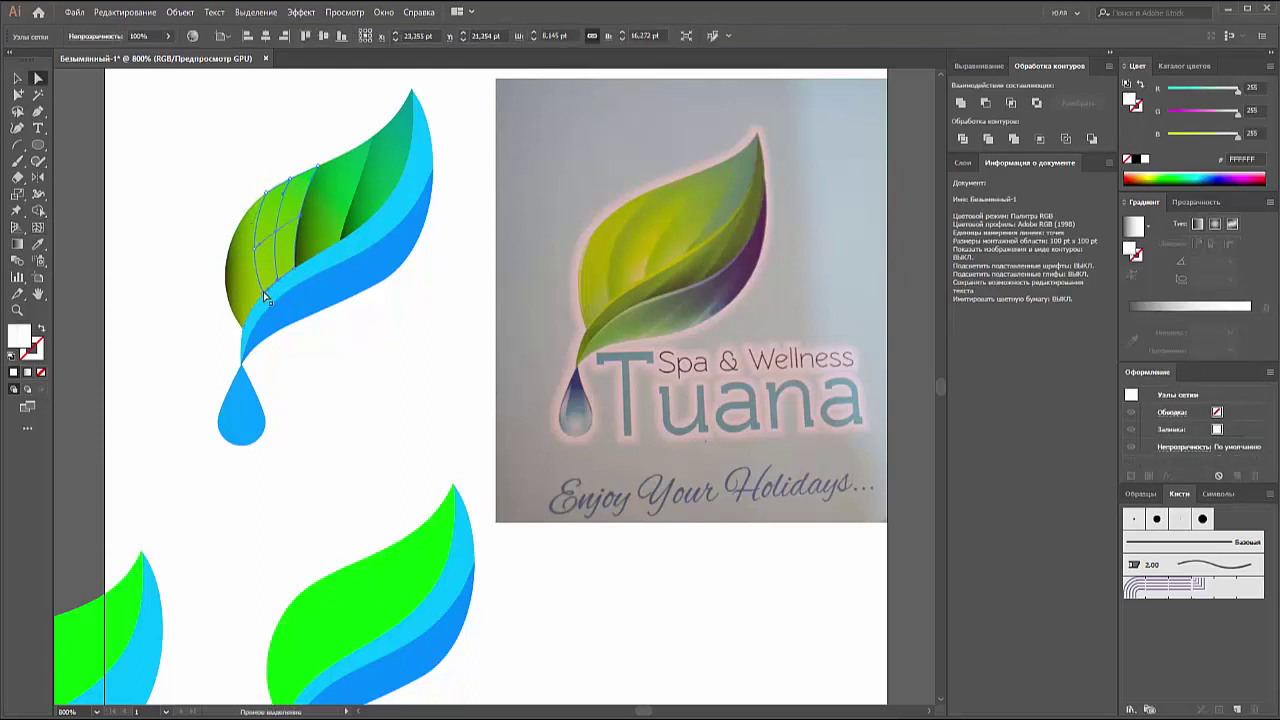
pyautogui.rightClick(267, 275)
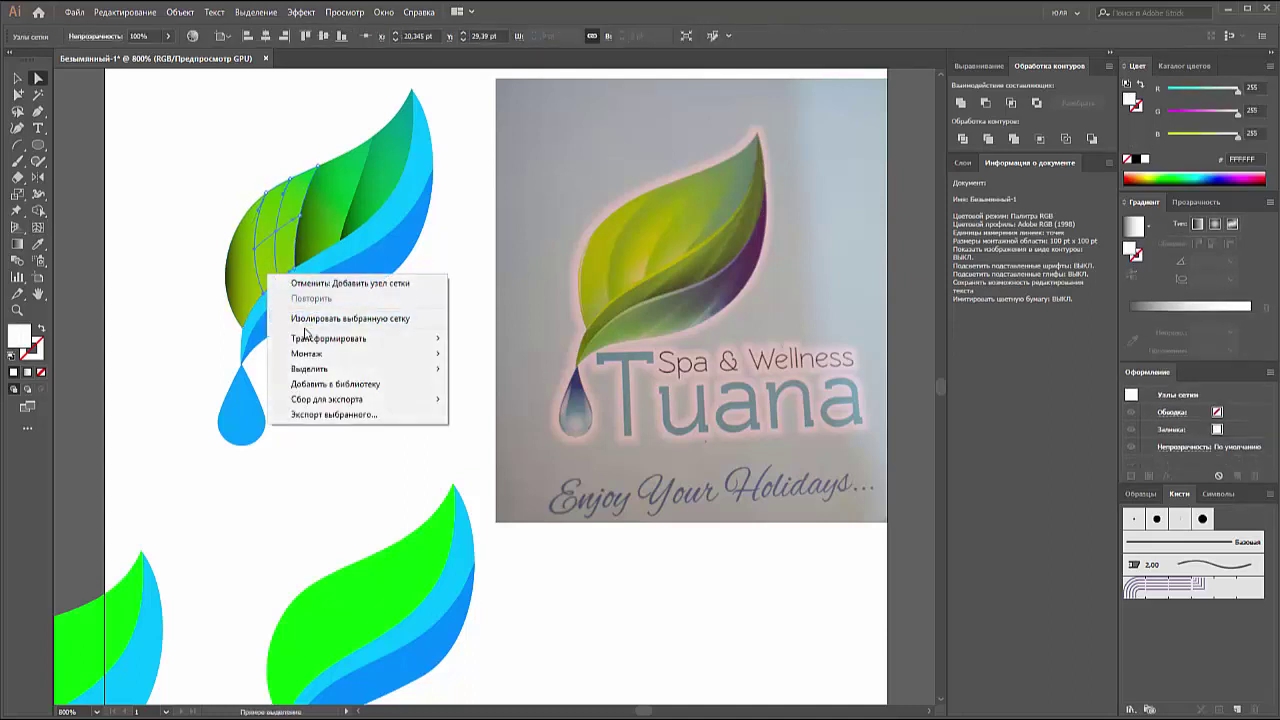
# Step: Isolate the leaf mesh, switch the Color panel to Grayscale, and tint mesh points grey
pyautogui.click(310, 318)
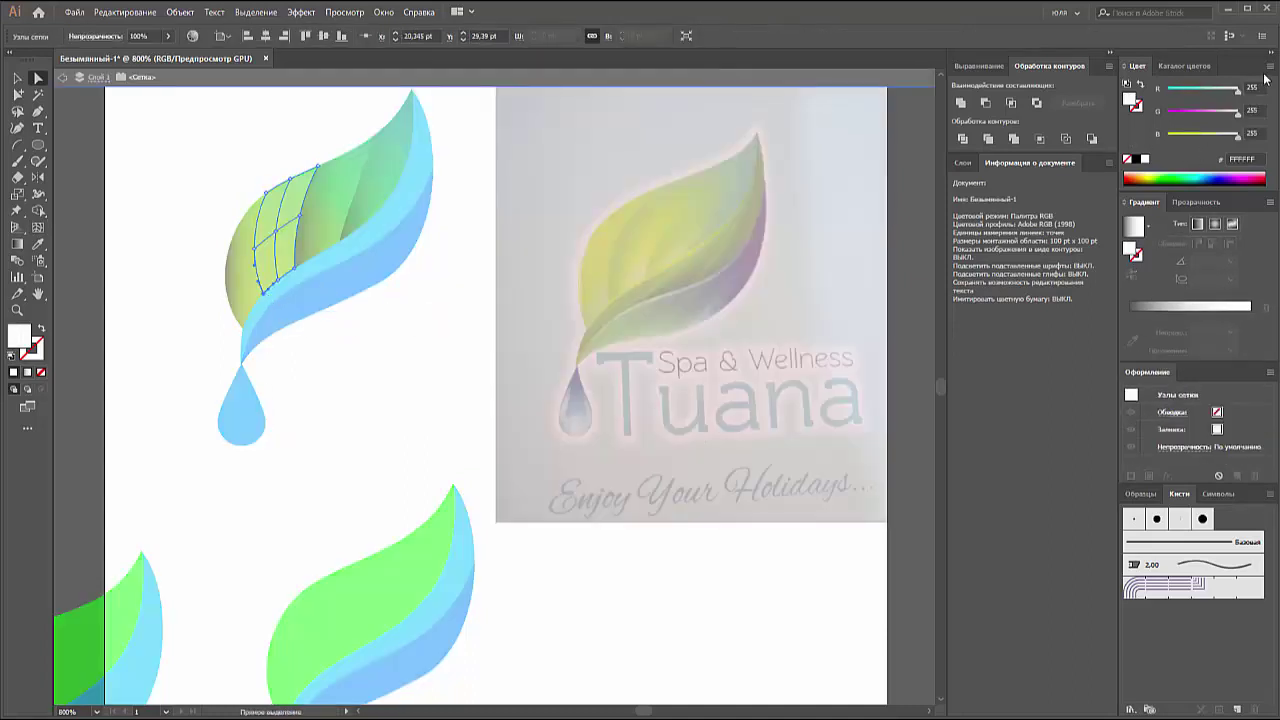
pyautogui.click(1268, 65)
pyautogui.click(1184, 89)
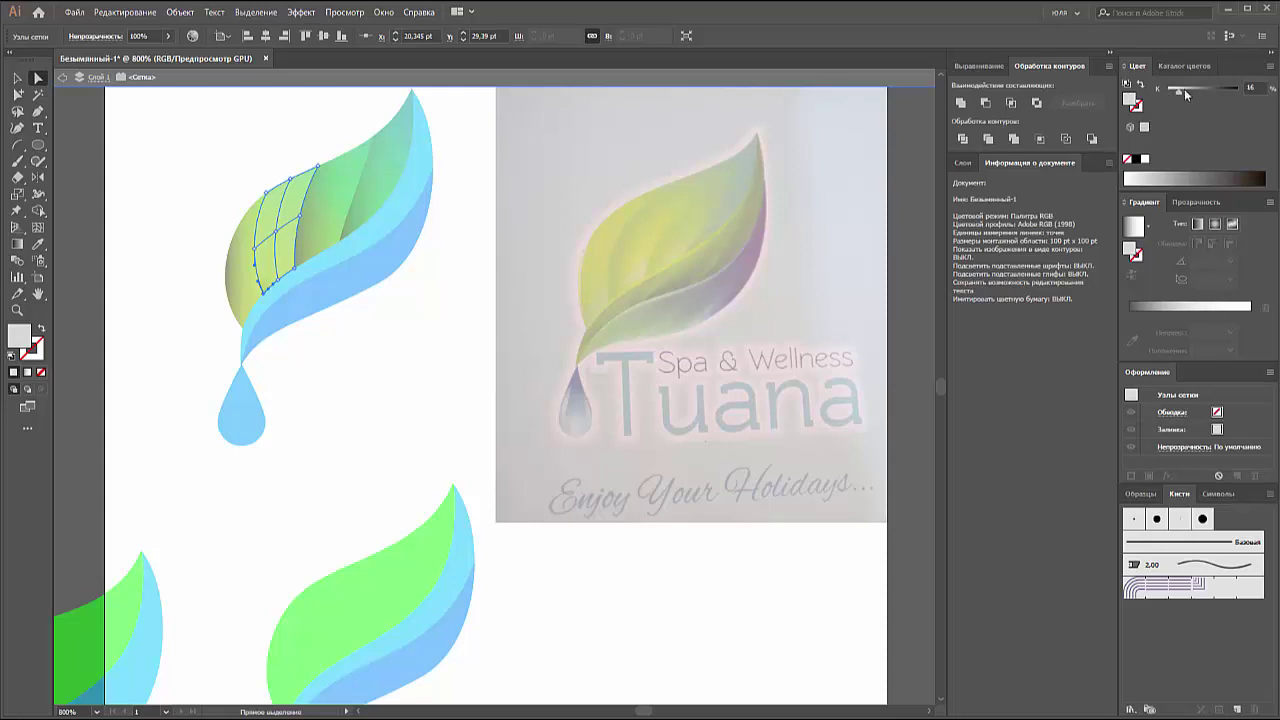
pyautogui.moveTo(1184, 89); pyautogui.dragTo(1206, 89)
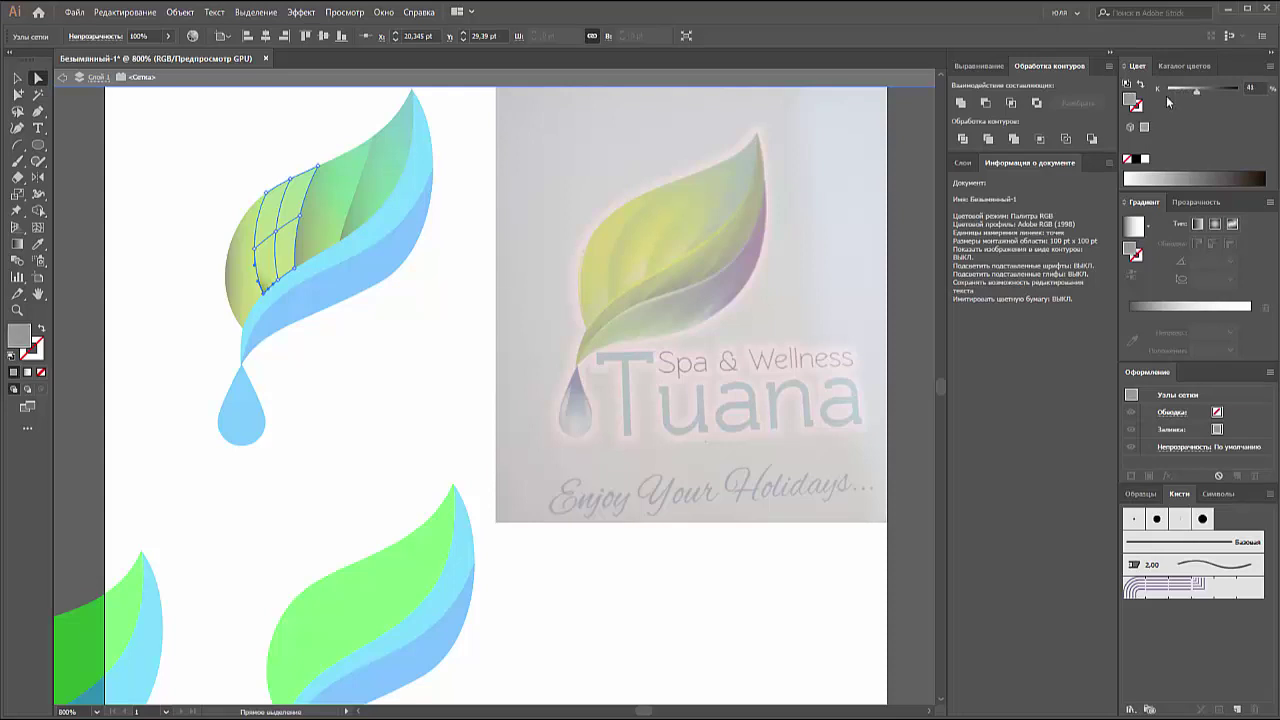
pyautogui.click(256, 246)
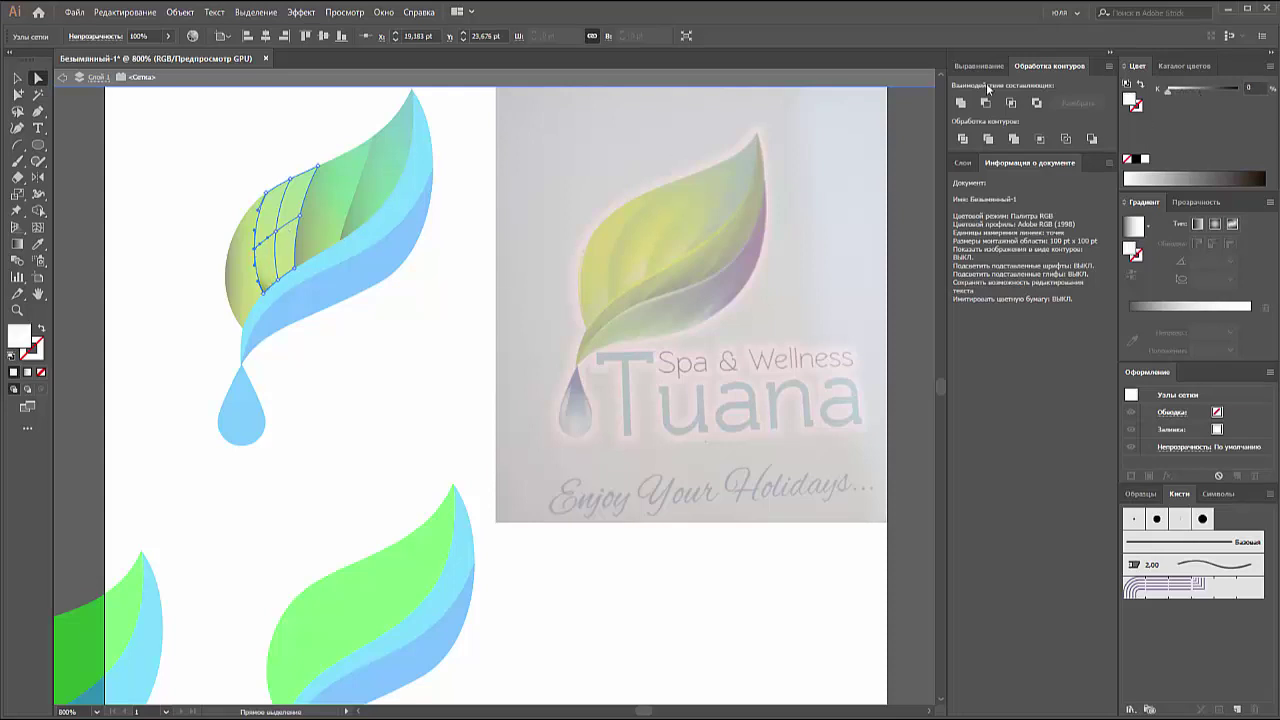
pyautogui.click(1191, 92)
pyautogui.click(490, 335)
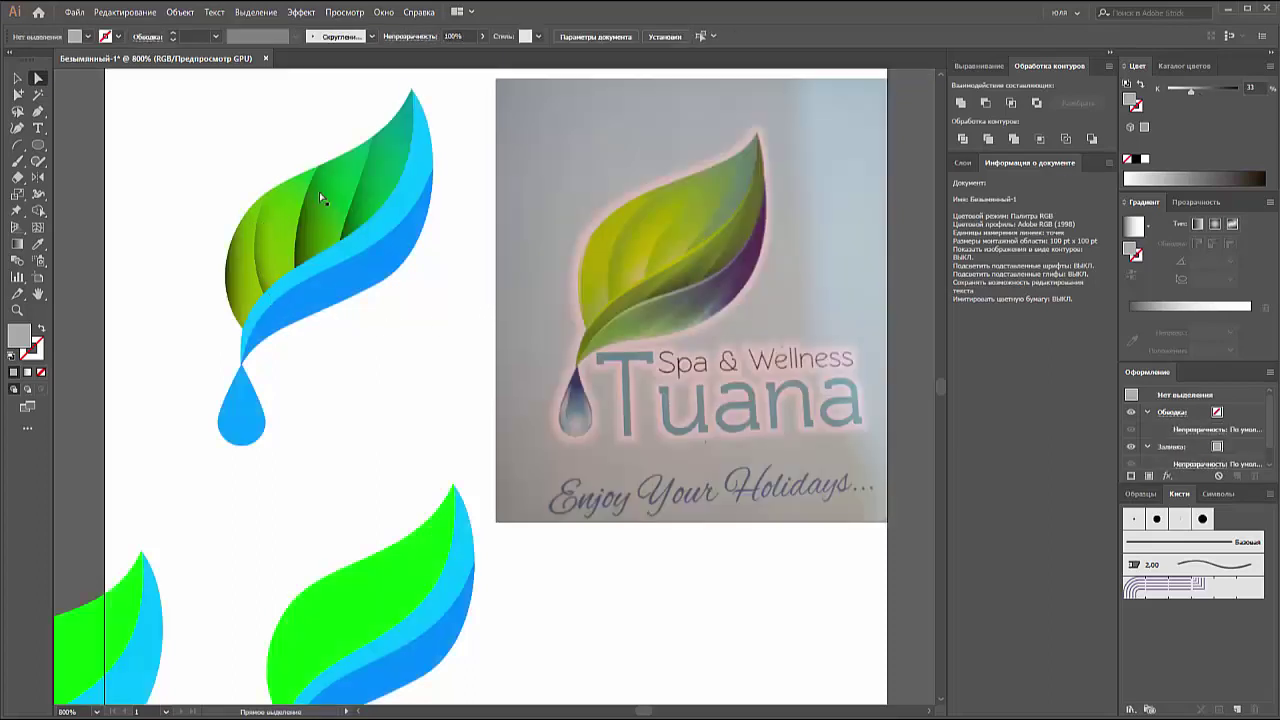
# Step: Shade two leaf mesh points grey, at K 34 and K 12
pyautogui.click(271, 197)
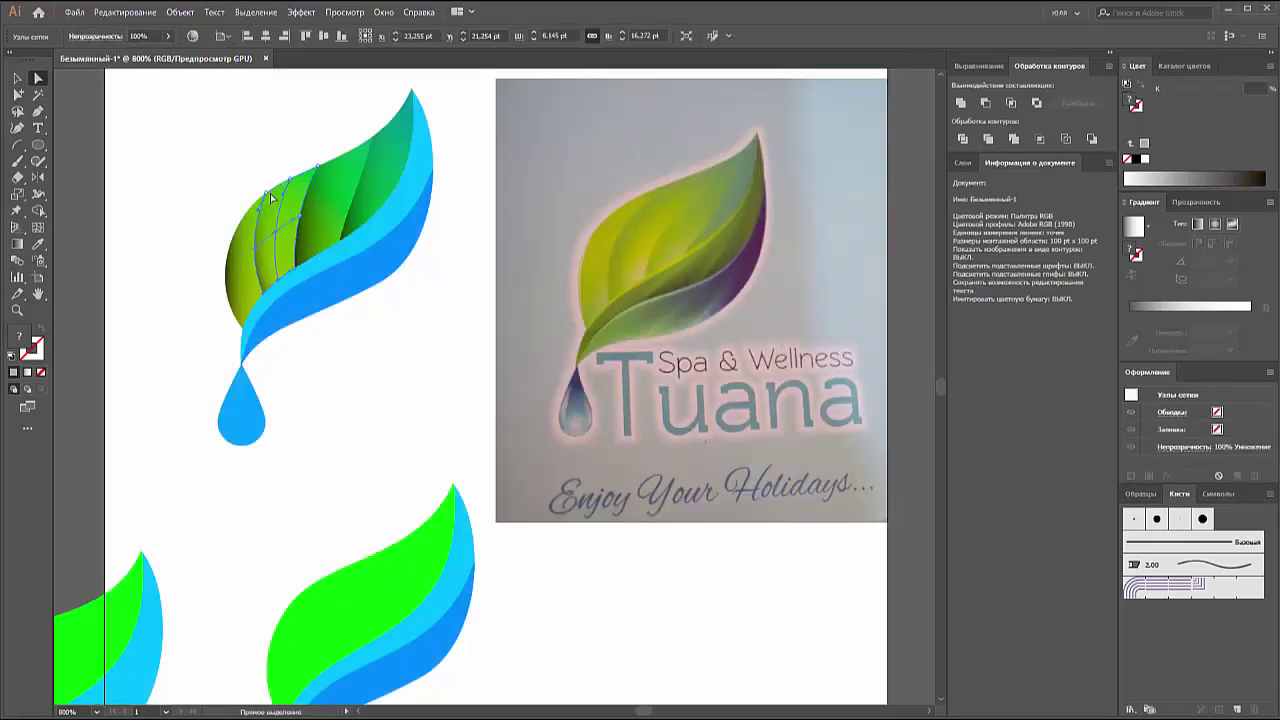
pyautogui.click(270, 198)
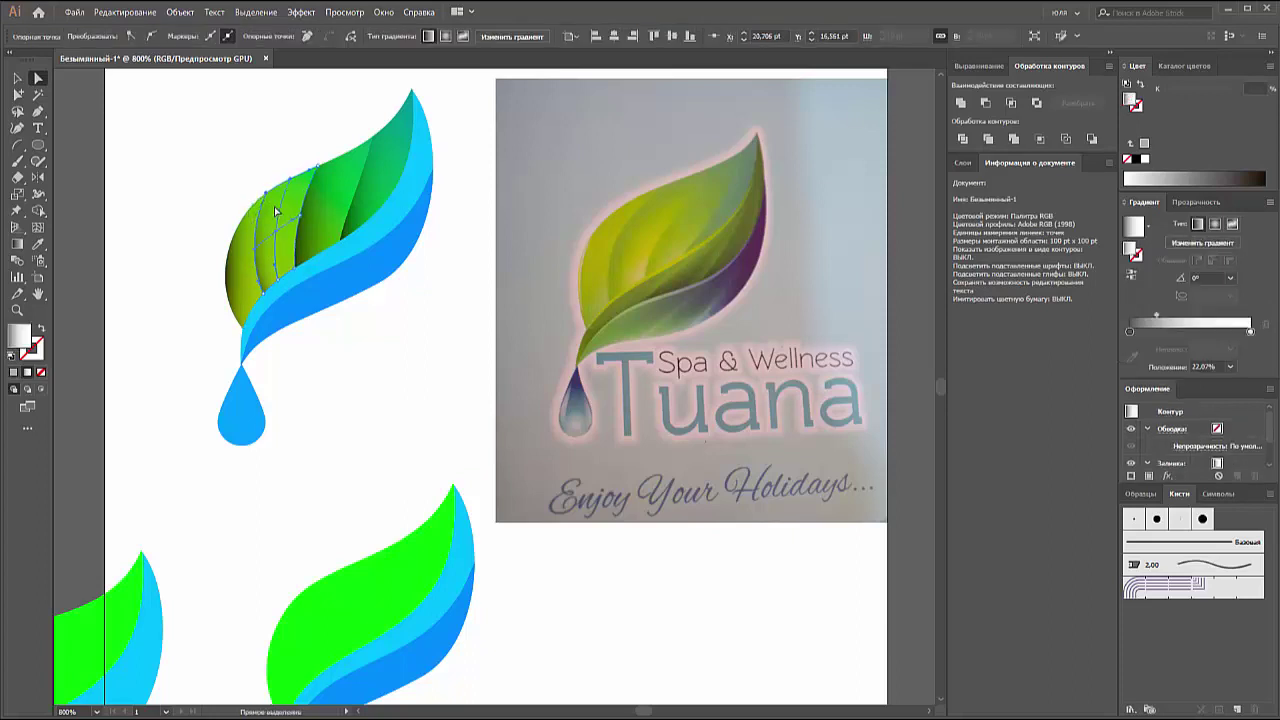
pyautogui.click(268, 196)
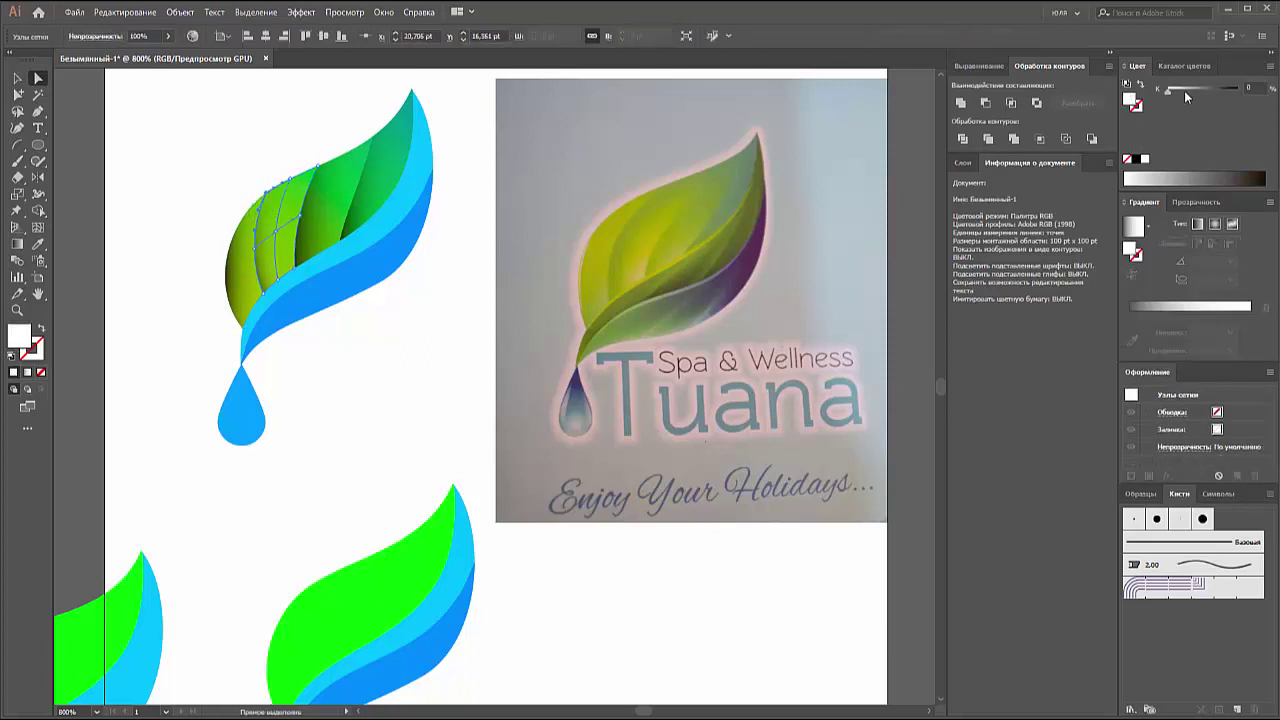
pyautogui.moveTo(1184, 90); pyautogui.dragTo(1191, 90)
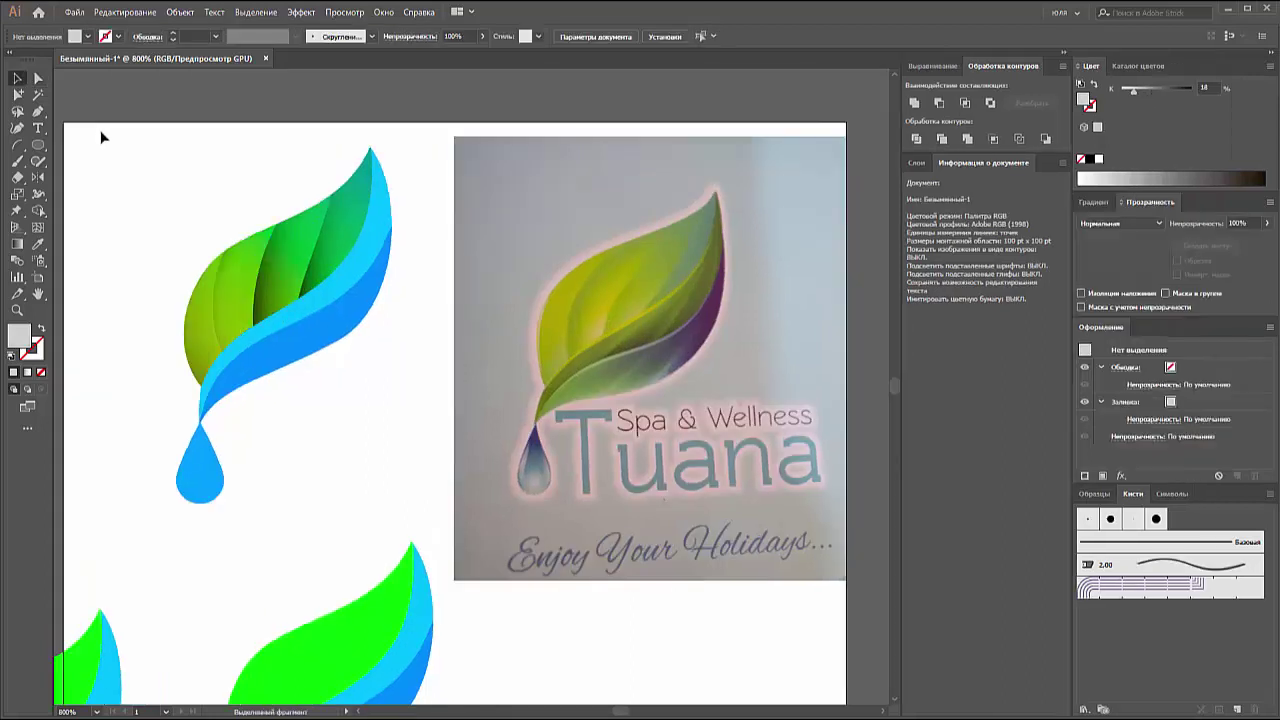
pyautogui.click(243, 278)
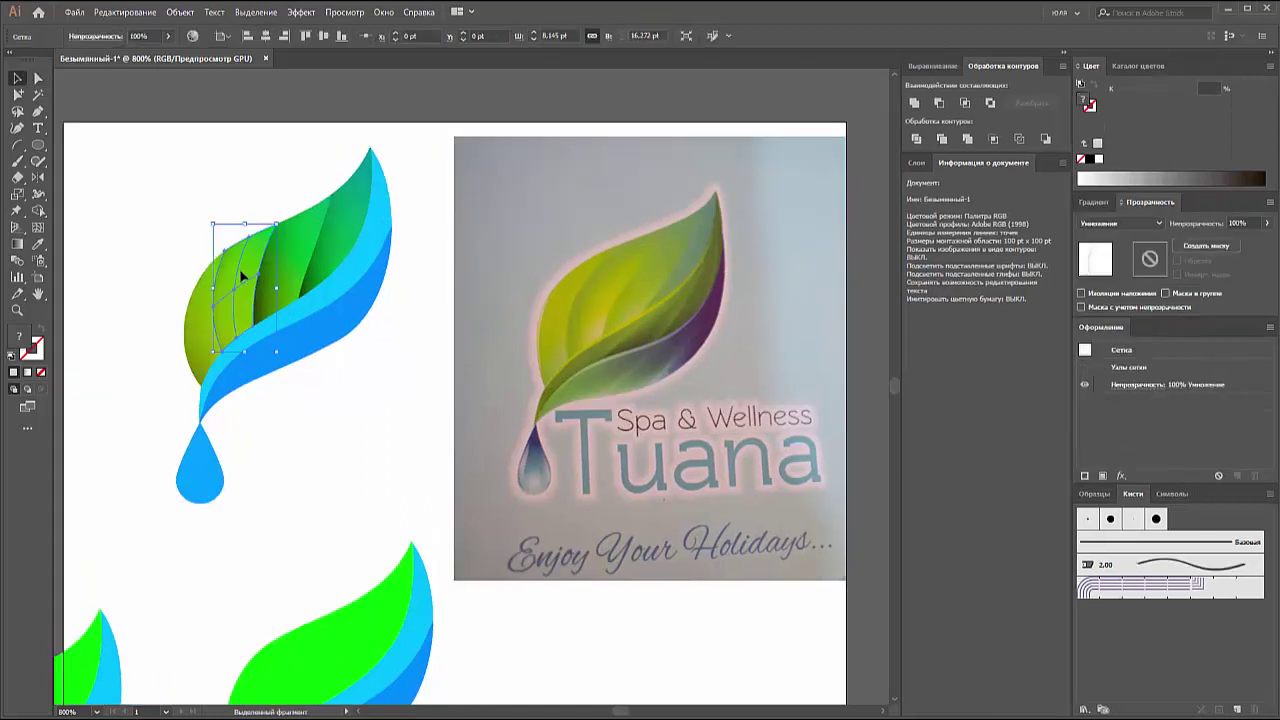
pyautogui.click(319, 366)
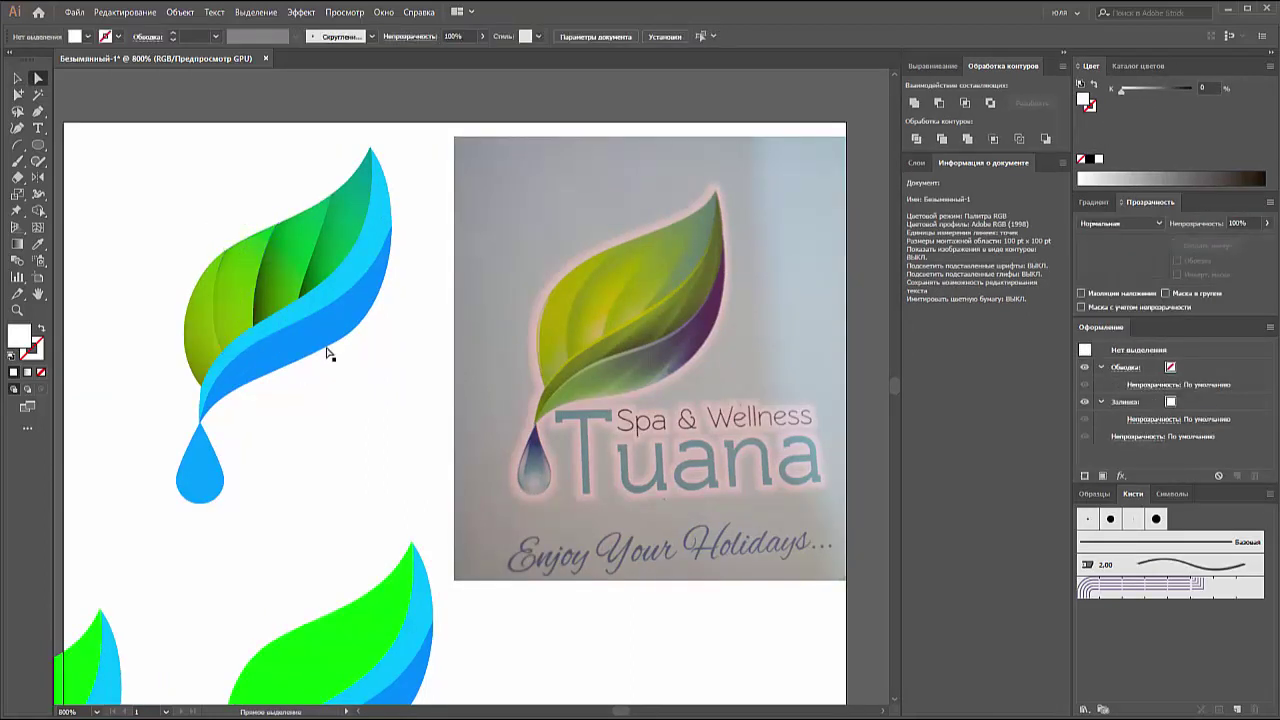
pyautogui.click(236, 294)
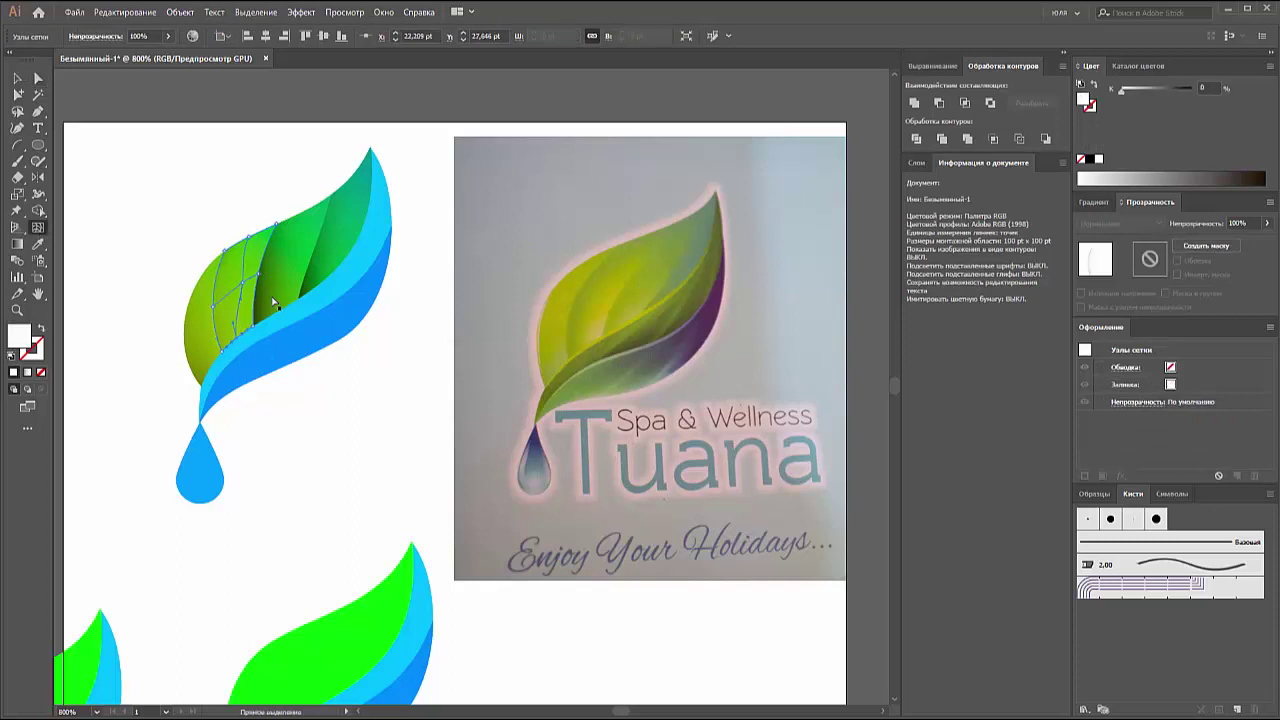
pyautogui.click(1131, 93)
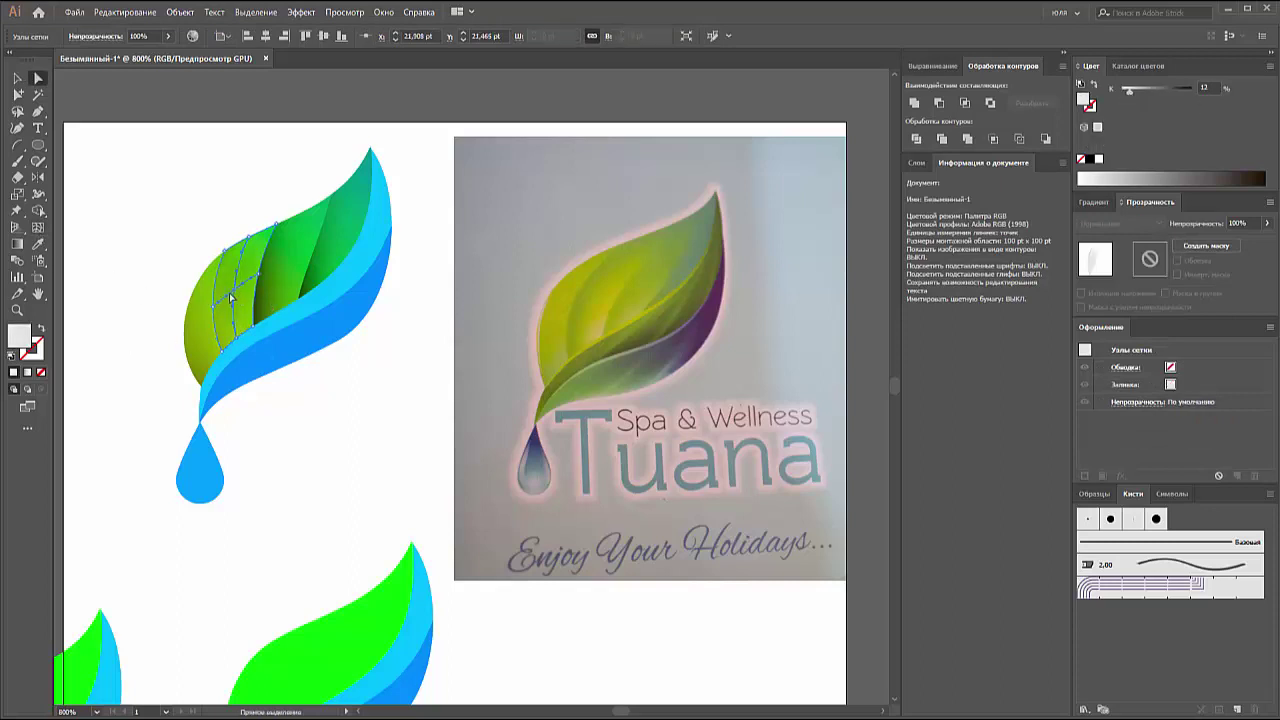
pyautogui.click(305, 422)
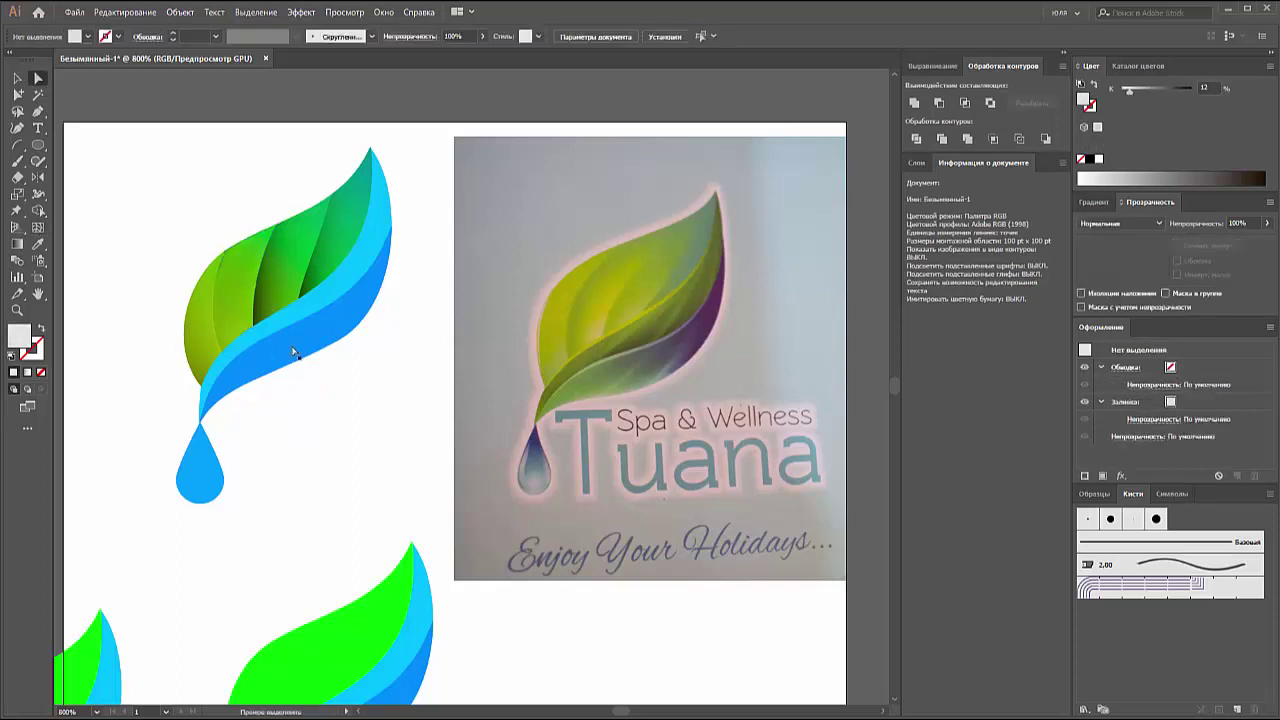
# Step: Turn the dark-green vein path into a gradient mesh and shade a point at K 29
pyautogui.click(285, 286)
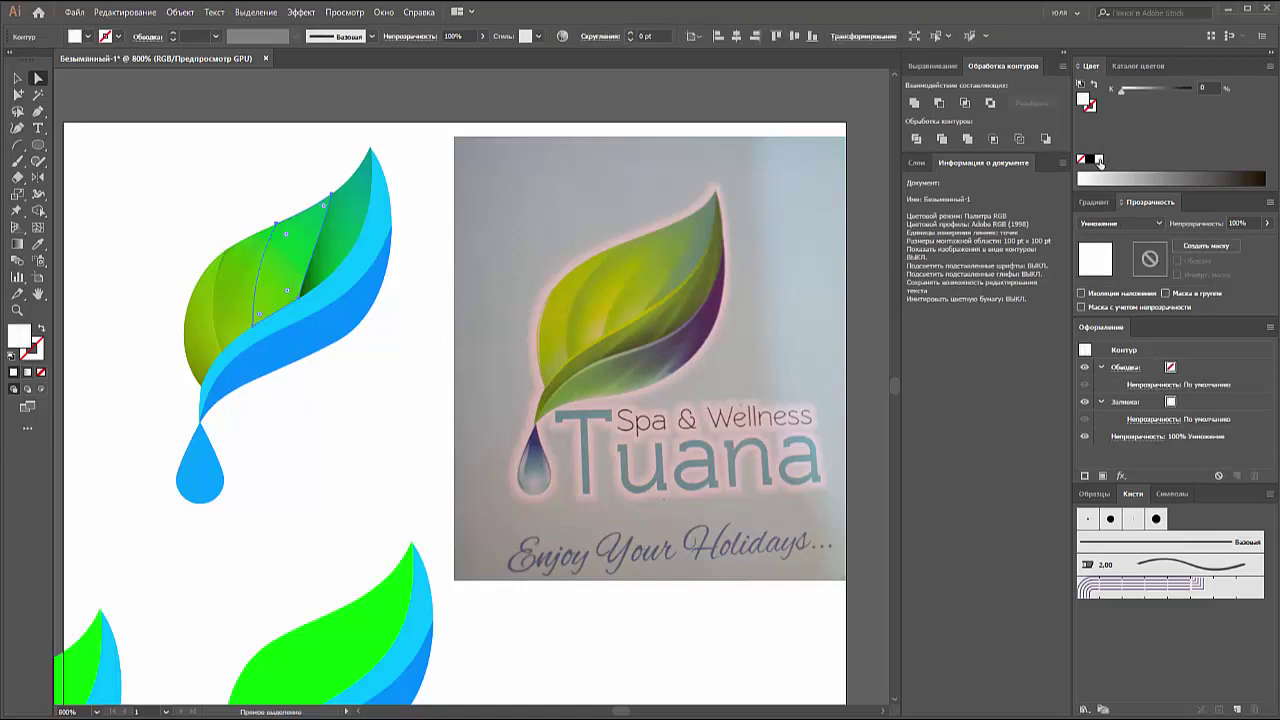
pyautogui.press('u')
pyautogui.click(270, 289)
pyautogui.click(285, 300)
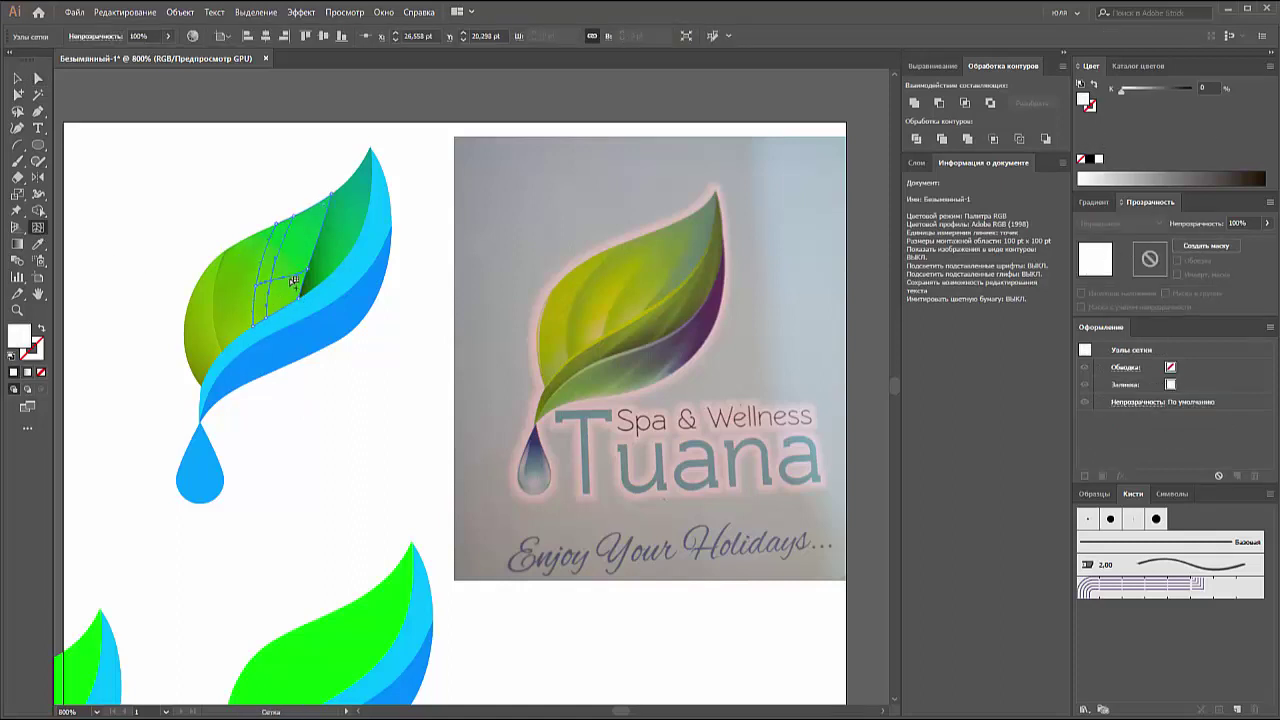
pyautogui.click(292, 280)
pyautogui.press('a')
pyautogui.click(262, 292)
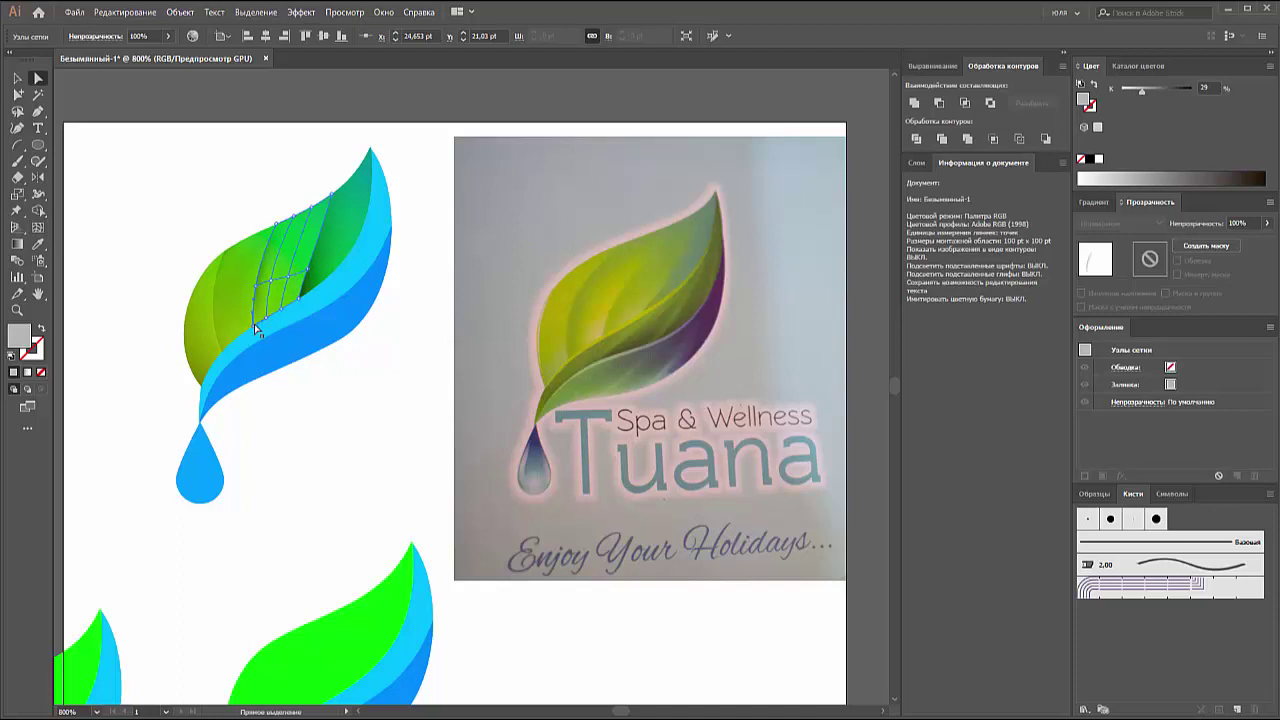
pyautogui.click(405, 358)
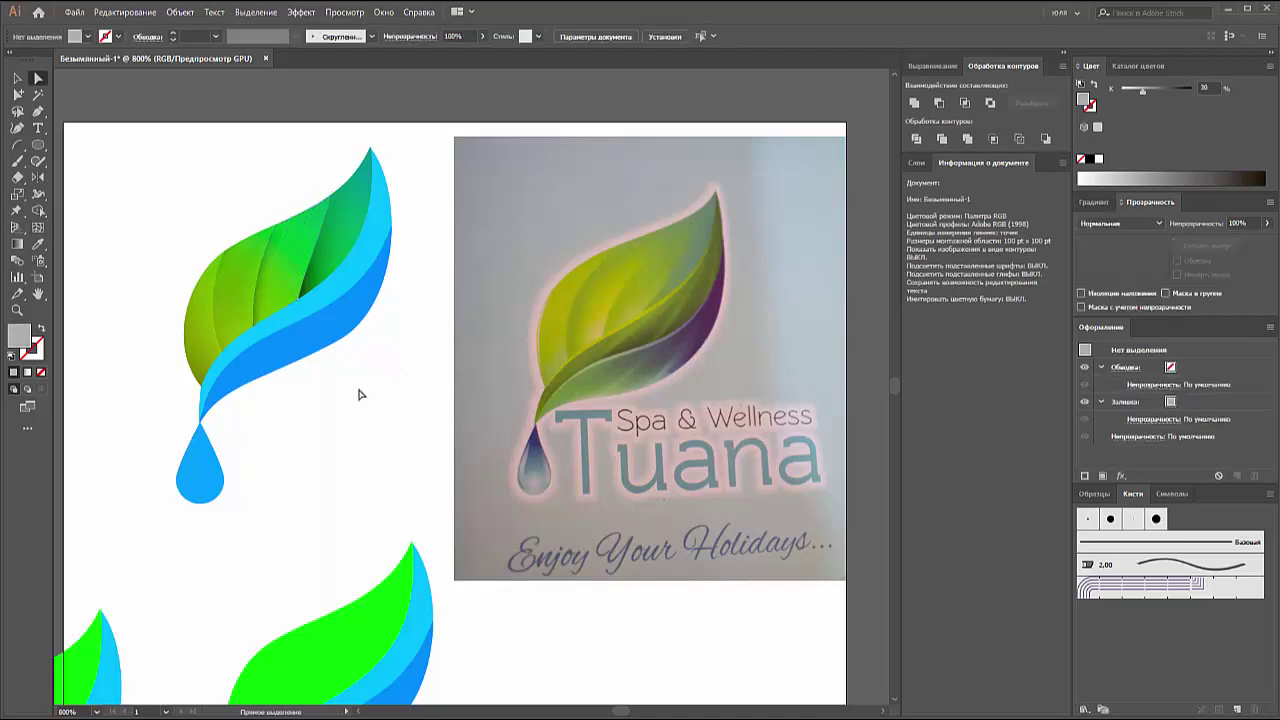
pyautogui.press('v')
pyautogui.click(355, 224)
pyautogui.click(1098, 160)
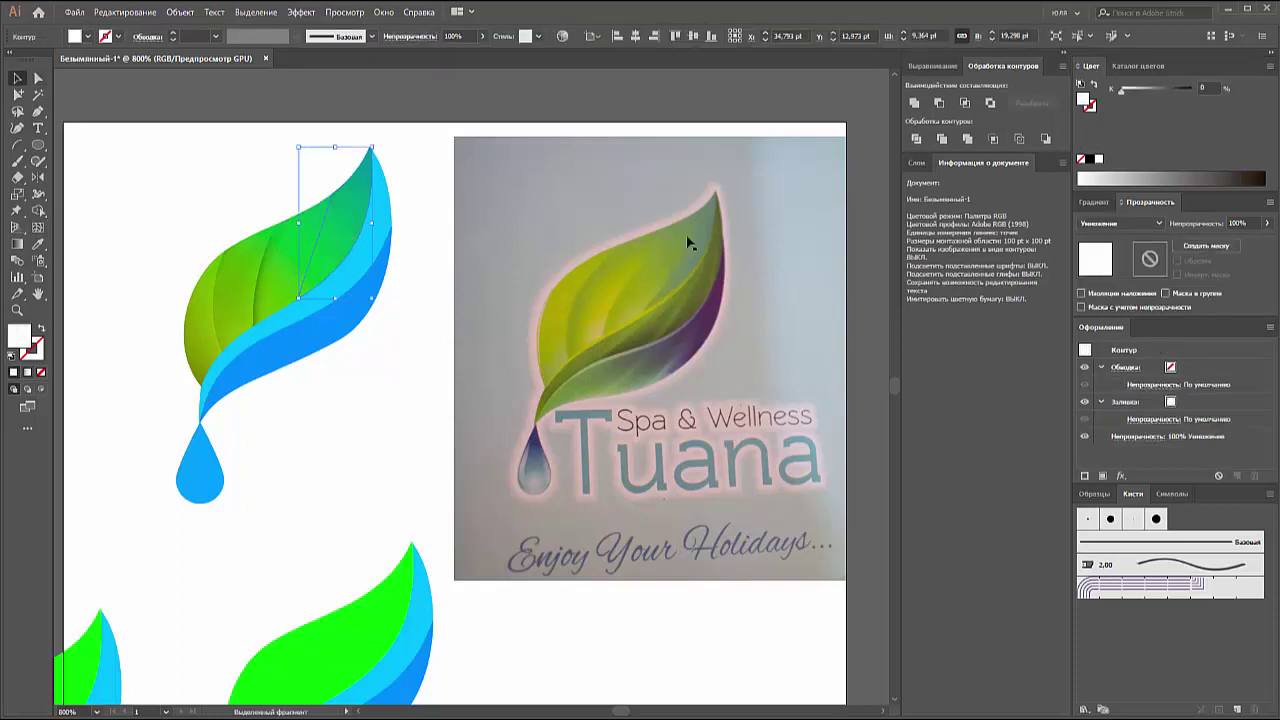
# Step: Add mesh points to the top leaf section and select points on its mesh
pyautogui.click(38, 227)
pyautogui.click(345, 238)
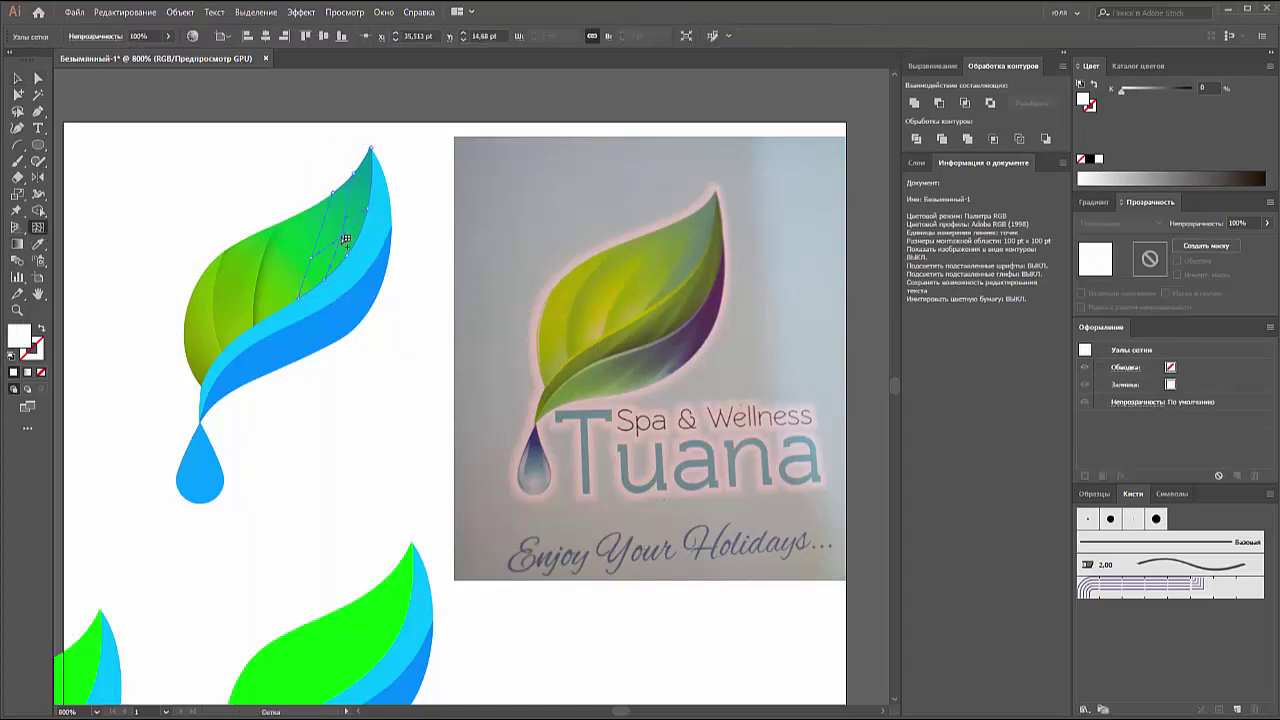
pyautogui.press('a')
pyautogui.click(368, 214)
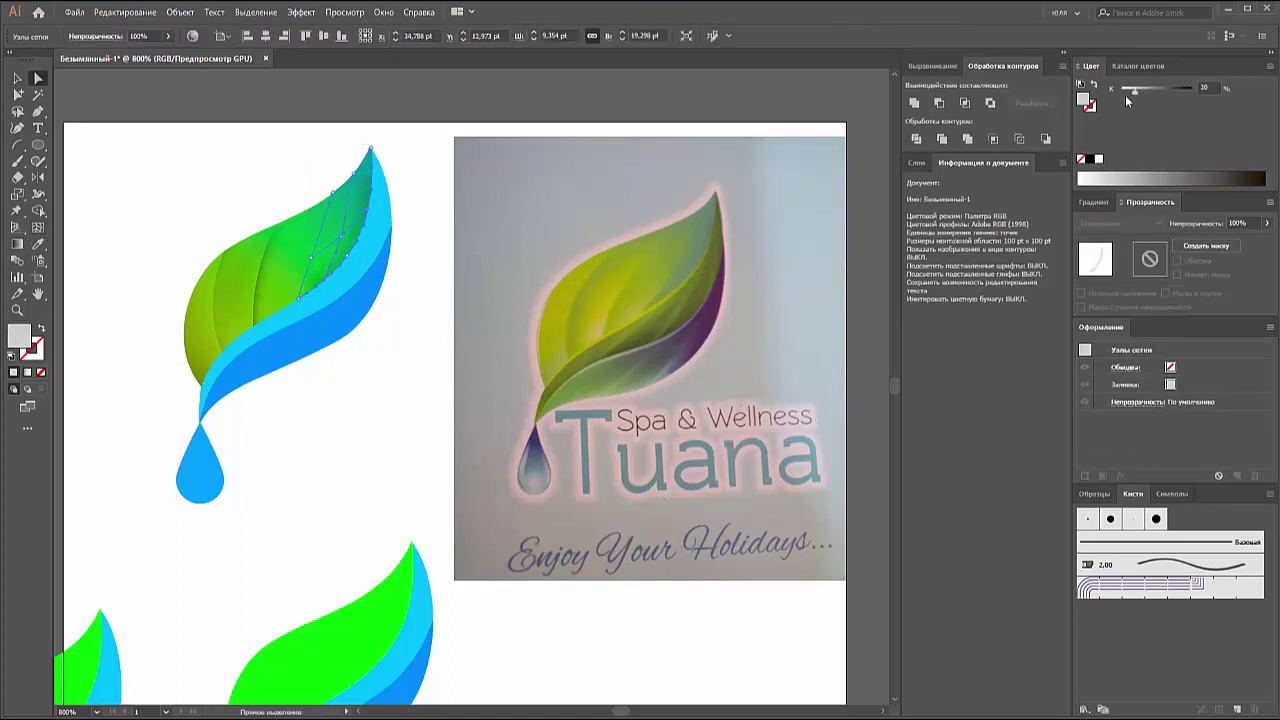
pyautogui.click(283, 316)
pyautogui.click(300, 308)
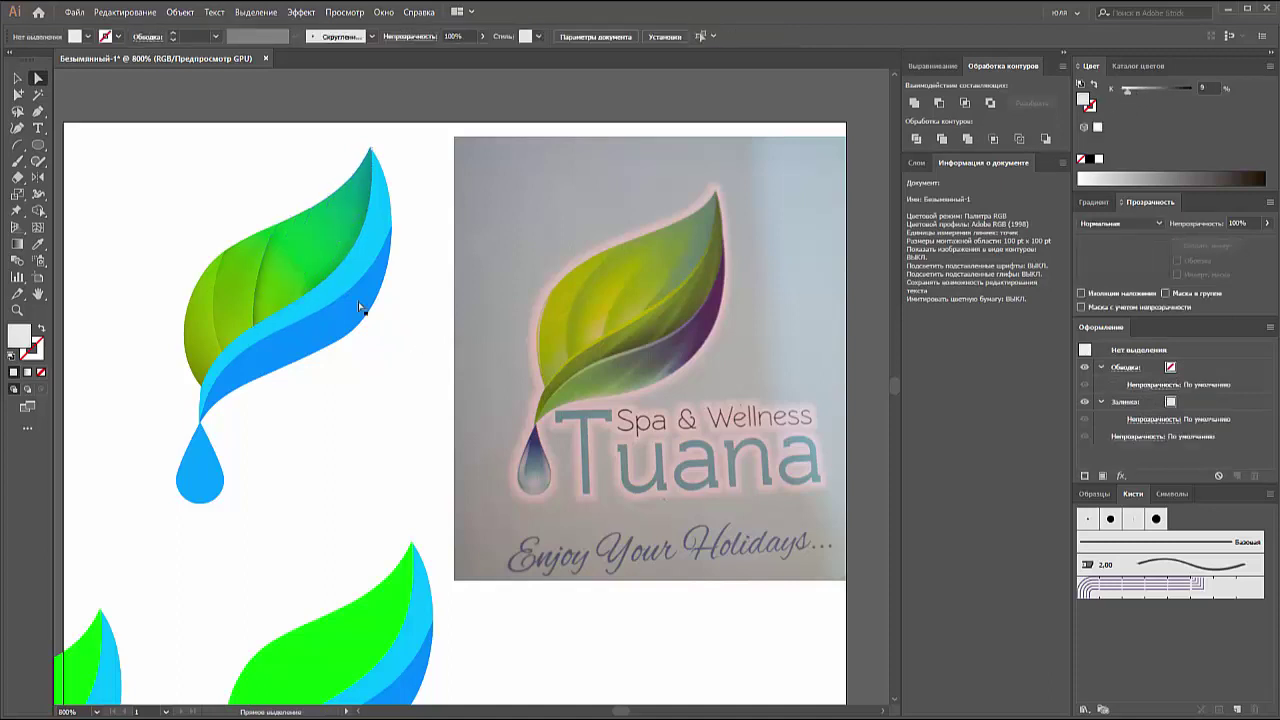
pyautogui.click(403, 338)
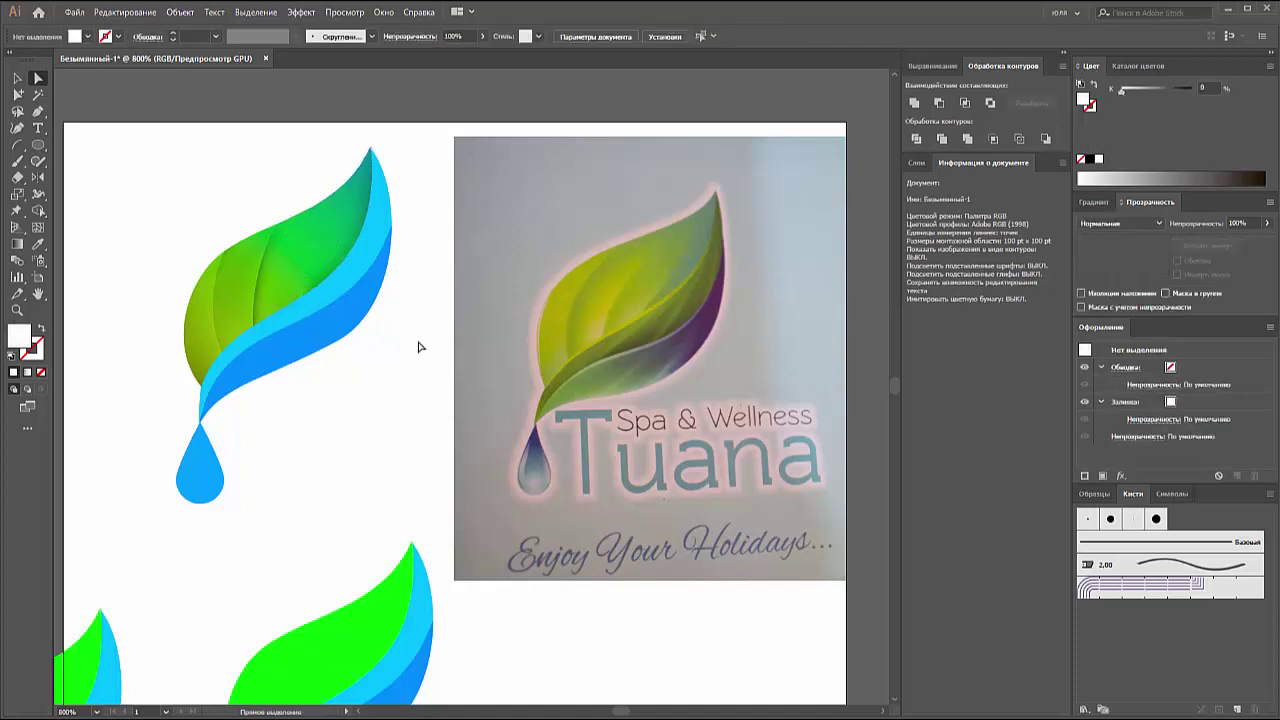
# Step: Tint the chosen top-leaf mesh point light grey, about 19% black
pyautogui.click(268, 292)
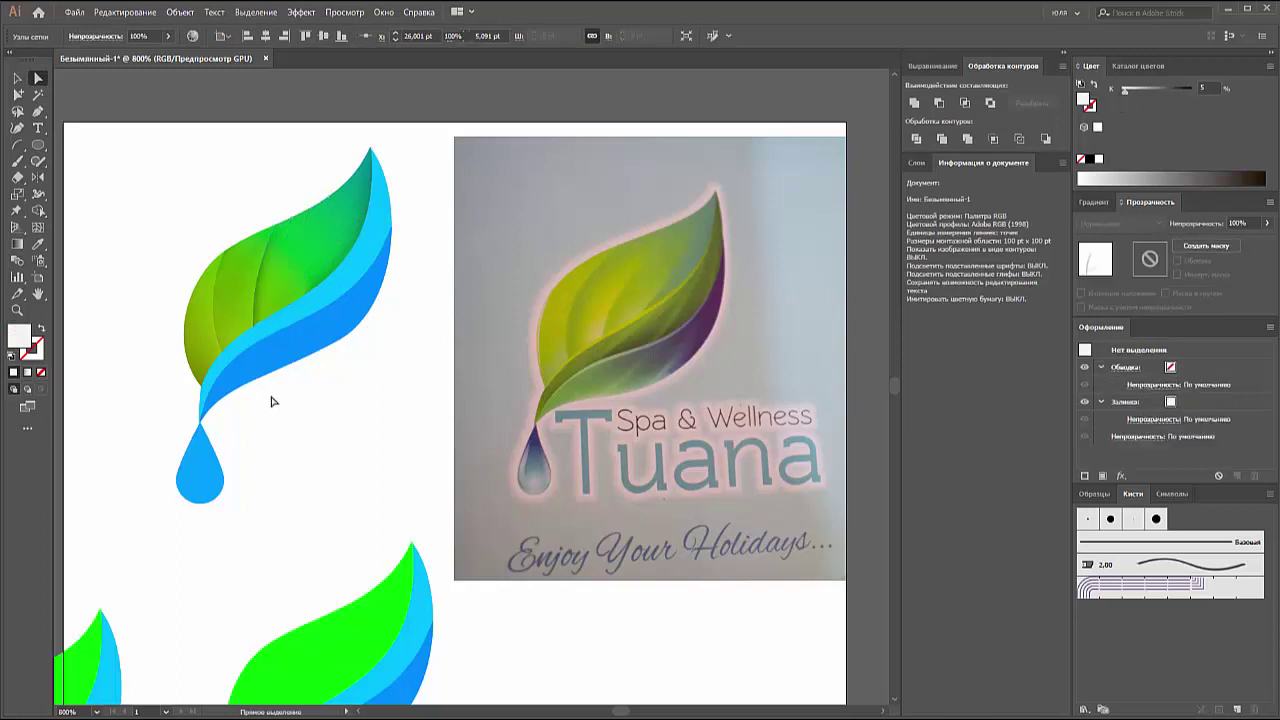
pyautogui.click(271, 401)
pyautogui.click(306, 260)
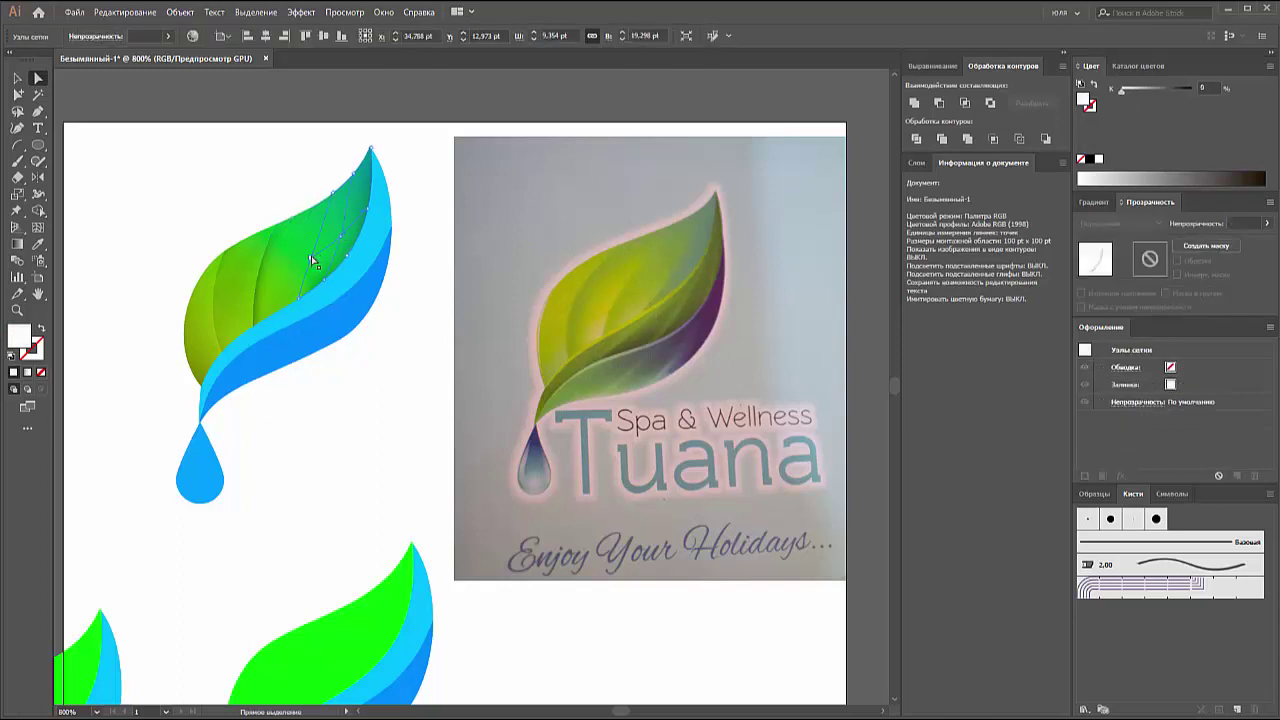
pyautogui.click(428, 322)
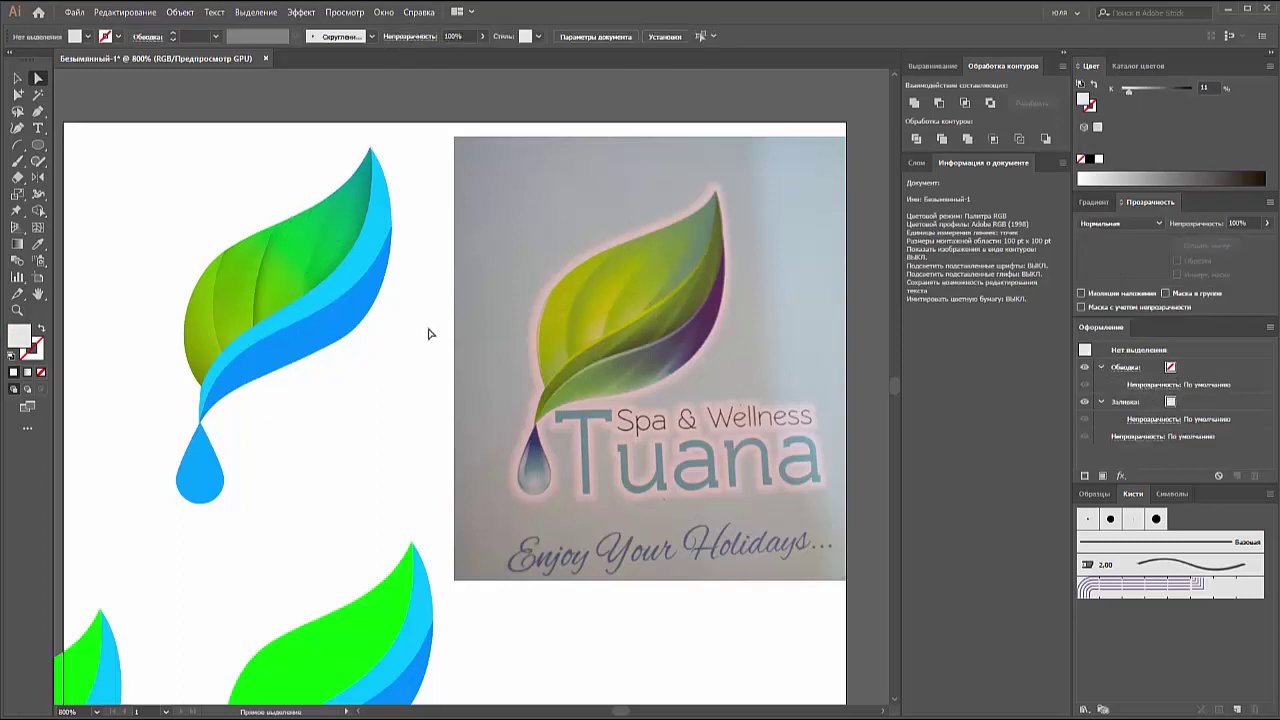
pyautogui.click(292, 293)
pyautogui.moveTo(1128, 91); pyautogui.dragTo(1133, 95)
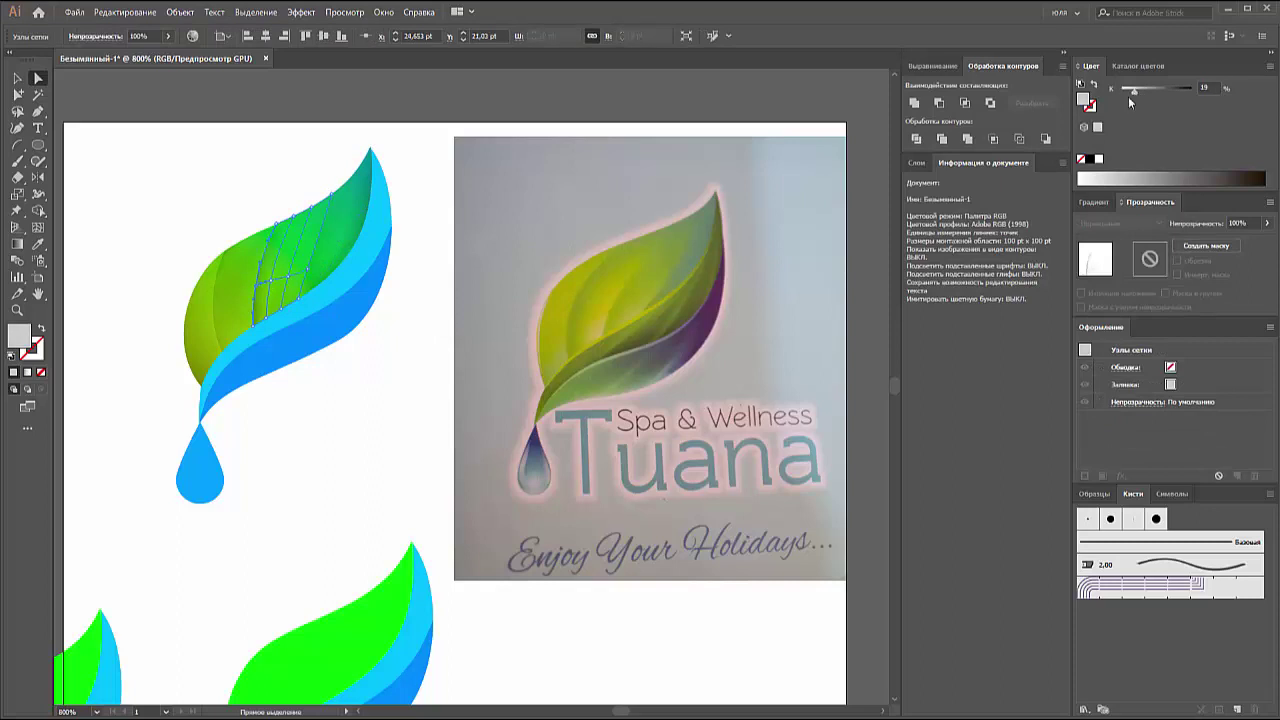
pyautogui.click(392, 351)
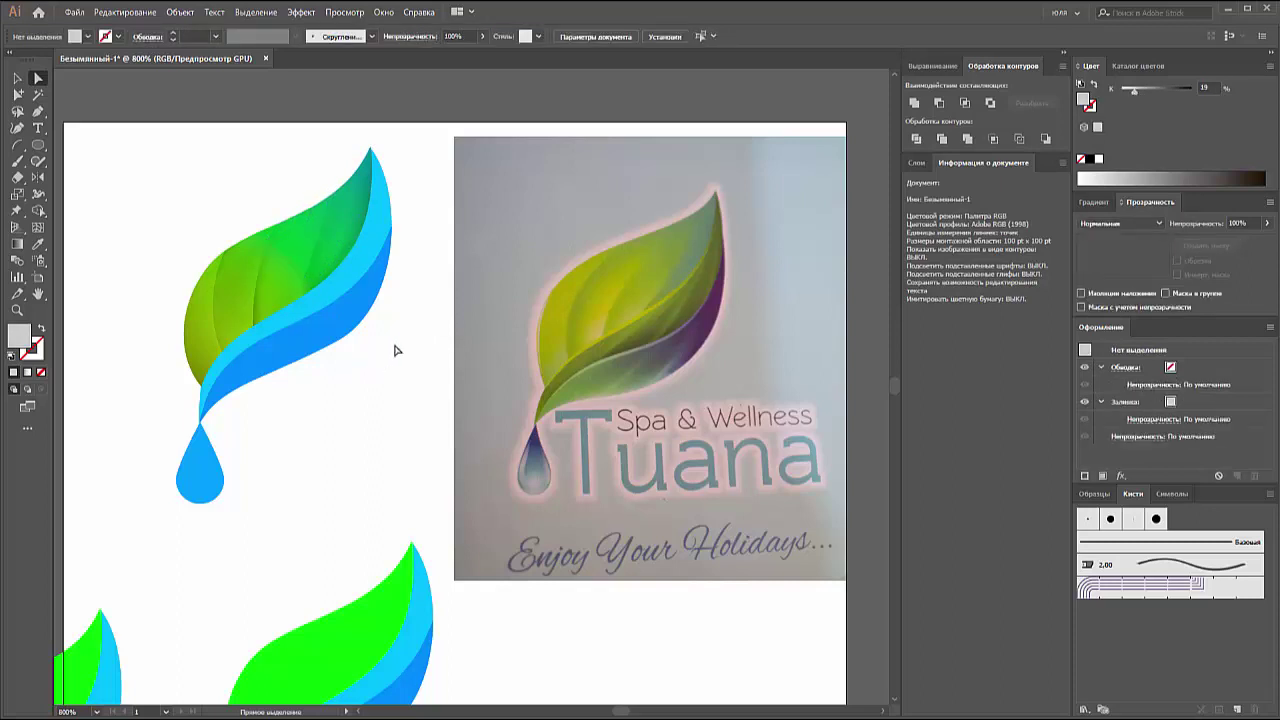
# Step: Switch the vein mesh to Осветление (Screen) blending and give it a black fill
pyautogui.click(17, 80)
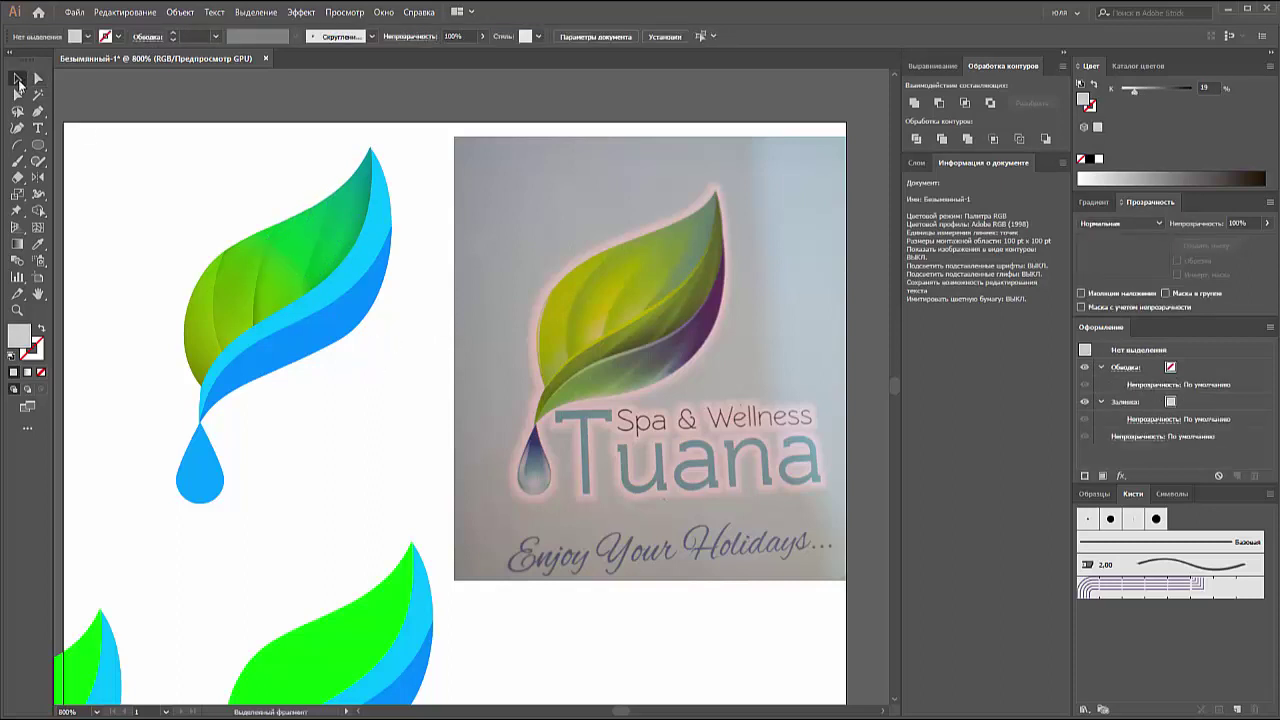
pyautogui.click(257, 267)
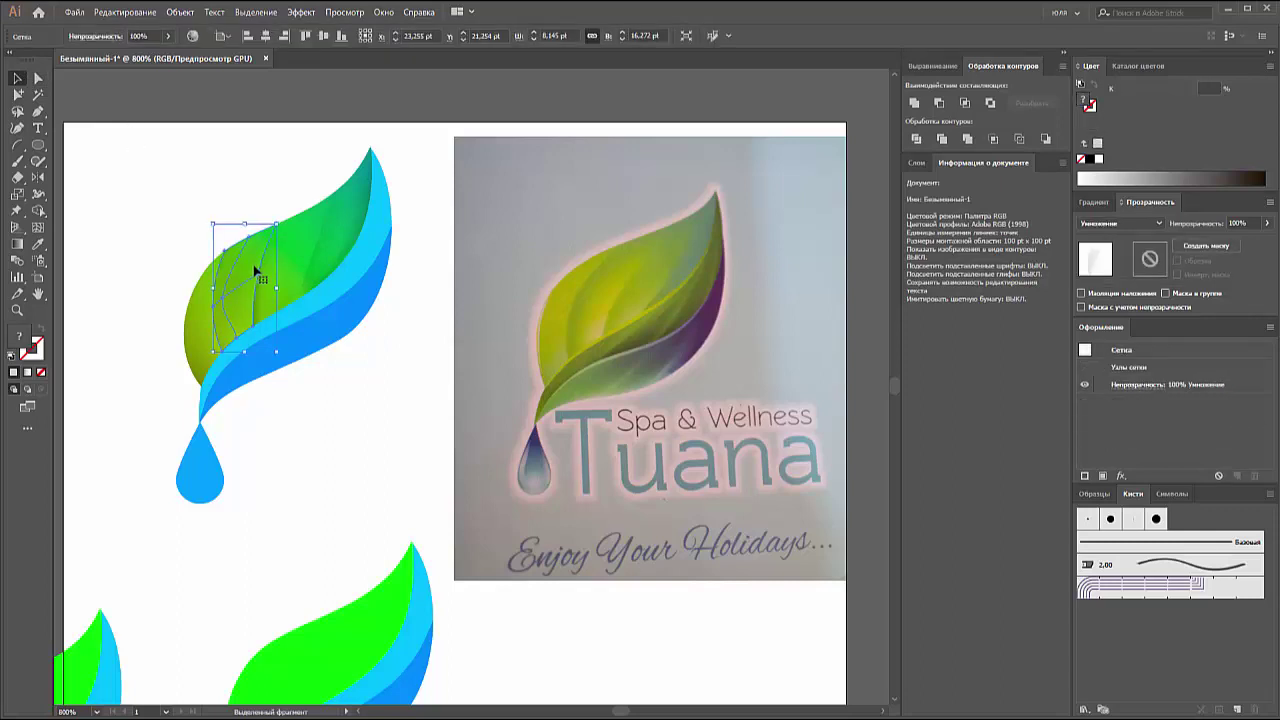
pyautogui.click(264, 276)
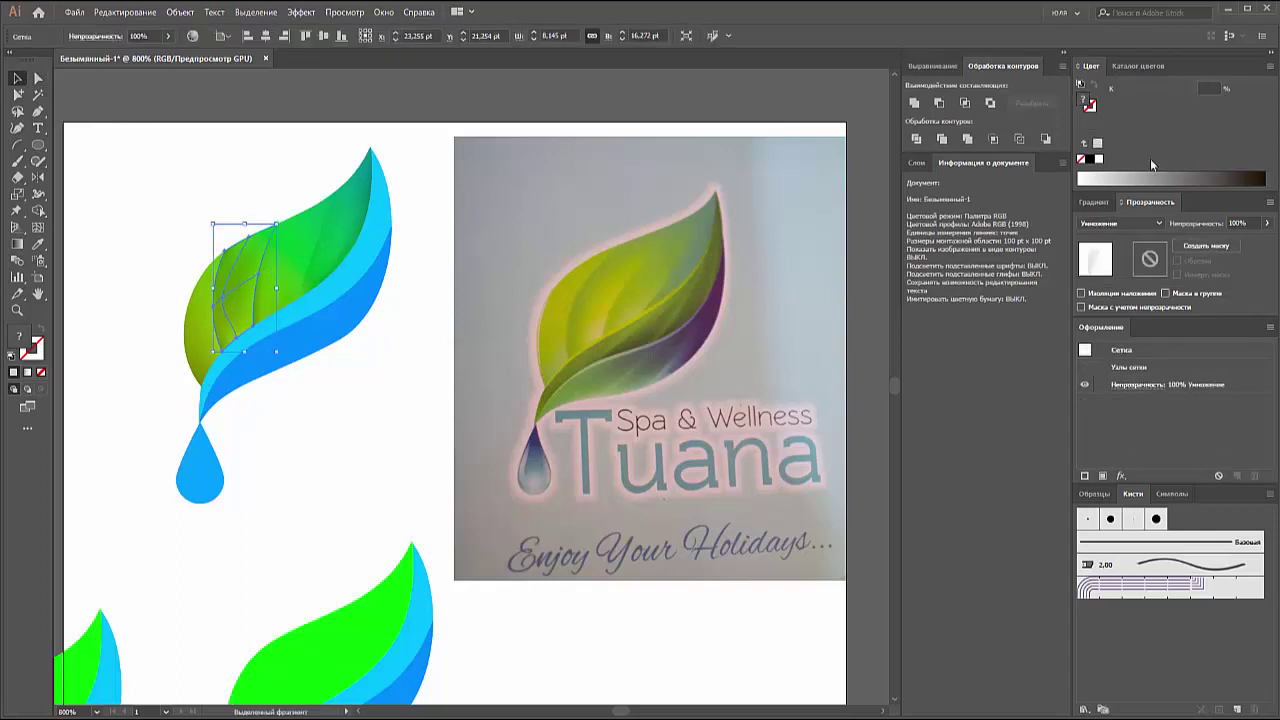
pyautogui.click(1100, 160)
pyautogui.click(1120, 223)
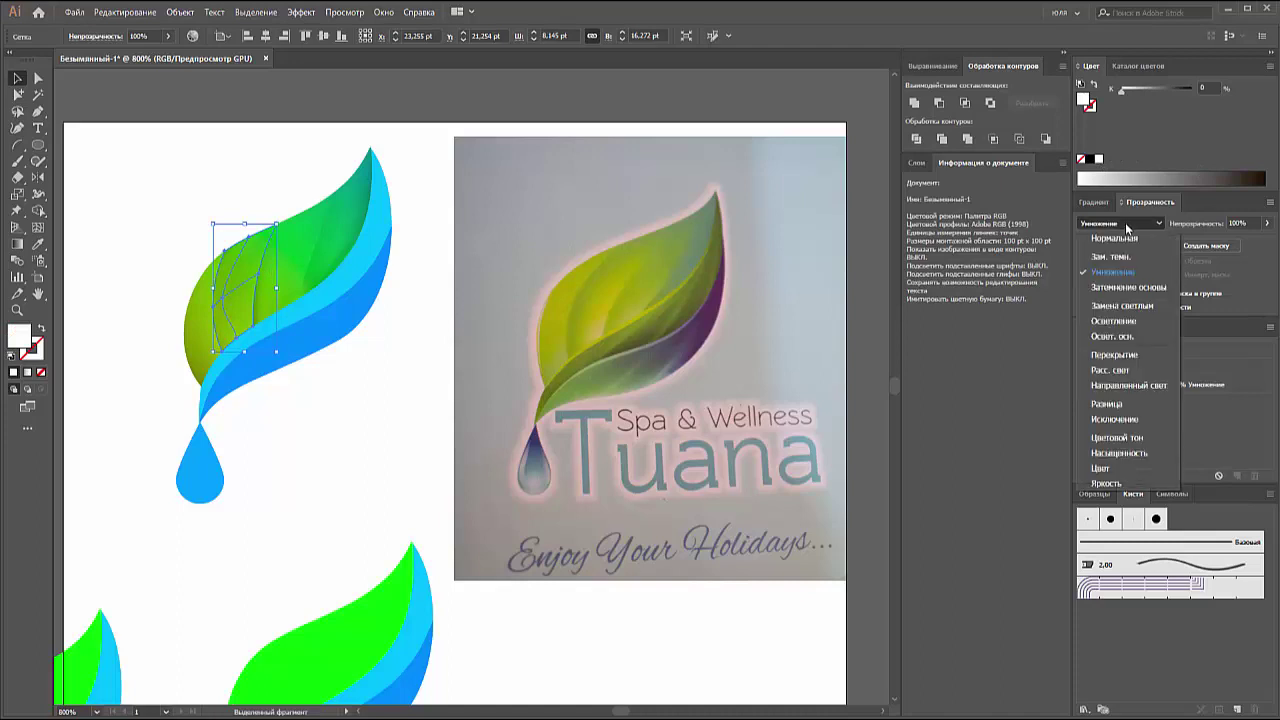
pyautogui.press('Down')
pyautogui.press('Down')
pyautogui.press('Down')
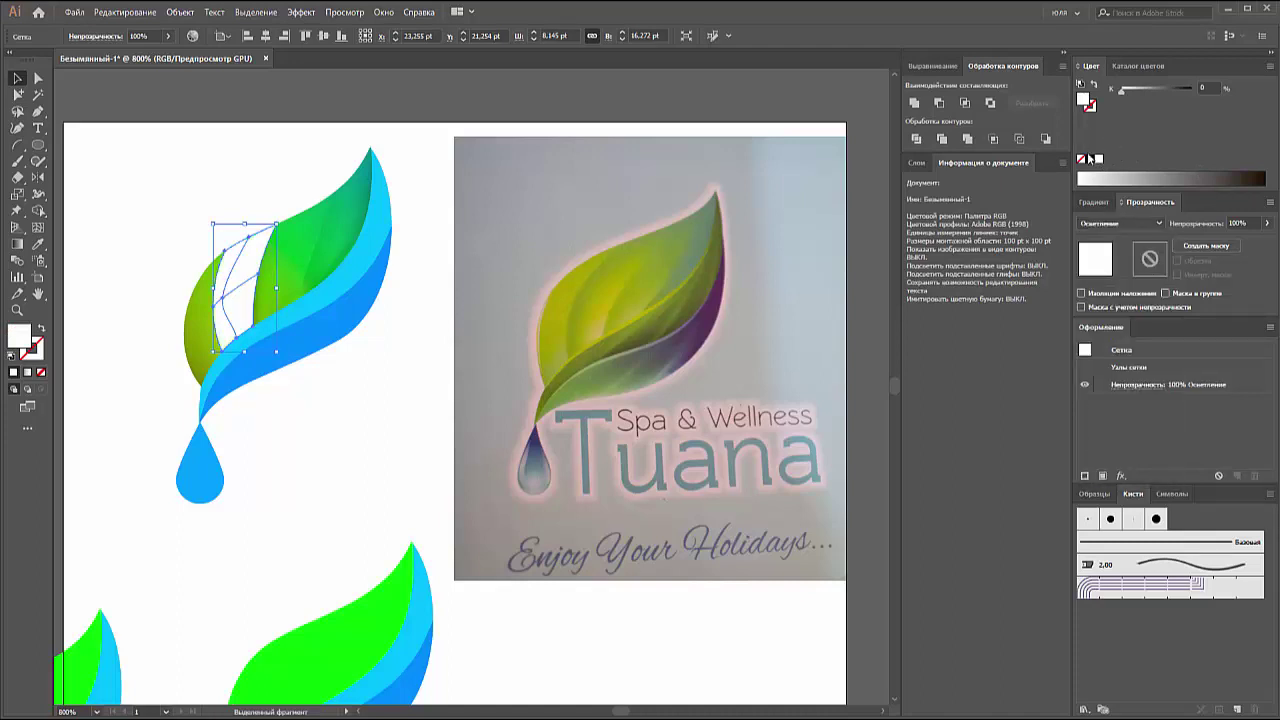
pyautogui.click(1097, 159)
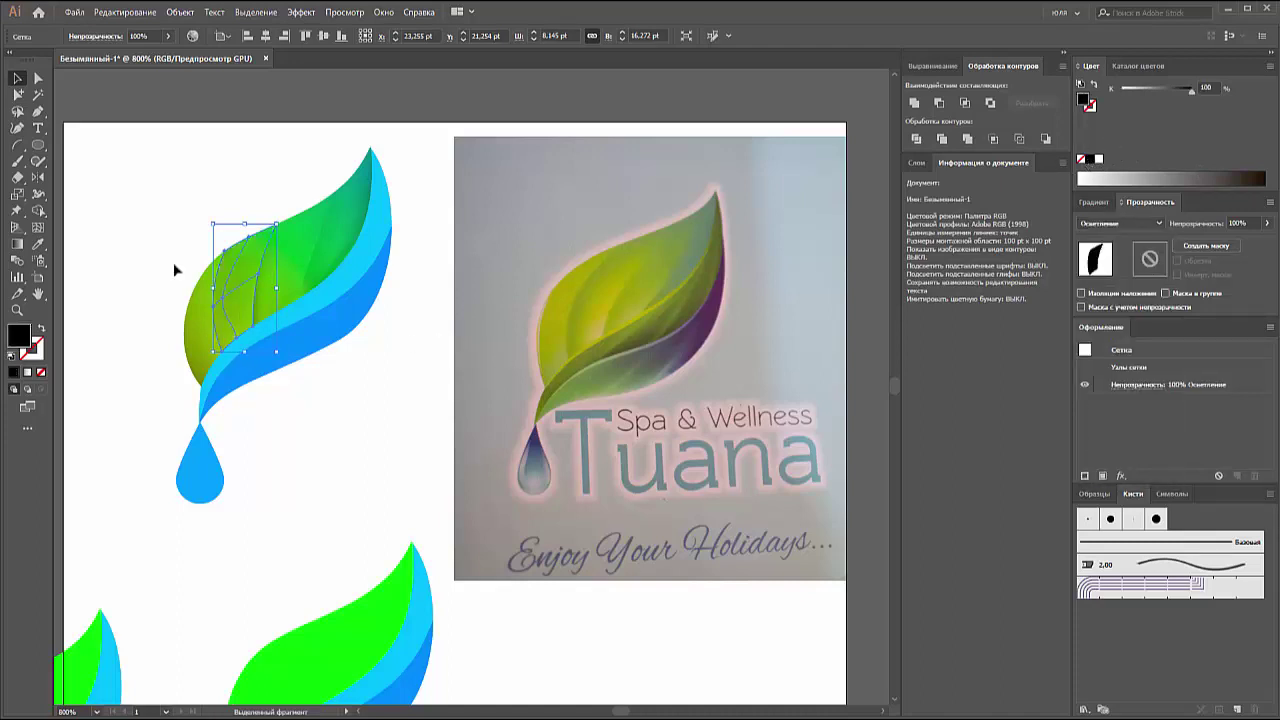
# Step: Lighten two vein mesh points to 74% and 63% black
pyautogui.press('a')
pyautogui.click(257, 332)
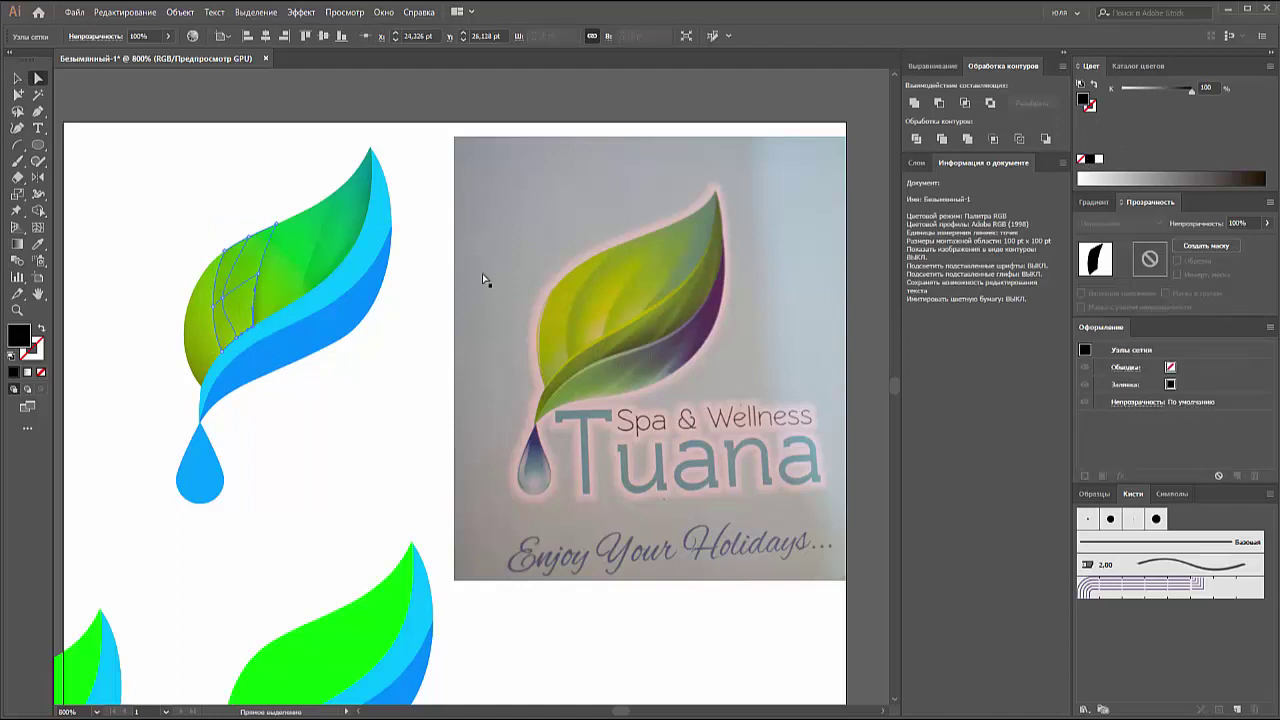
pyautogui.moveTo(1186, 93); pyautogui.dragTo(1168, 93)
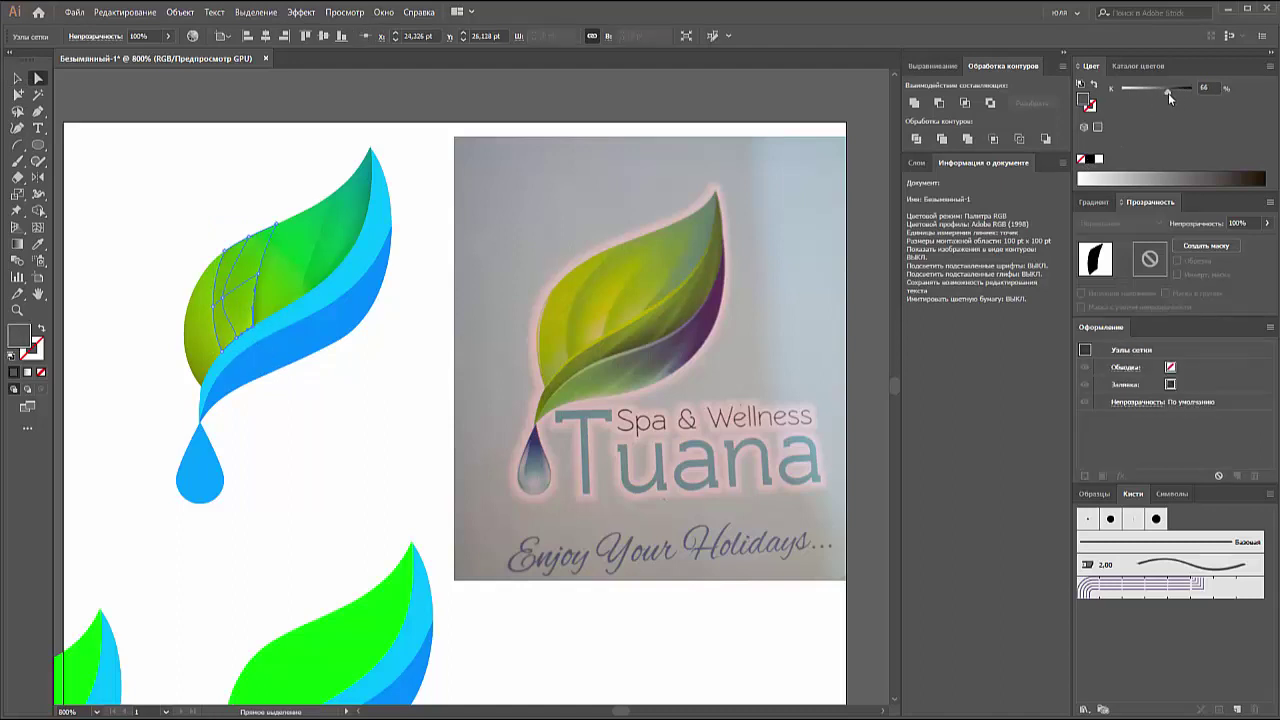
pyautogui.click(305, 405)
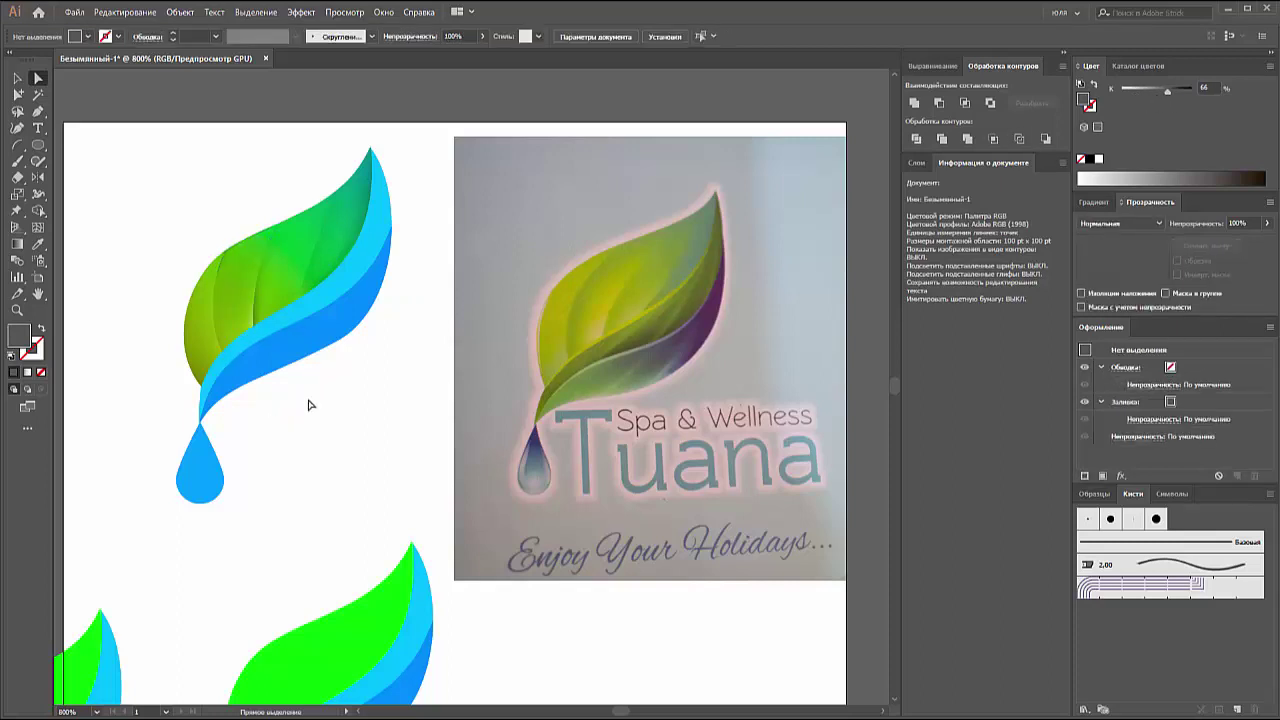
pyautogui.click(329, 294)
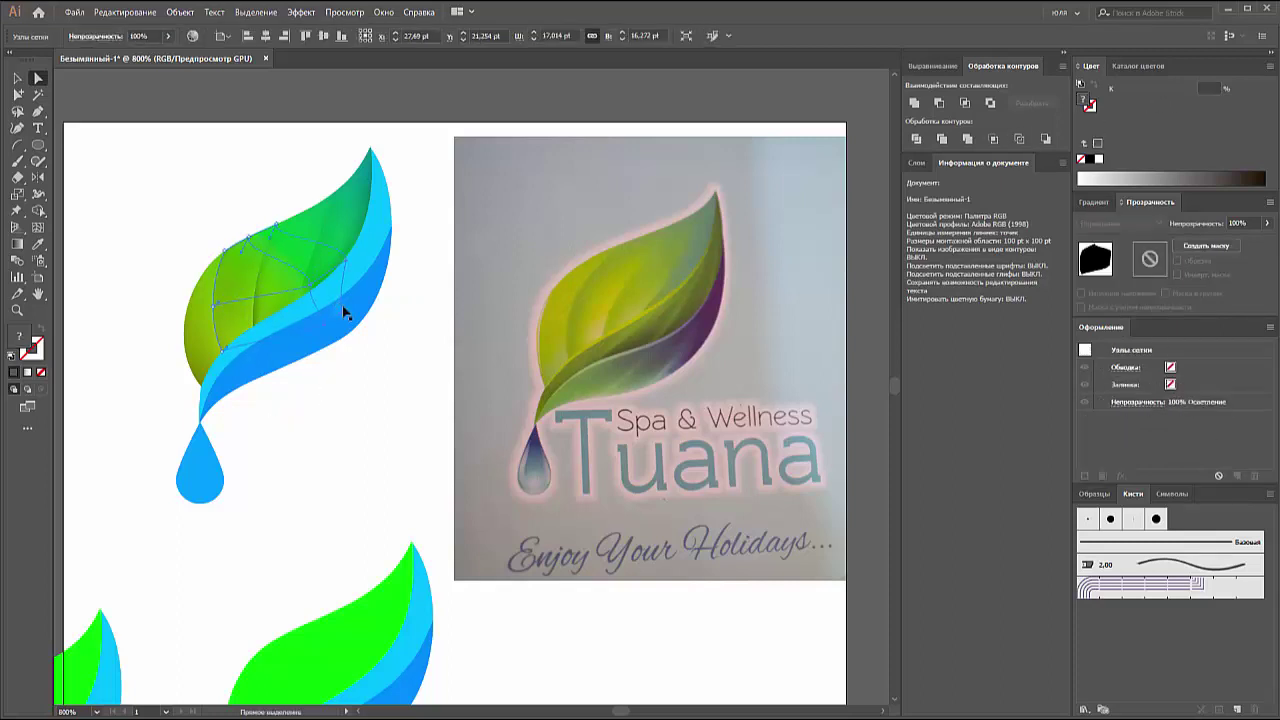
pyautogui.click(258, 275)
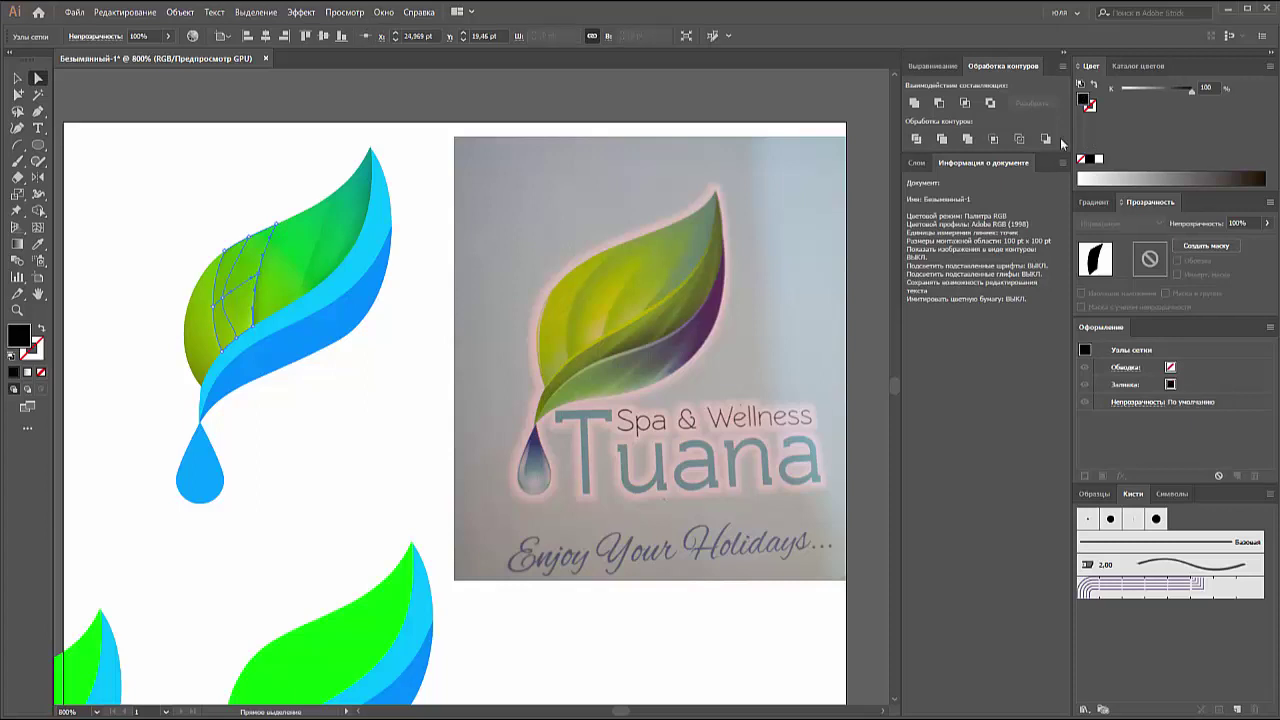
pyautogui.moveTo(1155, 93); pyautogui.dragTo(1165, 90)
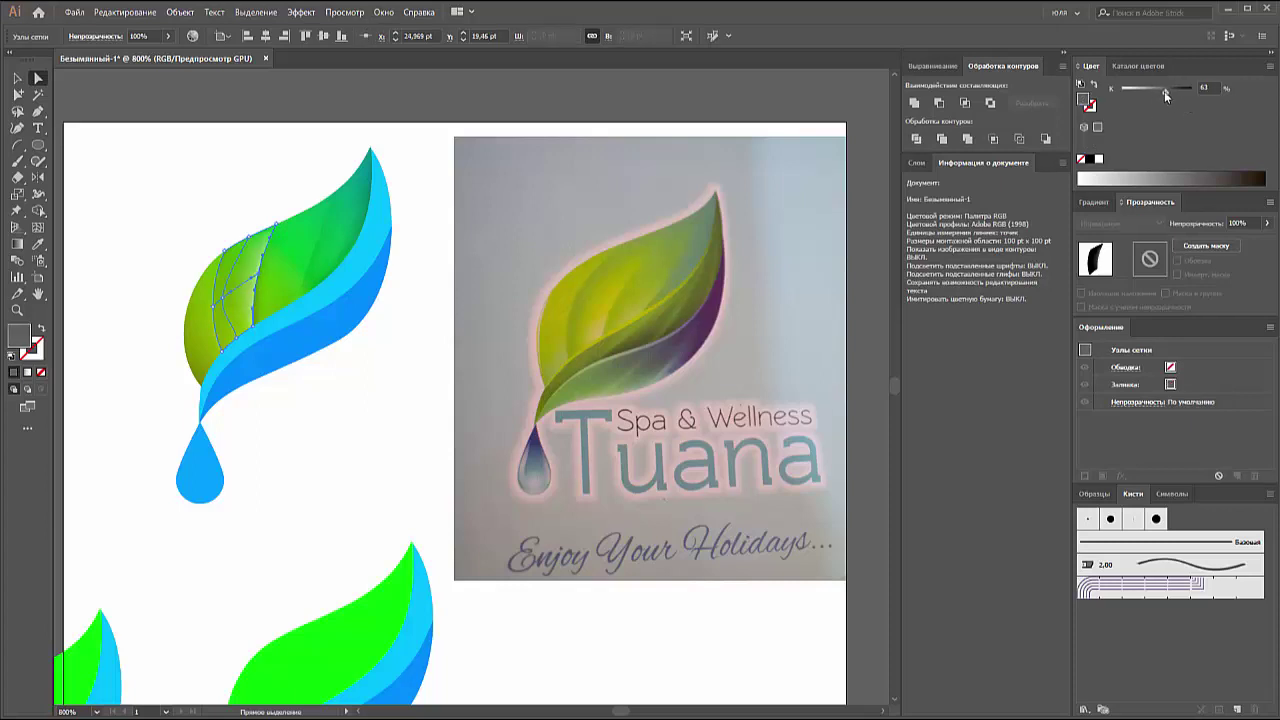
pyautogui.click(407, 155)
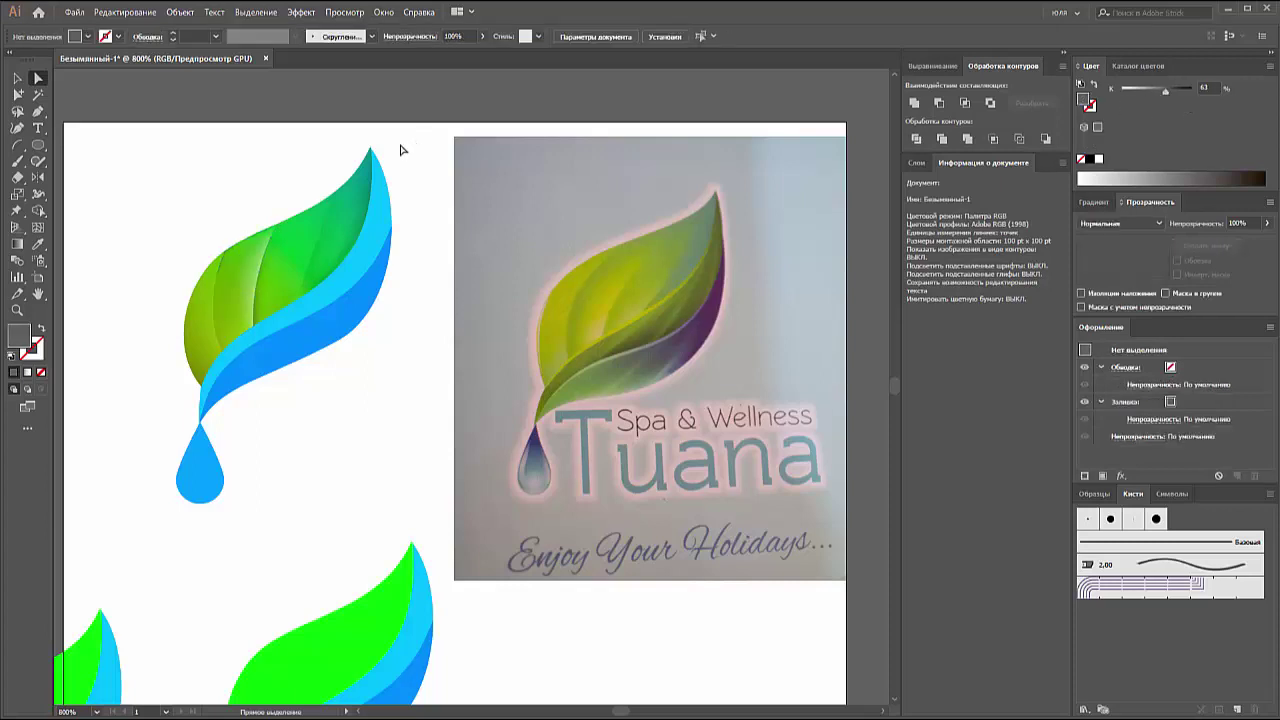
# Step: Set three more vein mesh points to 78%, 32% and 76% black
pyautogui.click(261, 279)
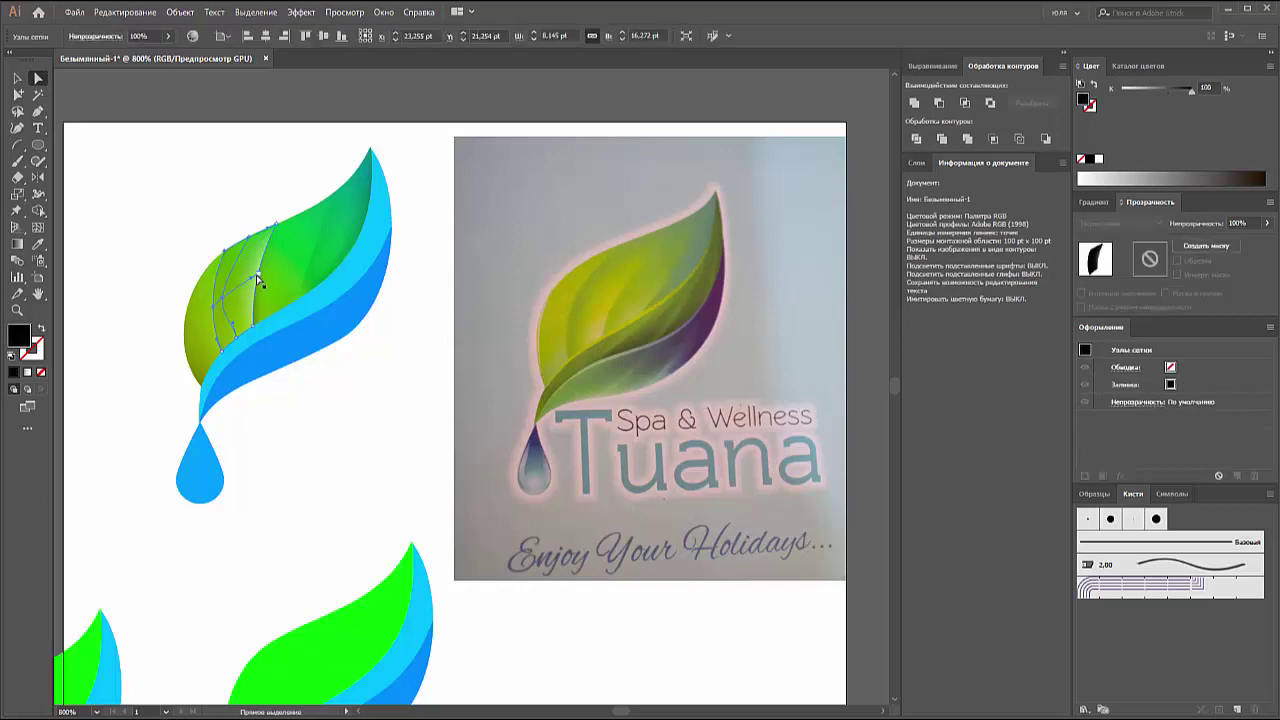
pyautogui.keyDown('shift'); pyautogui.click(258, 281); pyautogui.keyUp('shift')
pyautogui.keyDown('shift'); pyautogui.click(261, 281); pyautogui.keyUp('shift')
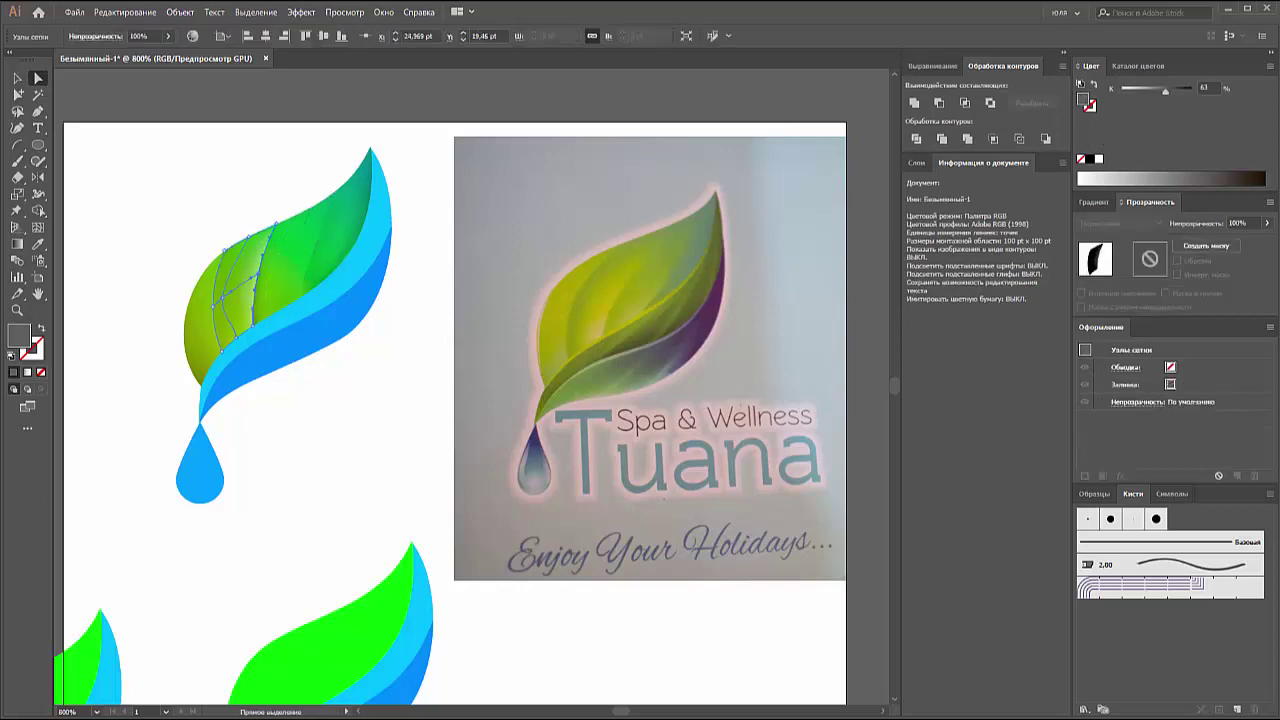
pyautogui.click(1176, 90)
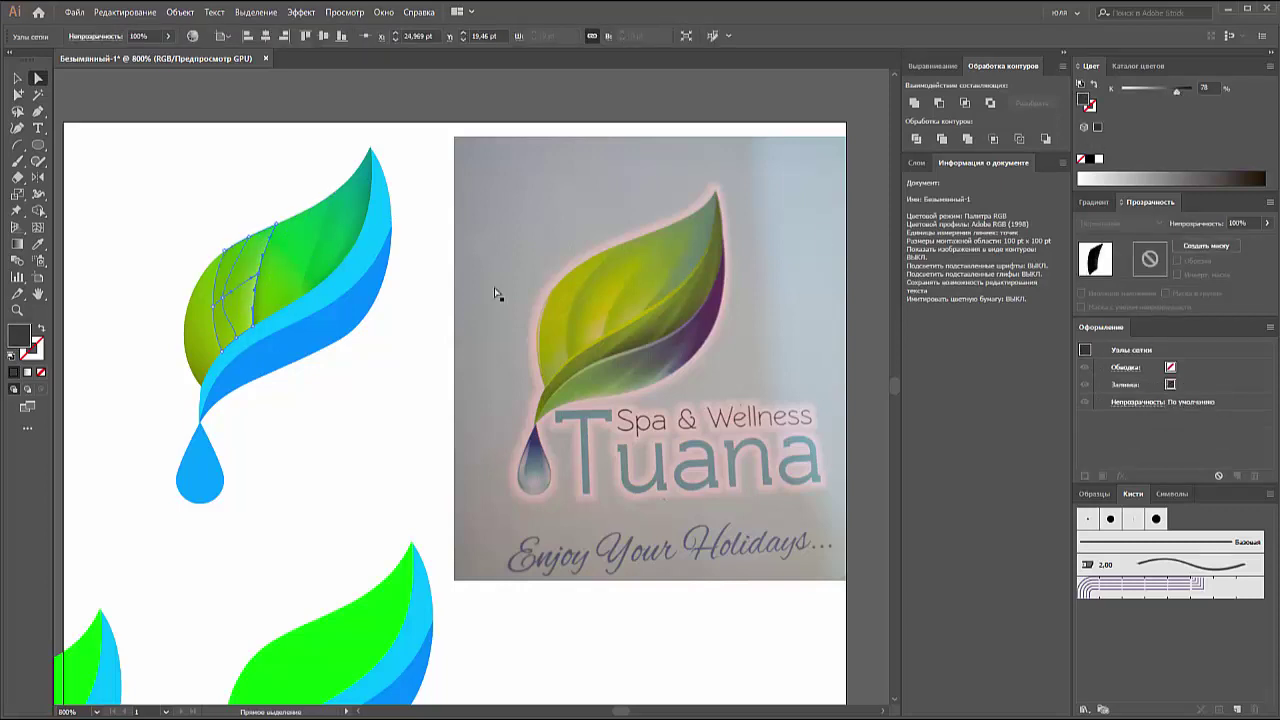
pyautogui.click(253, 329)
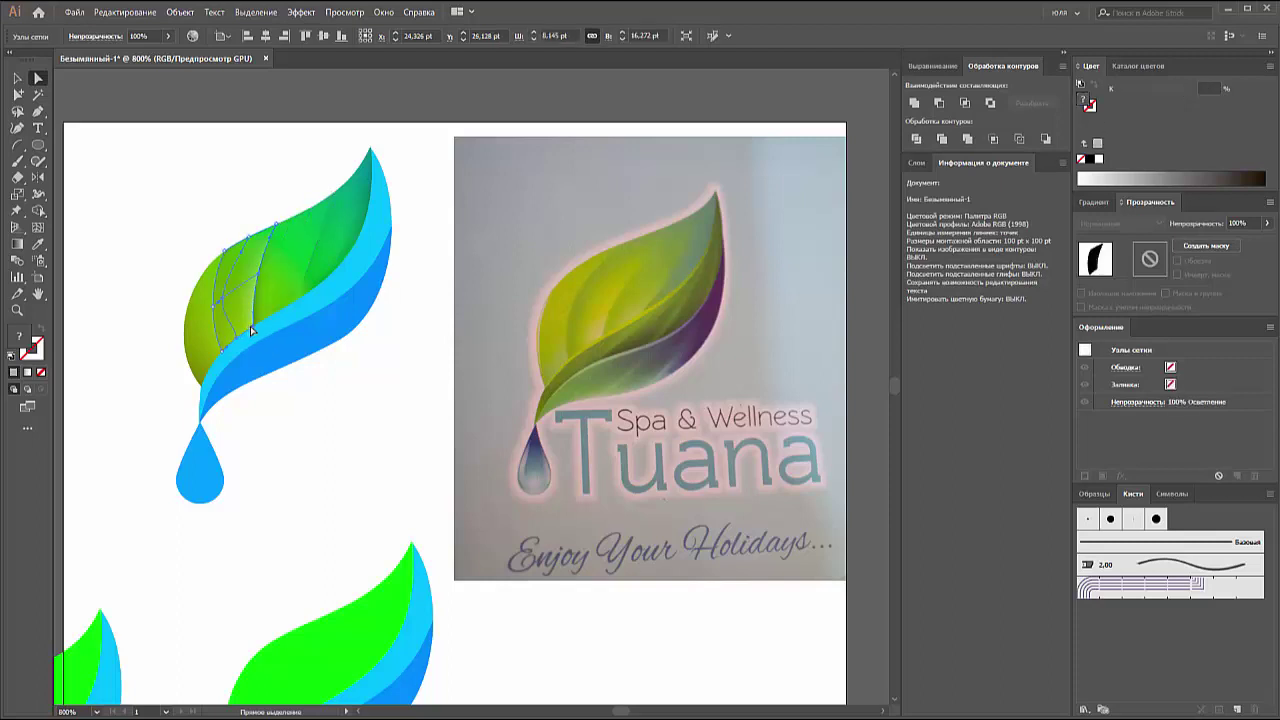
pyautogui.click(1144, 90)
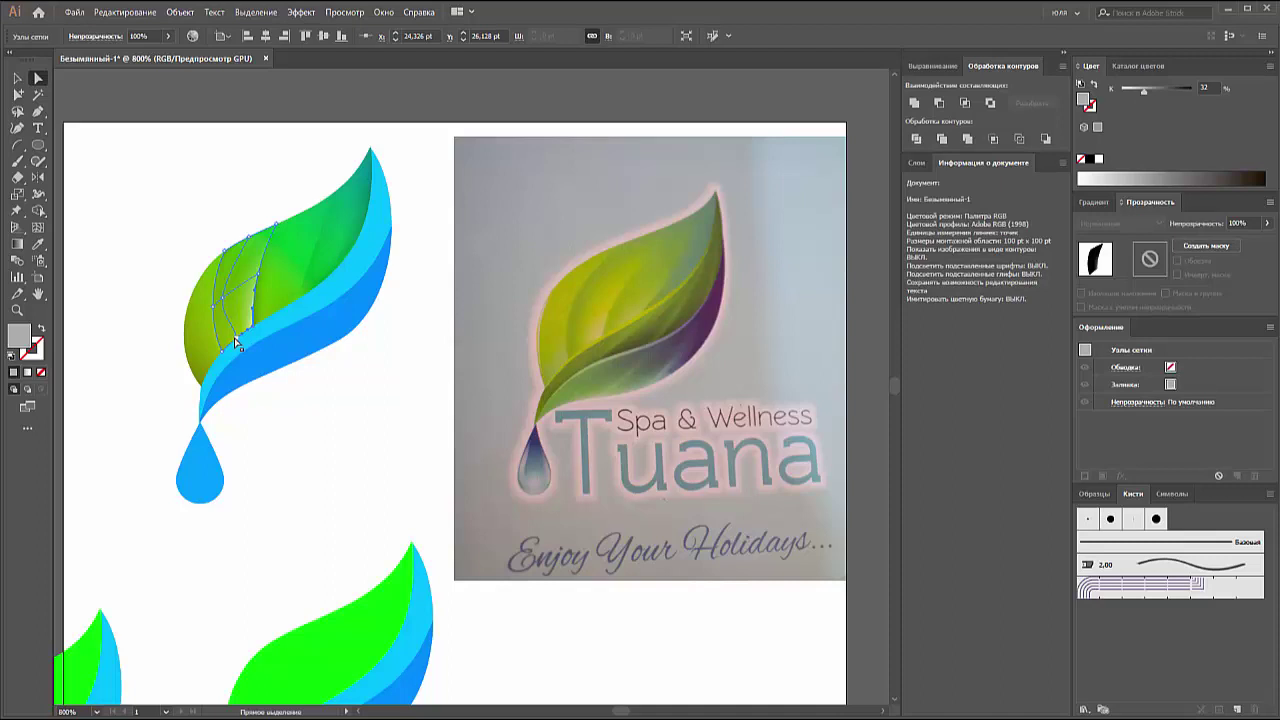
pyautogui.click(237, 344)
pyautogui.click(1175, 88)
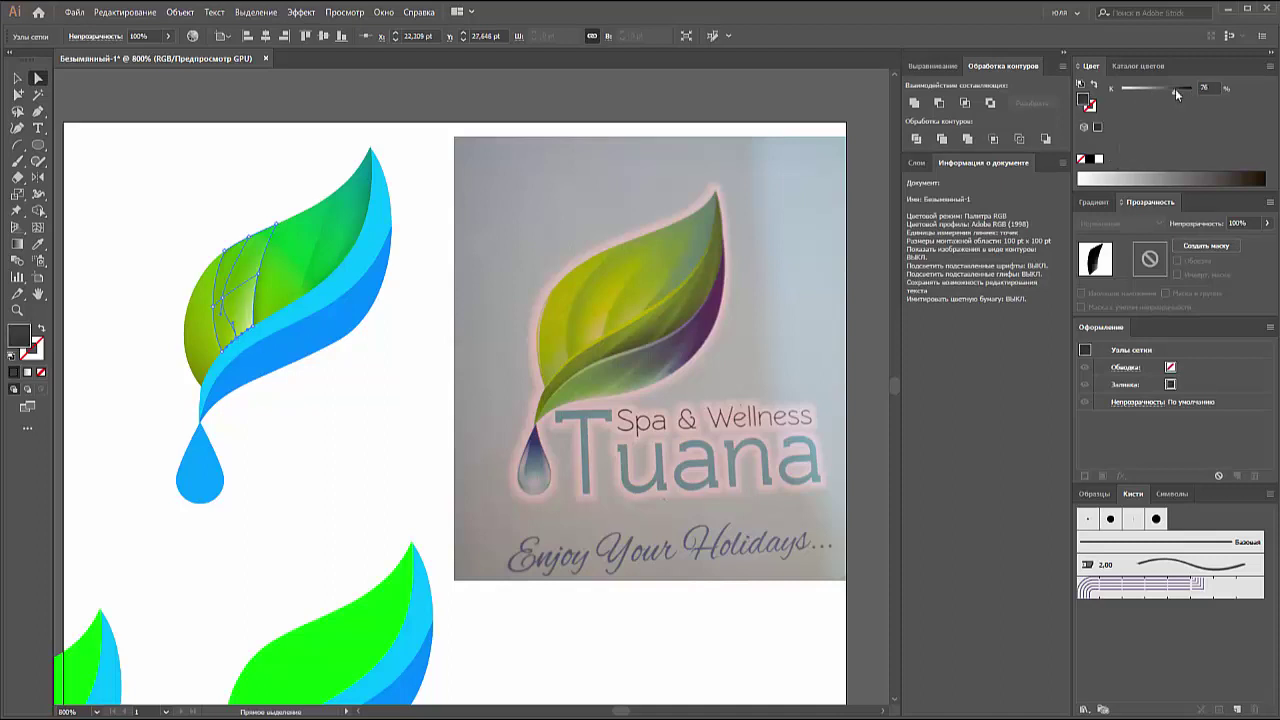
pyautogui.click(352, 380)
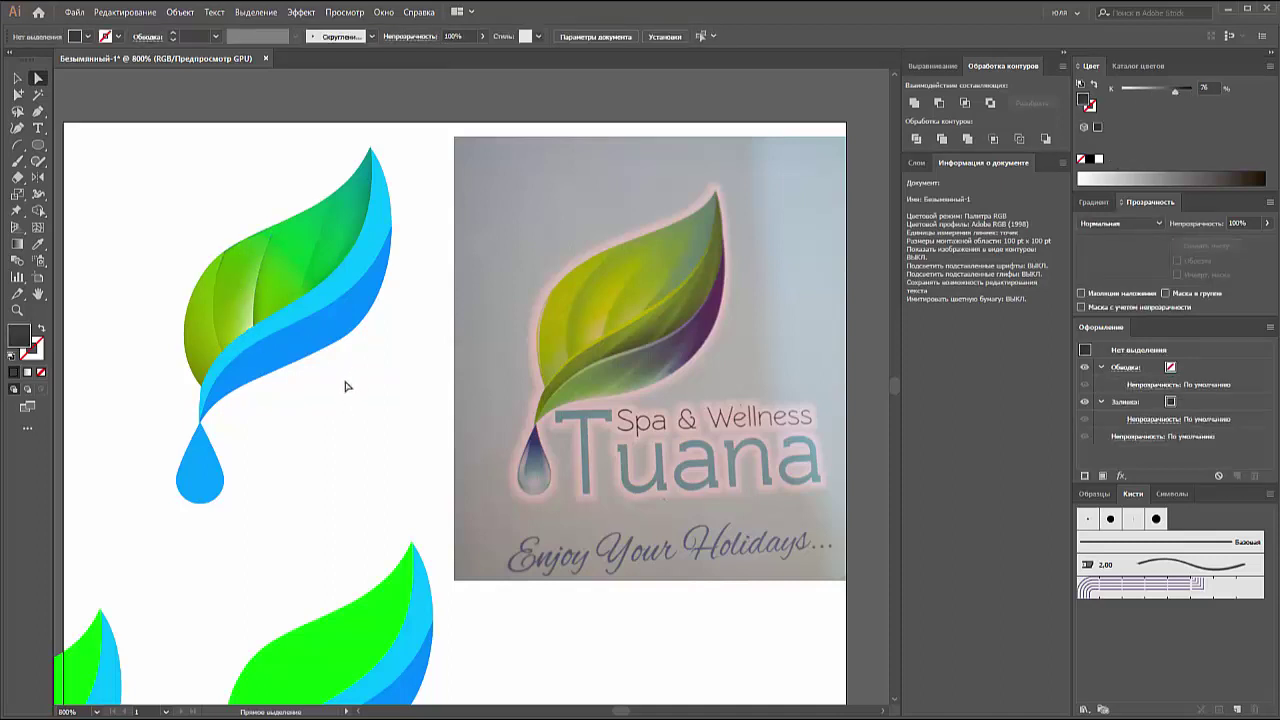
# Step: Apply Осветление blending to the second vein mesh and tint nodes 78% and 58% black
pyautogui.click(291, 283)
pyautogui.press('v')
pyautogui.click(294, 260)
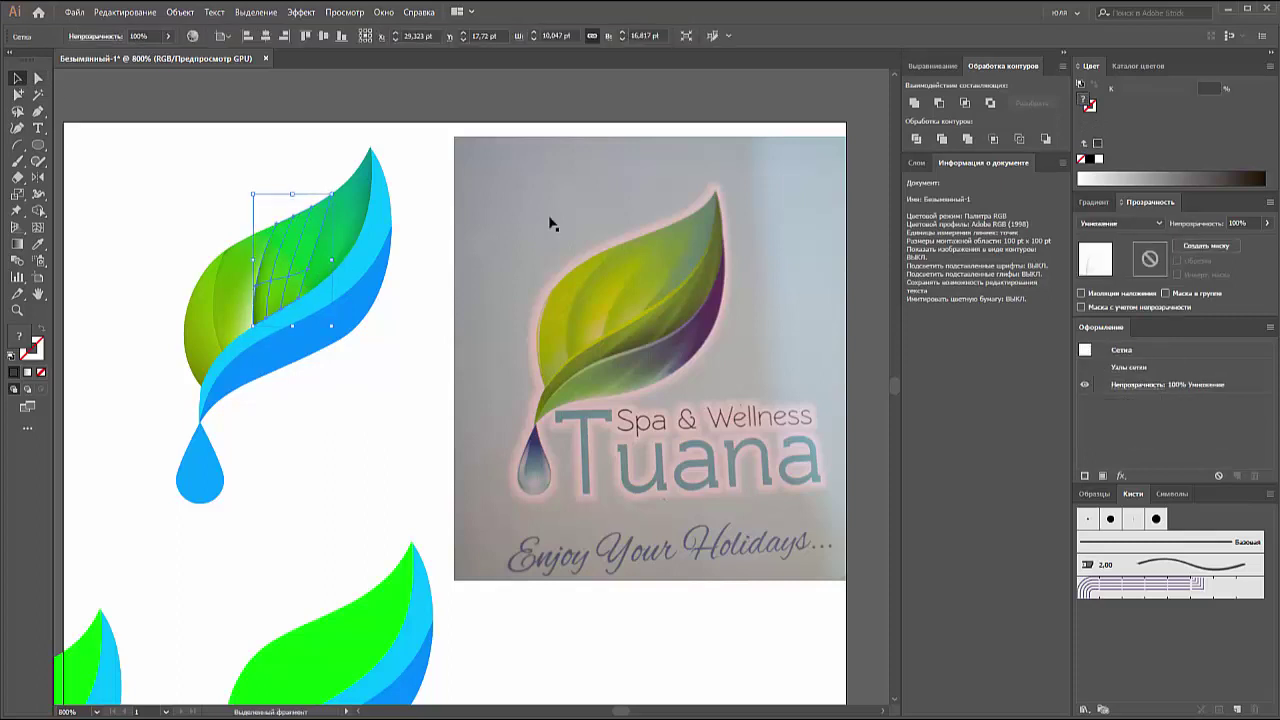
pyautogui.click(1120, 223)
pyautogui.click(1115, 325)
pyautogui.press('a')
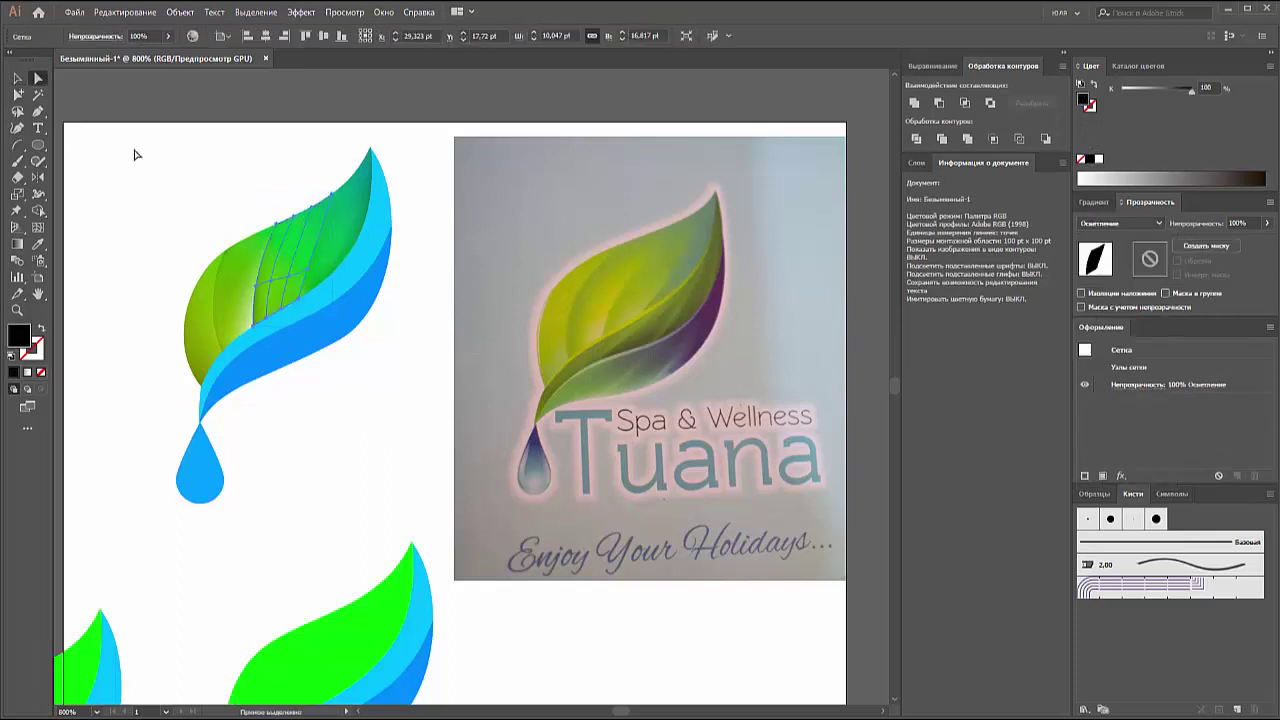
pyautogui.click(300, 302)
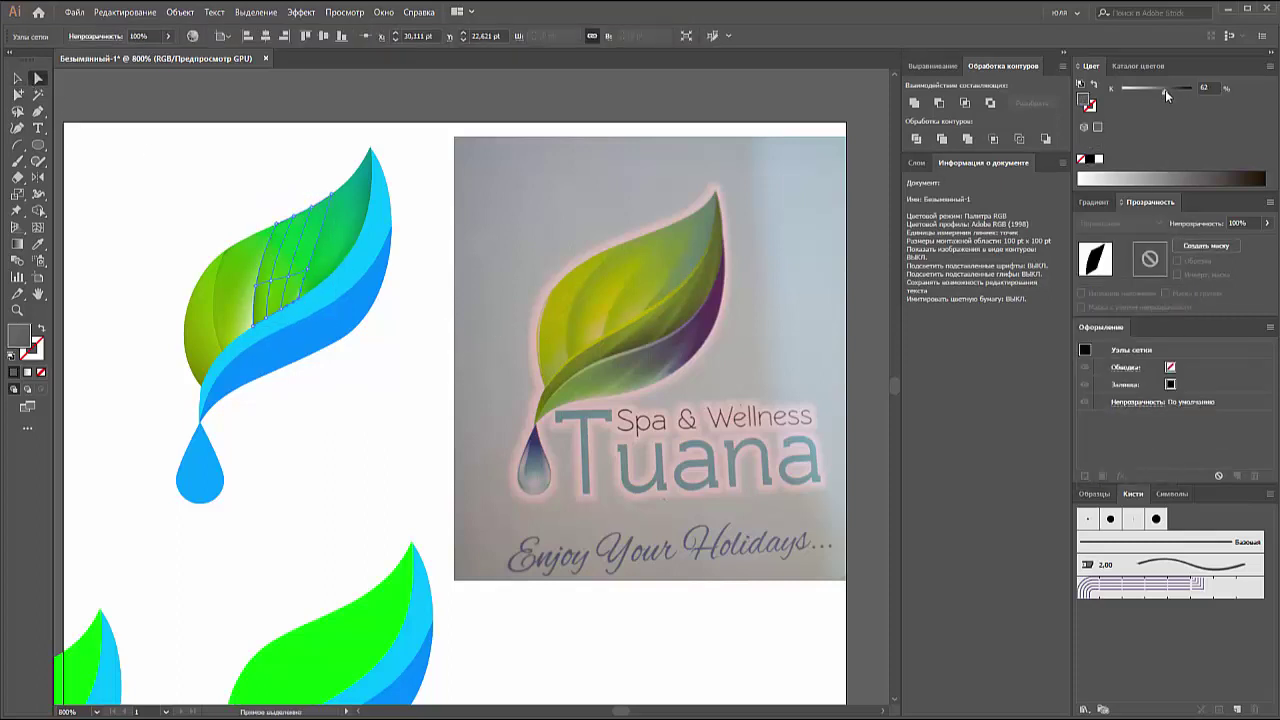
pyautogui.moveTo(1190, 88); pyautogui.dragTo(1163, 93)
pyautogui.click(290, 280)
pyautogui.click(306, 280)
pyautogui.click(435, 239)
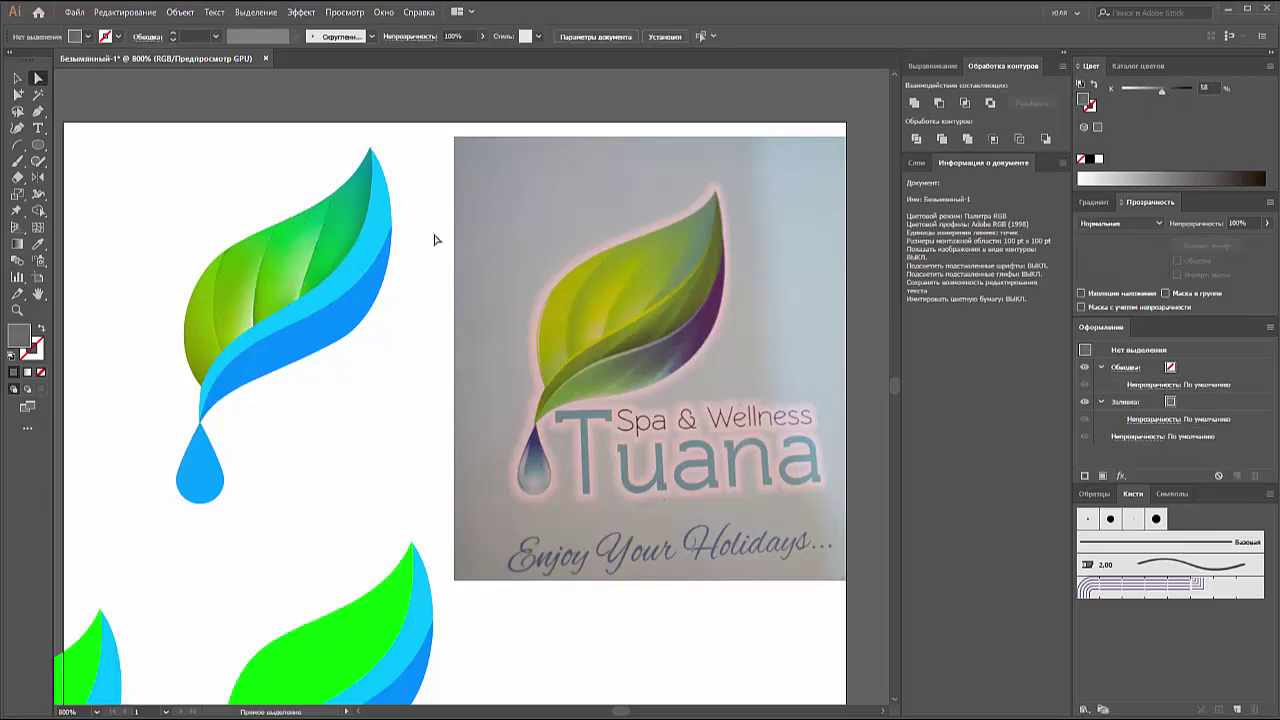
# Step: Darken a leaf mesh node to 90% black
pyautogui.click(350, 287)
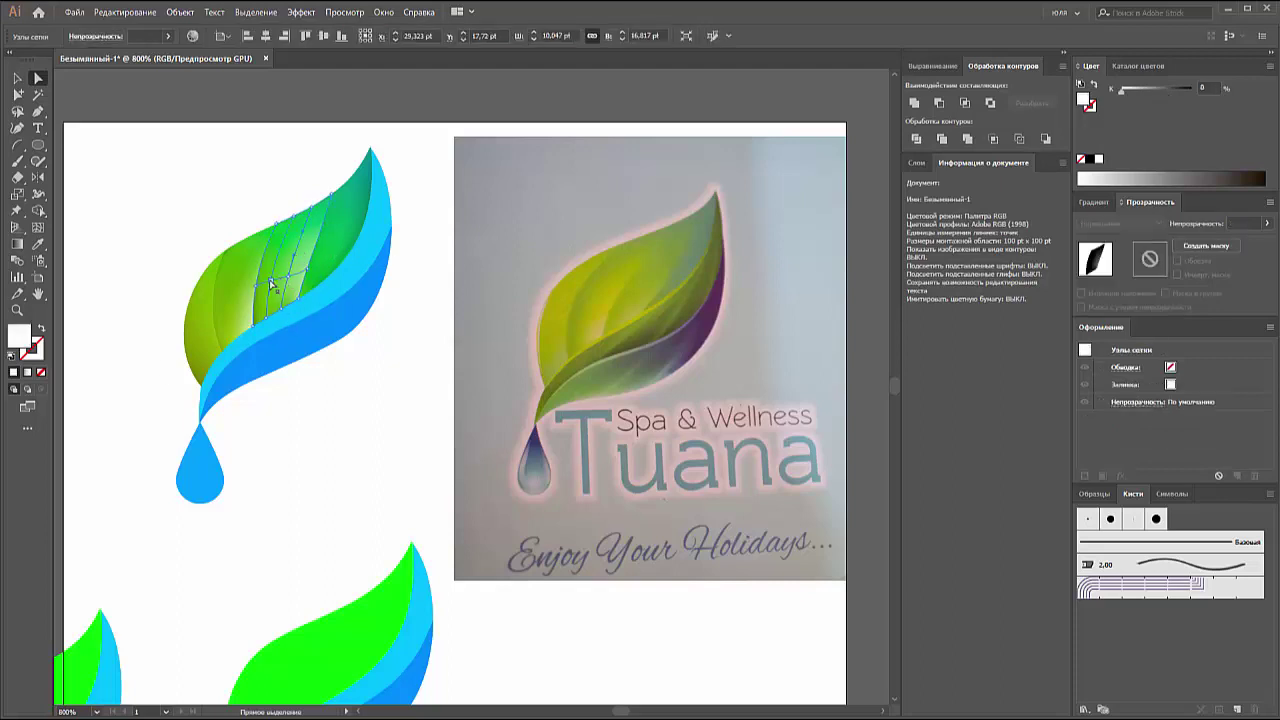
pyautogui.click(274, 286)
pyautogui.click(430, 140)
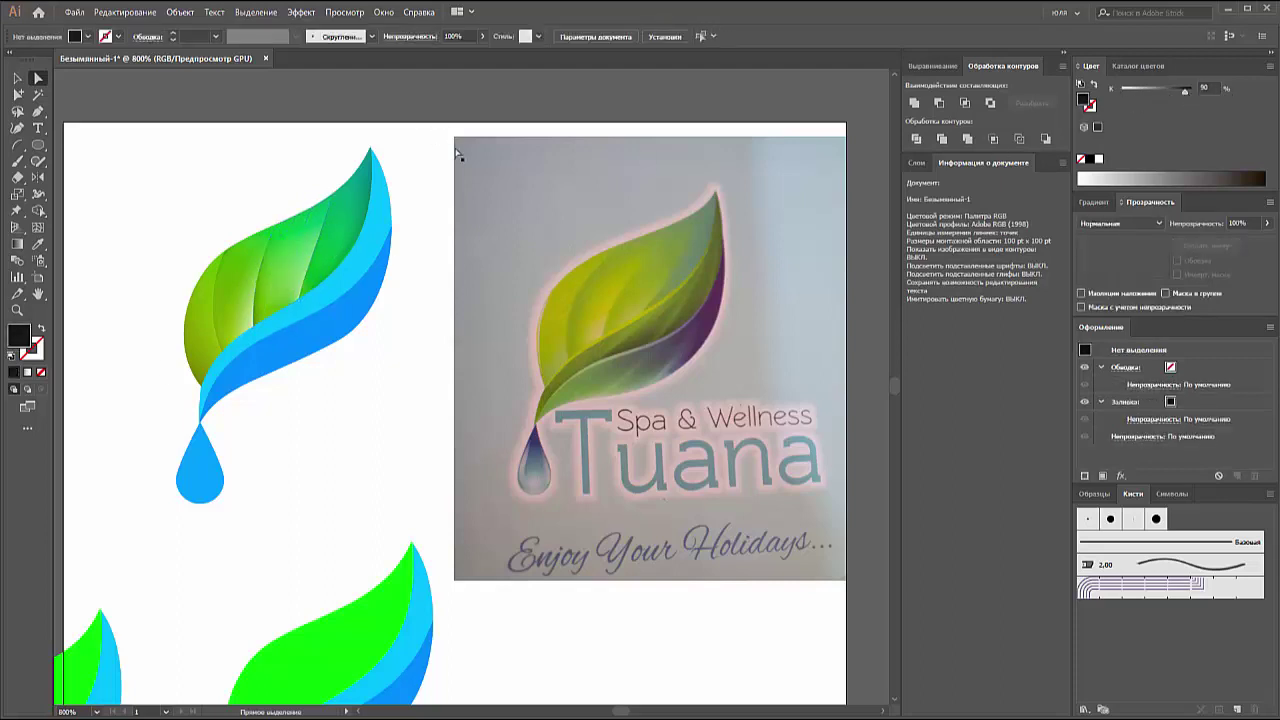
# Step: Apply Осветление blending to the mesh on the leaf's left side
pyautogui.click(193, 337)
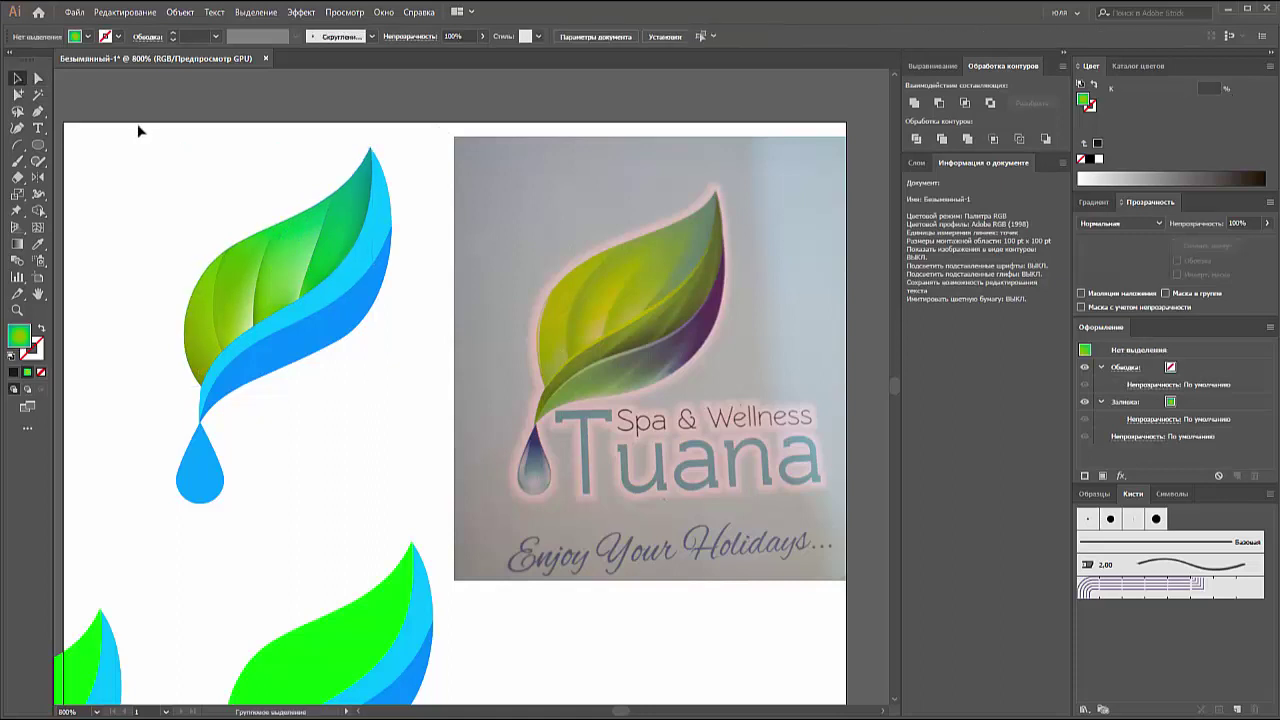
pyautogui.press('v')
pyautogui.click(194, 263)
pyautogui.click(1120, 223)
pyautogui.click(1110, 310)
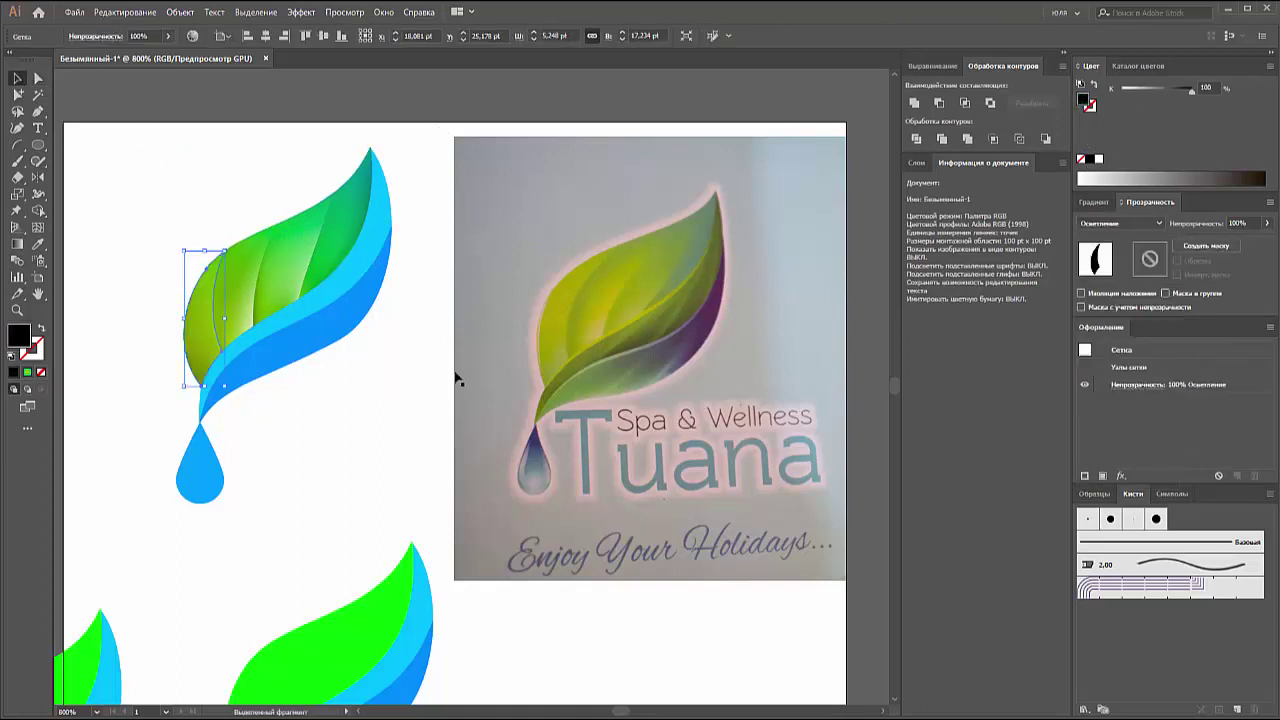
pyautogui.press('a')
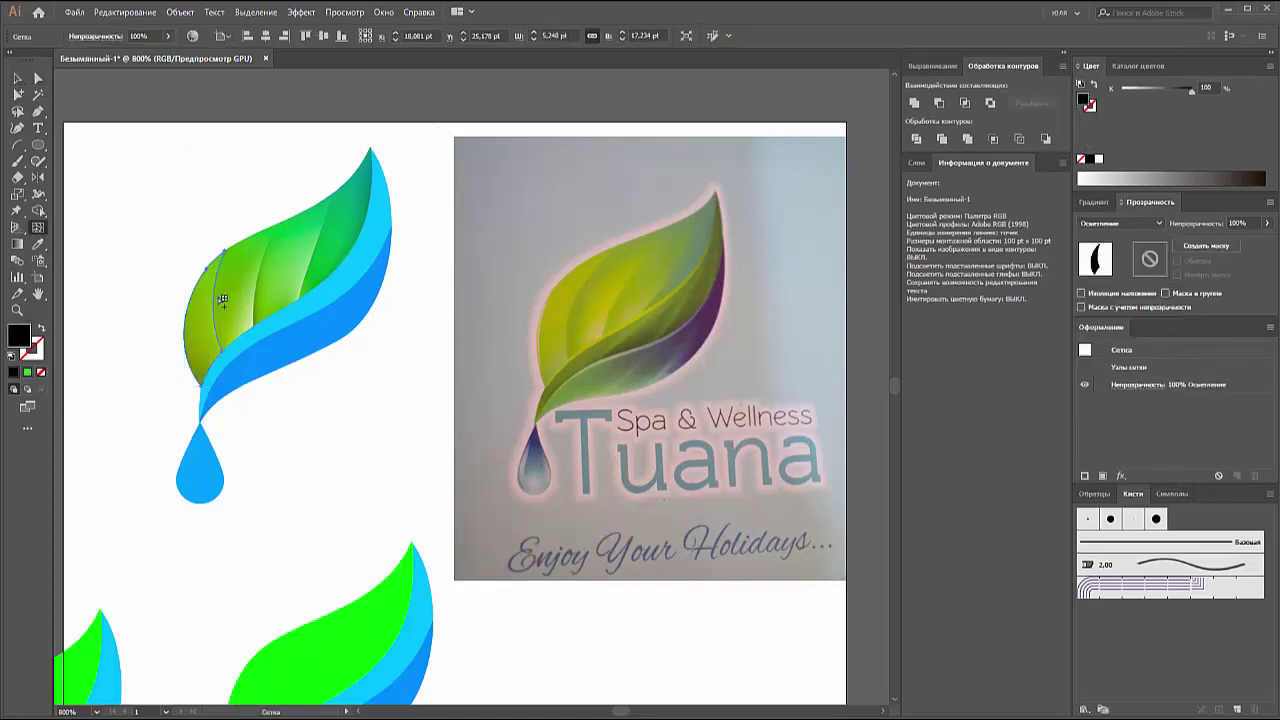
pyautogui.click(214, 300)
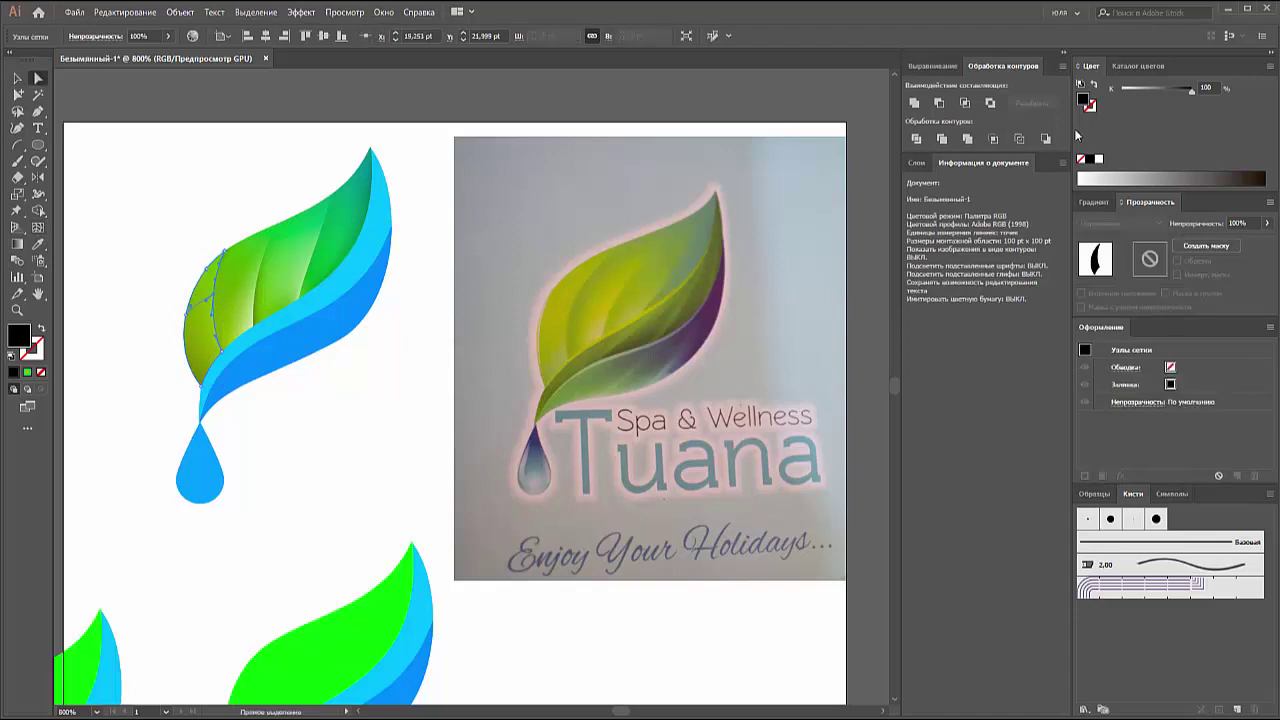
pyautogui.hotkey('ctrl', 'shift', 'a')
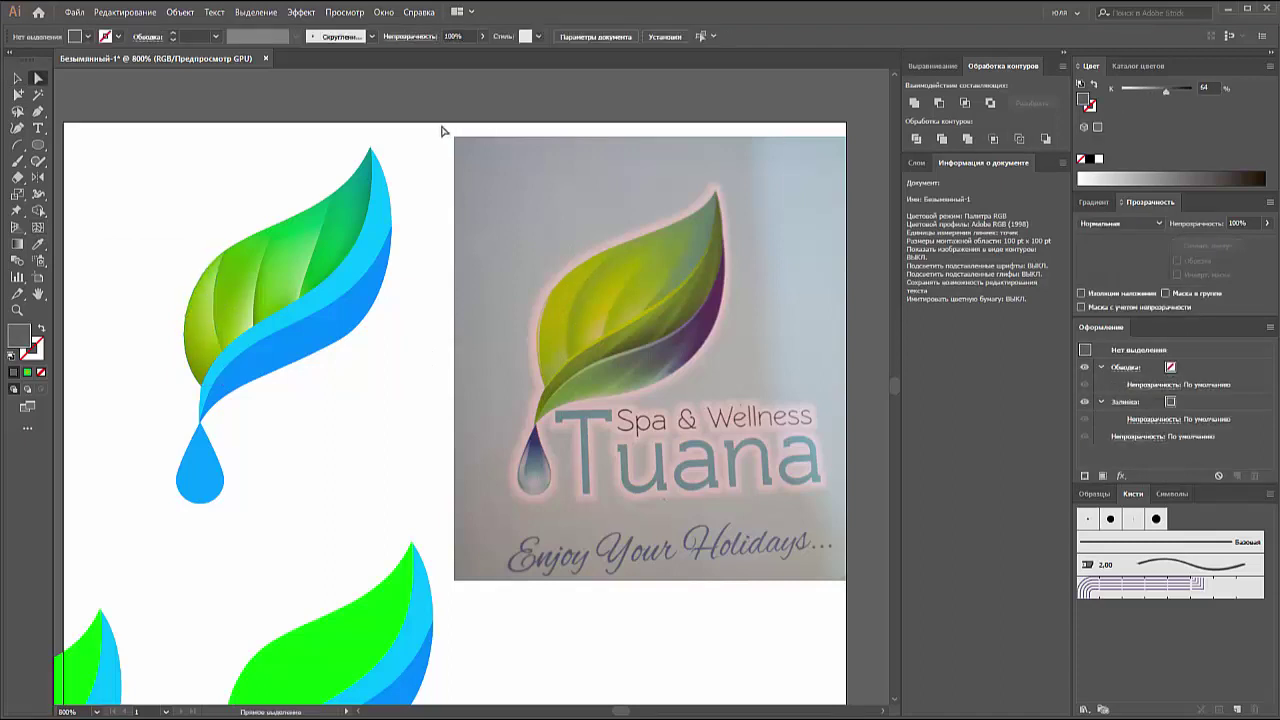
pyautogui.click(205, 310)
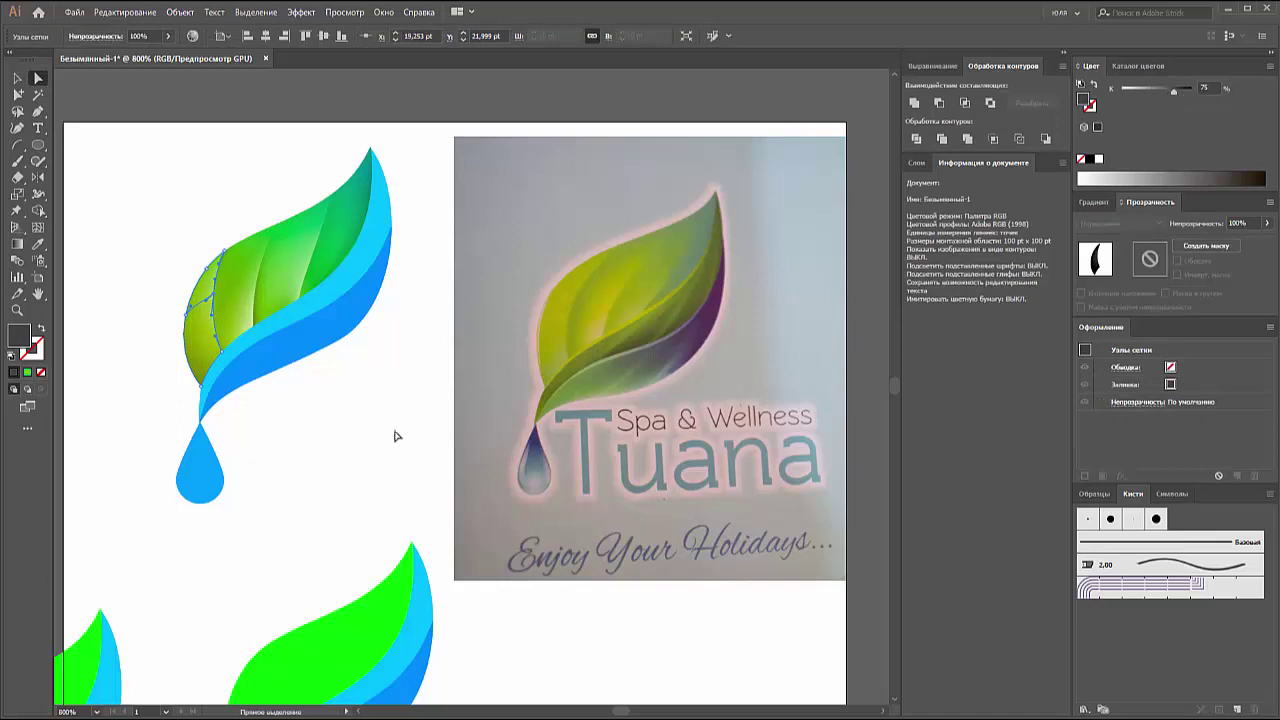
pyautogui.hotkey('ctrl', 'shift', 'a')
# Step: Select the six mesh highlight pieces in the Layers panel and group them
pyautogui.press('v')
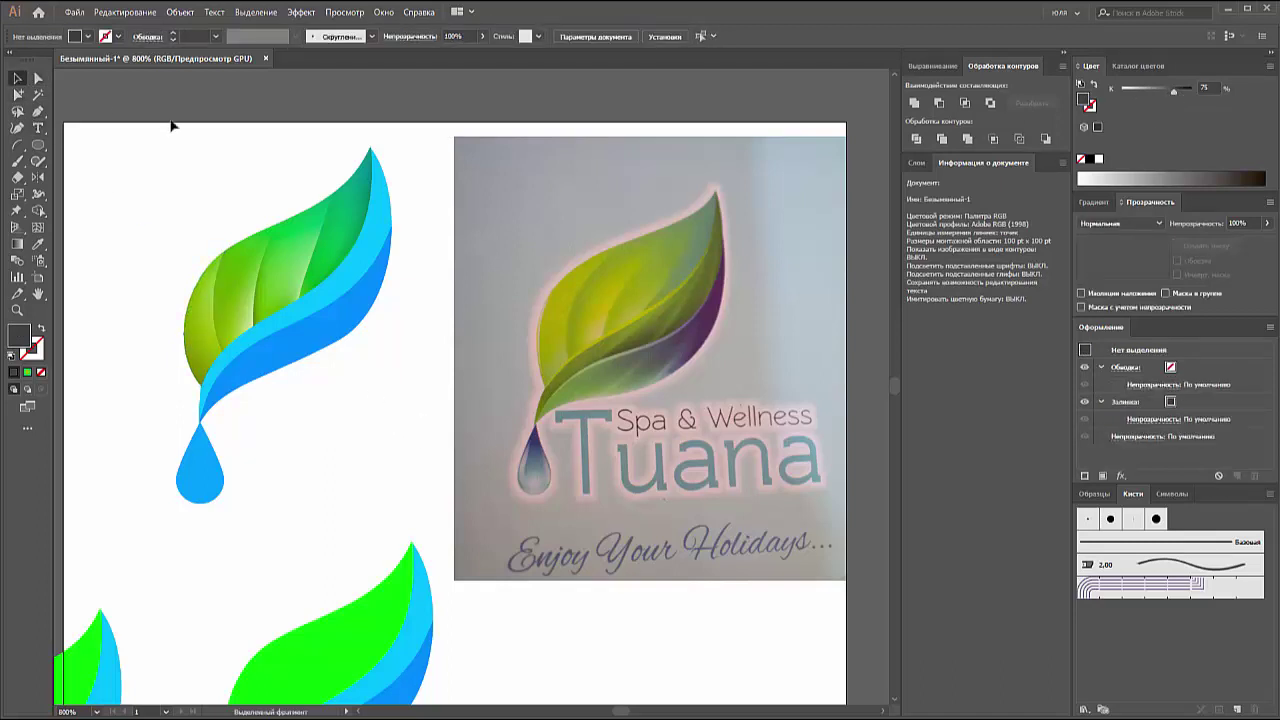
pyautogui.click(193, 328)
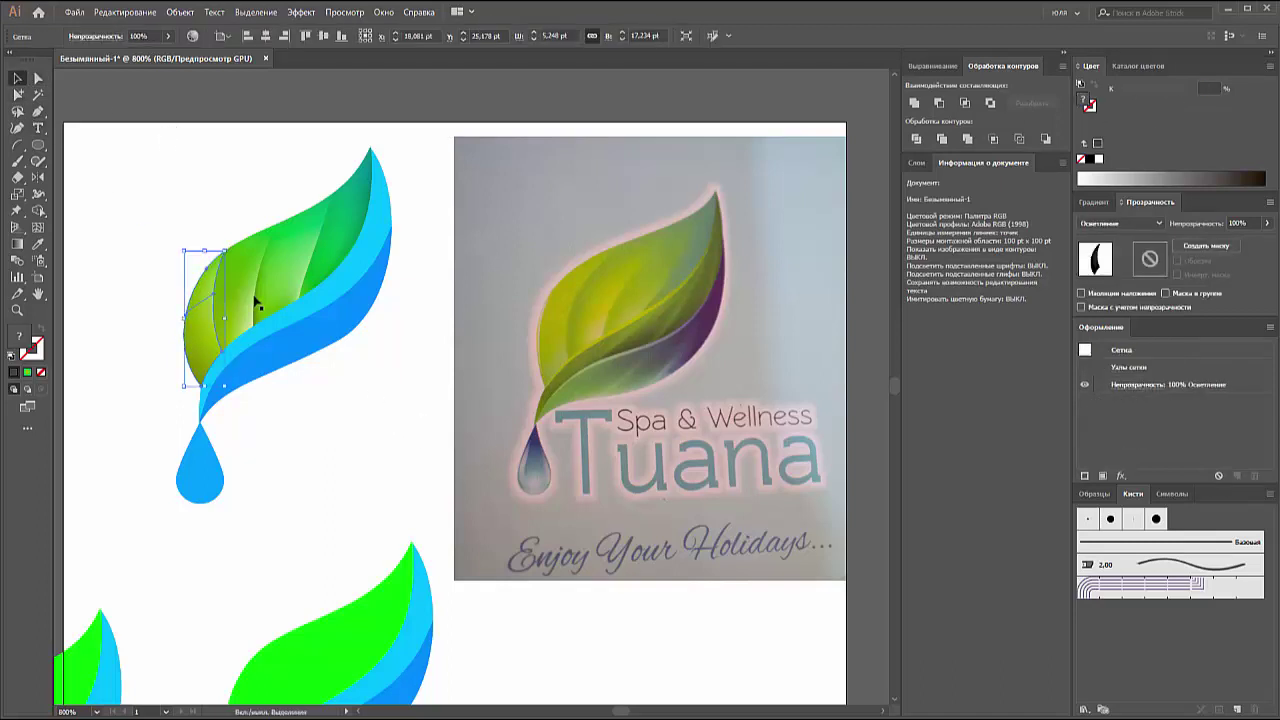
pyautogui.click(916, 162)
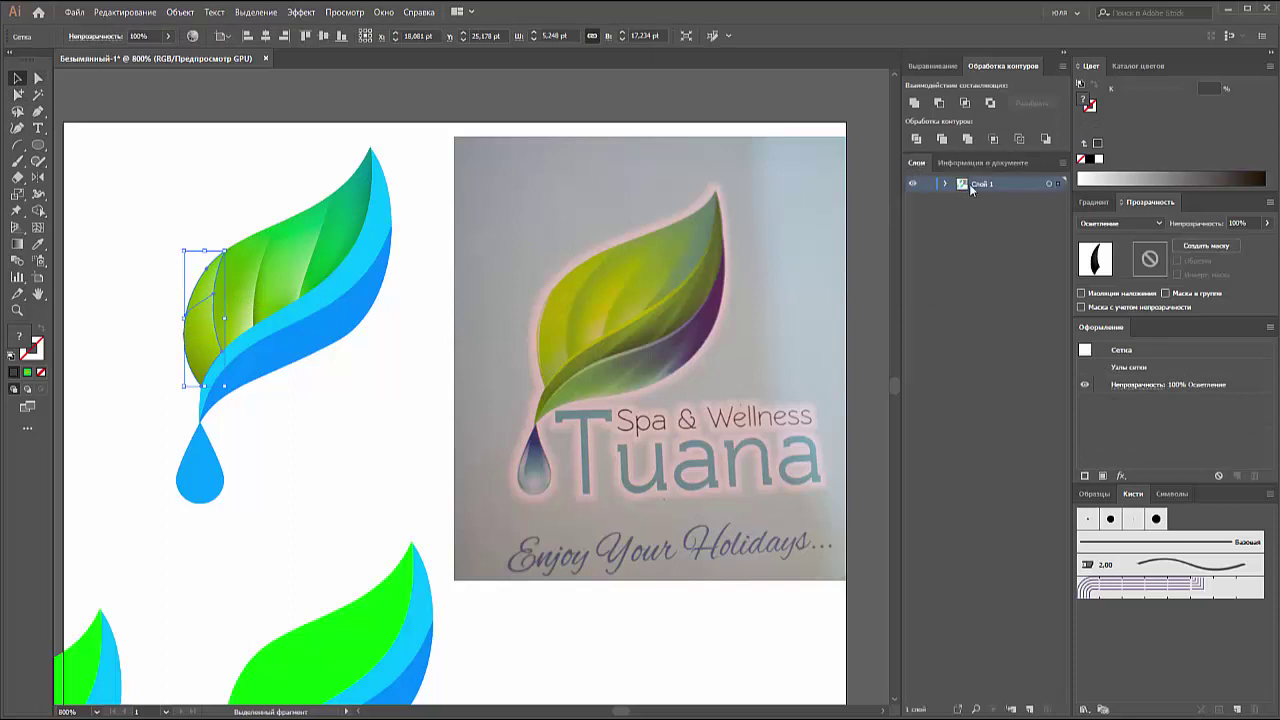
pyautogui.click(945, 184)
pyautogui.click(1049, 213)
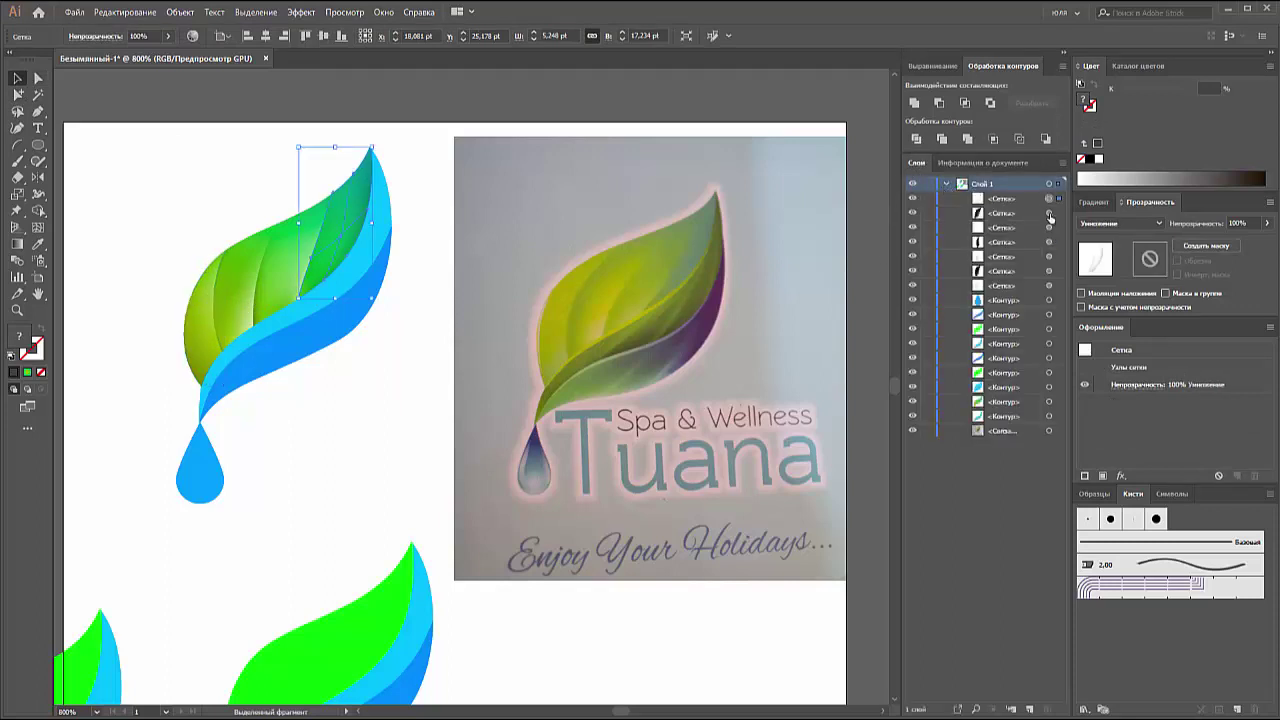
pyautogui.keyDown('shift'); pyautogui.click(1049, 228); pyautogui.keyUp('shift')
pyautogui.keyDown('shift'); pyautogui.click(1049, 242); pyautogui.keyUp('shift')
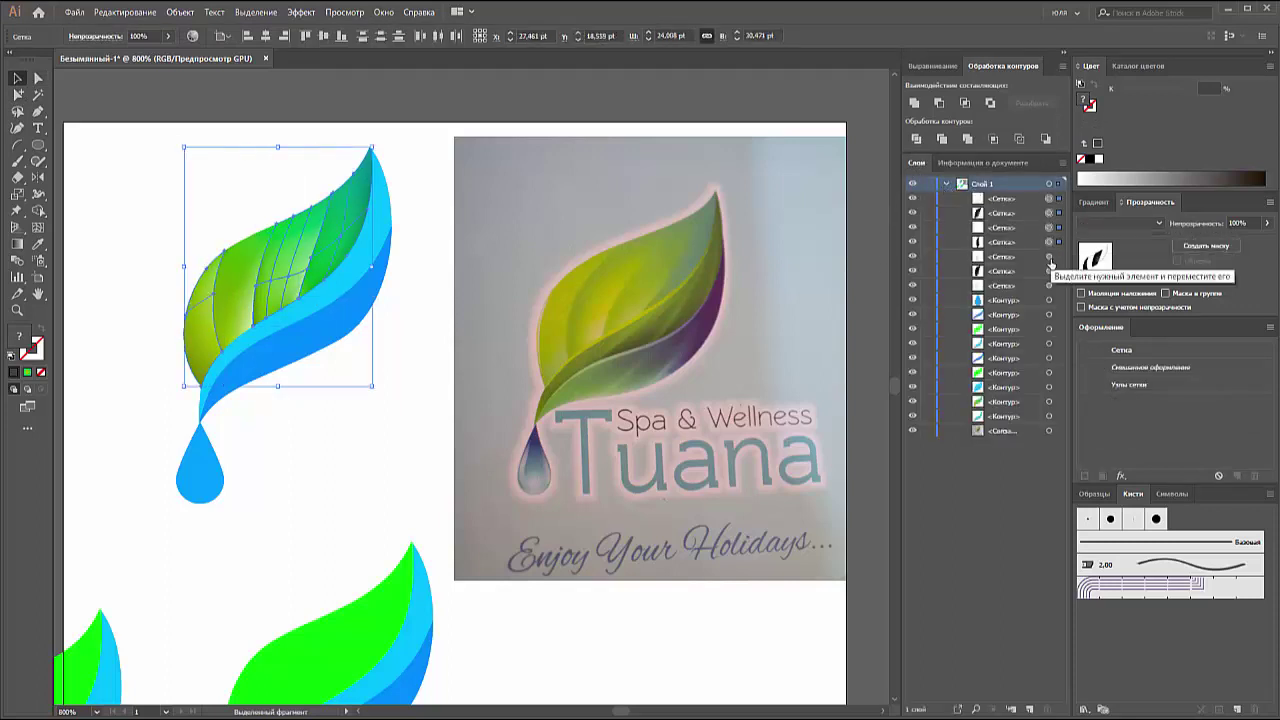
pyautogui.keyDown('shift'); pyautogui.click(1049, 256); pyautogui.keyUp('shift')
pyautogui.keyDown('shift'); pyautogui.click(1049, 271); pyautogui.keyUp('shift')
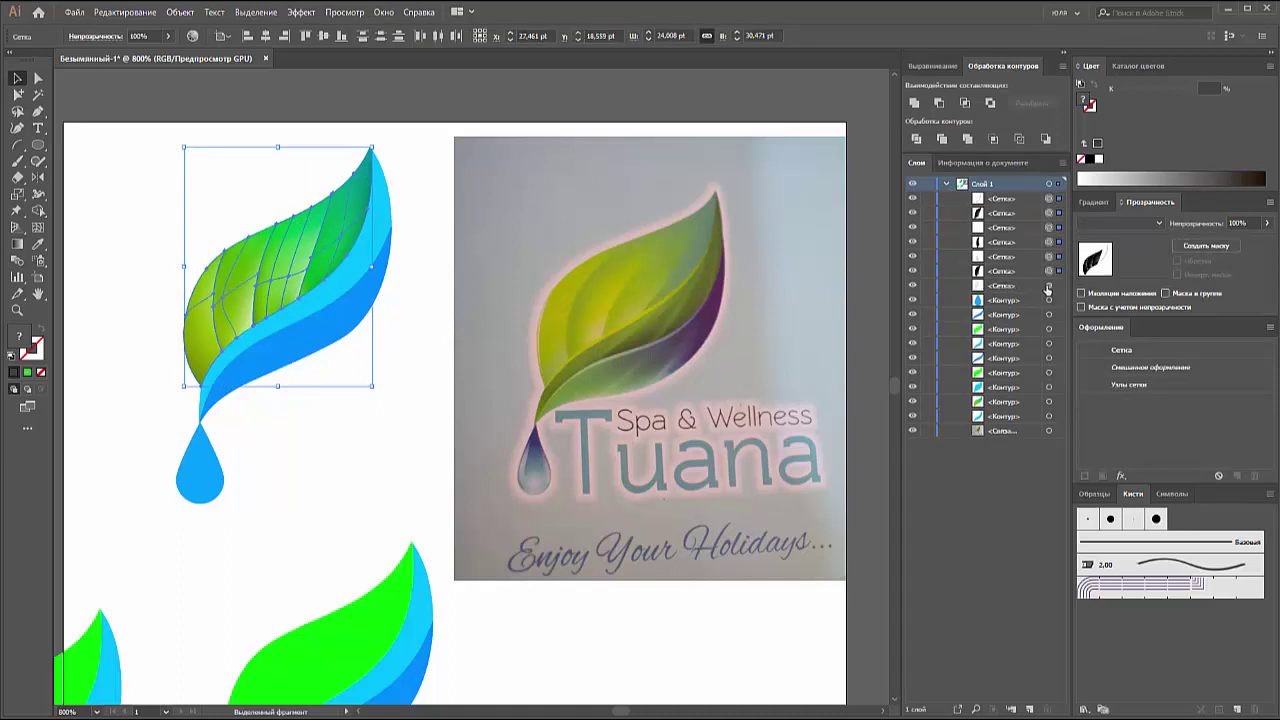
pyautogui.keyDown('shift'); pyautogui.click(1049, 285); pyautogui.keyUp('shift')
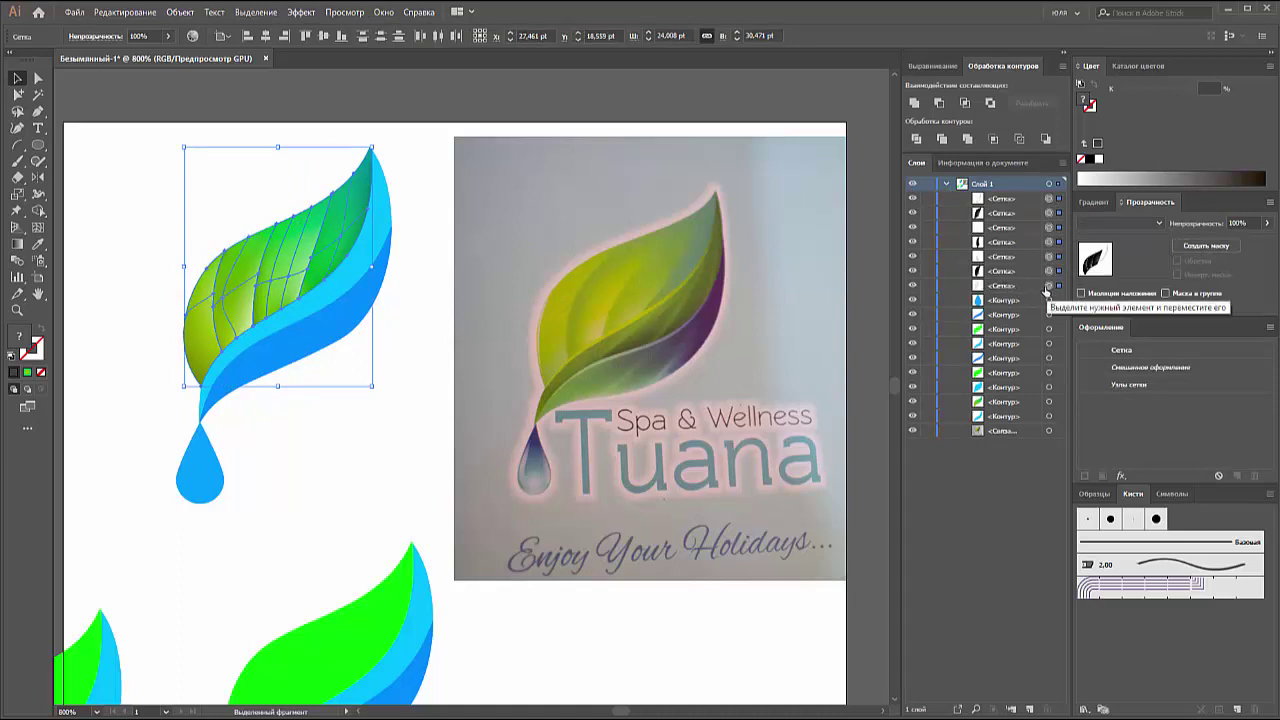
pyautogui.hotkey('ctrl', 'g')
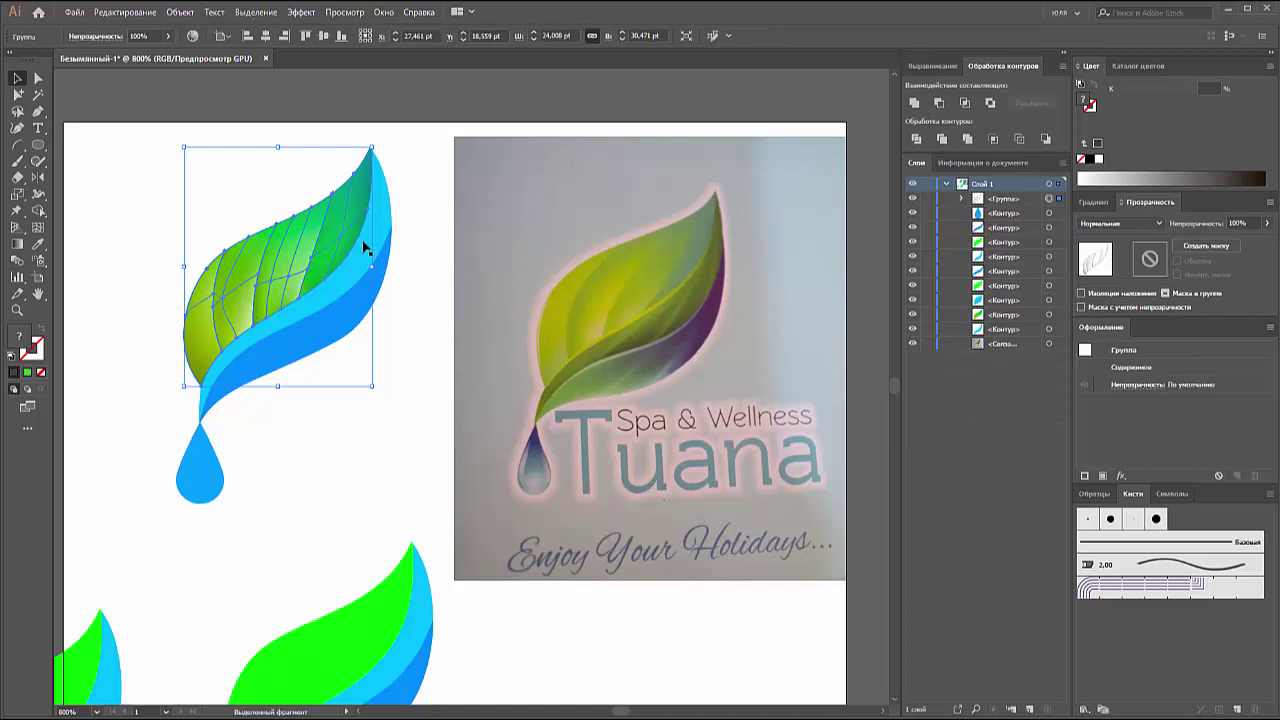
# Step: Check the mesh group's placement over the leaf, then lock it
pyautogui.moveTo(336, 234); pyautogui.dragTo(243, 194)
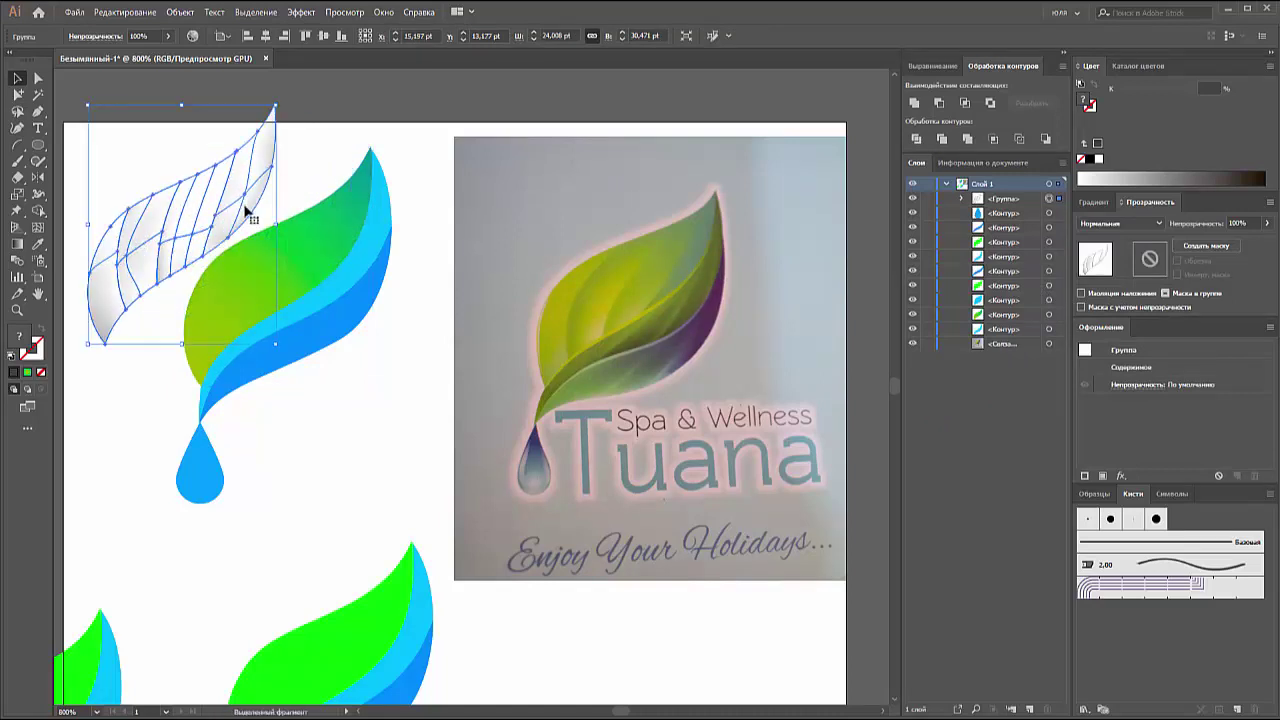
pyautogui.hotkey('ctrl', 'z')
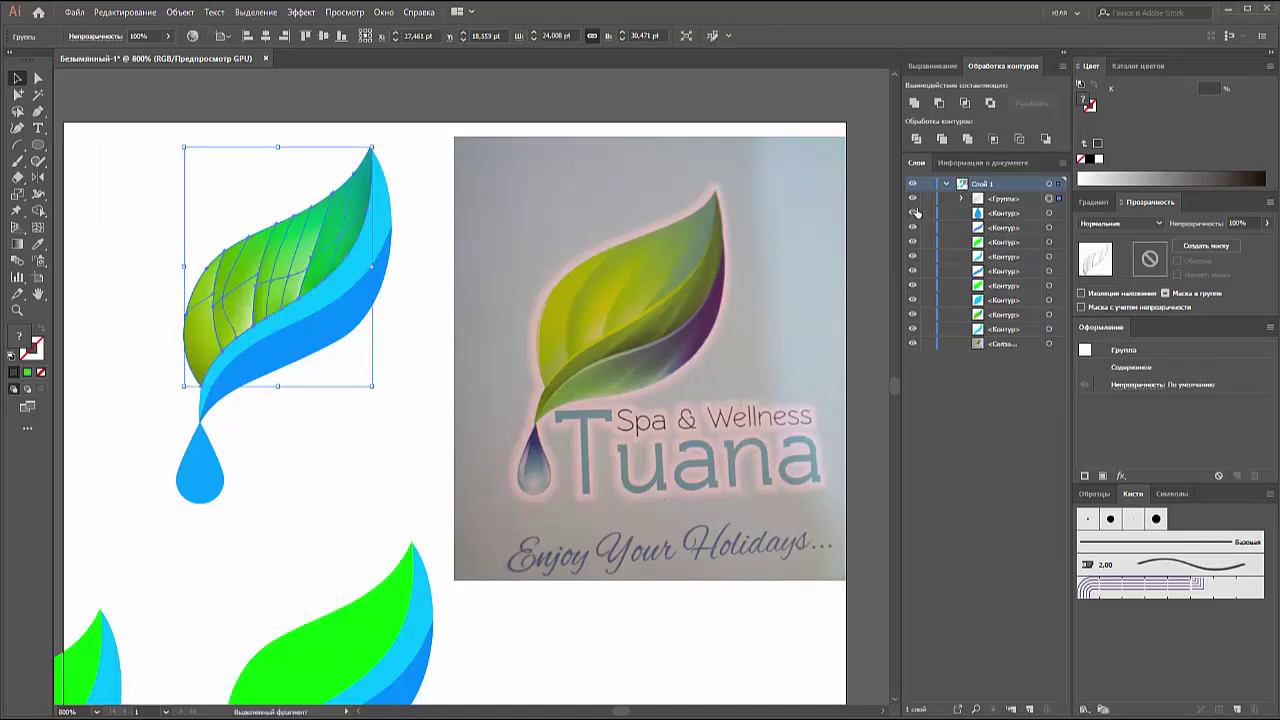
pyautogui.click(927, 198)
# Step: Select the upper leaf's gradient base shape and remove its middle gradient stop
pyautogui.click(1049, 243)
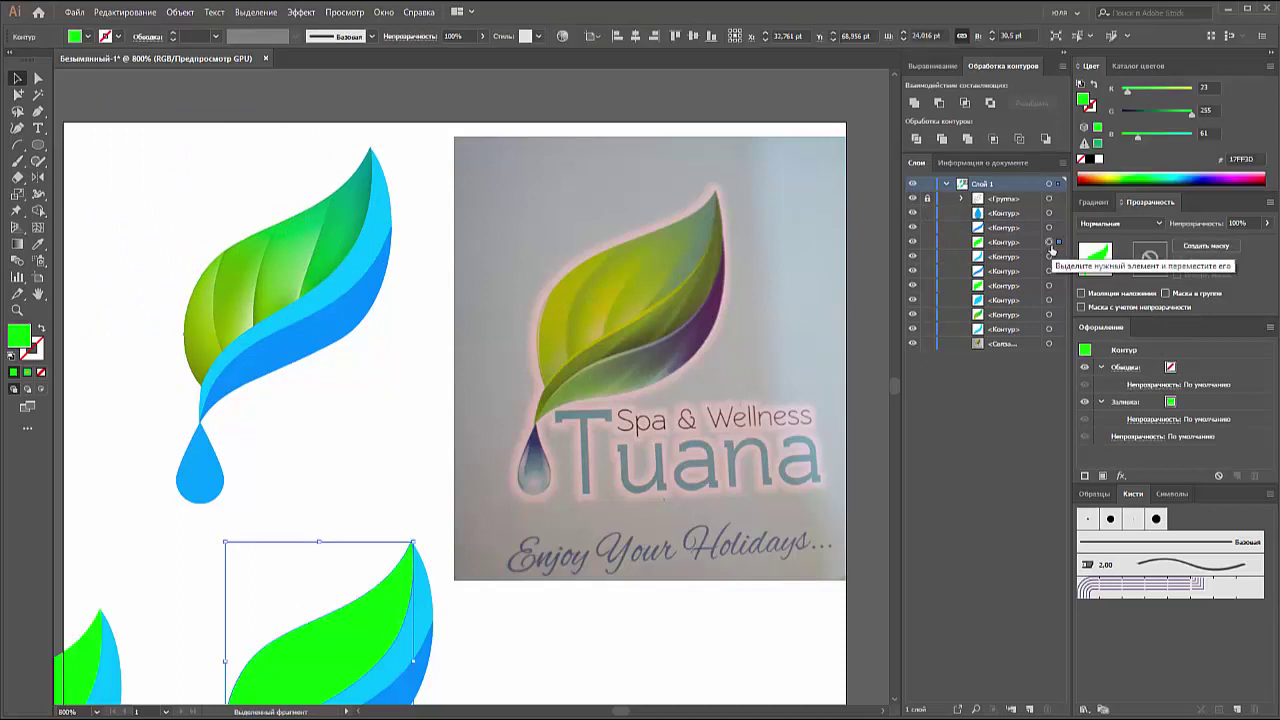
pyautogui.click(1049, 285)
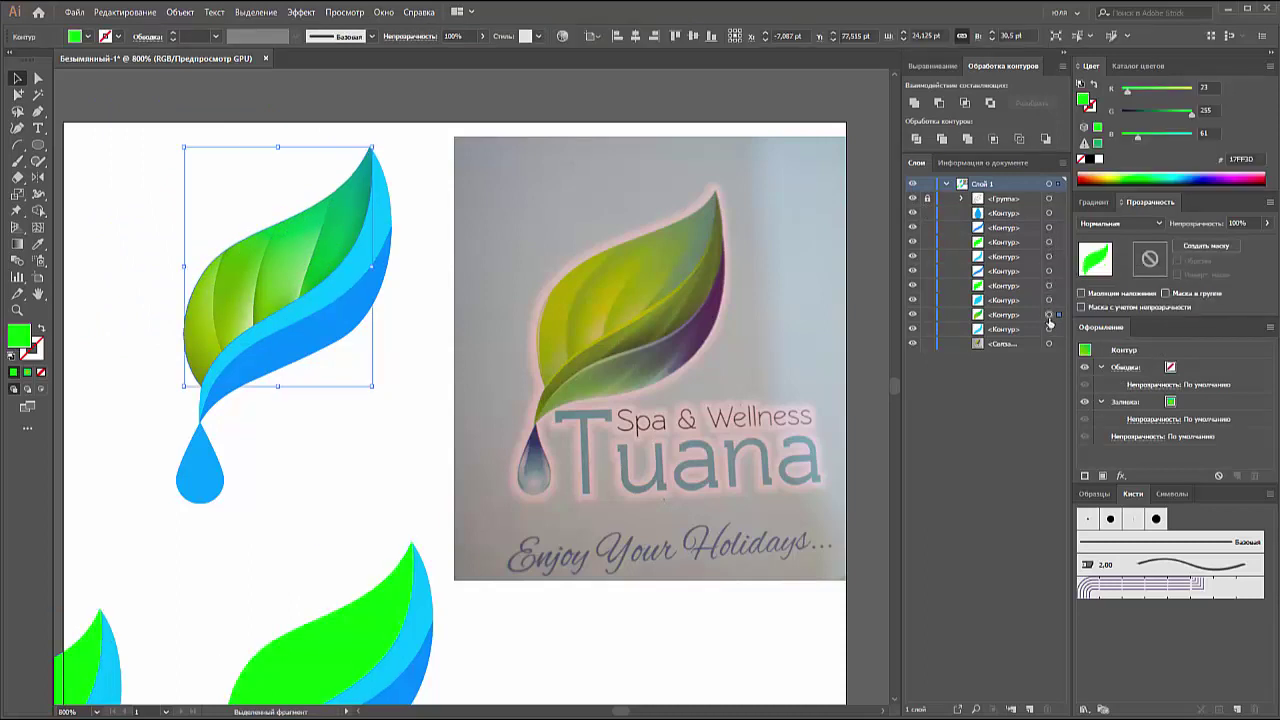
pyautogui.click(1049, 314)
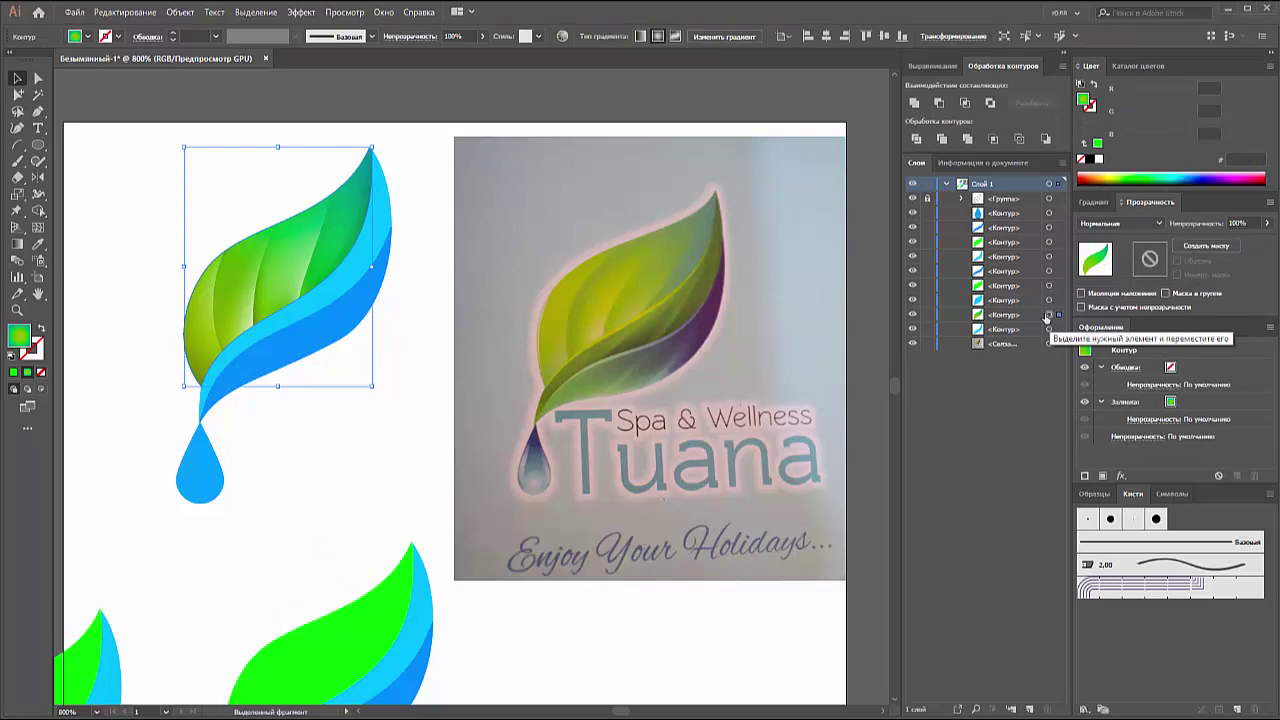
pyautogui.click(1094, 202)
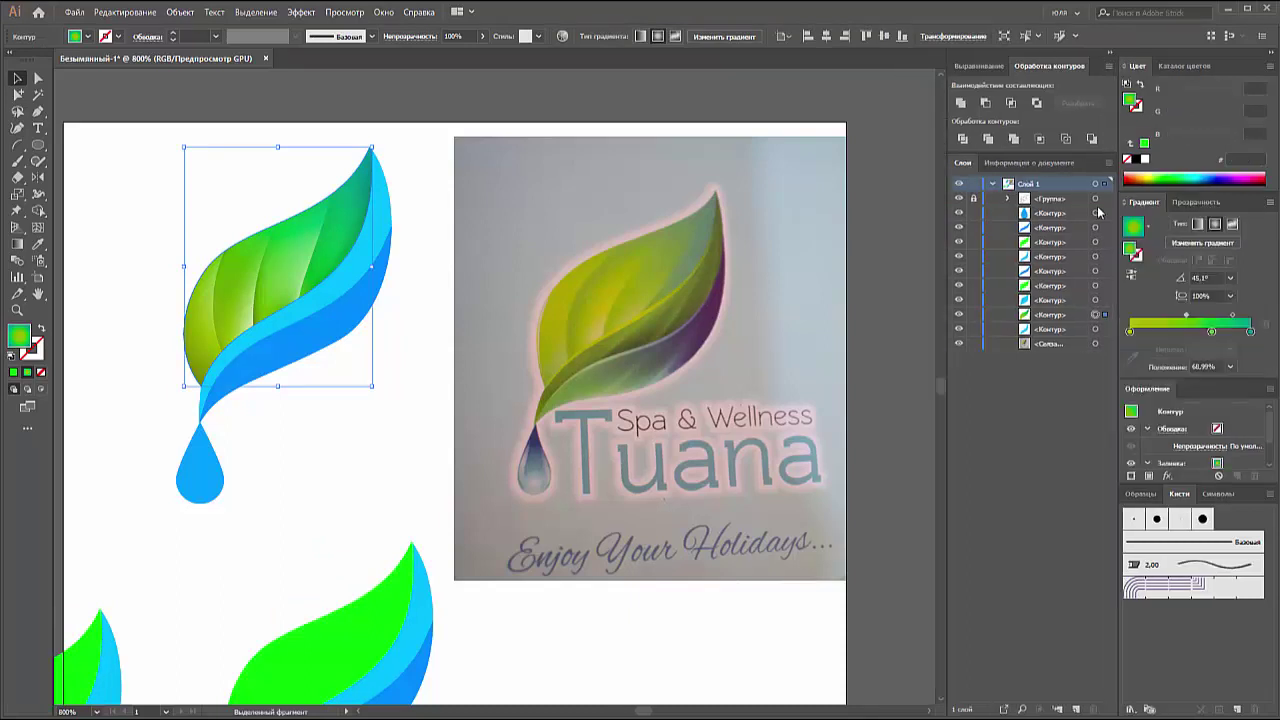
pyautogui.moveTo(1218, 347); pyautogui.dragTo(1229, 368)
# Step: In HSB mode, recolour the gradient's end stop to a less saturated yellow-olive and move it inward
pyautogui.click(1213, 317)
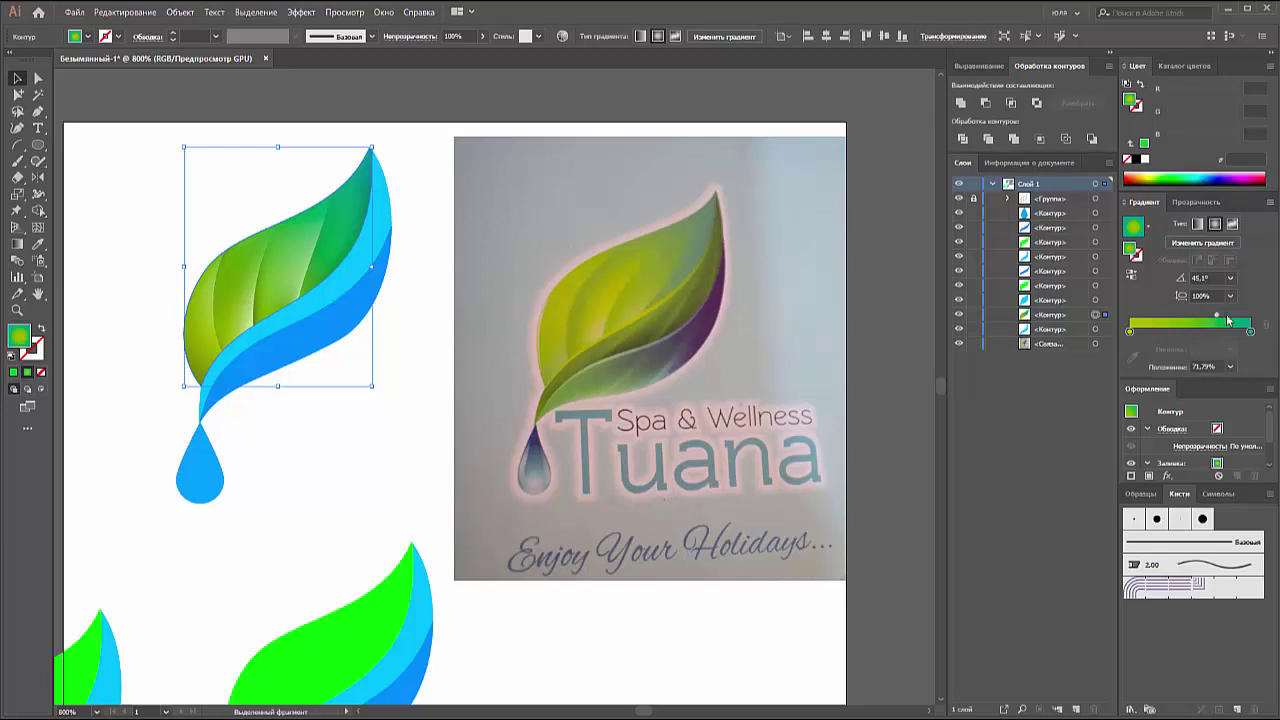
pyautogui.click(1250, 334)
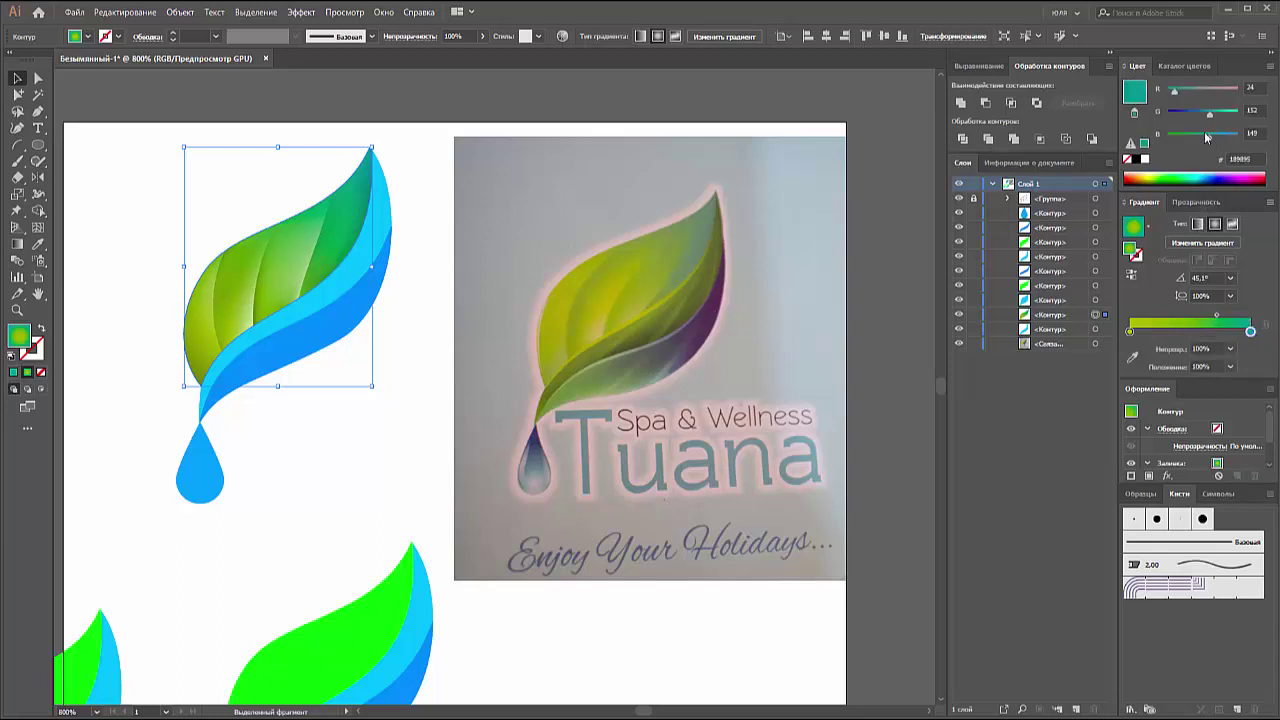
pyautogui.click(1269, 65)
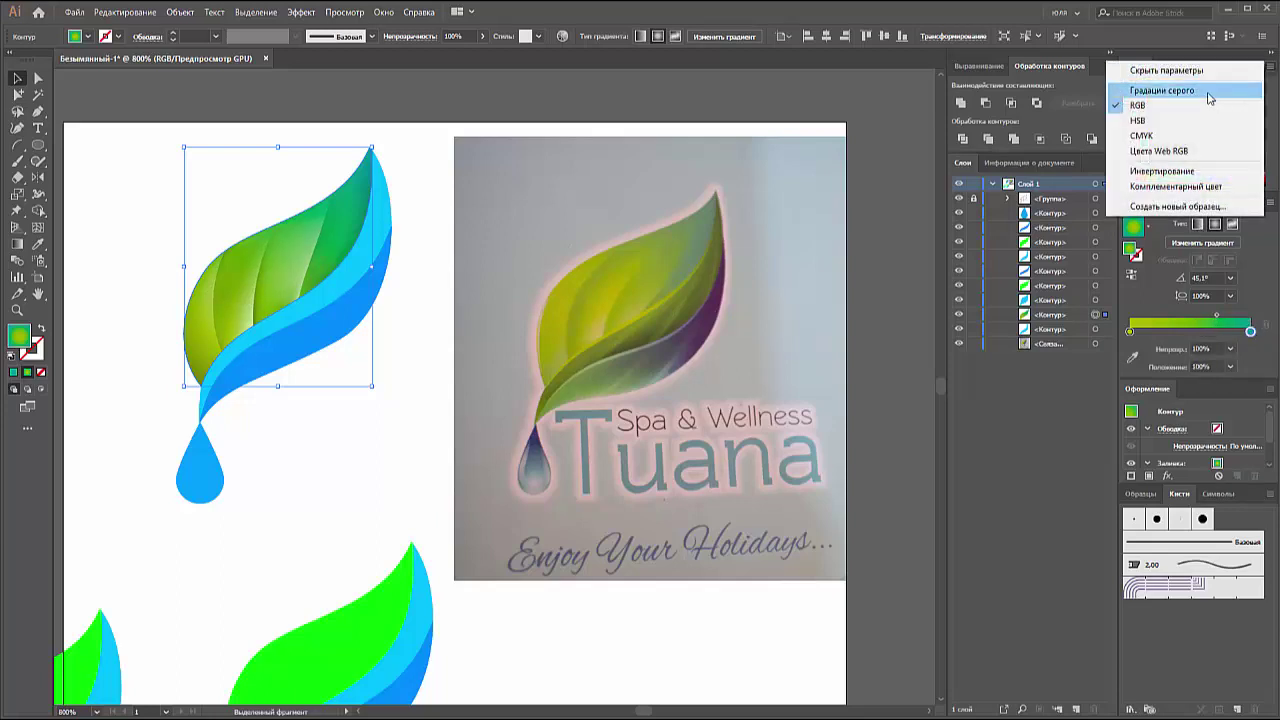
pyautogui.click(1150, 123)
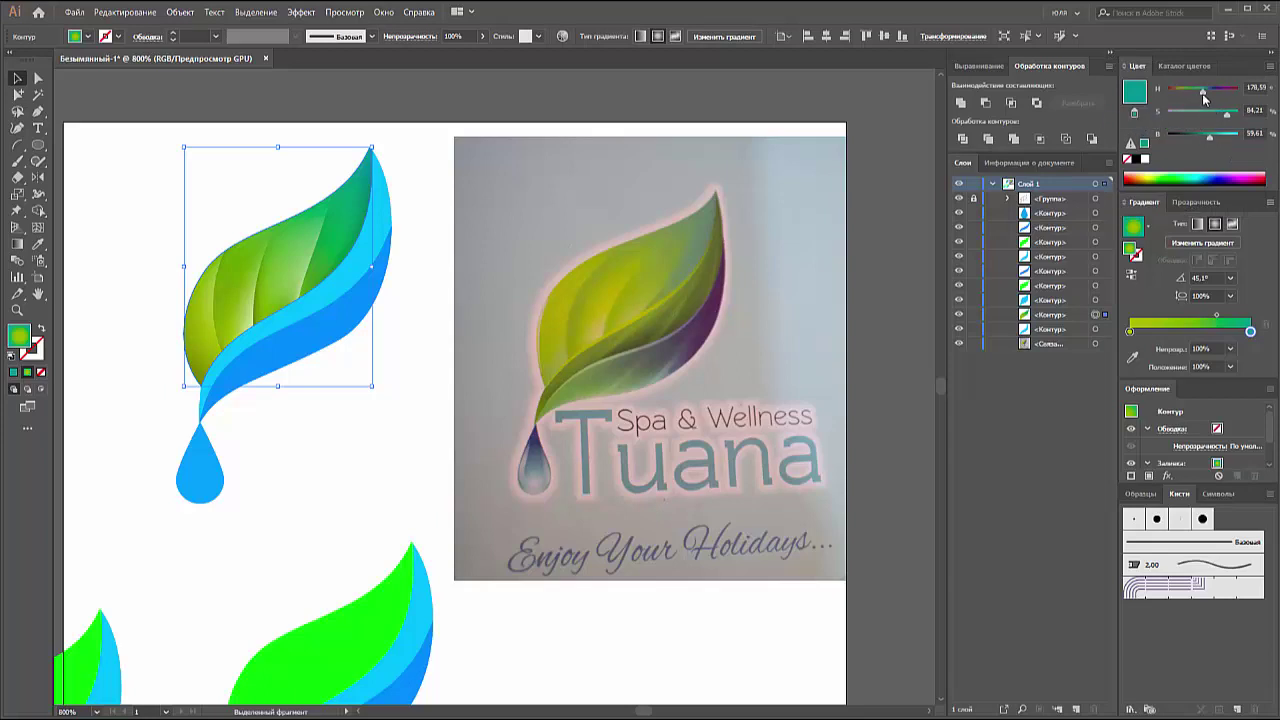
pyautogui.moveTo(1205, 99); pyautogui.dragTo(1197, 99)
pyautogui.moveTo(1225, 118); pyautogui.dragTo(1204, 118)
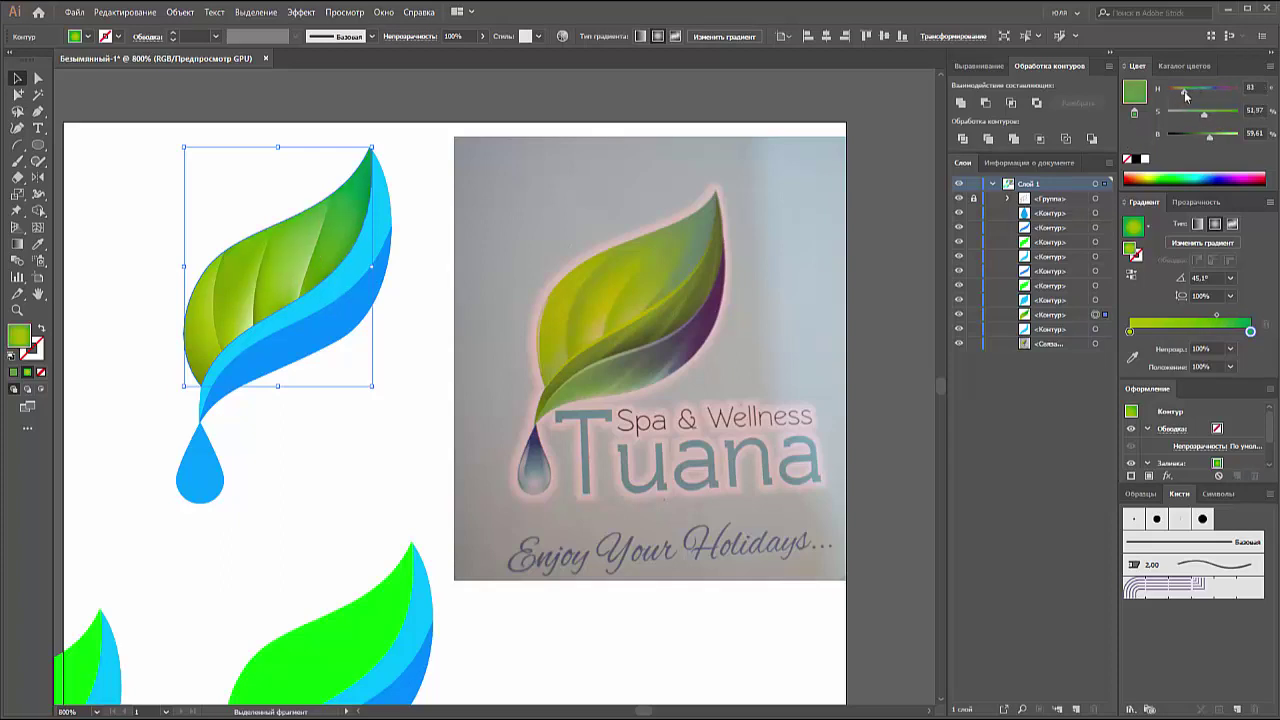
pyautogui.click(1183, 92)
pyautogui.moveTo(1242, 338); pyautogui.dragTo(1210, 338)
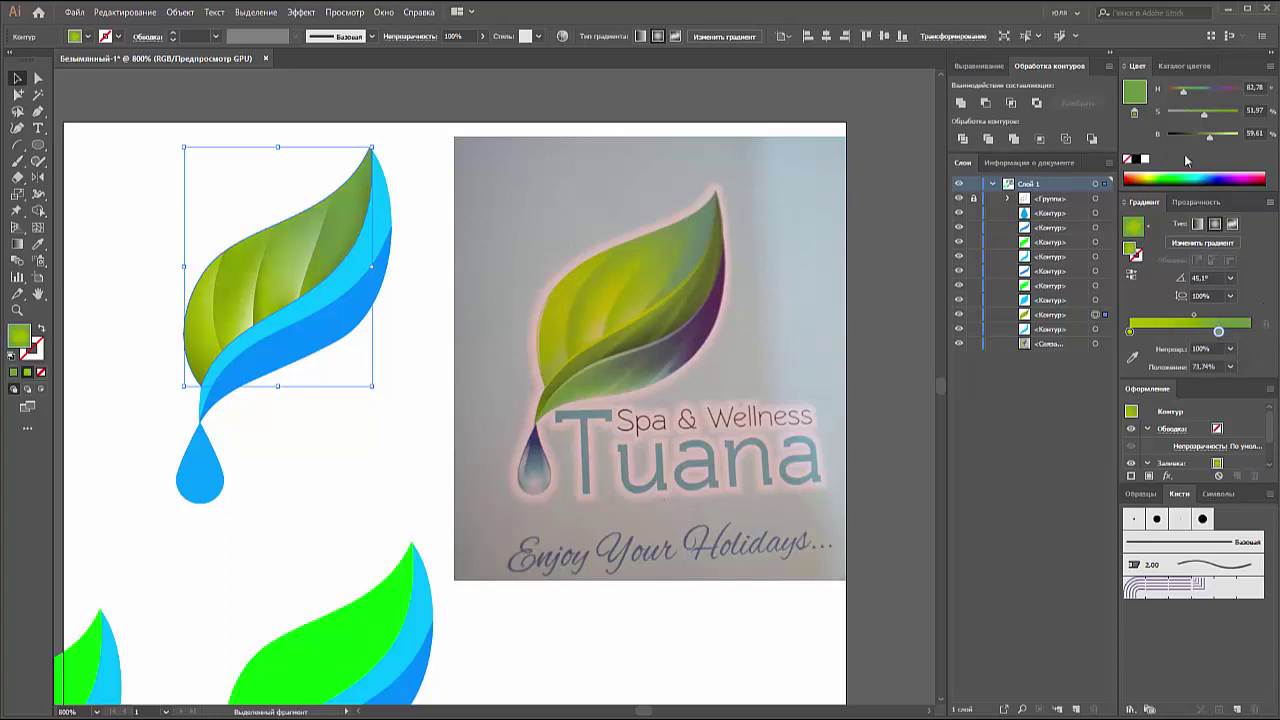
pyautogui.moveTo(1186, 92); pyautogui.dragTo(1183, 92)
# Step: Add a new right-end gradient stop coloured a bright teal-green for the leaf tip
pyautogui.moveTo(1217, 333); pyautogui.dragTo(1204, 333)
pyautogui.click(1250, 331)
pyautogui.moveTo(1195, 93); pyautogui.dragTo(1199, 93)
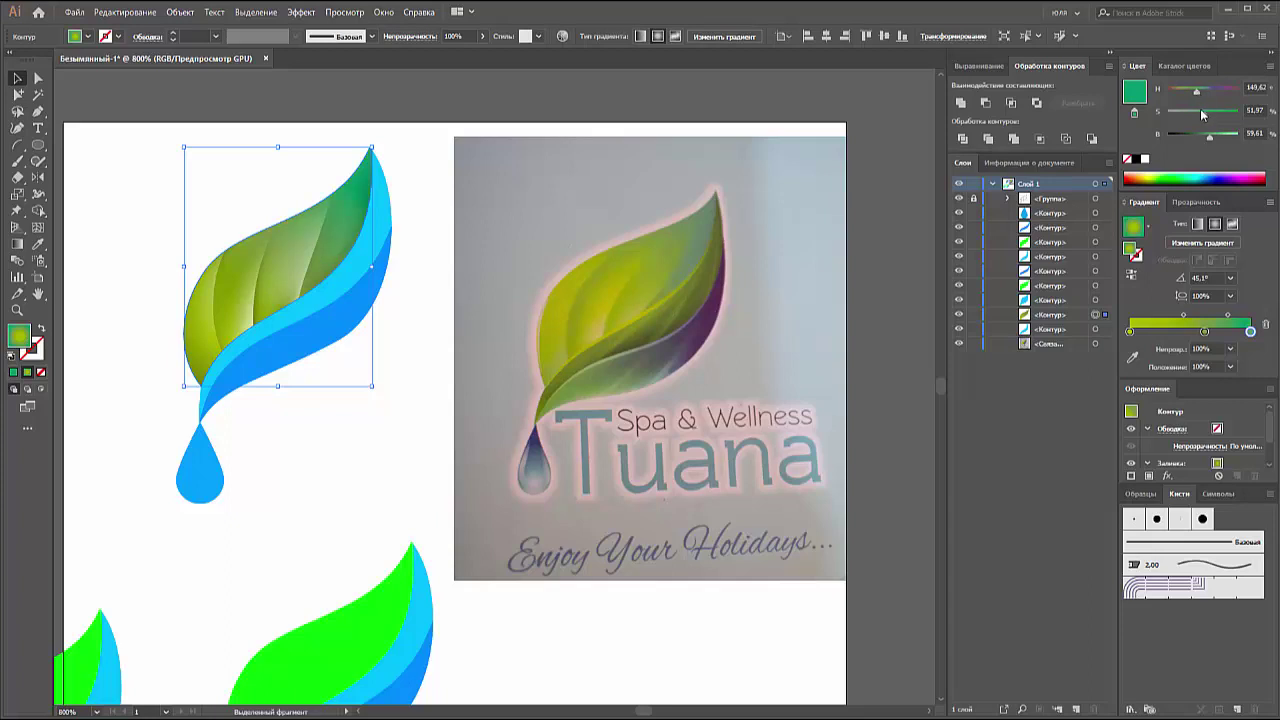
pyautogui.moveTo(1210, 140); pyautogui.dragTo(1192, 120)
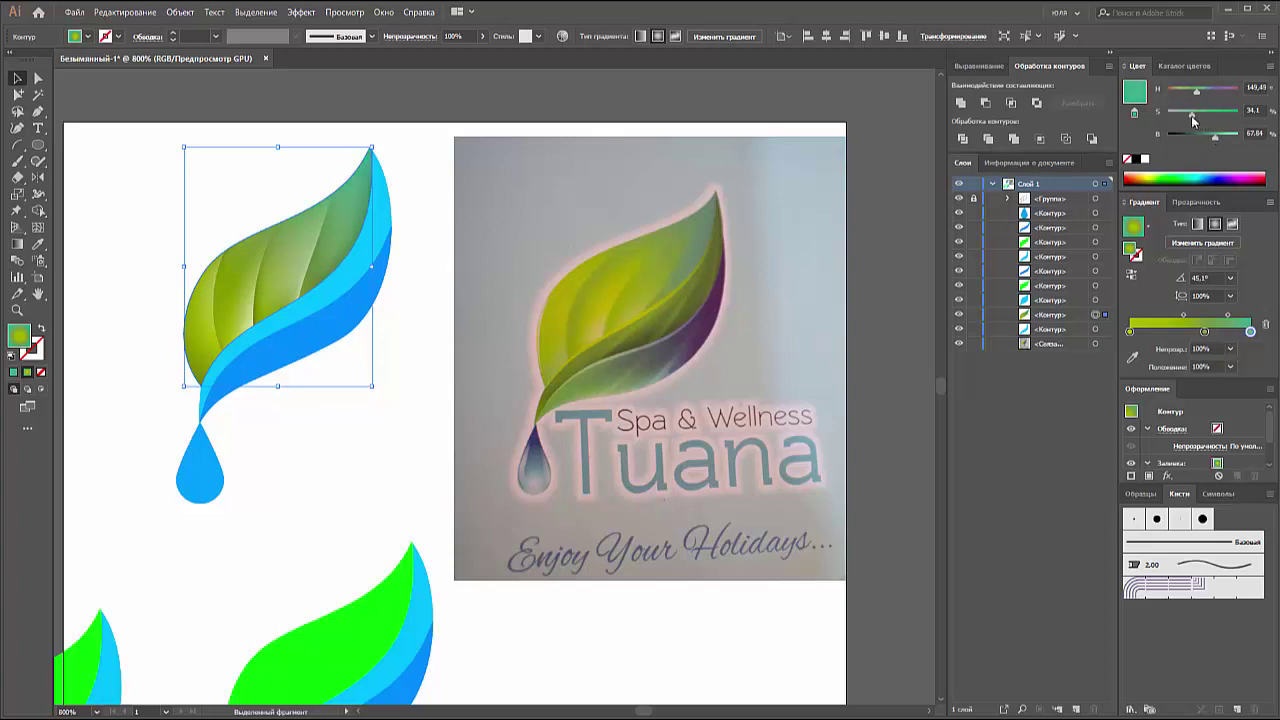
# Step: Move the middle stop to 69.83%, raise its saturation and brightness, then deselect to review
pyautogui.moveTo(1204, 331); pyautogui.dragTo(1214, 333)
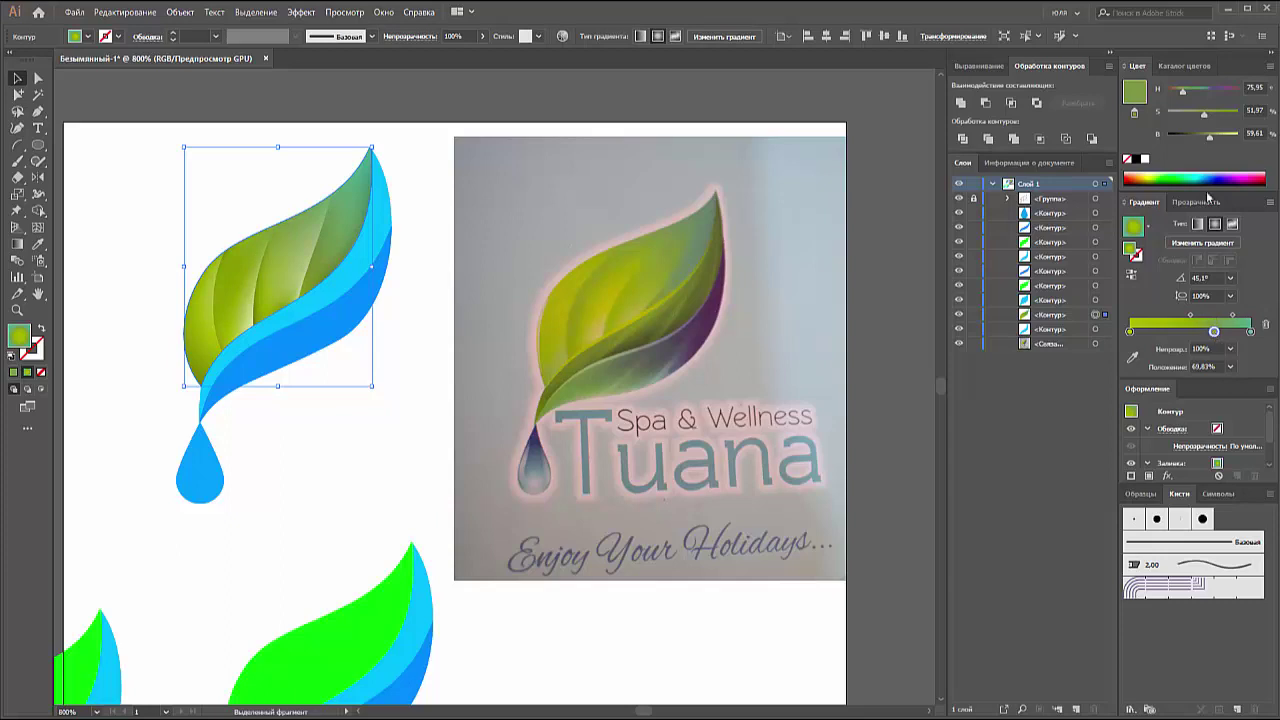
pyautogui.click(1217, 117)
pyautogui.moveTo(1228, 140); pyautogui.dragTo(1219, 138)
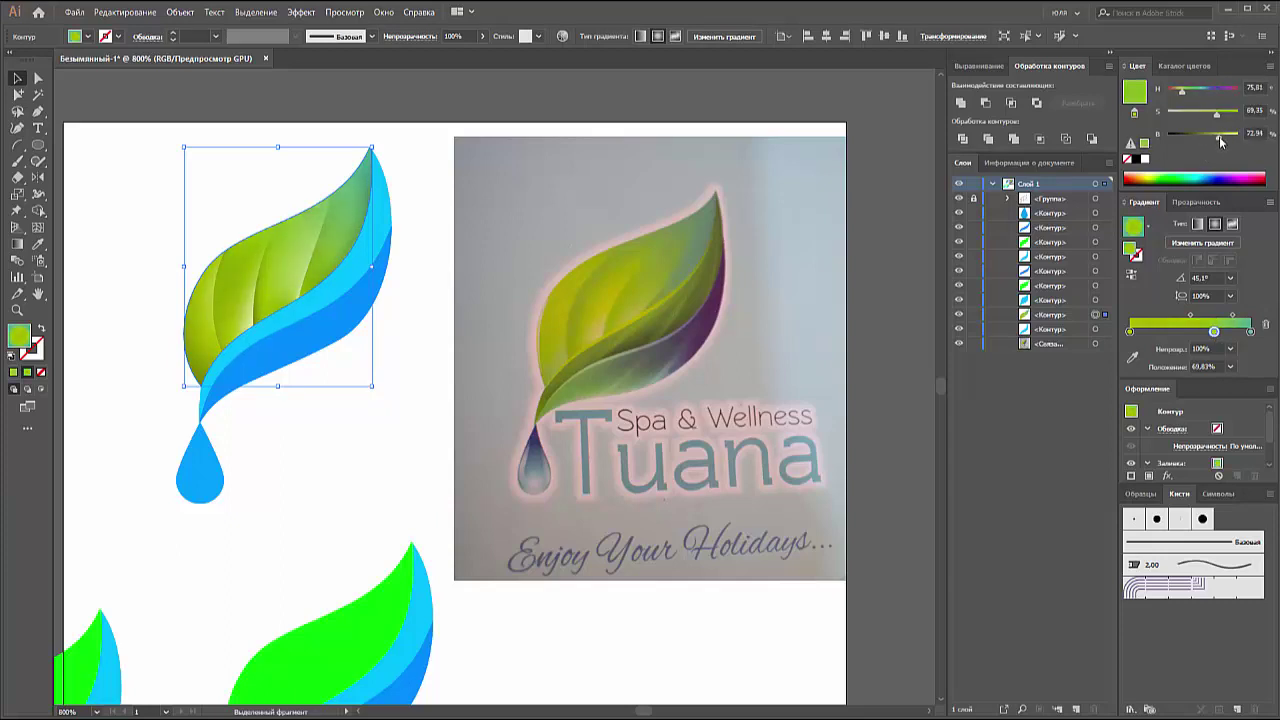
pyautogui.click(1224, 142)
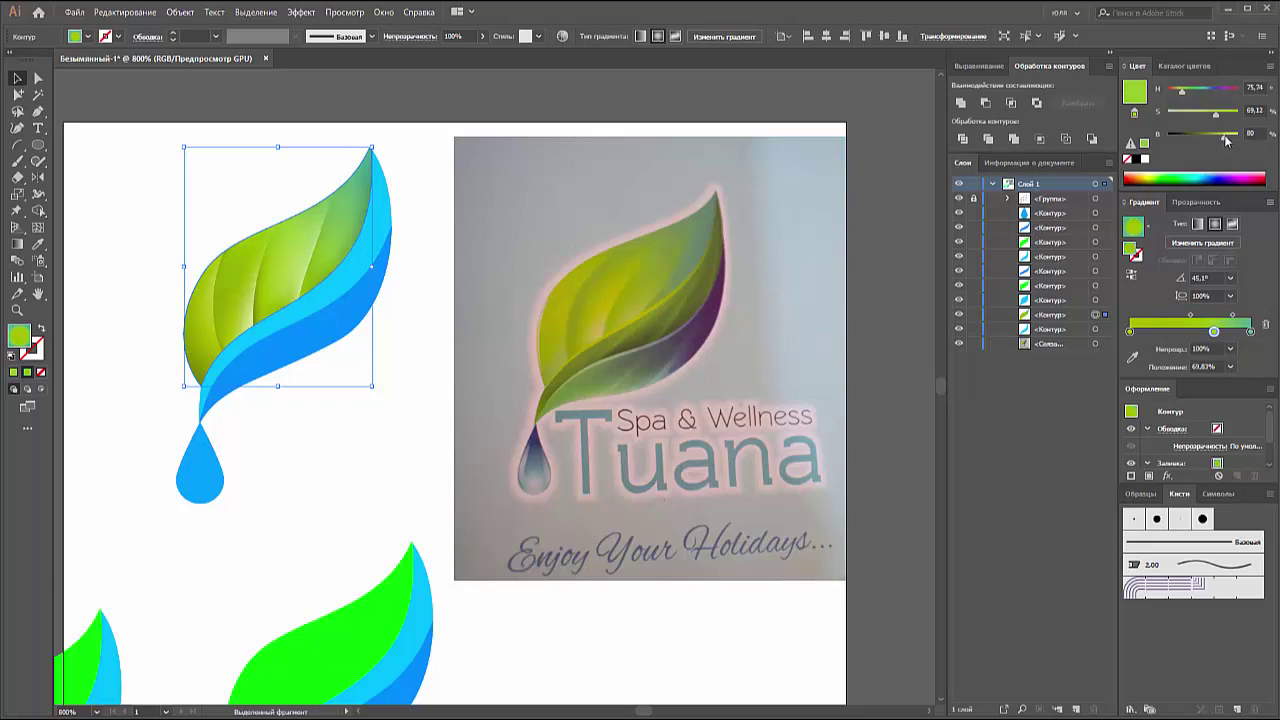
pyautogui.click(391, 134)
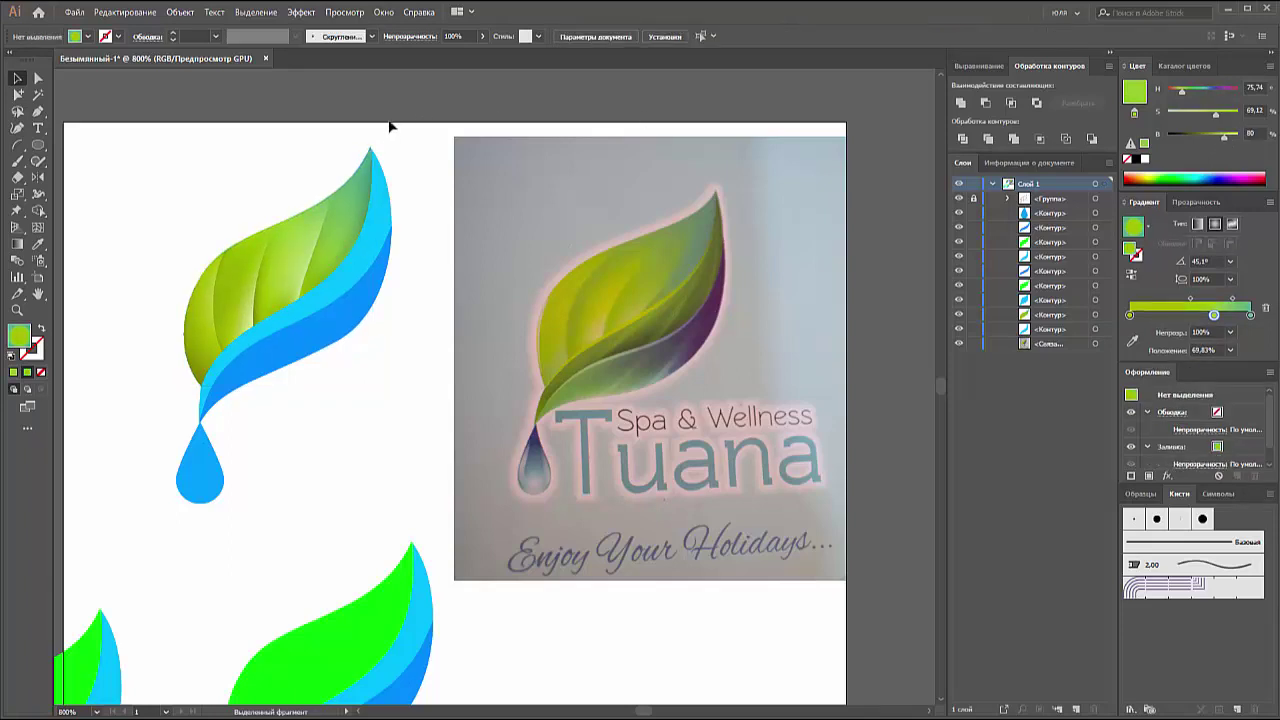
# Step: Select the leaf's mesh highlight group, hide its edges, and lower its opacity to about 60%
pyautogui.hotkey('ctrl', 'z')
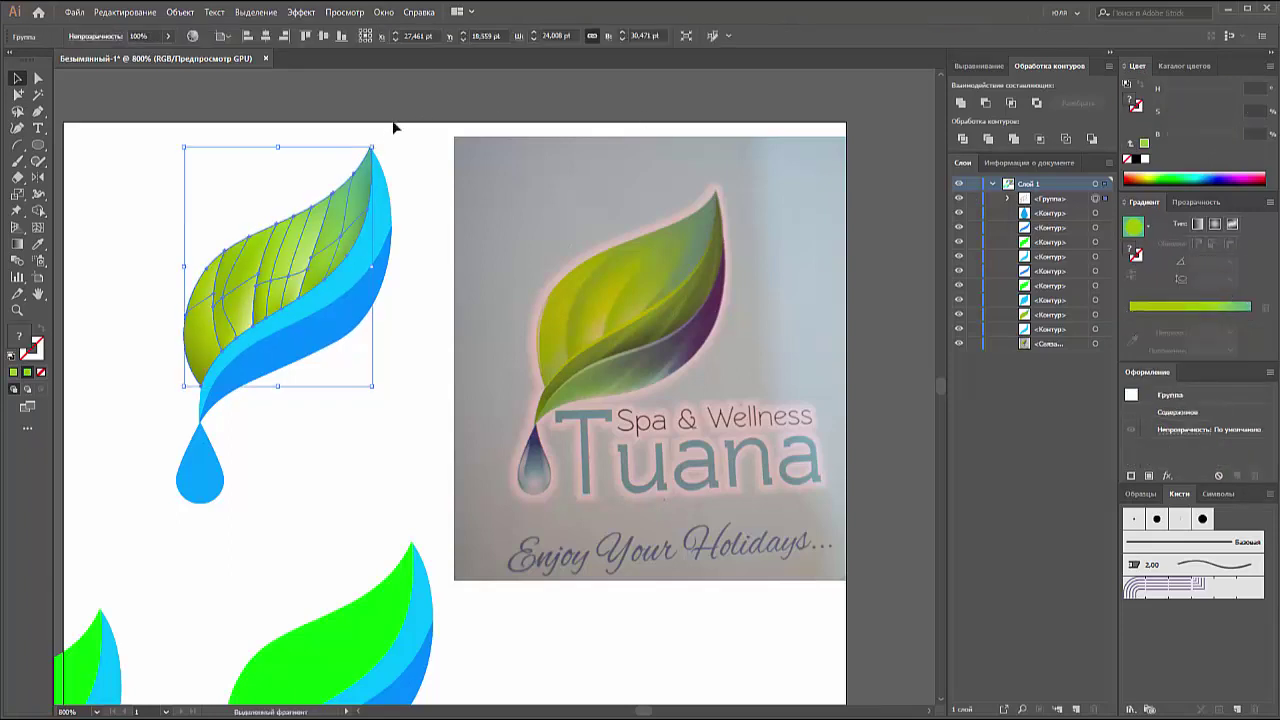
pyautogui.click(355, 202)
pyautogui.click(299, 12)
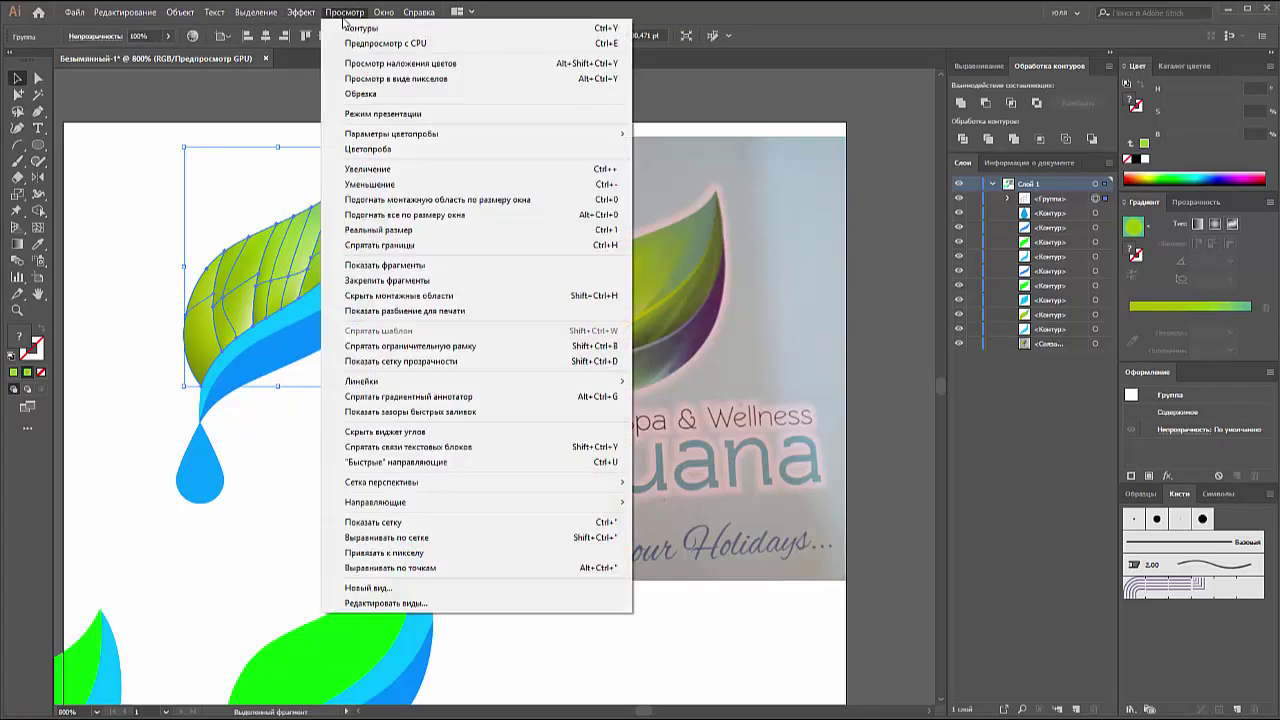
pyautogui.click(377, 245)
pyautogui.click(168, 36)
pyautogui.moveTo(168, 58)
pyautogui.mouseDown()
pyautogui.moveTo(133, 59)
pyautogui.moveTo(146, 61)
pyautogui.mouseUp()
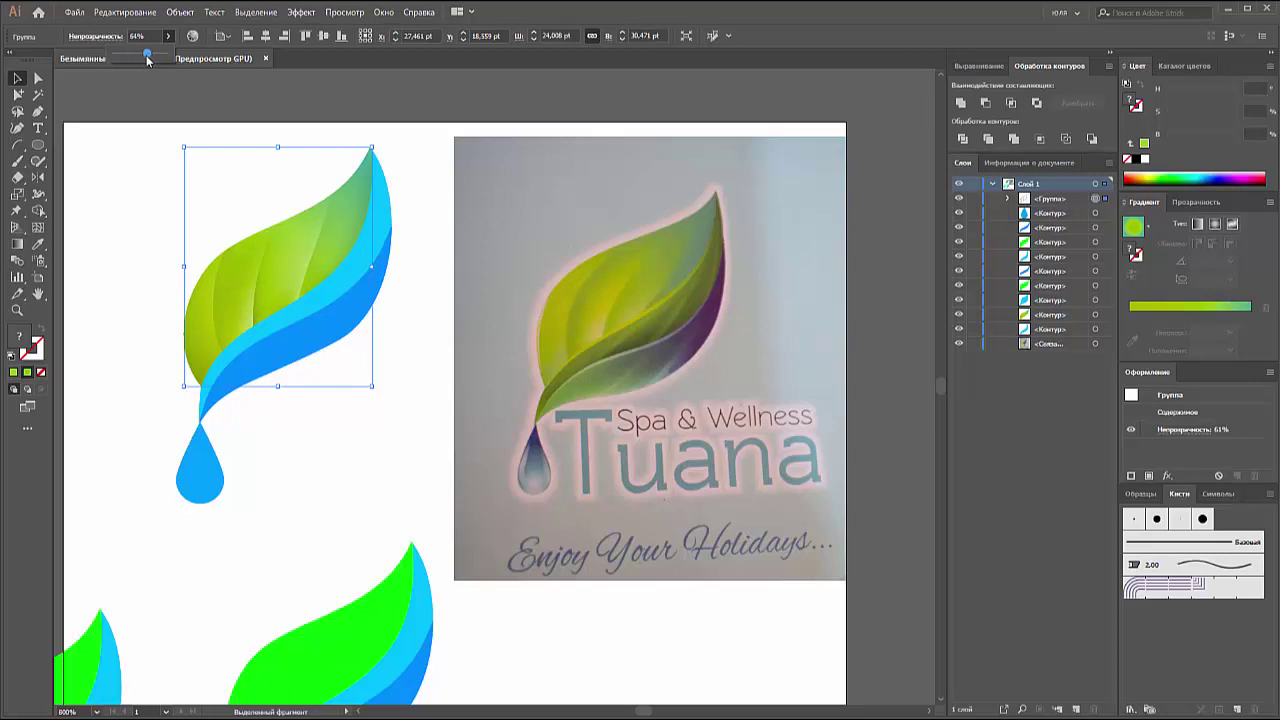
# Step: Raise the leaf group's opacity, lock it, and paste an in-place copy of the blue wave behind
pyautogui.moveTo(147, 60); pyautogui.dragTo(140, 61)
pyautogui.click(975, 199)
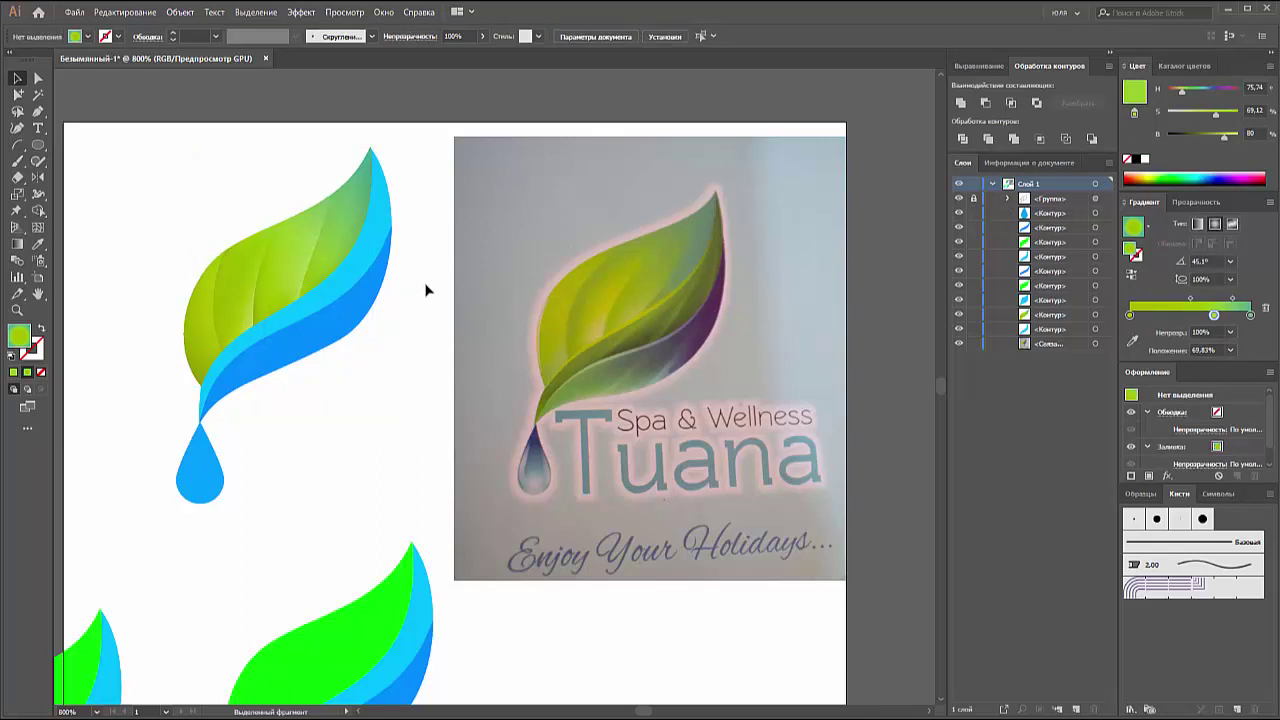
pyautogui.click(342, 280)
pyautogui.click(344, 12)
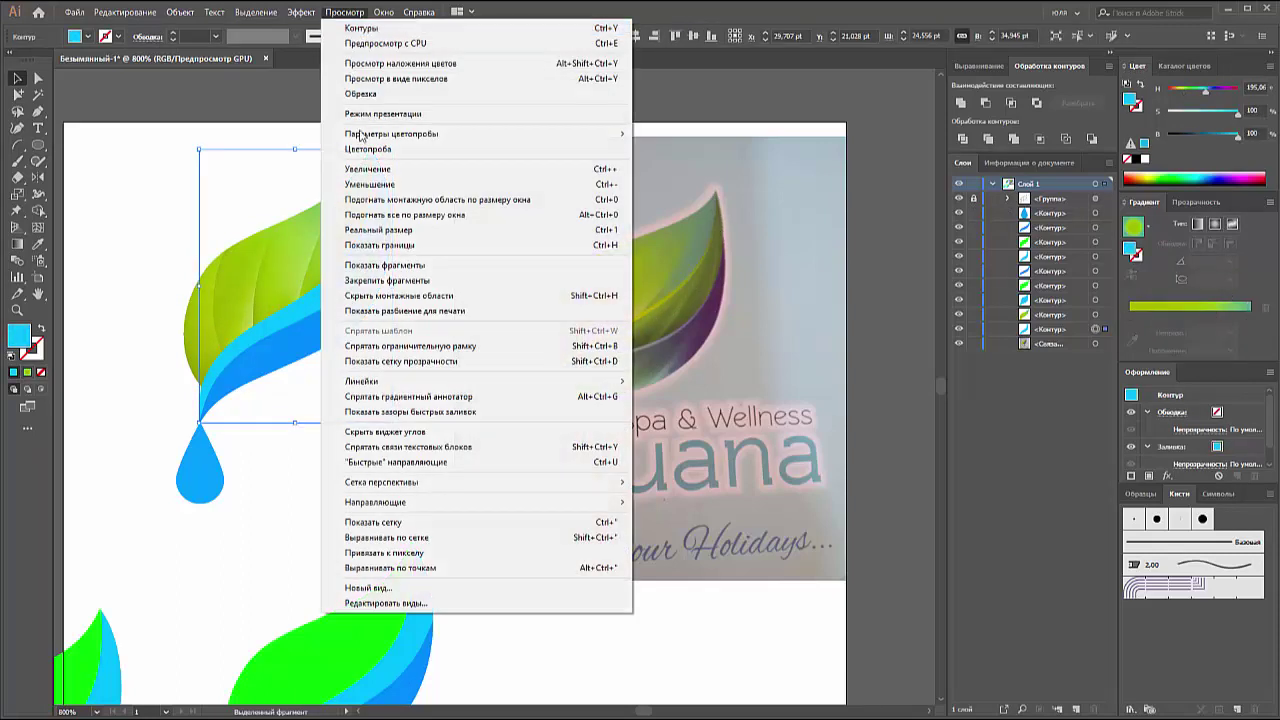
pyautogui.click(380, 245)
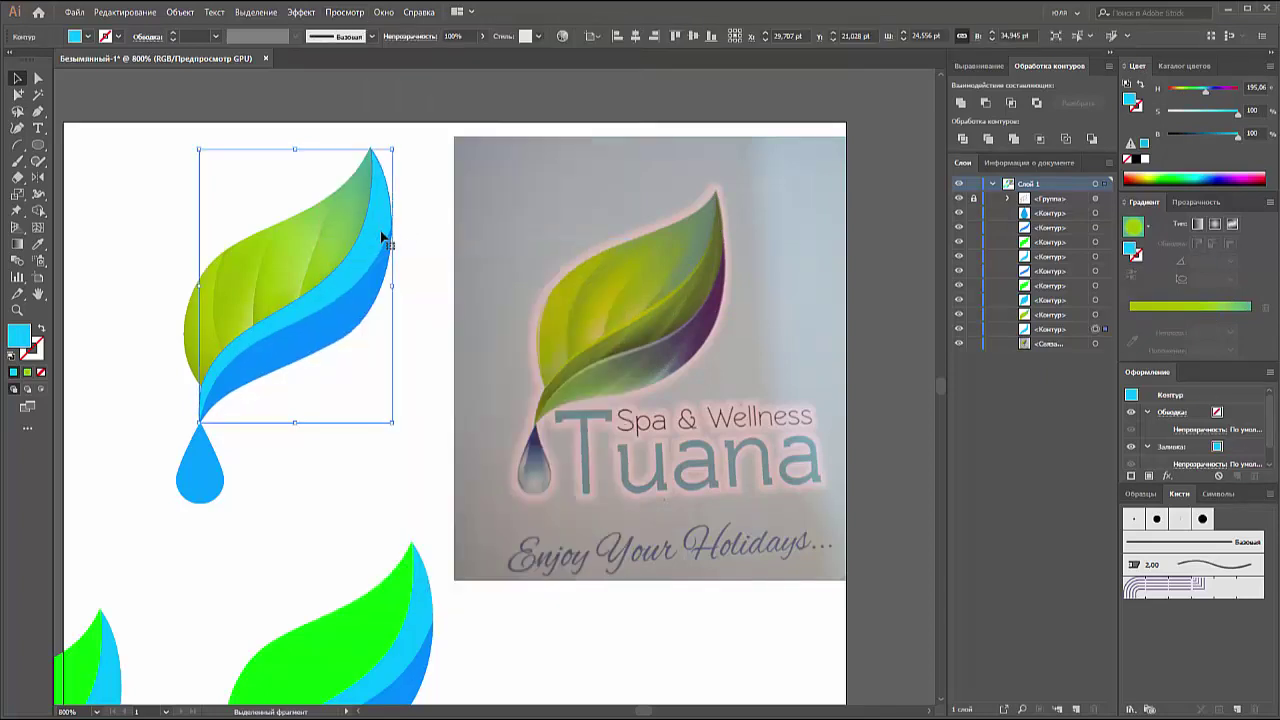
pyautogui.hotkey('ctrl', 'b')
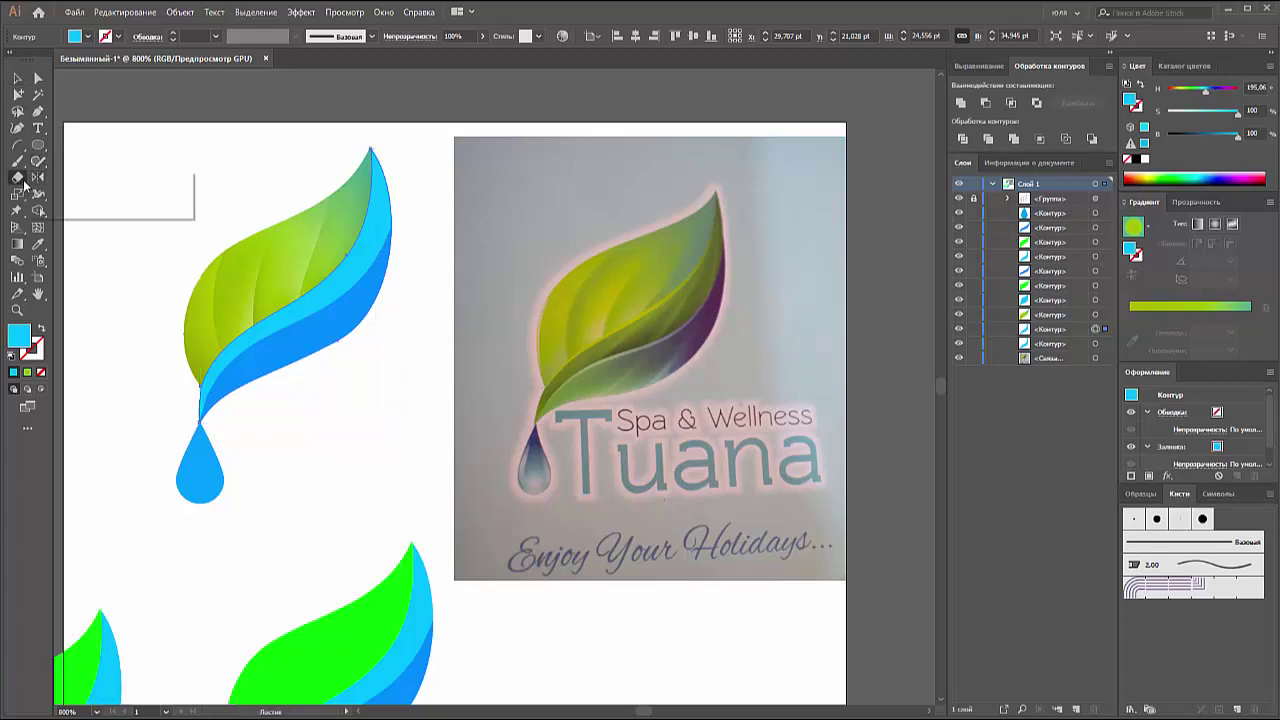
# Step: Cut the copied wave path with Scissors at the leaf tip and where the leaf meets the drop
pyautogui.moveTo(17, 177); pyautogui.dragTo(85, 195)
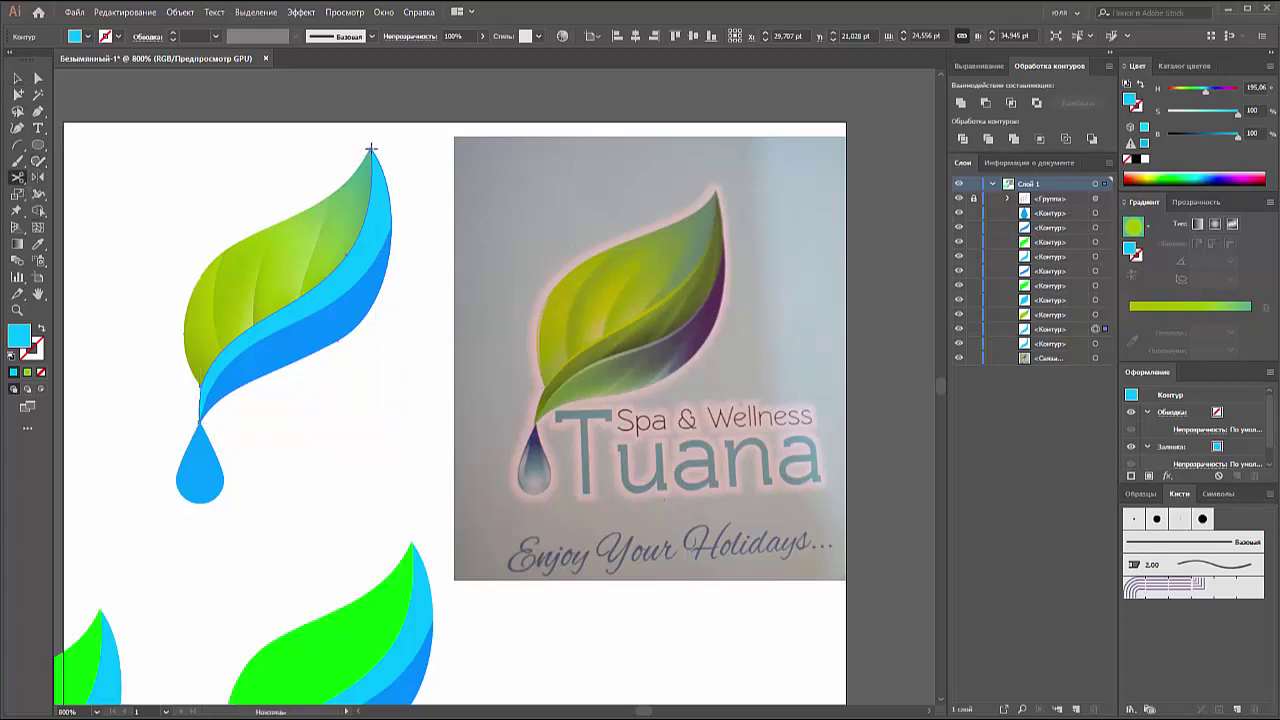
pyautogui.click(371, 148)
pyautogui.rightClick(219, 411)
pyautogui.click(205, 424)
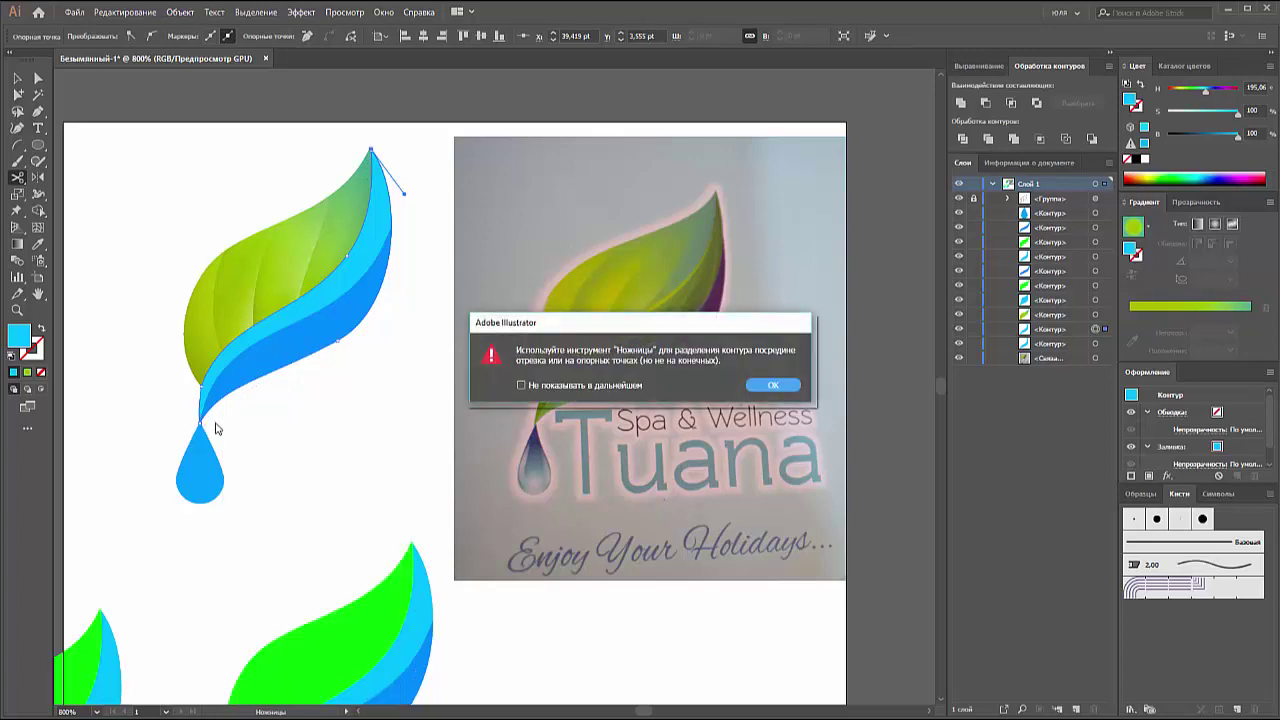
pyautogui.click(774, 386)
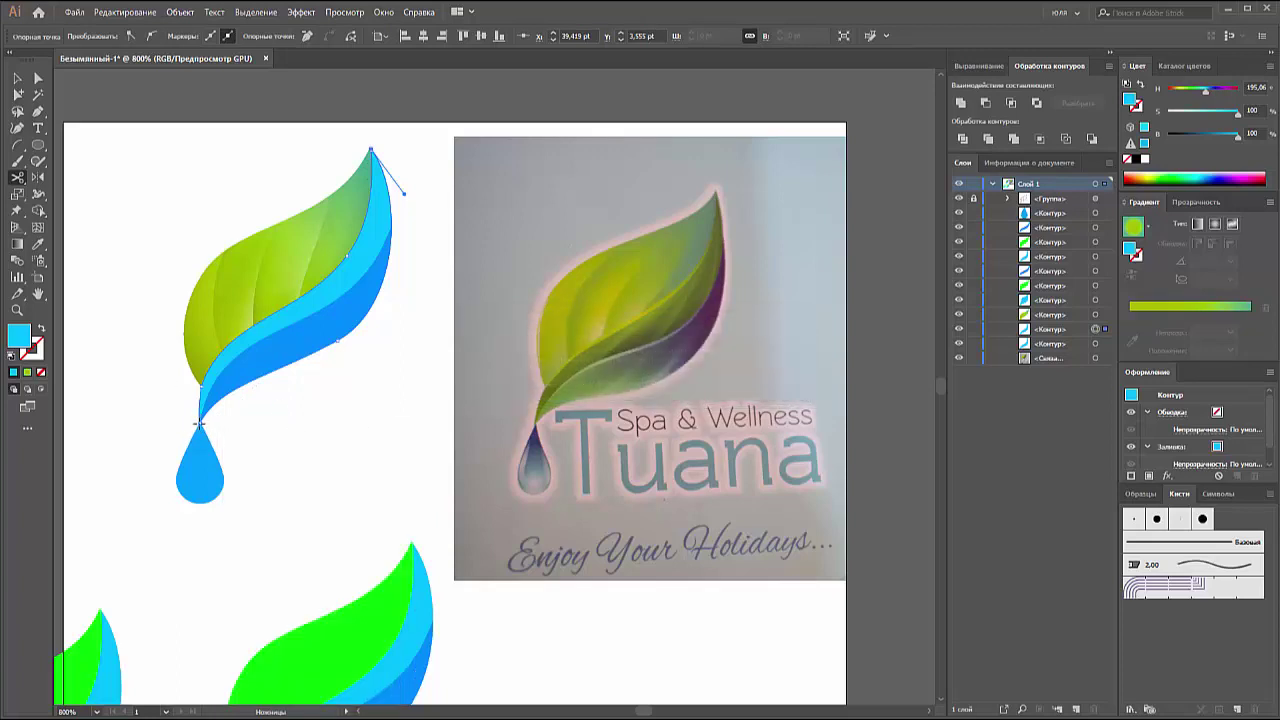
pyautogui.click(200, 424)
# Step: Delete the stray cut-off piece and lock the outer blue wave and green leaf shapes
pyautogui.press('v')
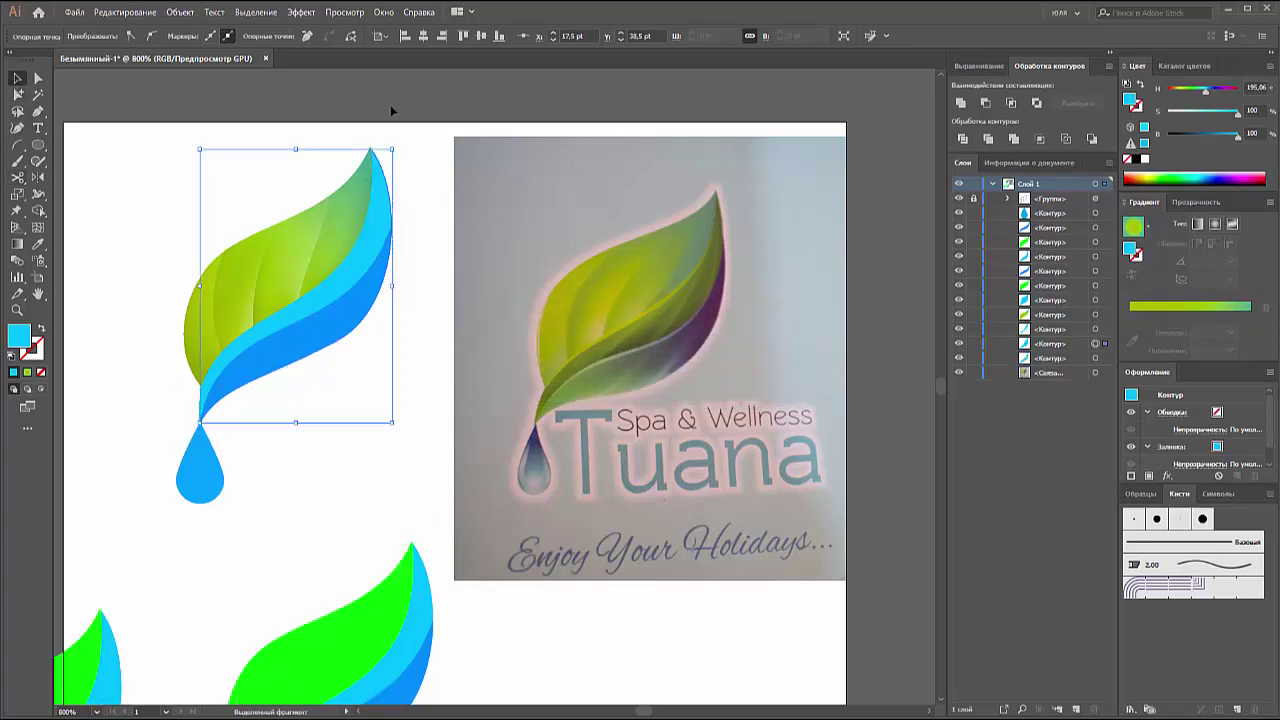
pyautogui.click(424, 142)
pyautogui.click(421, 171)
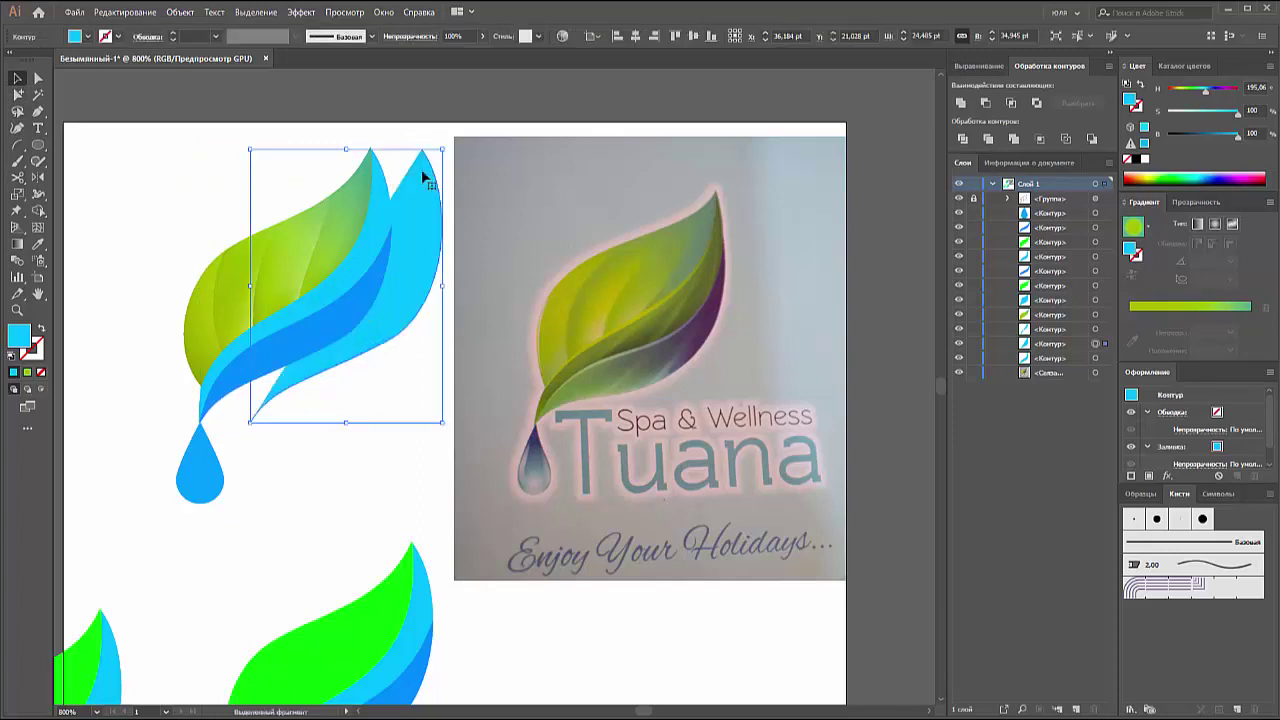
pyautogui.press('Delete')
pyautogui.click(373, 182)
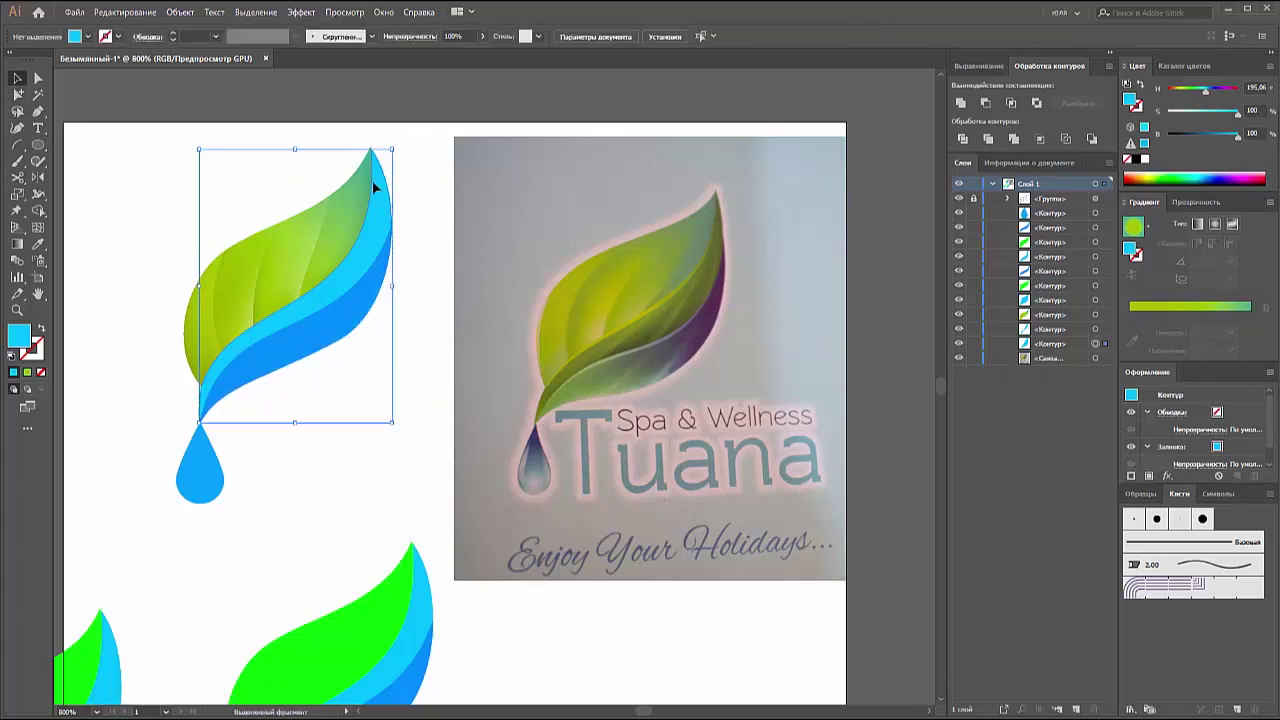
pyautogui.hotkey('ctrl', '2')
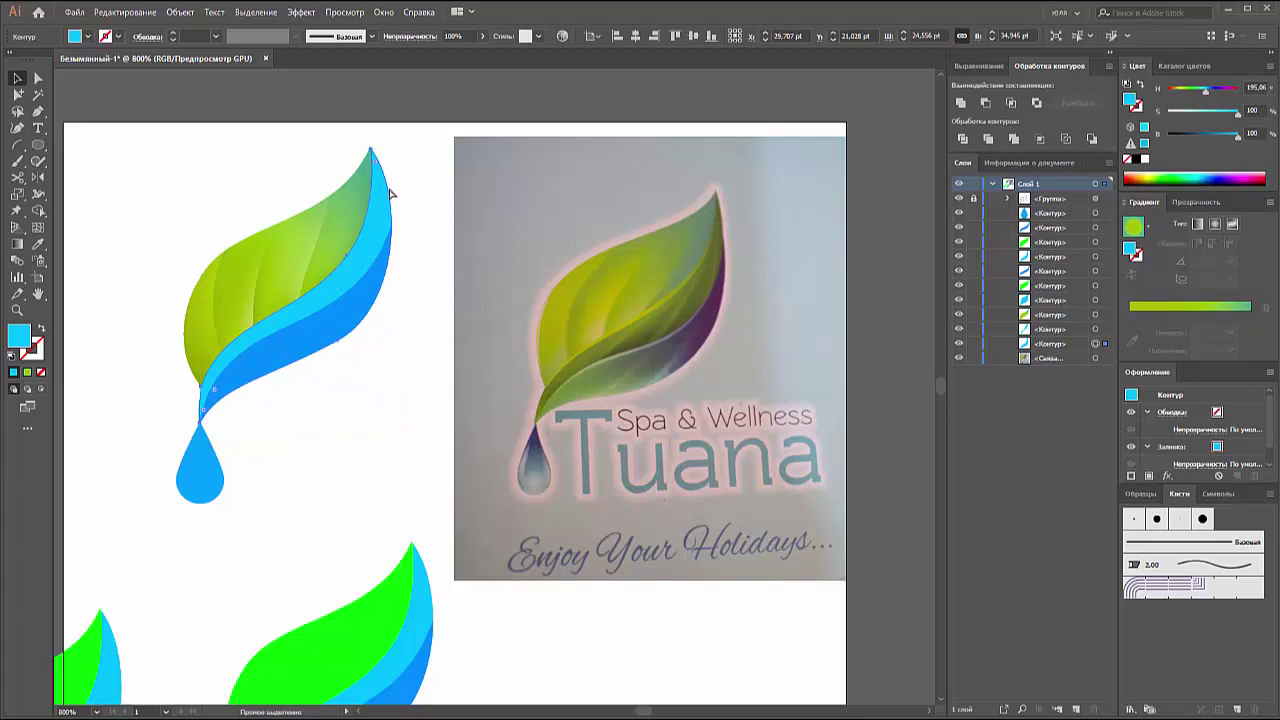
pyautogui.click(368, 199)
pyautogui.hotkey('ctrl', '2')
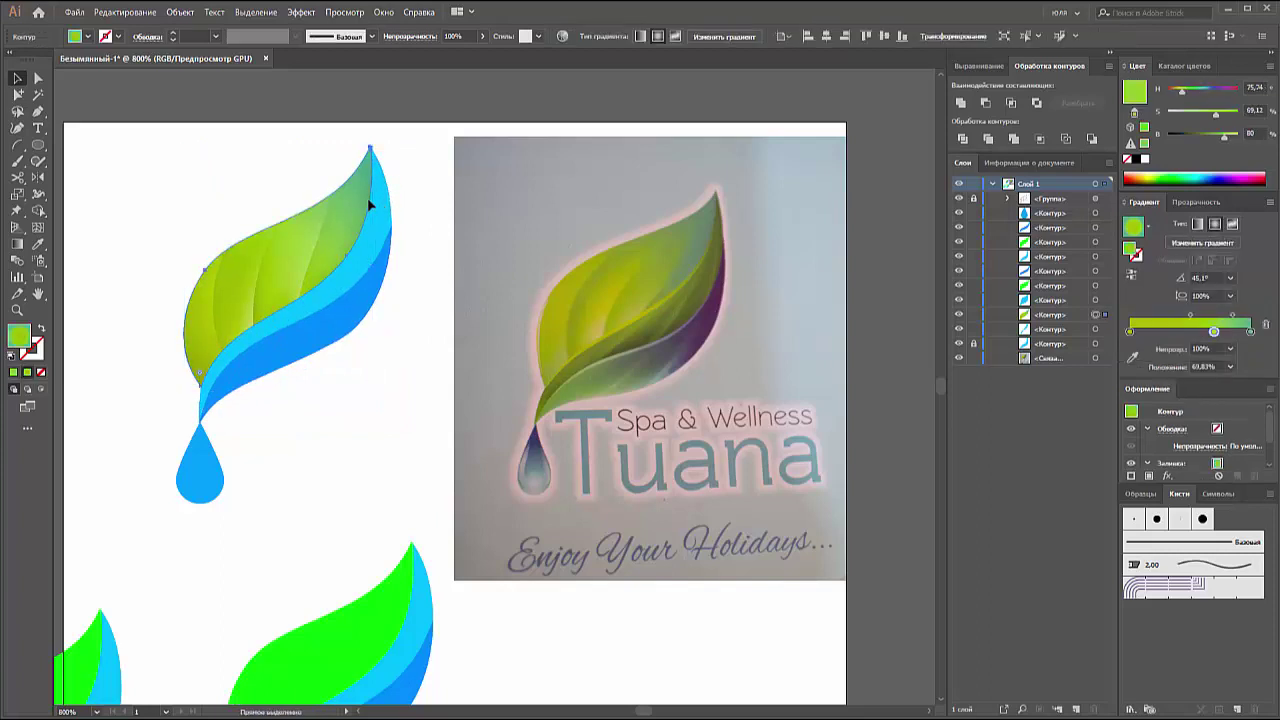
# Step: Give the cut leaf-edge path no fill and a black stroke
pyautogui.click(371, 201)
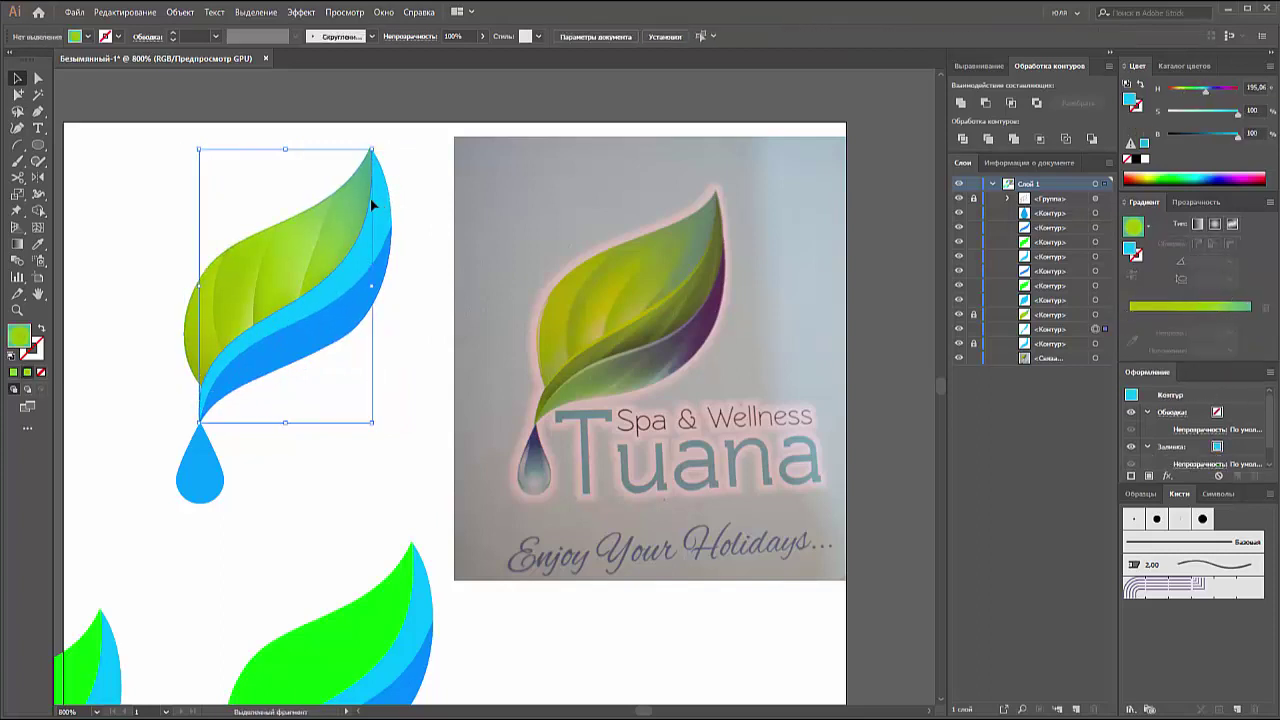
pyautogui.click(1128, 158)
pyautogui.doubleClick(1132, 101)
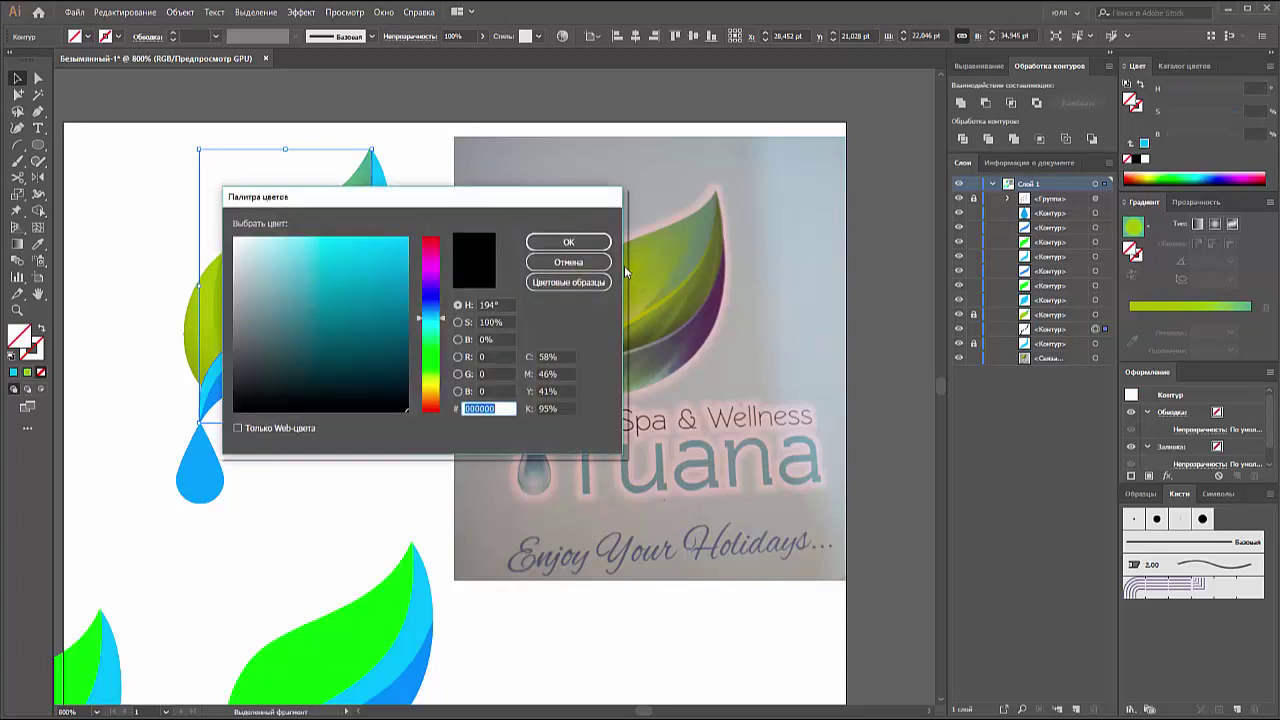
pyautogui.press('Escape')
pyautogui.click(1137, 112)
pyautogui.click(1145, 158)
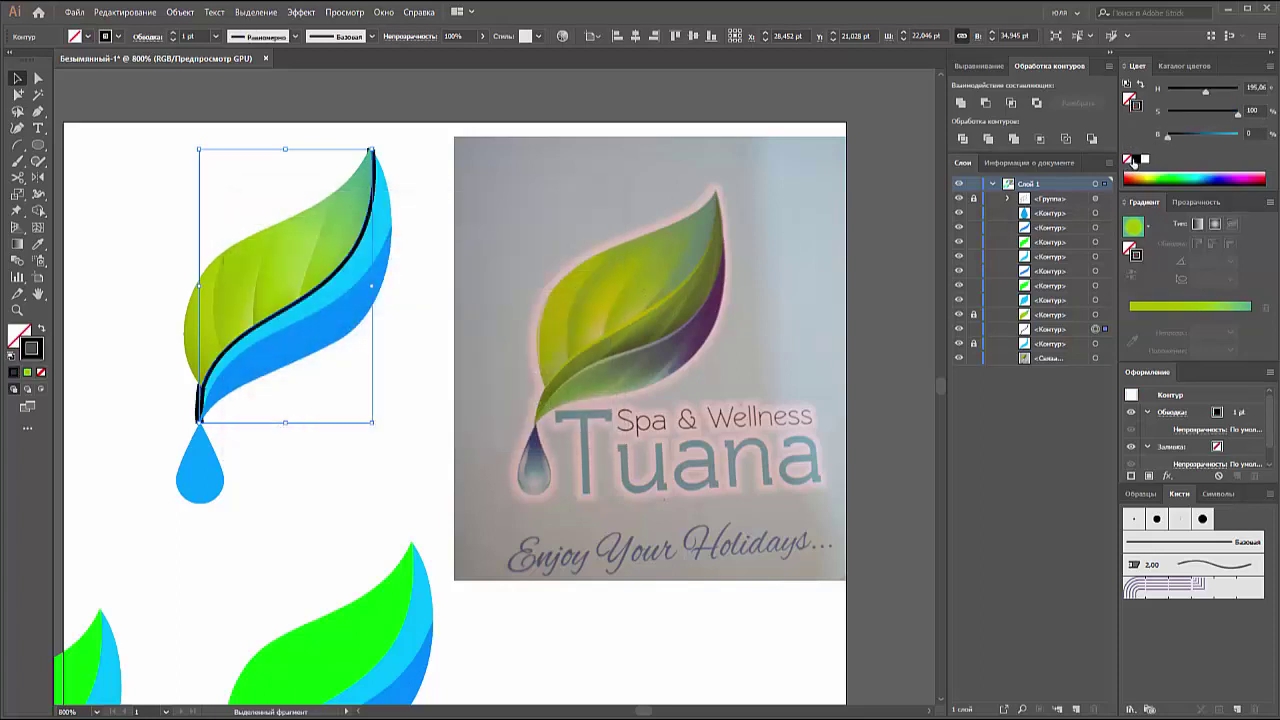
pyautogui.click(287, 456)
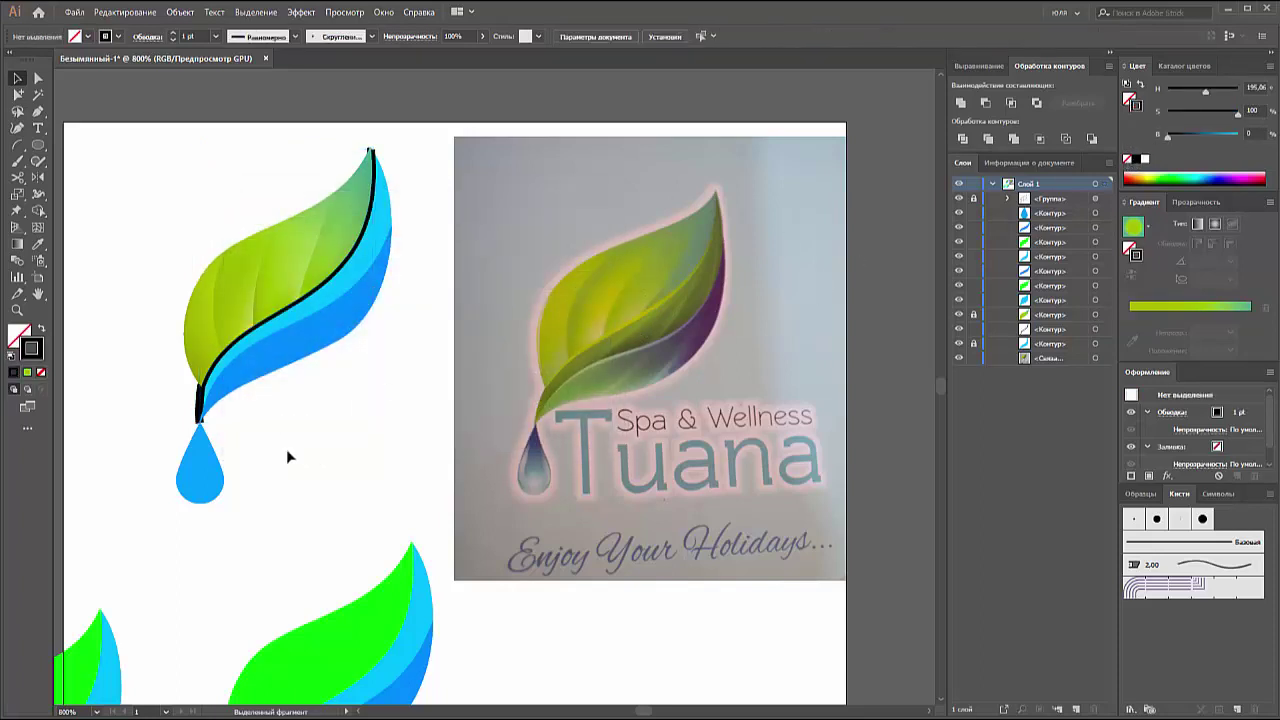
pyautogui.click(198, 407)
# Step: Make the vein line a 0.25 pt stroke and bring it to the front
pyautogui.press('z')
pyautogui.moveTo(237, 437); pyautogui.dragTo(431, 497)
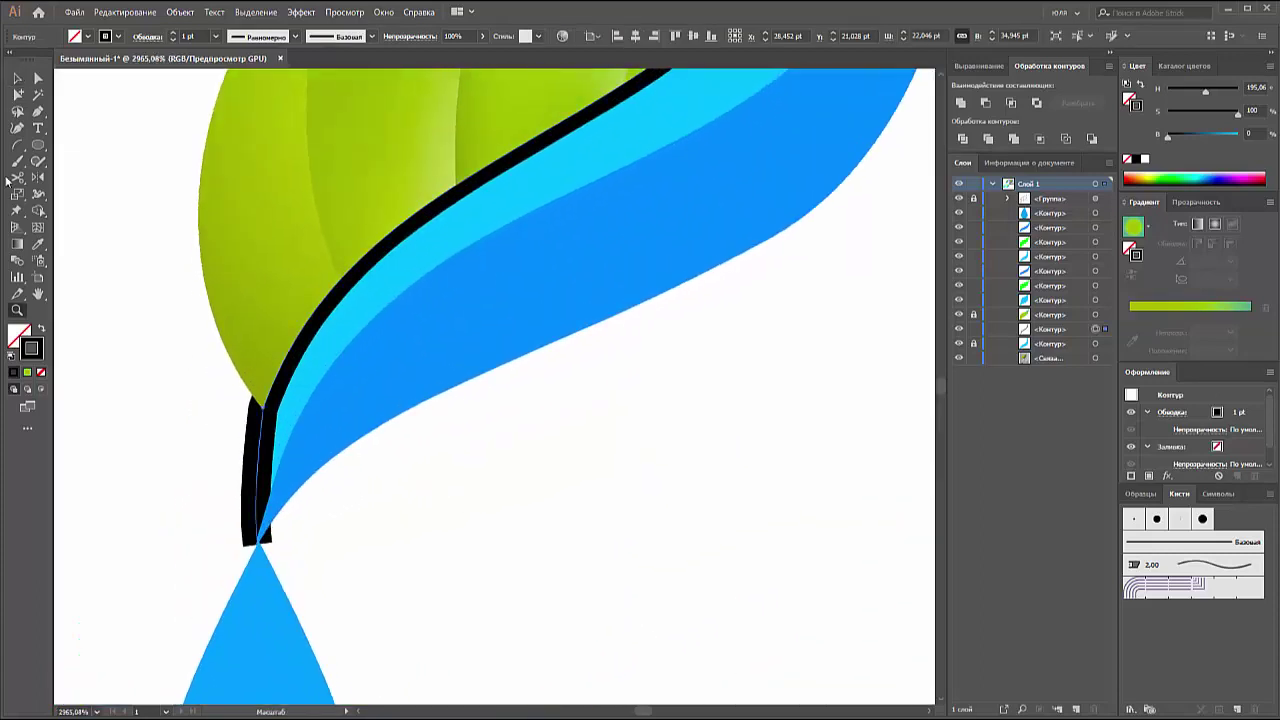
pyautogui.click(17, 78)
pyautogui.click(193, 322)
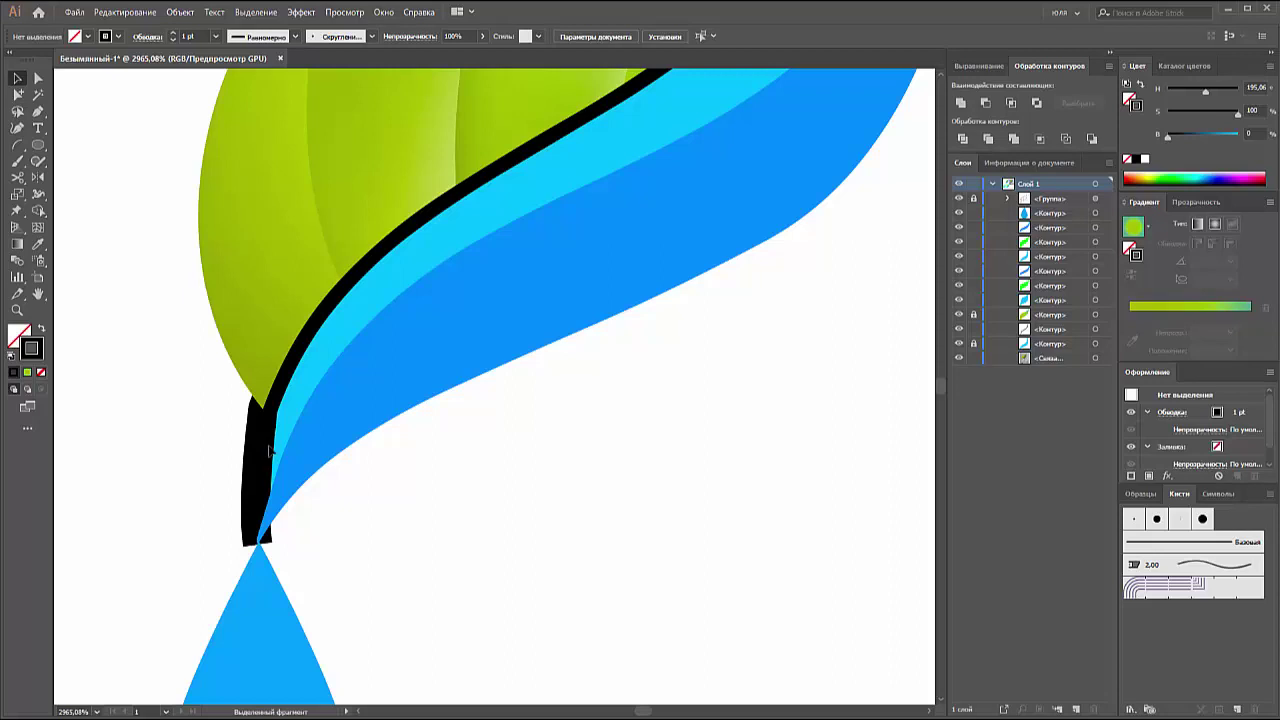
pyautogui.click(350, 480)
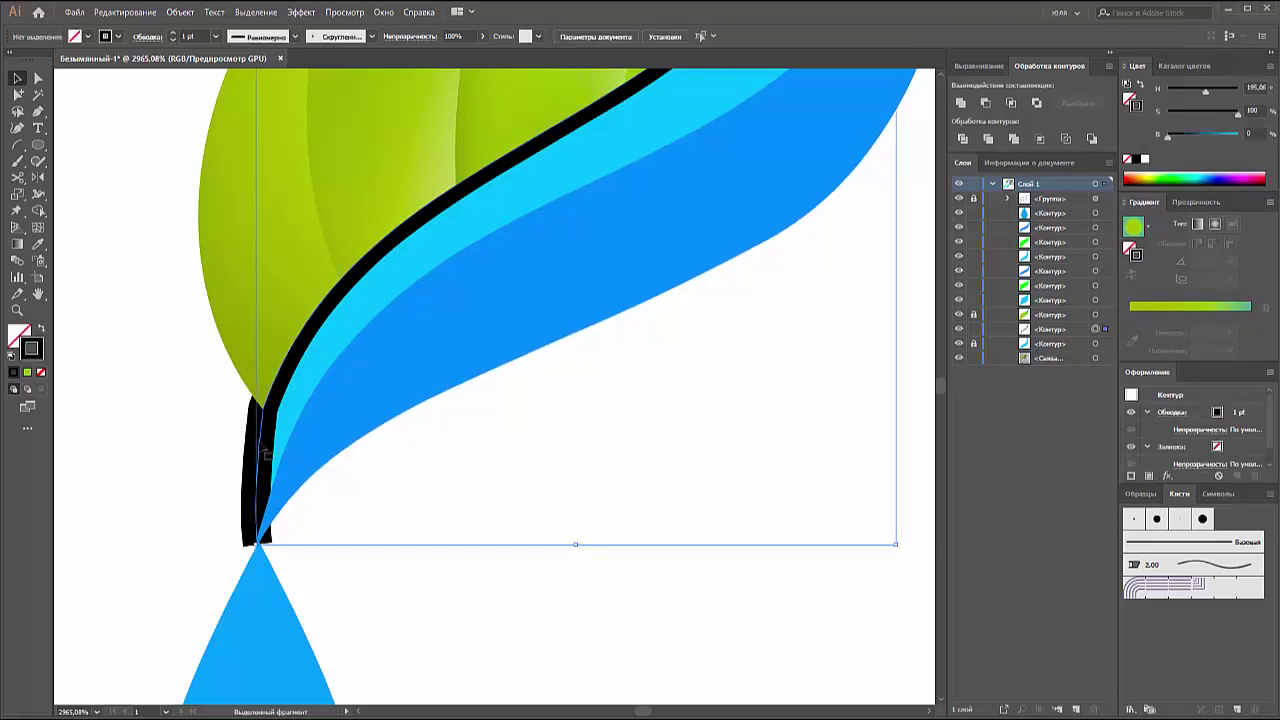
pyautogui.click(215, 36)
pyautogui.click(233, 58)
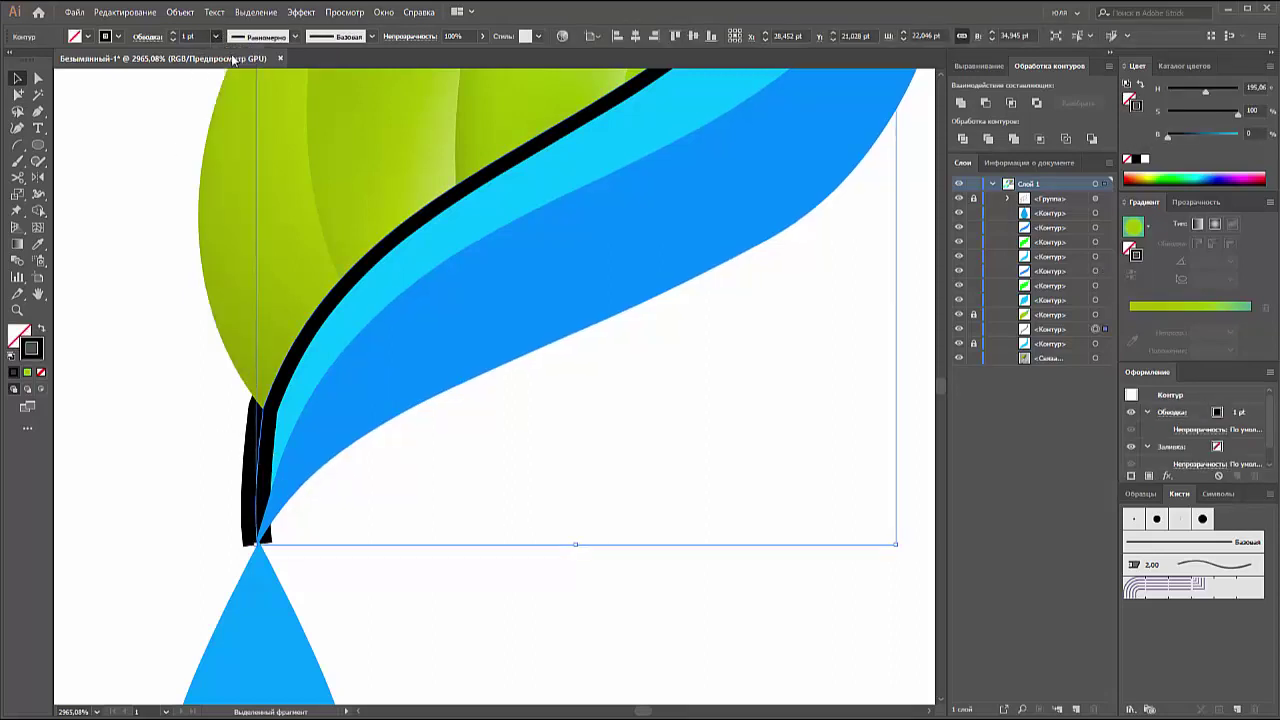
pyautogui.hotkey('ctrl', 'shift', ']')
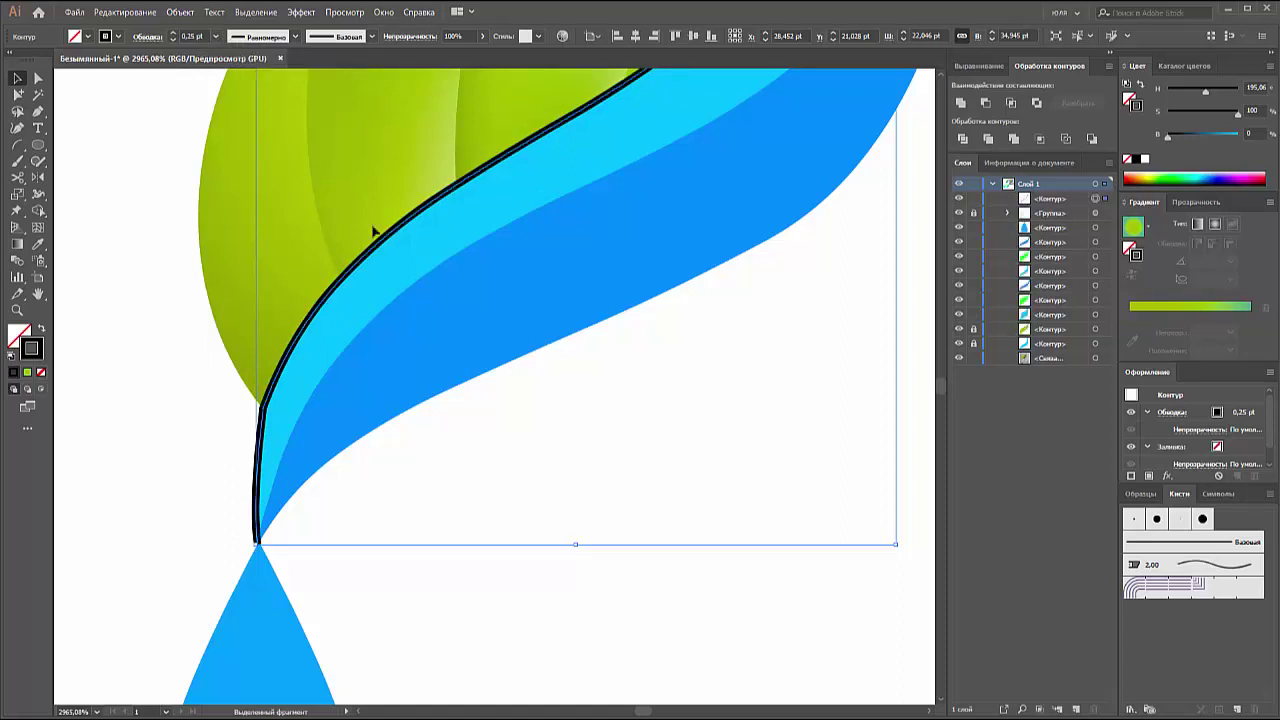
pyautogui.hotkey('ctrl', '-')
pyautogui.hotkey('ctrl', '-')
pyautogui.hotkey('ctrl', '-')
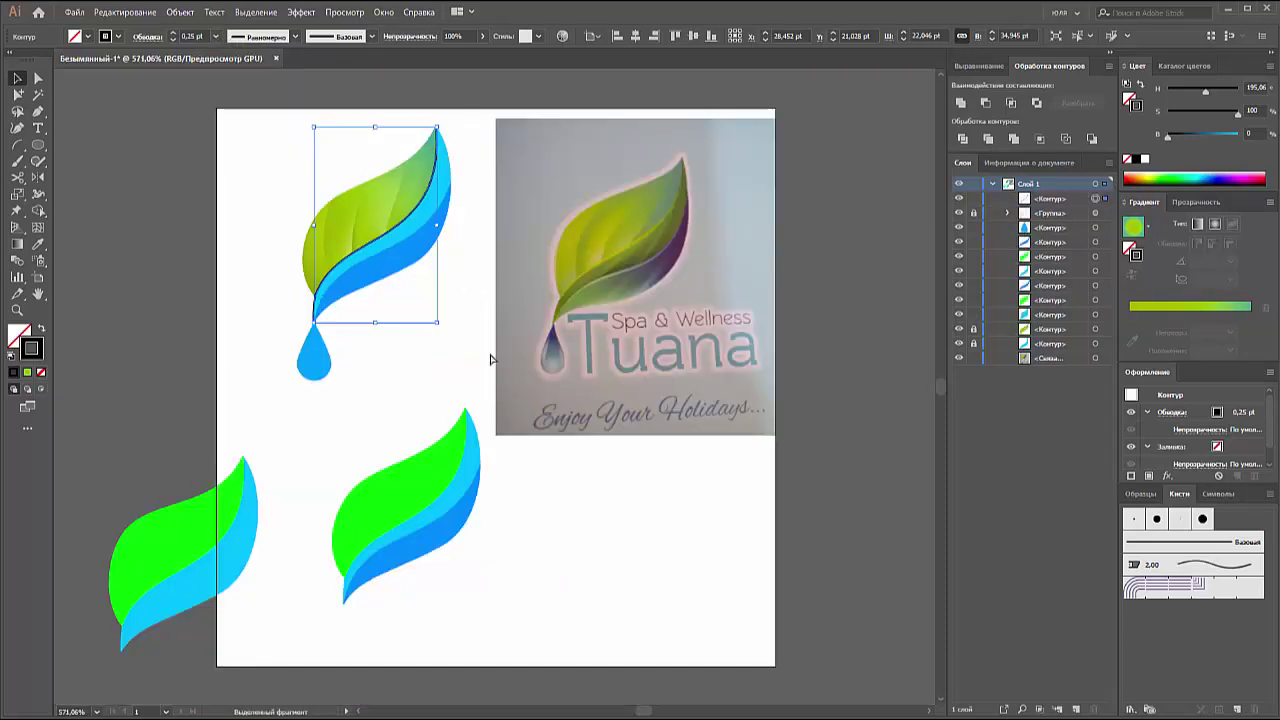
# Step: Zoom in to inspect the vein at the leaf tip, then reframe on the leaf and reference
pyautogui.hotkey('ctrl', '+')
pyautogui.click(507, 403)
pyautogui.click(582, 444)
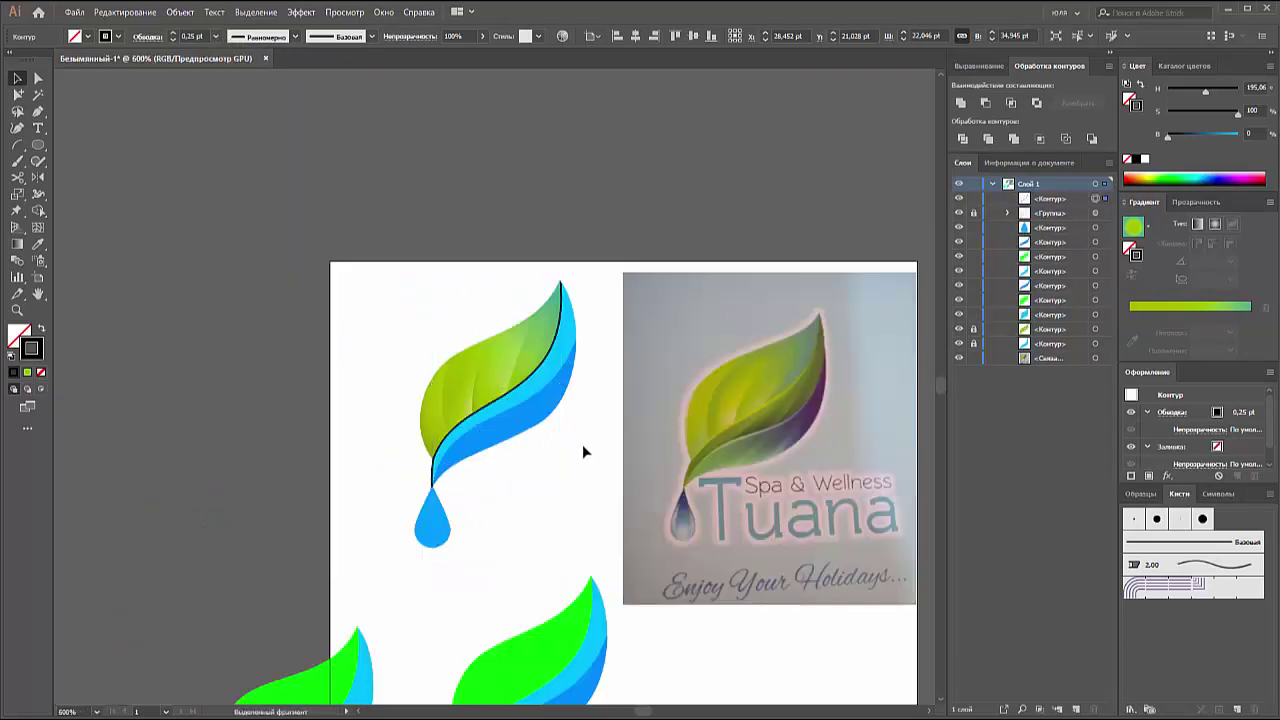
pyautogui.press('z')
pyautogui.moveTo(463, 289); pyautogui.dragTo(597, 374)
pyautogui.hotkey('ctrl', '-')
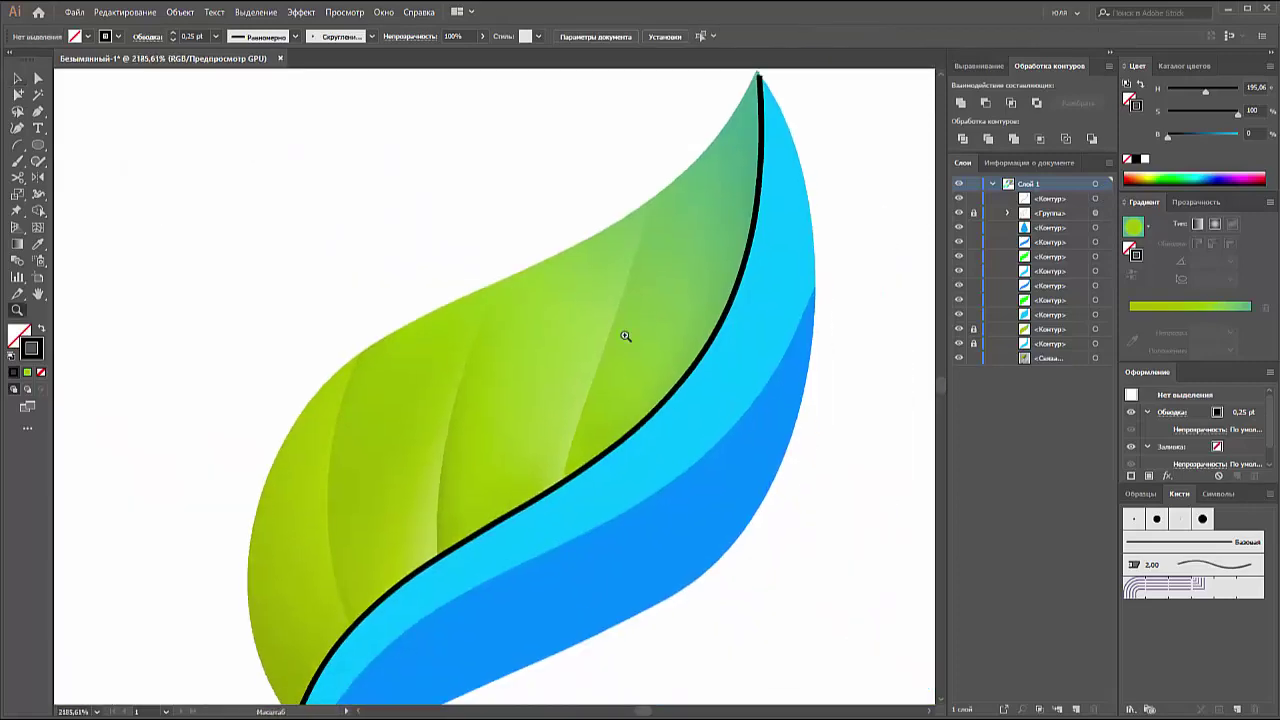
pyautogui.hotkey('ctrl', '-')
pyautogui.moveTo(701, 503)
pyautogui.mouseDown()
pyautogui.moveTo(374, 357)
pyautogui.moveTo(397, 377)
pyautogui.mouseUp()
pyautogui.hotkey('ctrl', '-')
pyautogui.press('v')
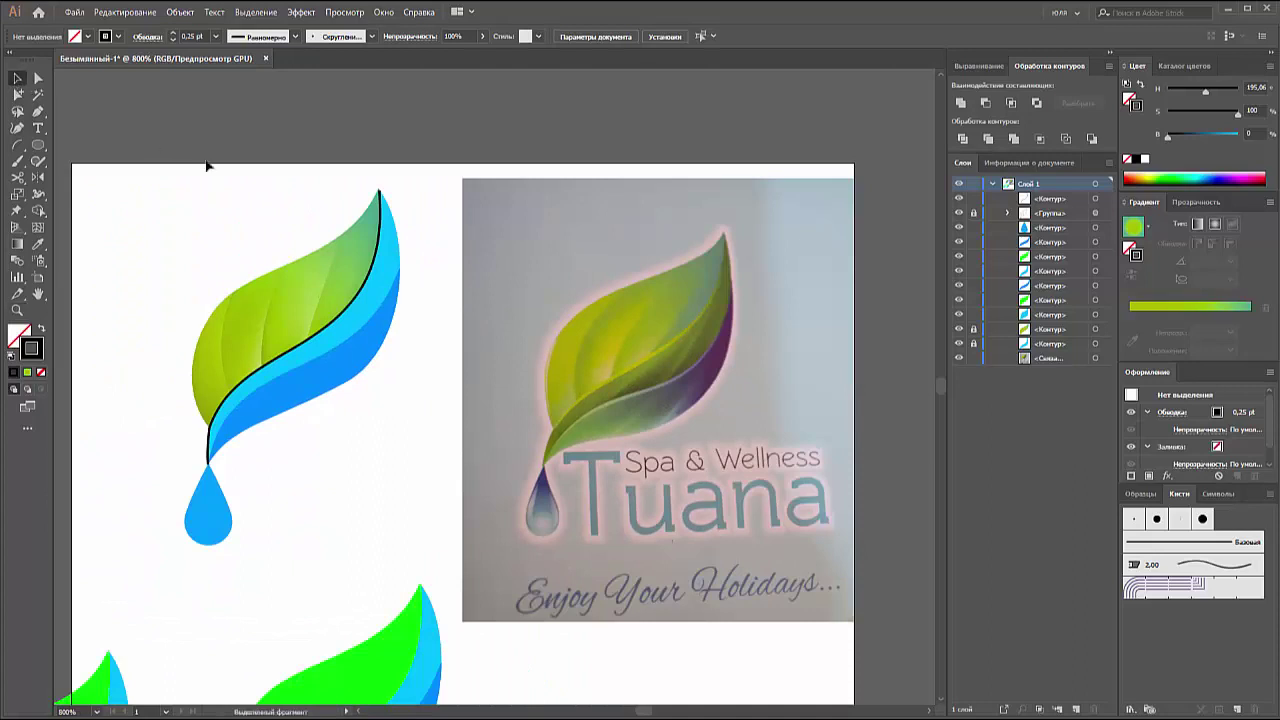
pyautogui.moveTo(206, 166); pyautogui.dragTo(306, 171)
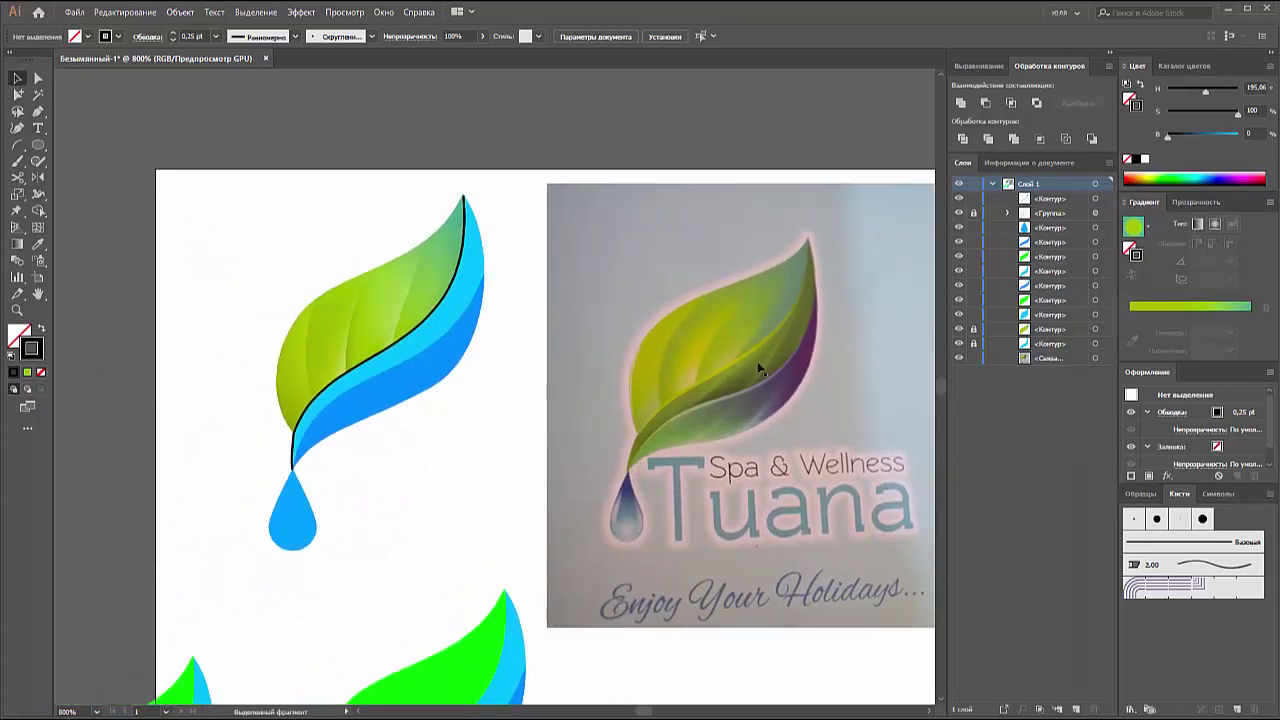
# Step: Cut the vein with Scissors near the droplet and delete the short cut-off piece
pyautogui.click(296, 445)
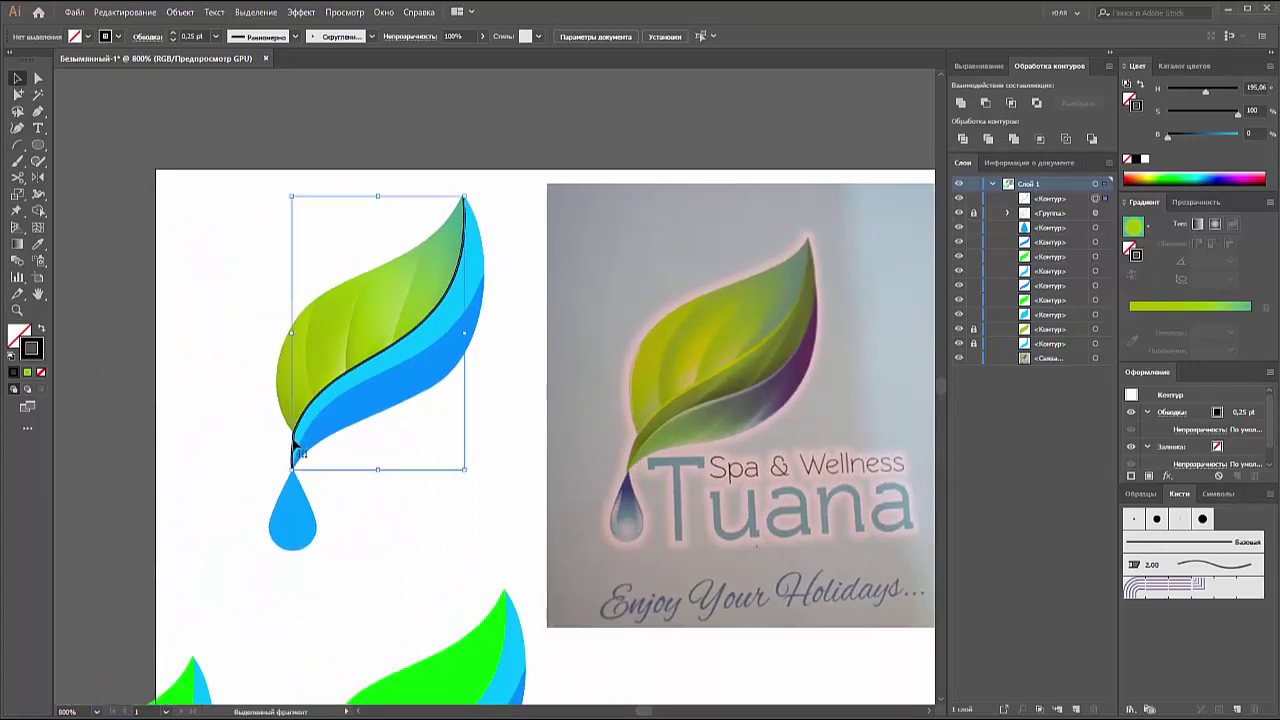
pyautogui.click(17, 177)
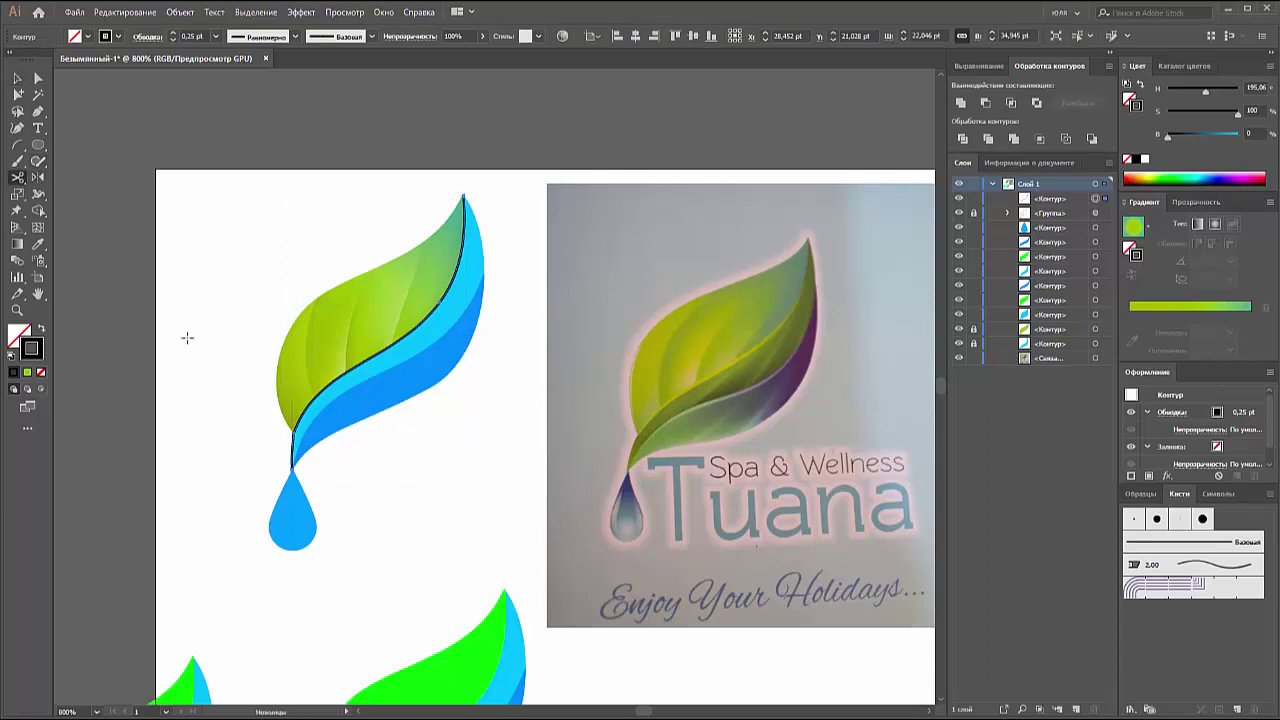
pyautogui.click(293, 432)
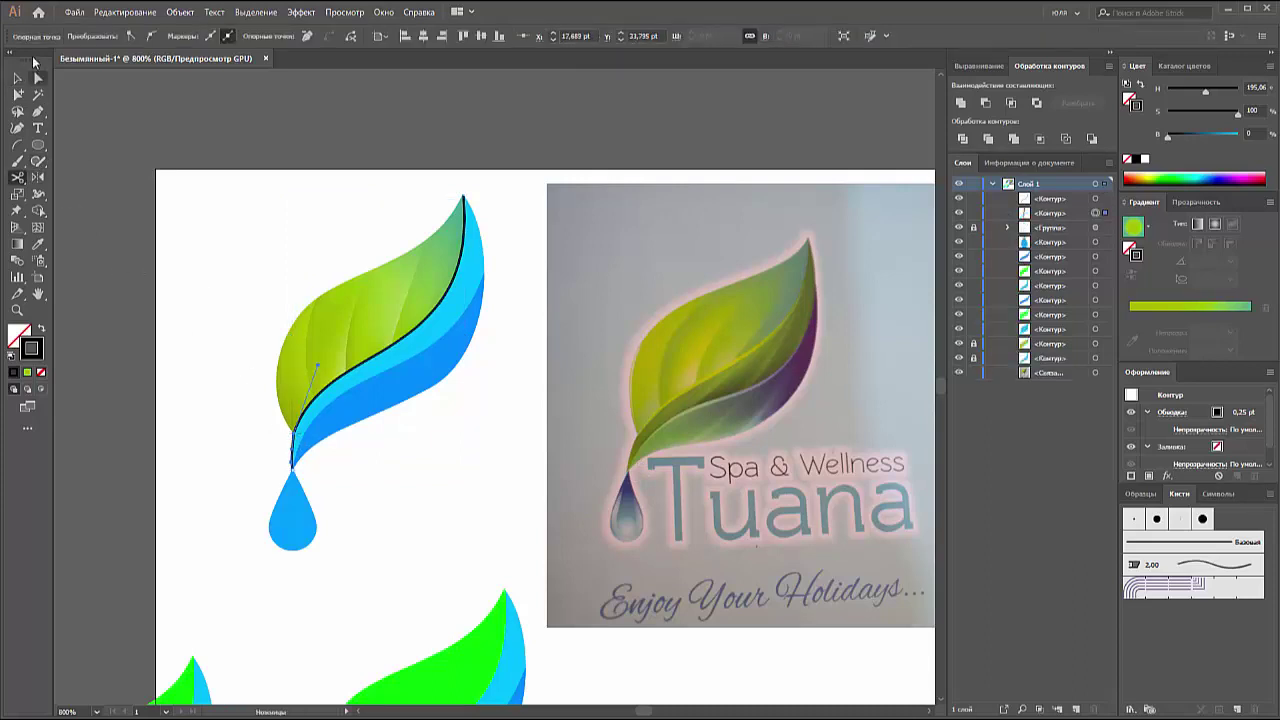
pyautogui.press('v')
pyautogui.click(280, 456)
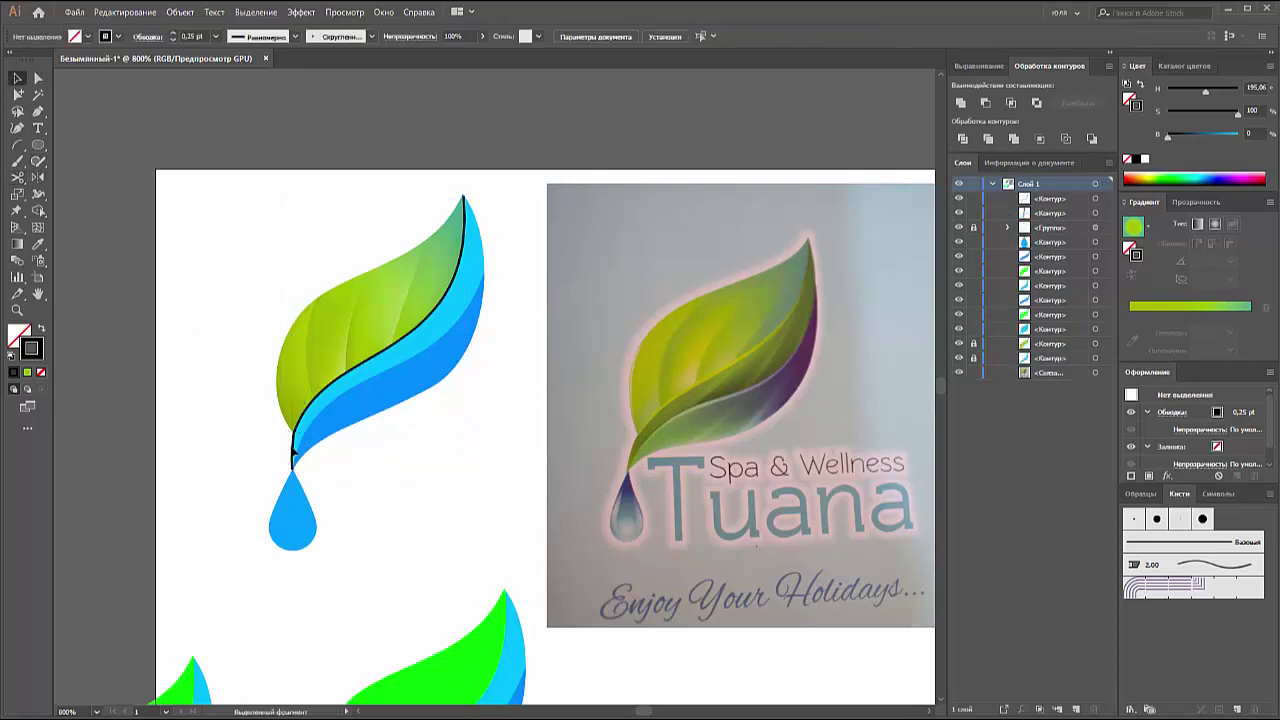
pyautogui.click(296, 449)
pyautogui.press('Delete')
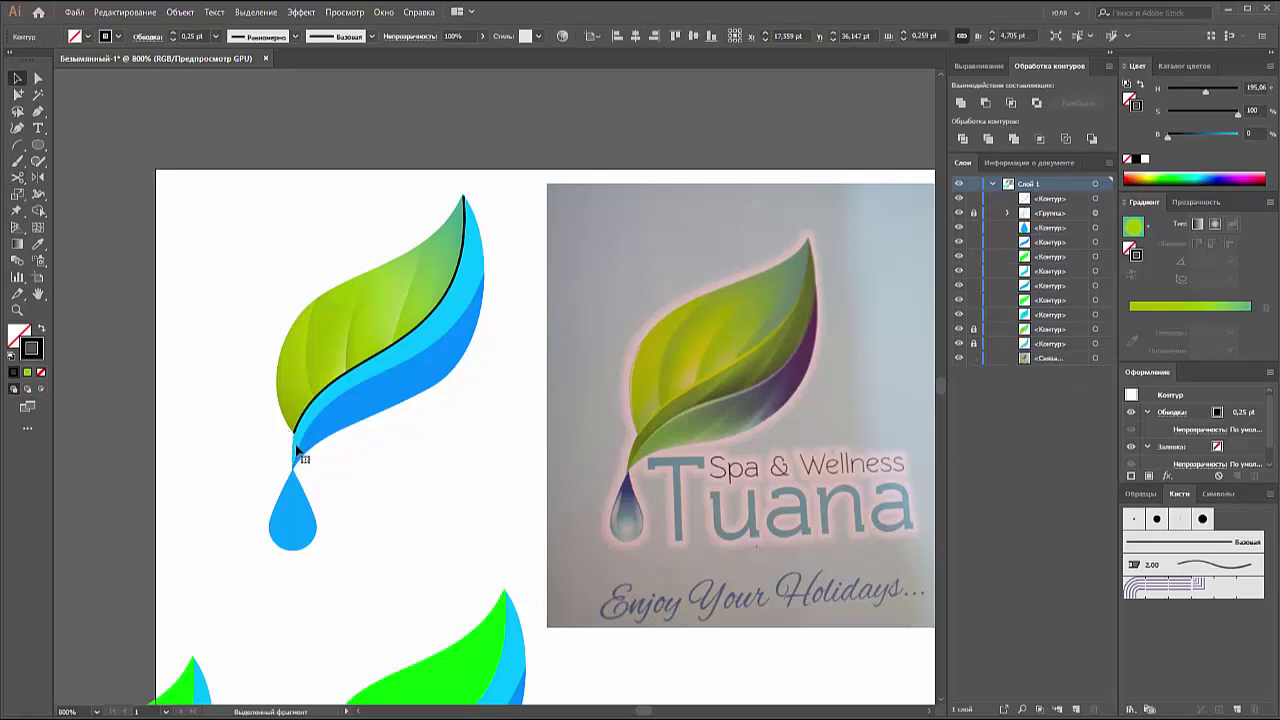
# Step: Give the vein an oval tapered width profile and a green gradient stroke
pyautogui.click(304, 424)
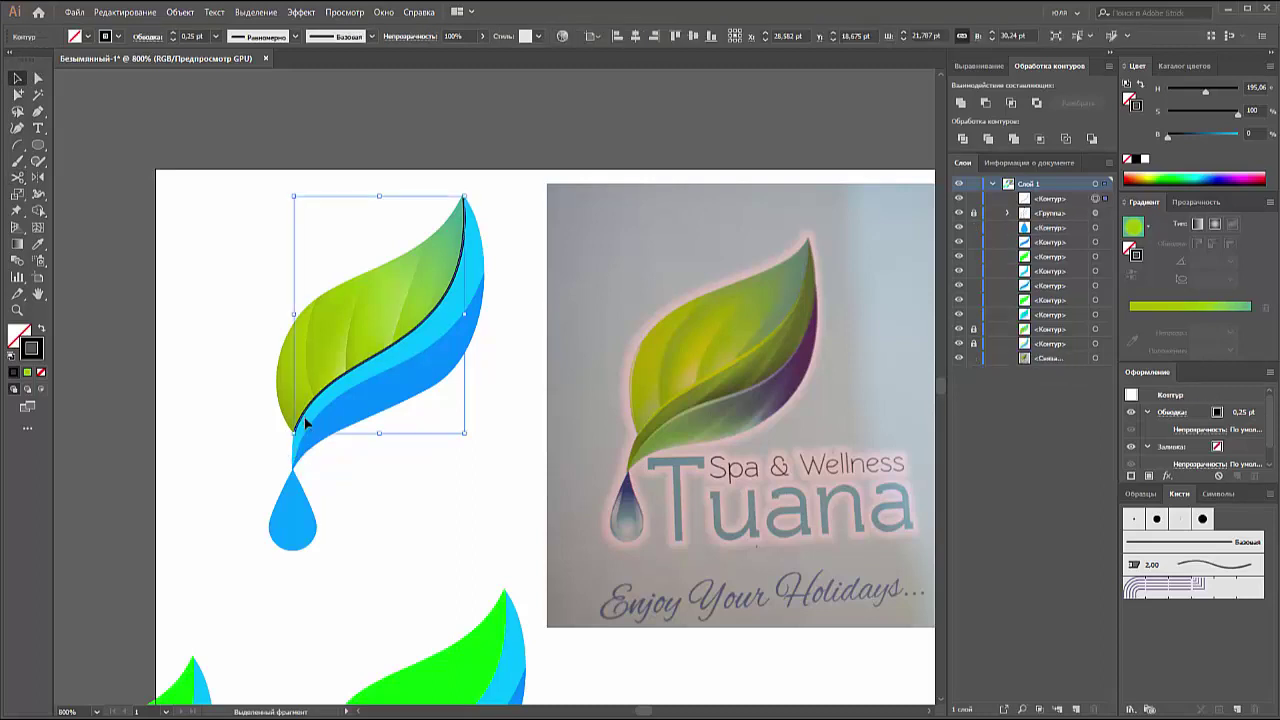
pyautogui.click(295, 36)
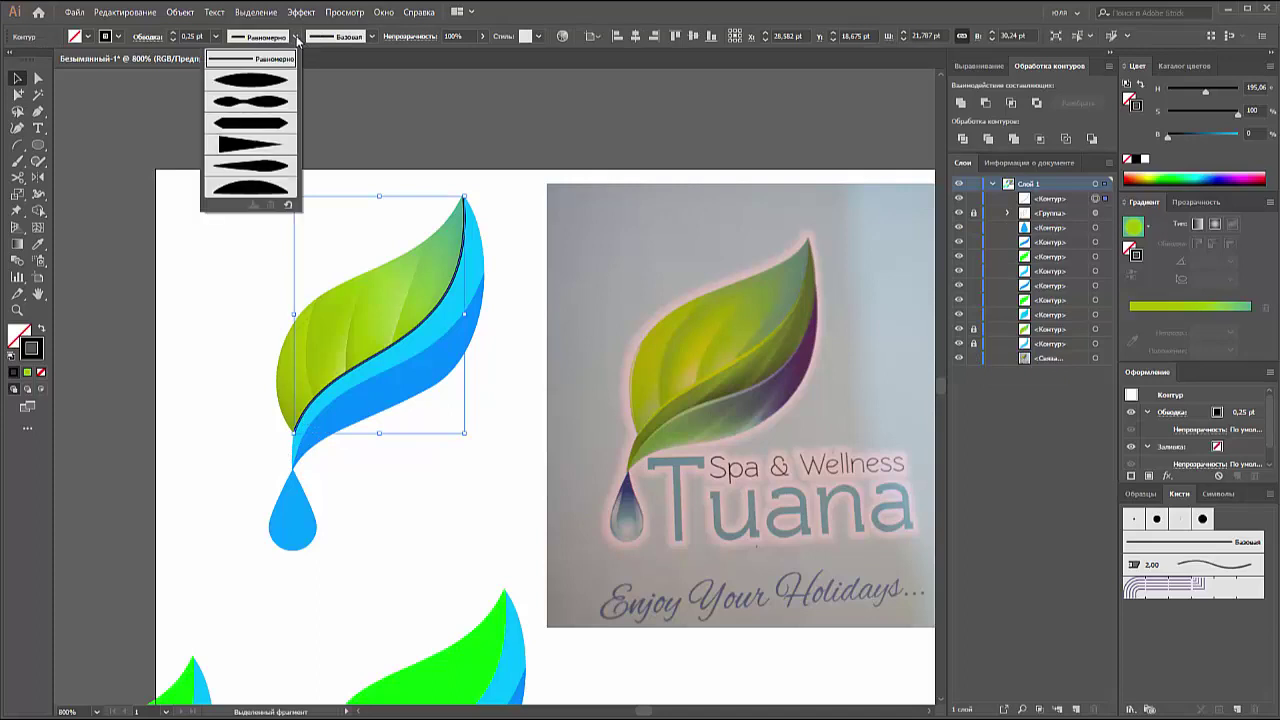
pyautogui.click(244, 140)
pyautogui.click(244, 141)
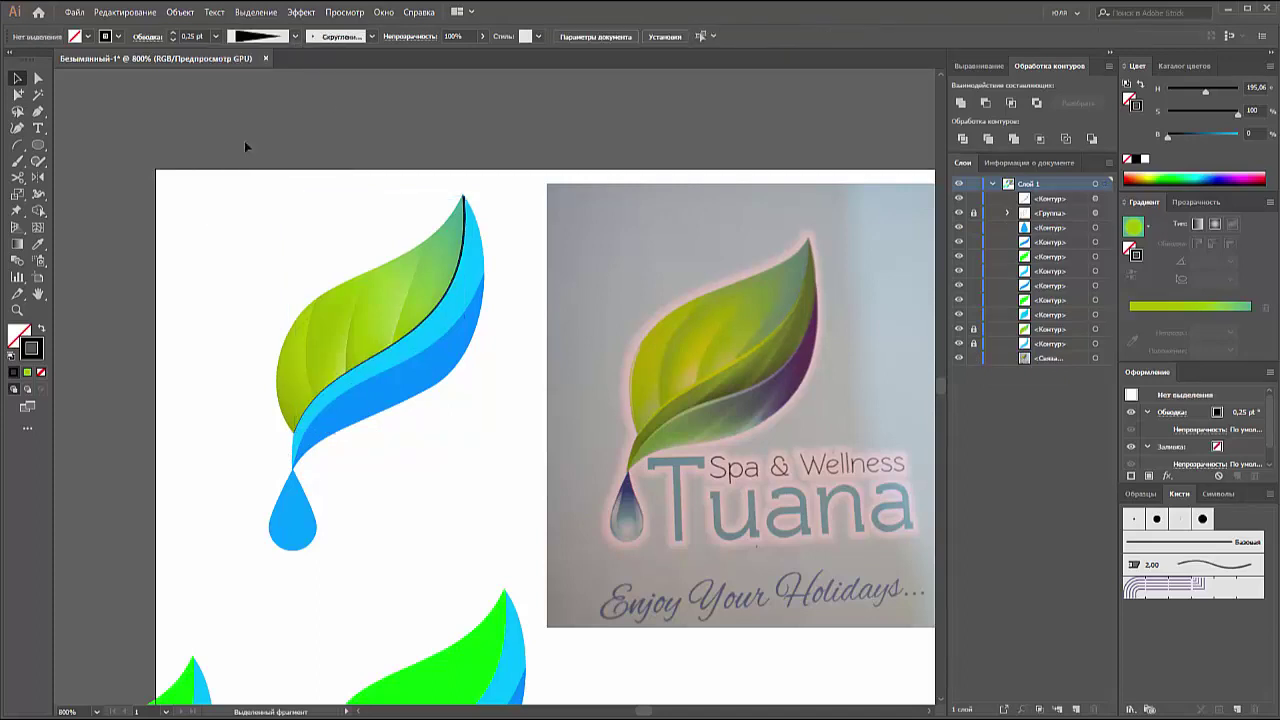
pyautogui.click(464, 200)
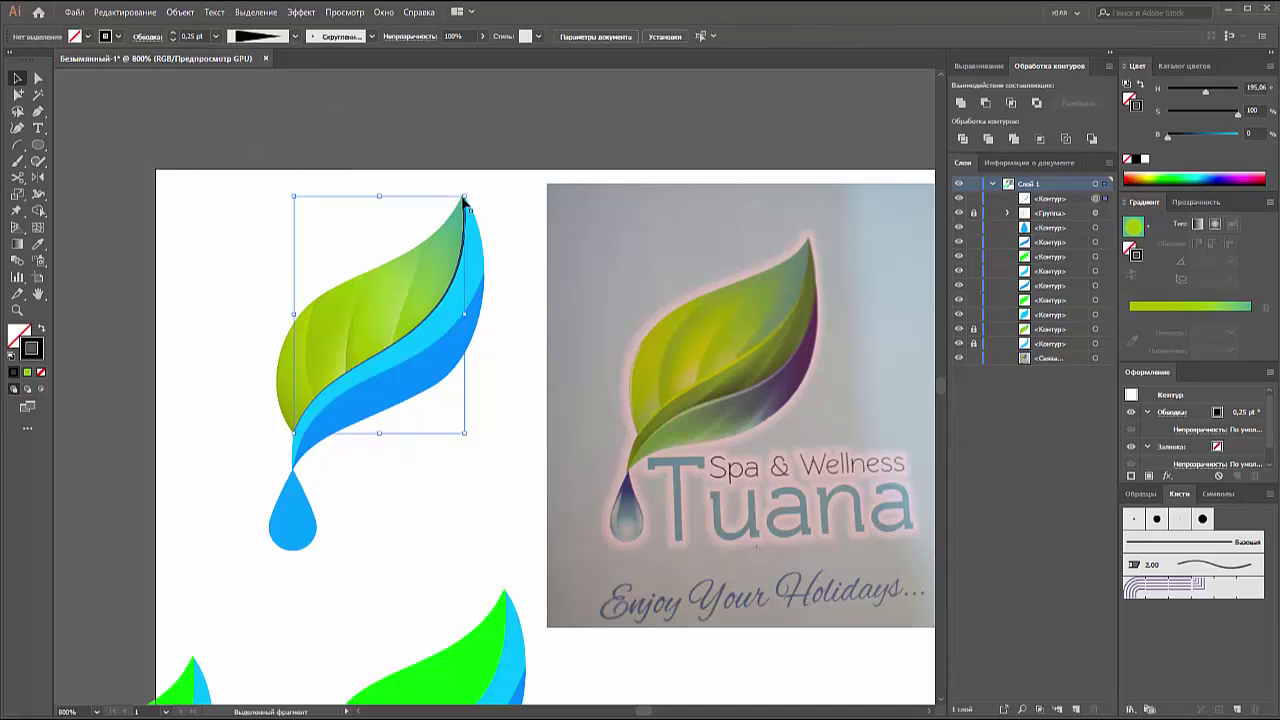
pyautogui.click(295, 36)
pyautogui.click(244, 74)
pyautogui.click(354, 127)
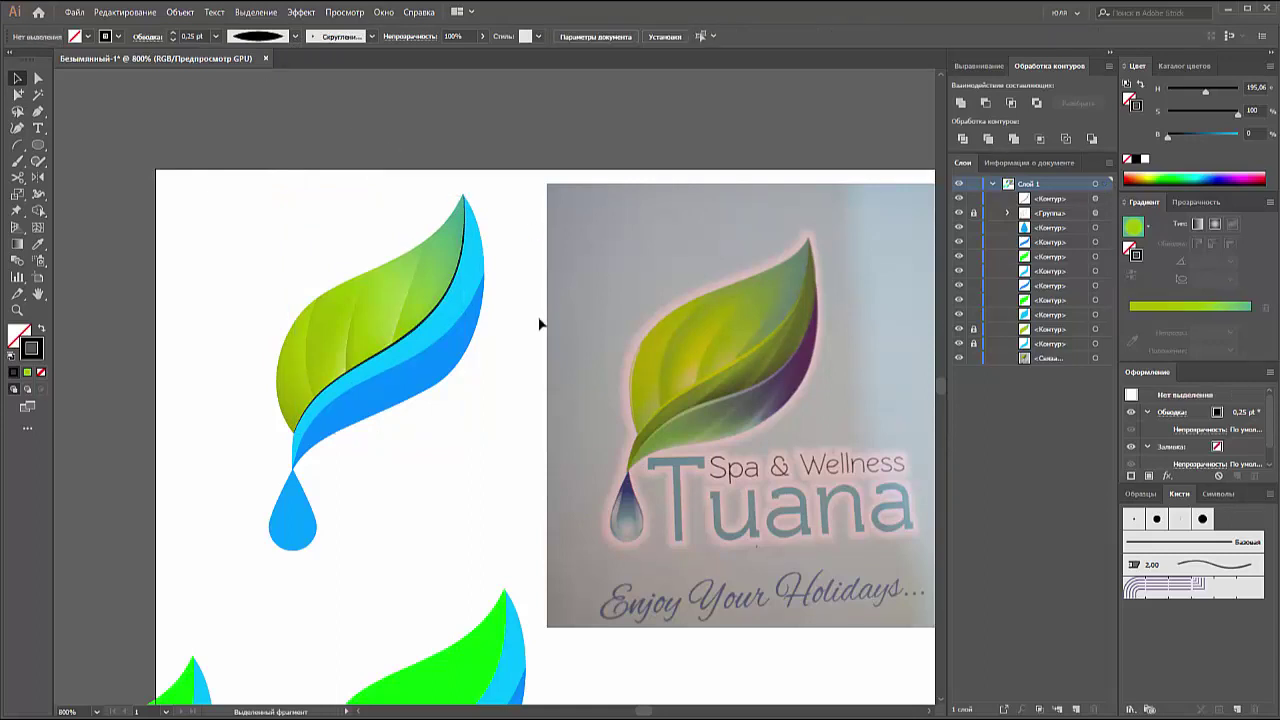
pyautogui.click(422, 332)
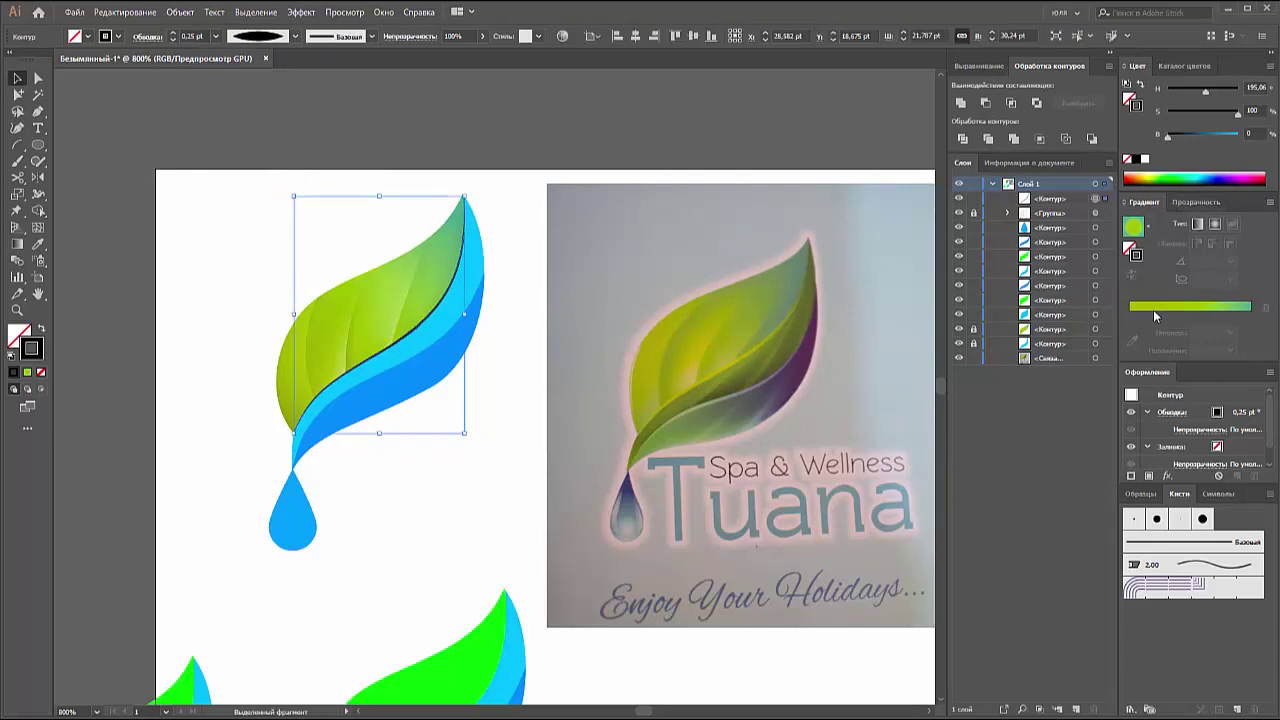
pyautogui.click(1155, 316)
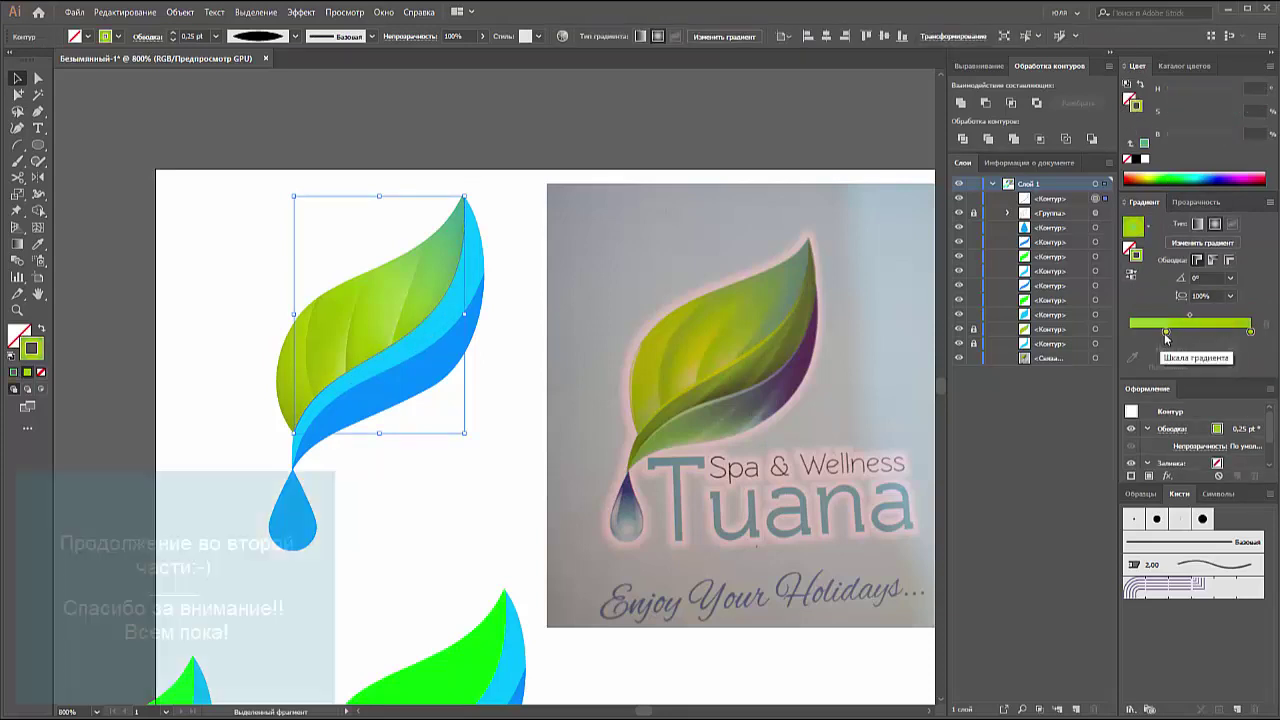
# Step: Move the left gradient stop to the start, make it pale green, and brighten the right stop's yellow-green
pyautogui.moveTo(1165, 331); pyautogui.dragTo(1130, 331)
pyautogui.moveTo(1222, 117); pyautogui.dragTo(1233, 117)
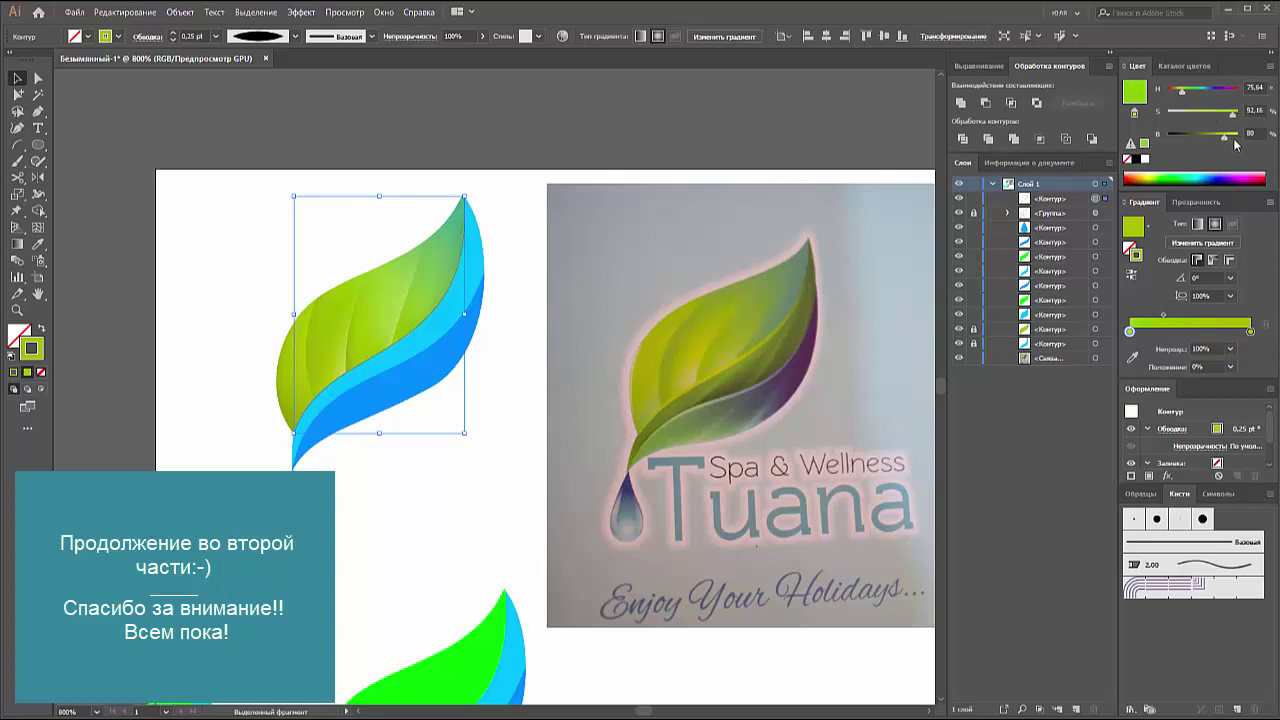
pyautogui.click(1234, 137)
pyautogui.moveTo(1232, 113); pyautogui.dragTo(1199, 113)
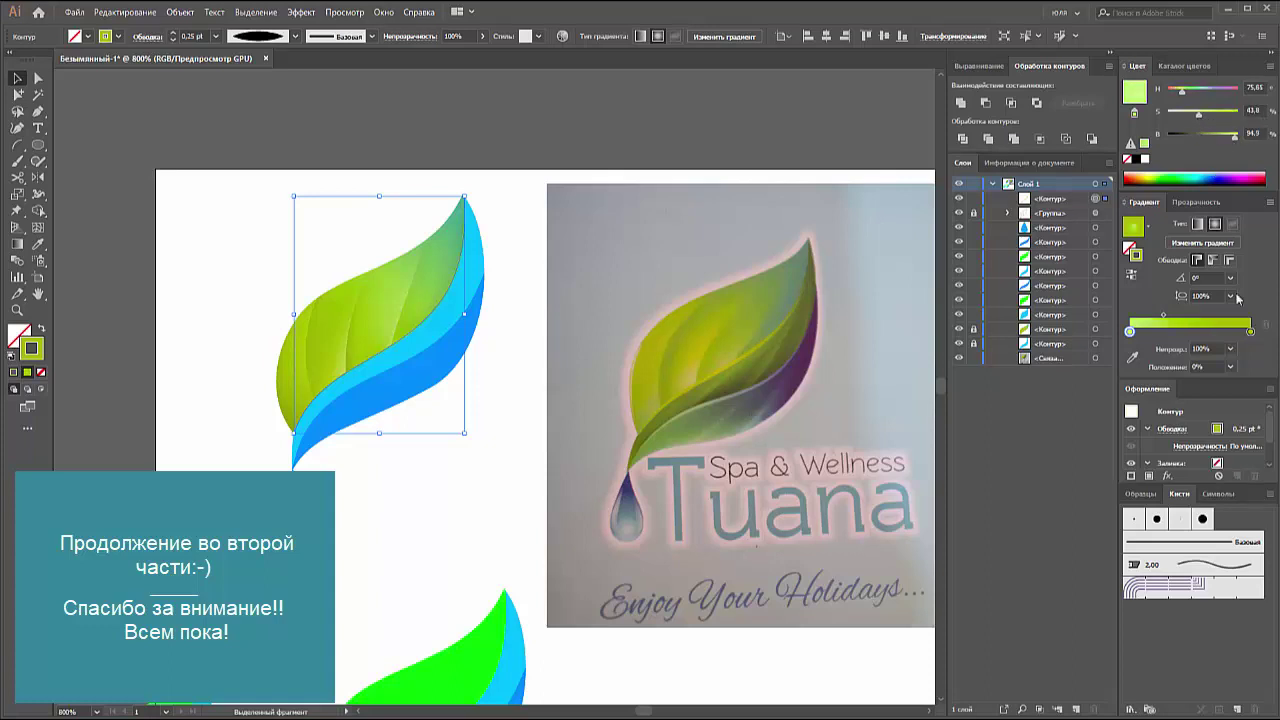
pyautogui.click(1250, 331)
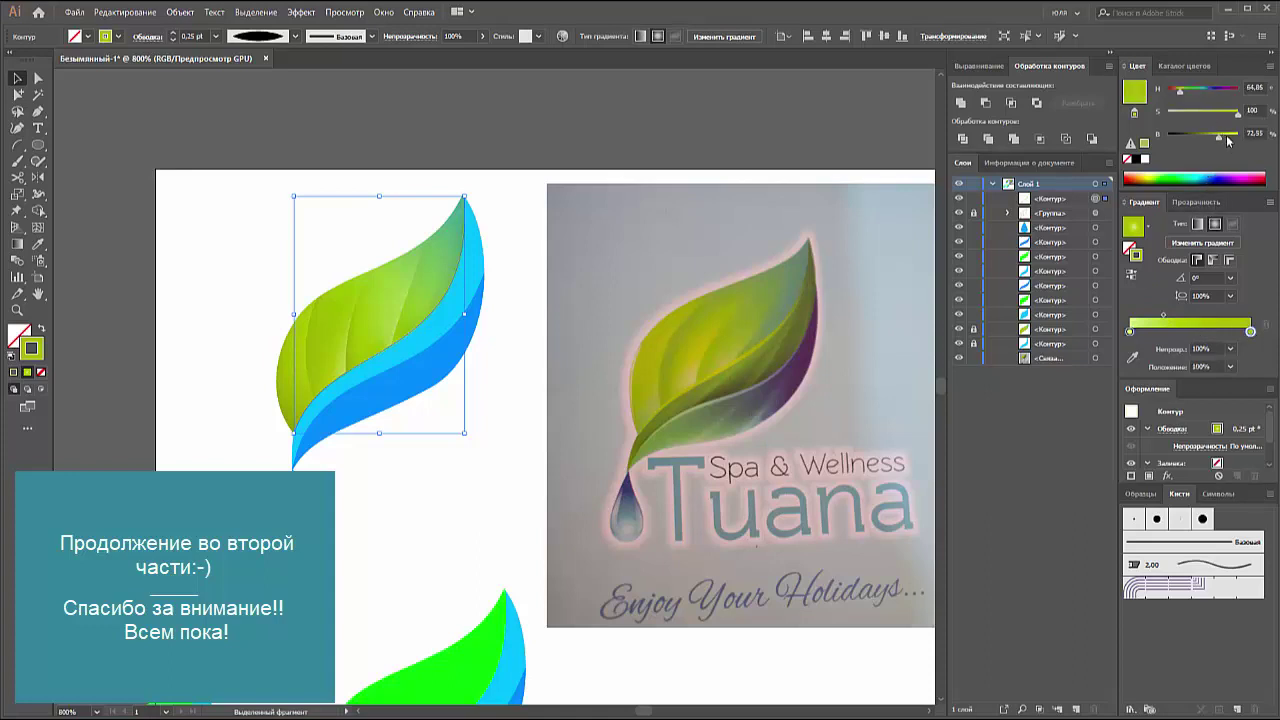
pyautogui.click(1228, 137)
pyautogui.click(594, 177)
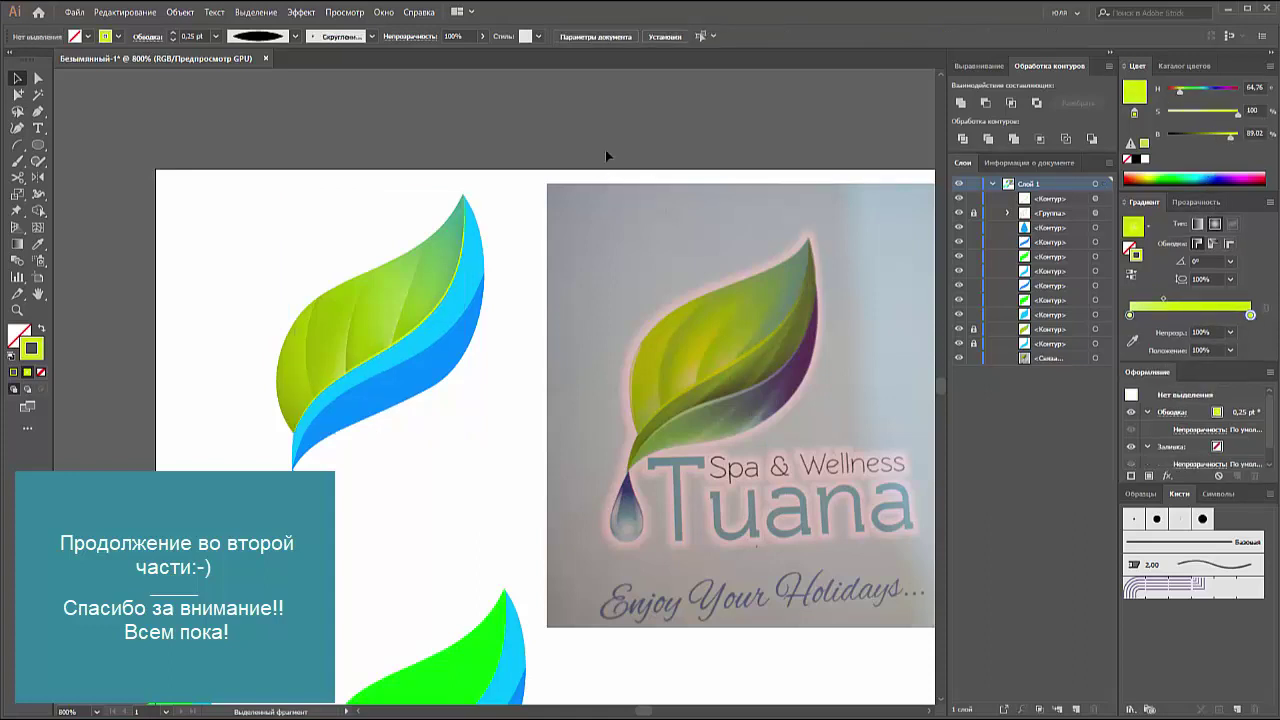